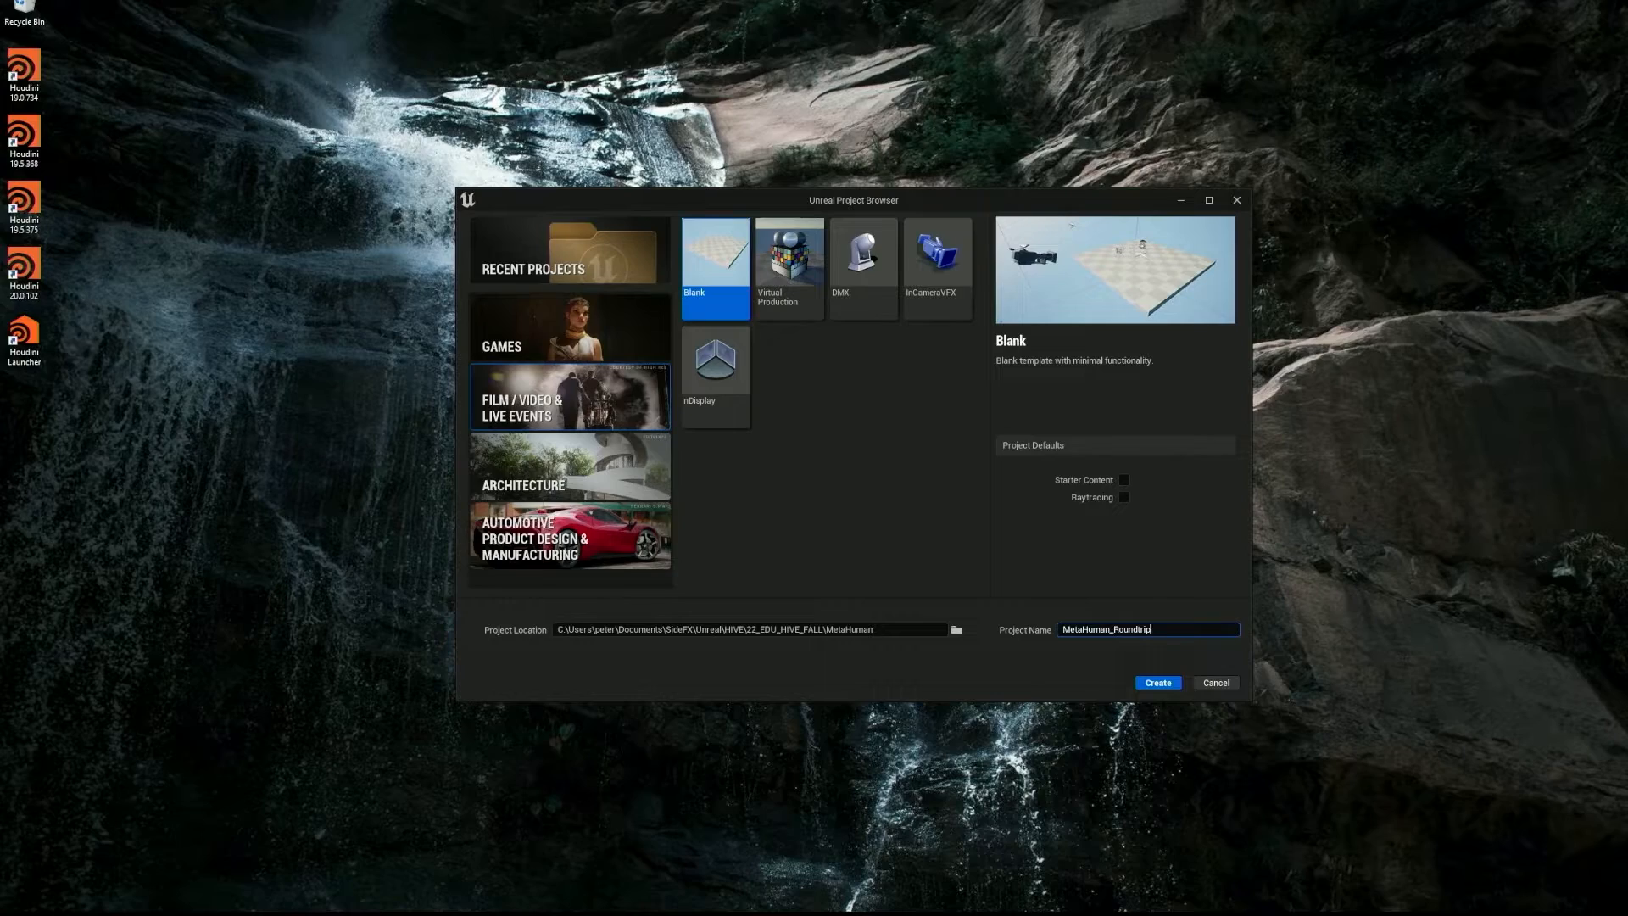
# - Create the blank project MetaHuman_Roundtrip and open Quixel Bridge in it
pyautogui.click(1157, 683)
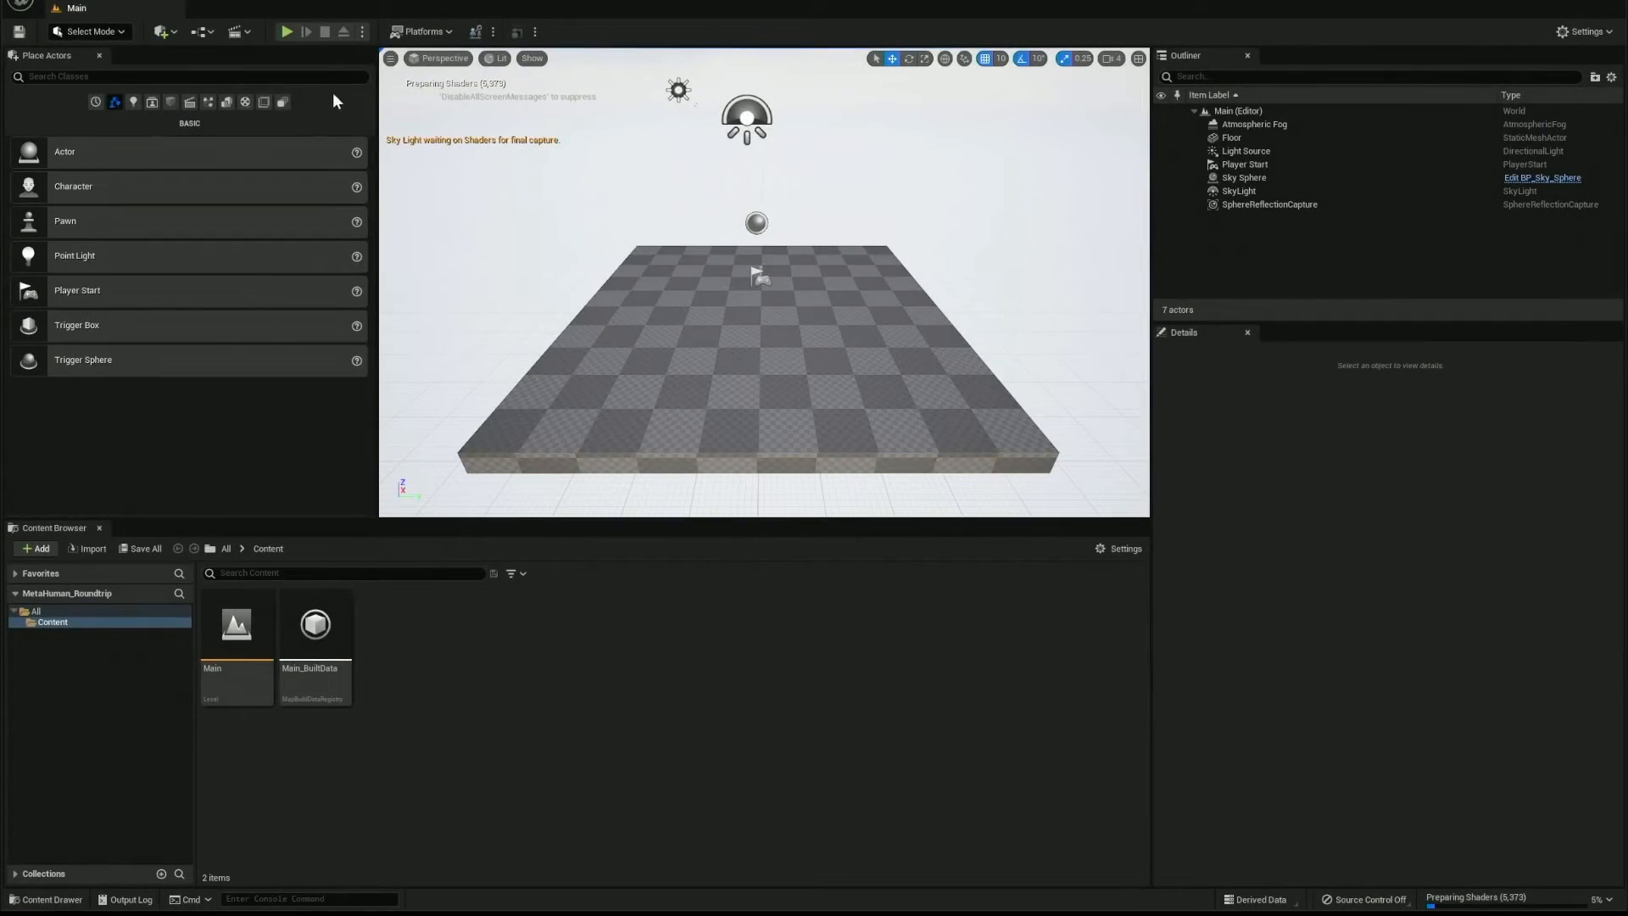
pyautogui.click(186, 8)
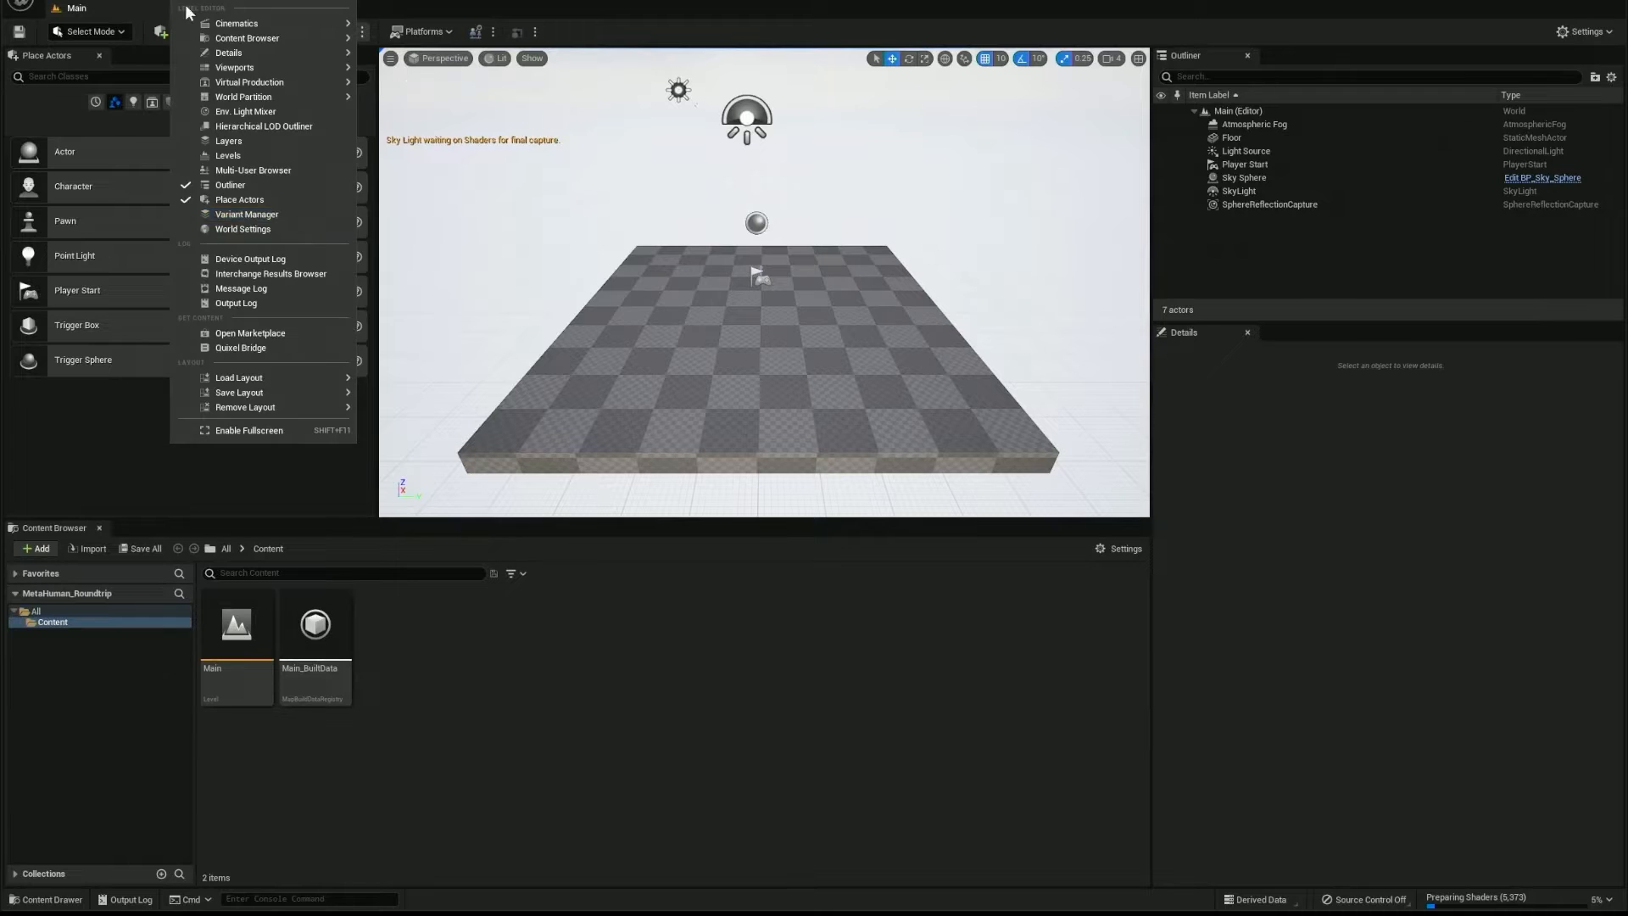
pyautogui.click(222, 347)
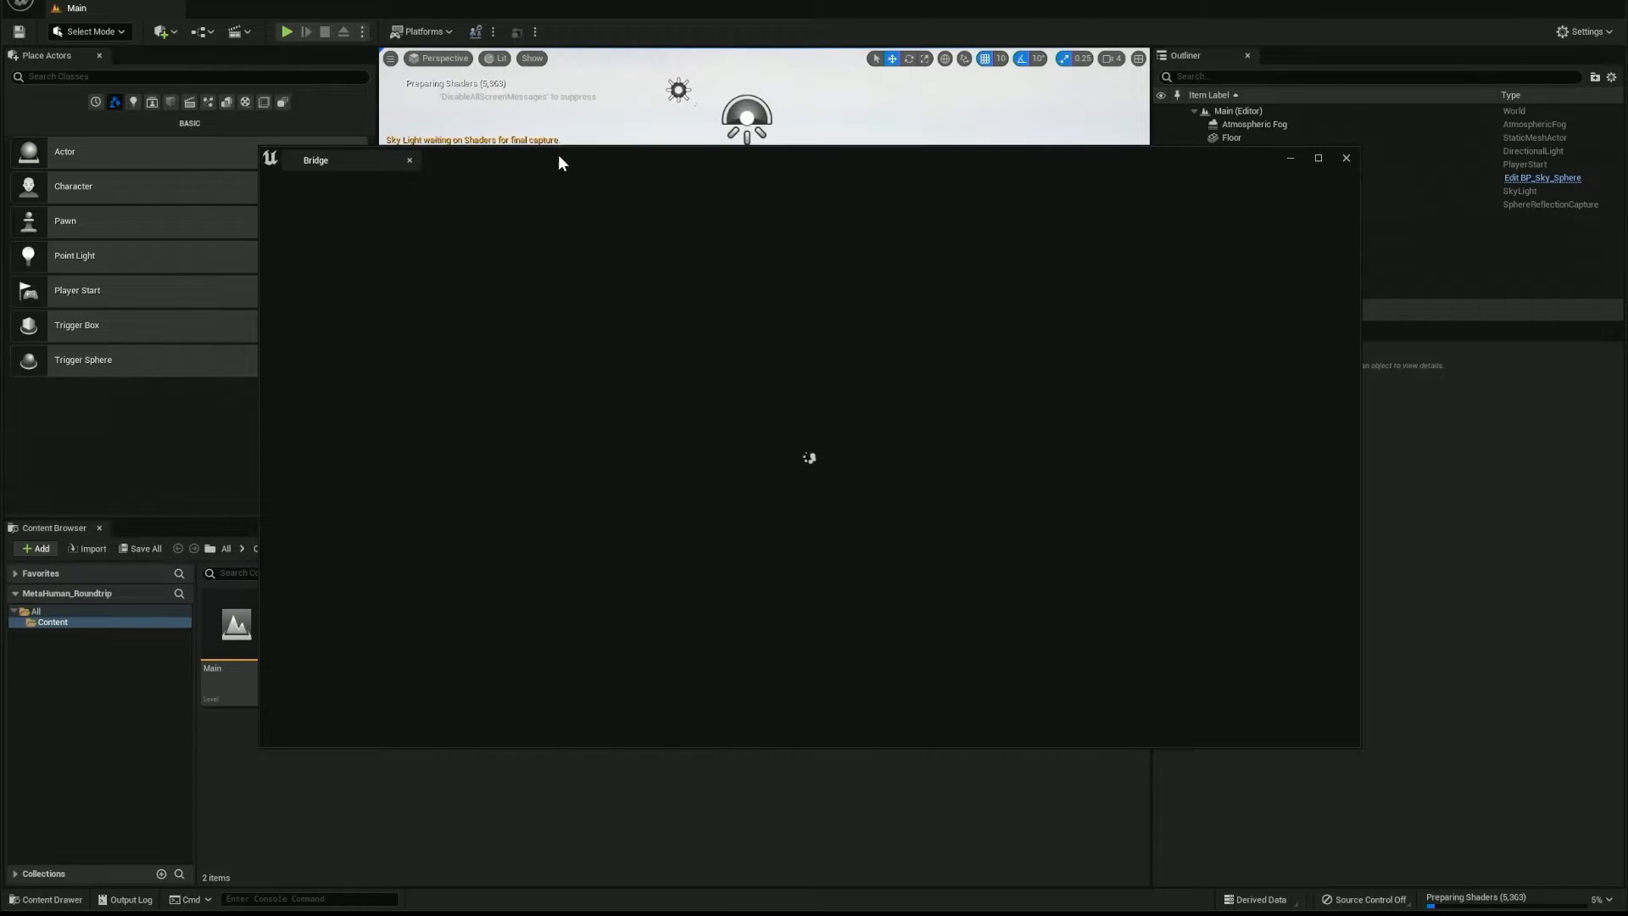
pyautogui.moveTo(561, 159); pyautogui.dragTo(469, 173)
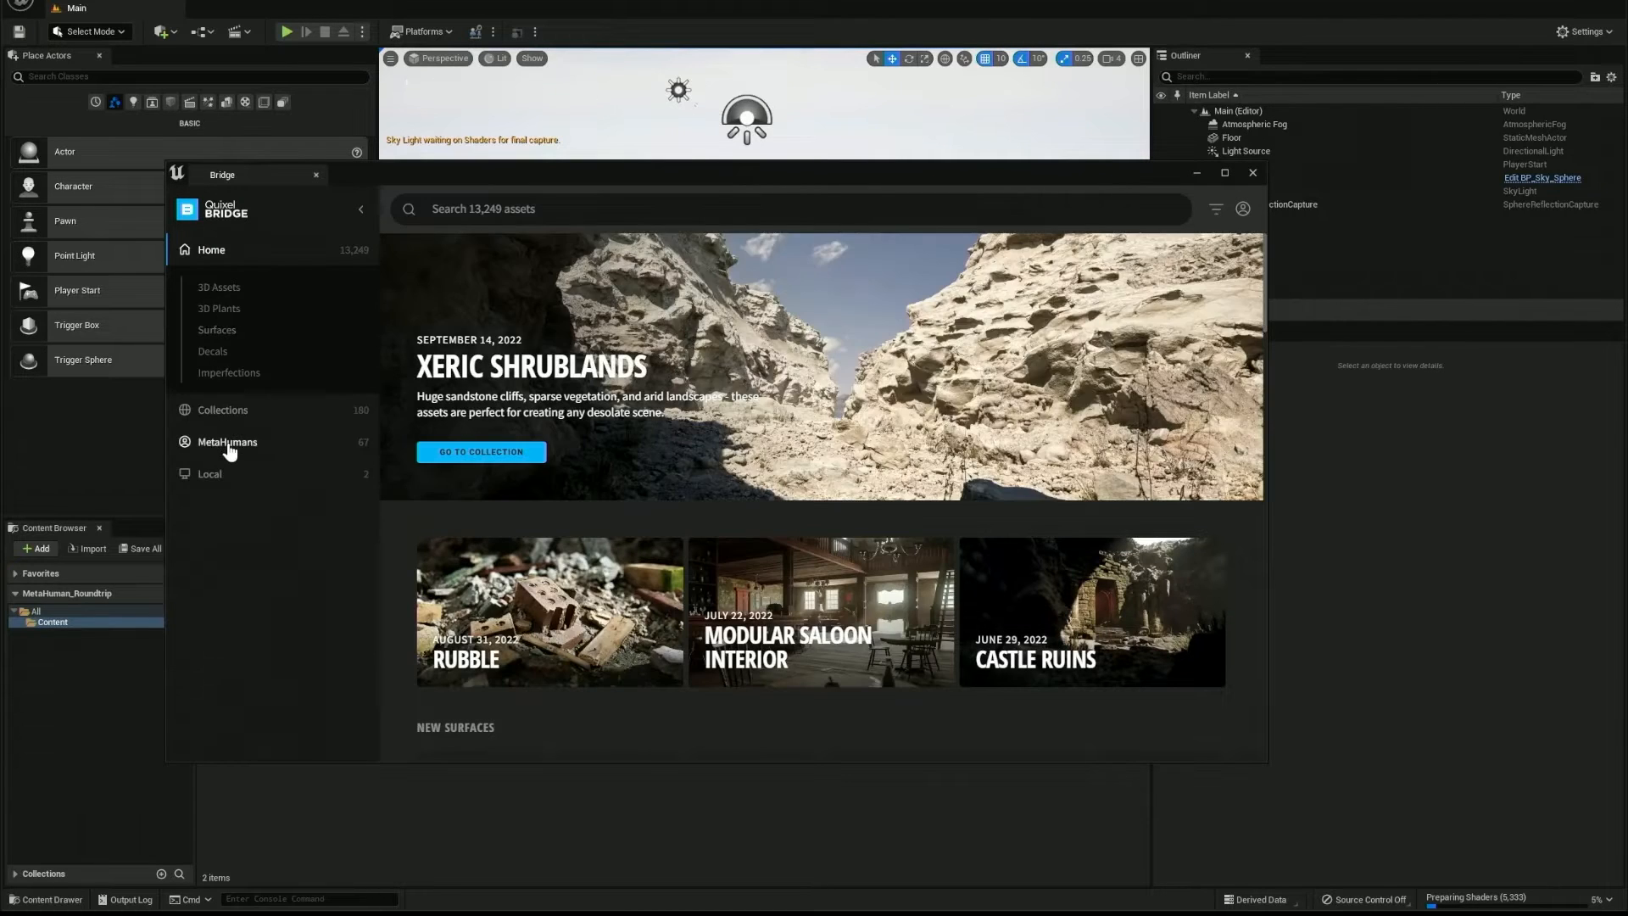
# - Find the Ada preset among the locally downloaded MetaHumans and add it to the project at Highest Quality
pyautogui.click(227, 445)
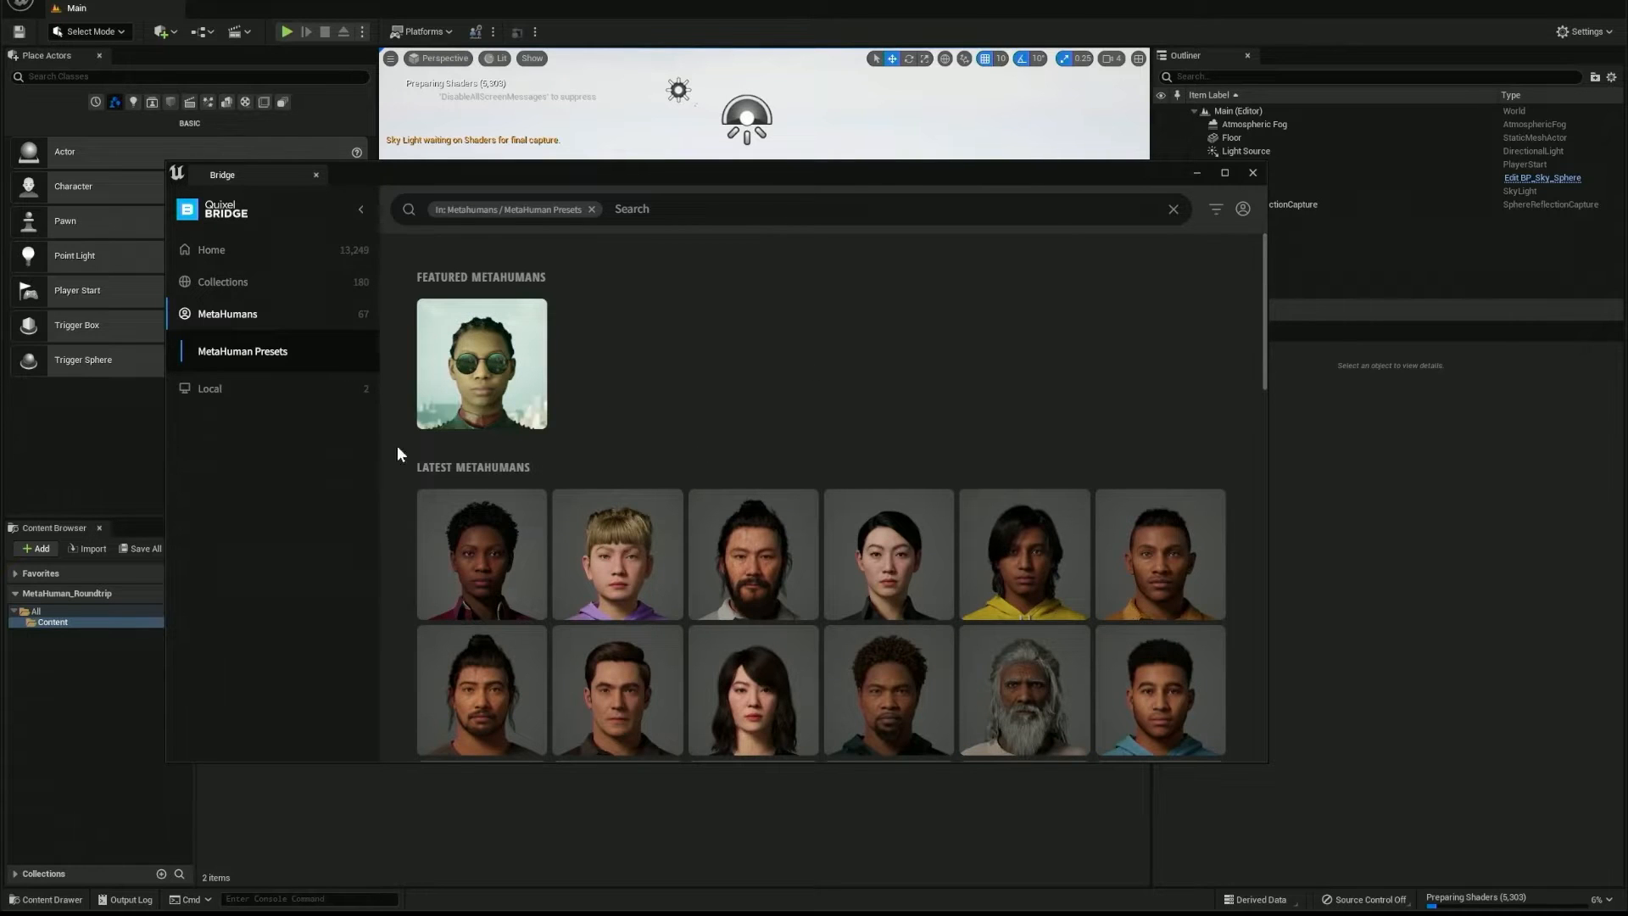
pyautogui.click(485, 544)
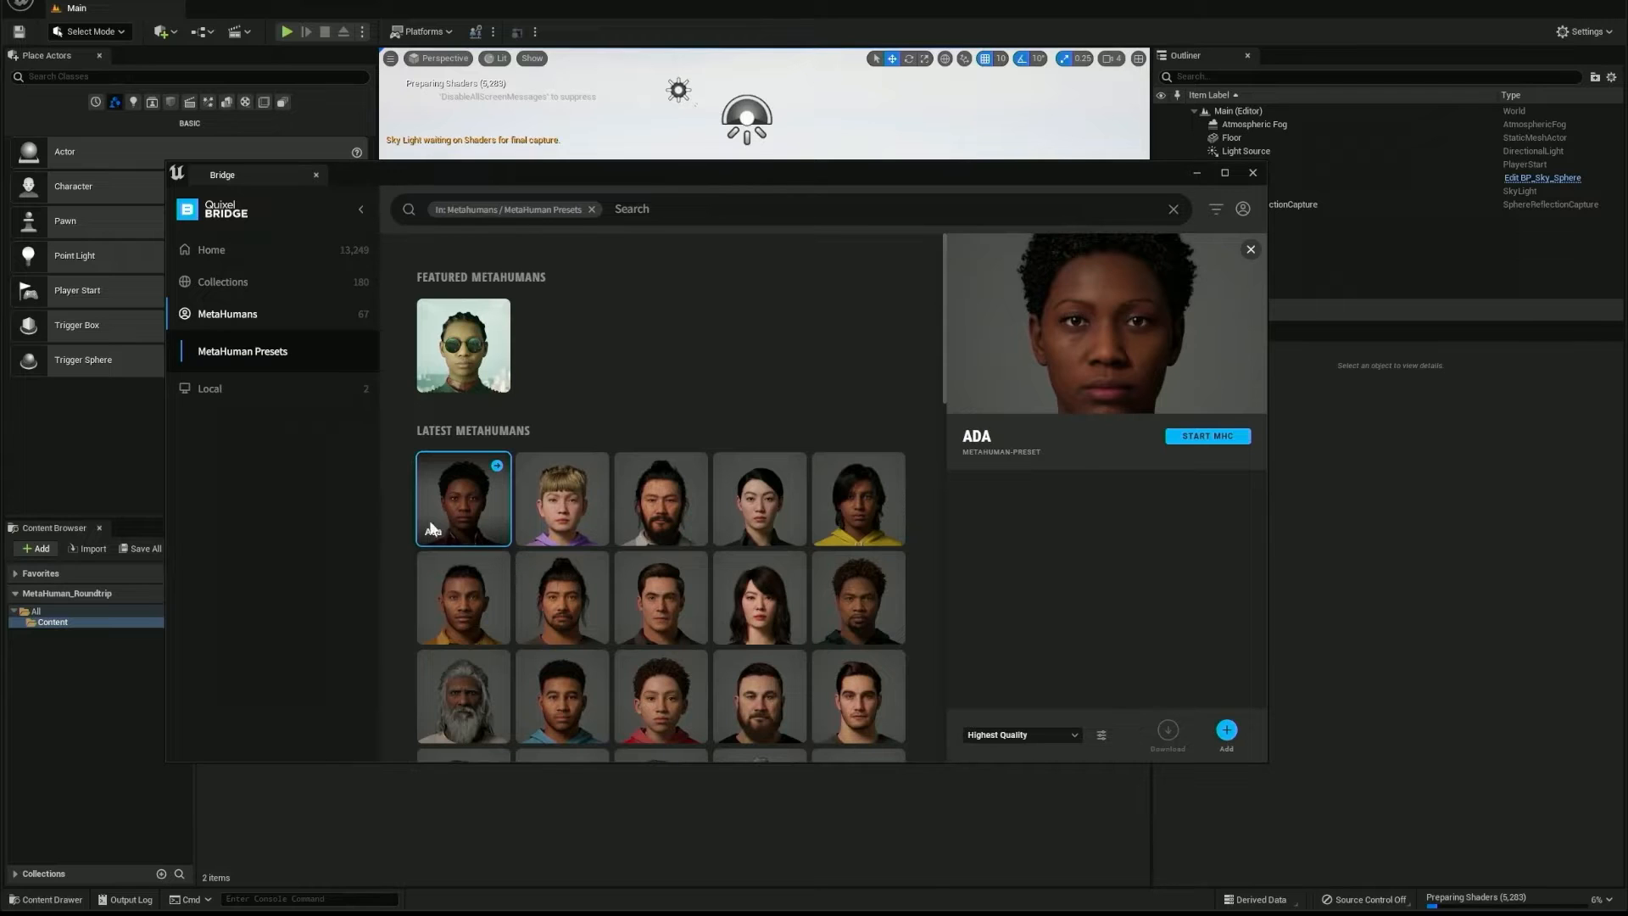
pyautogui.click(286, 395)
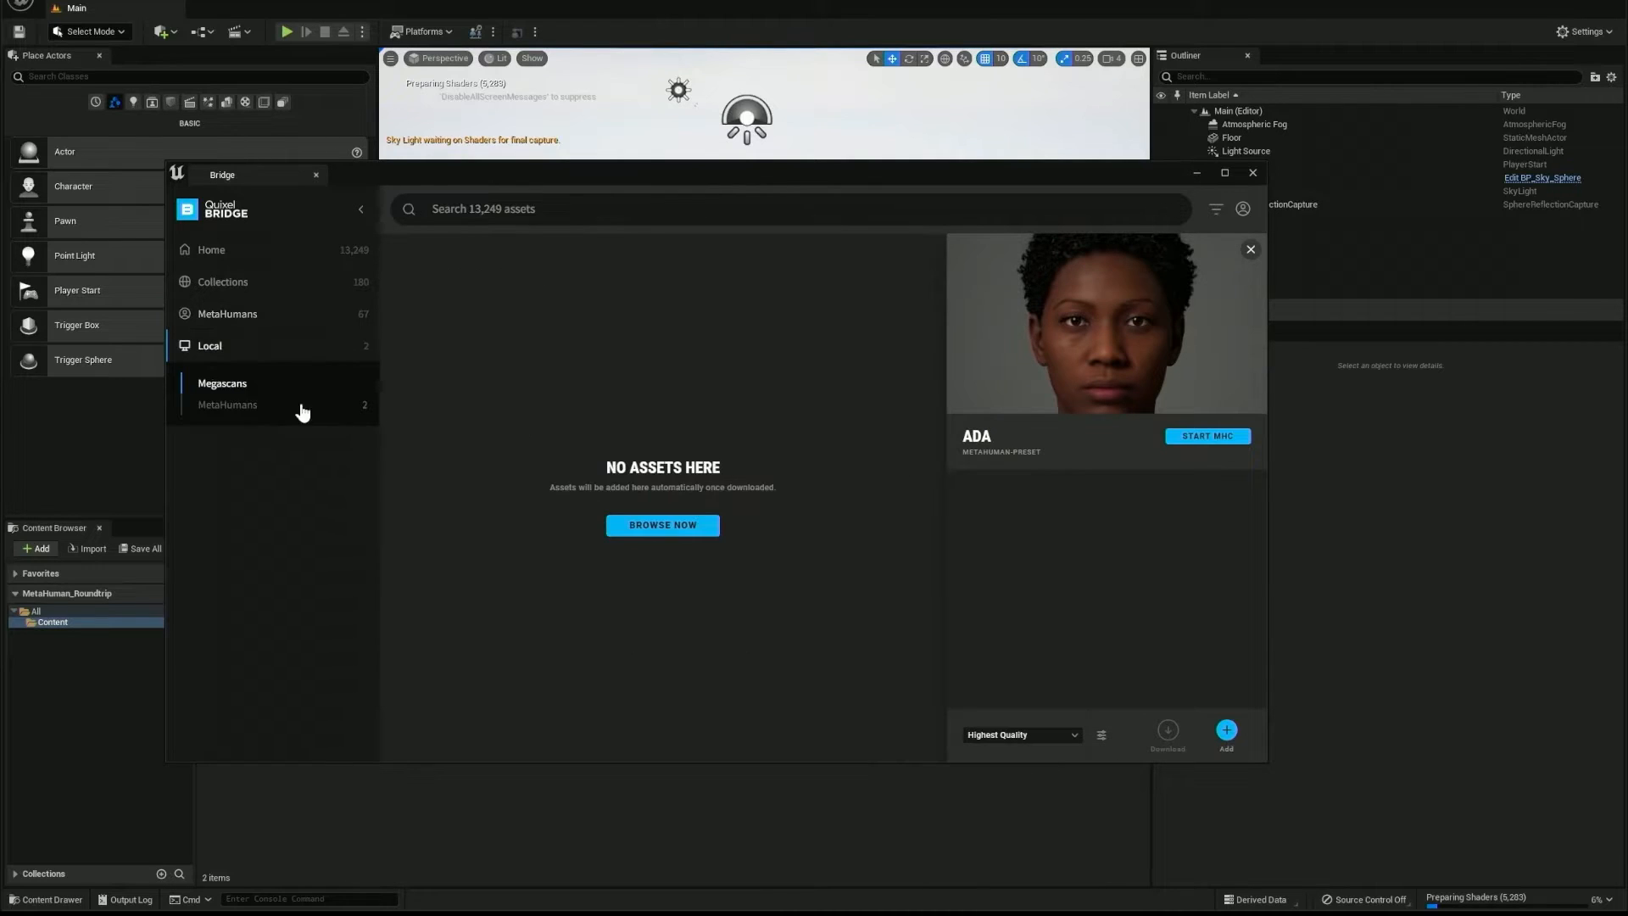
pyautogui.click(222, 406)
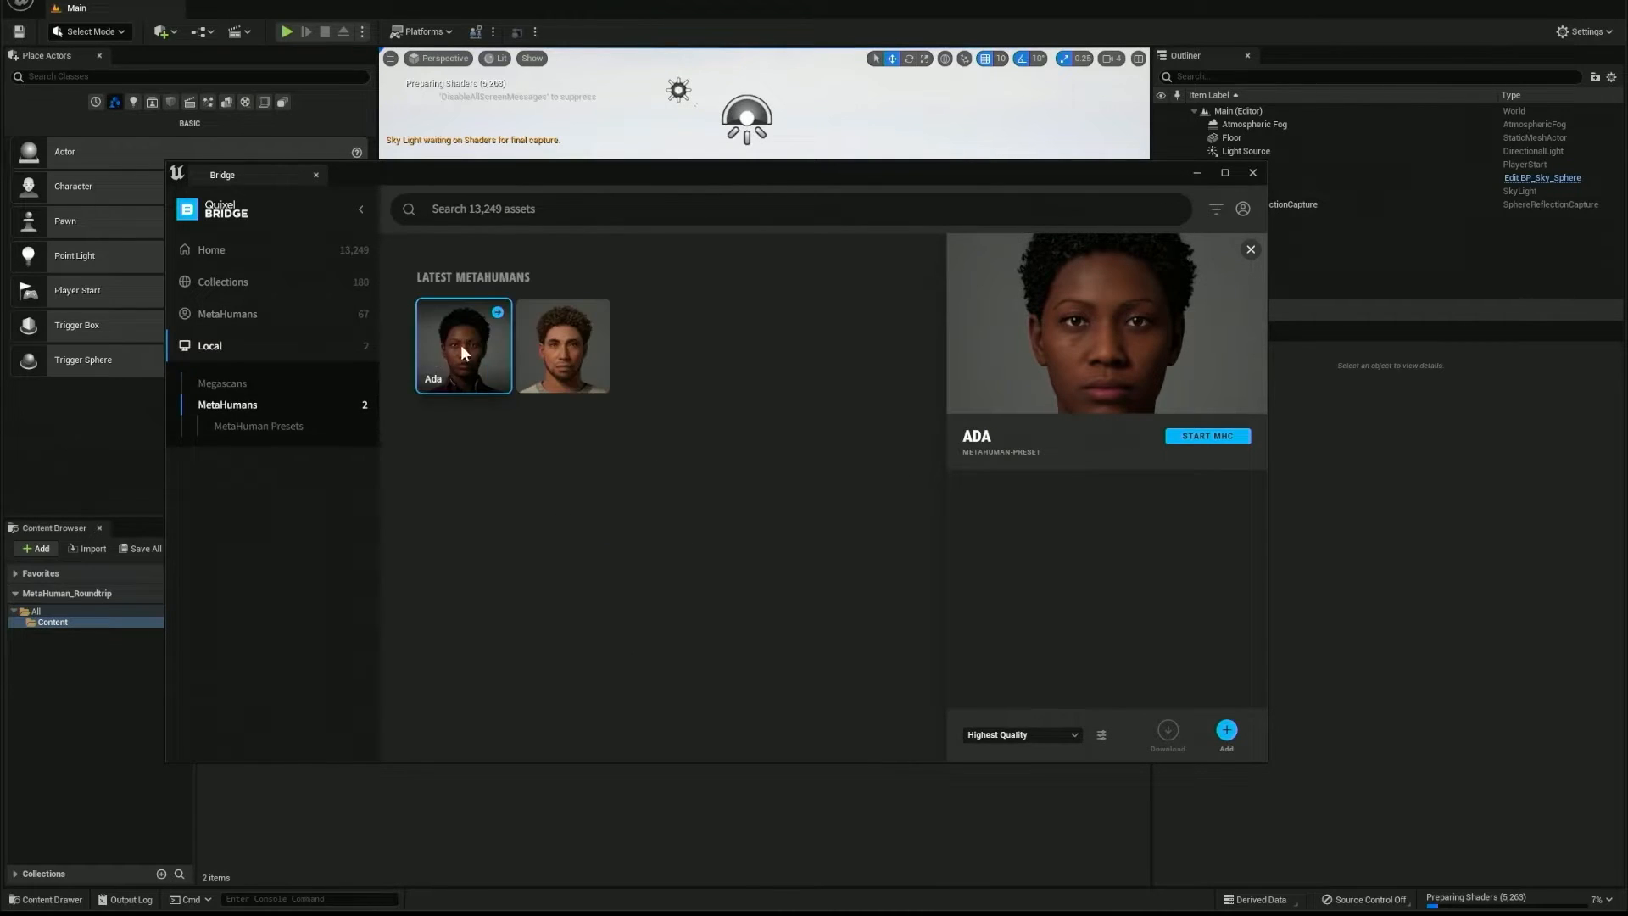
pyautogui.click(1227, 733)
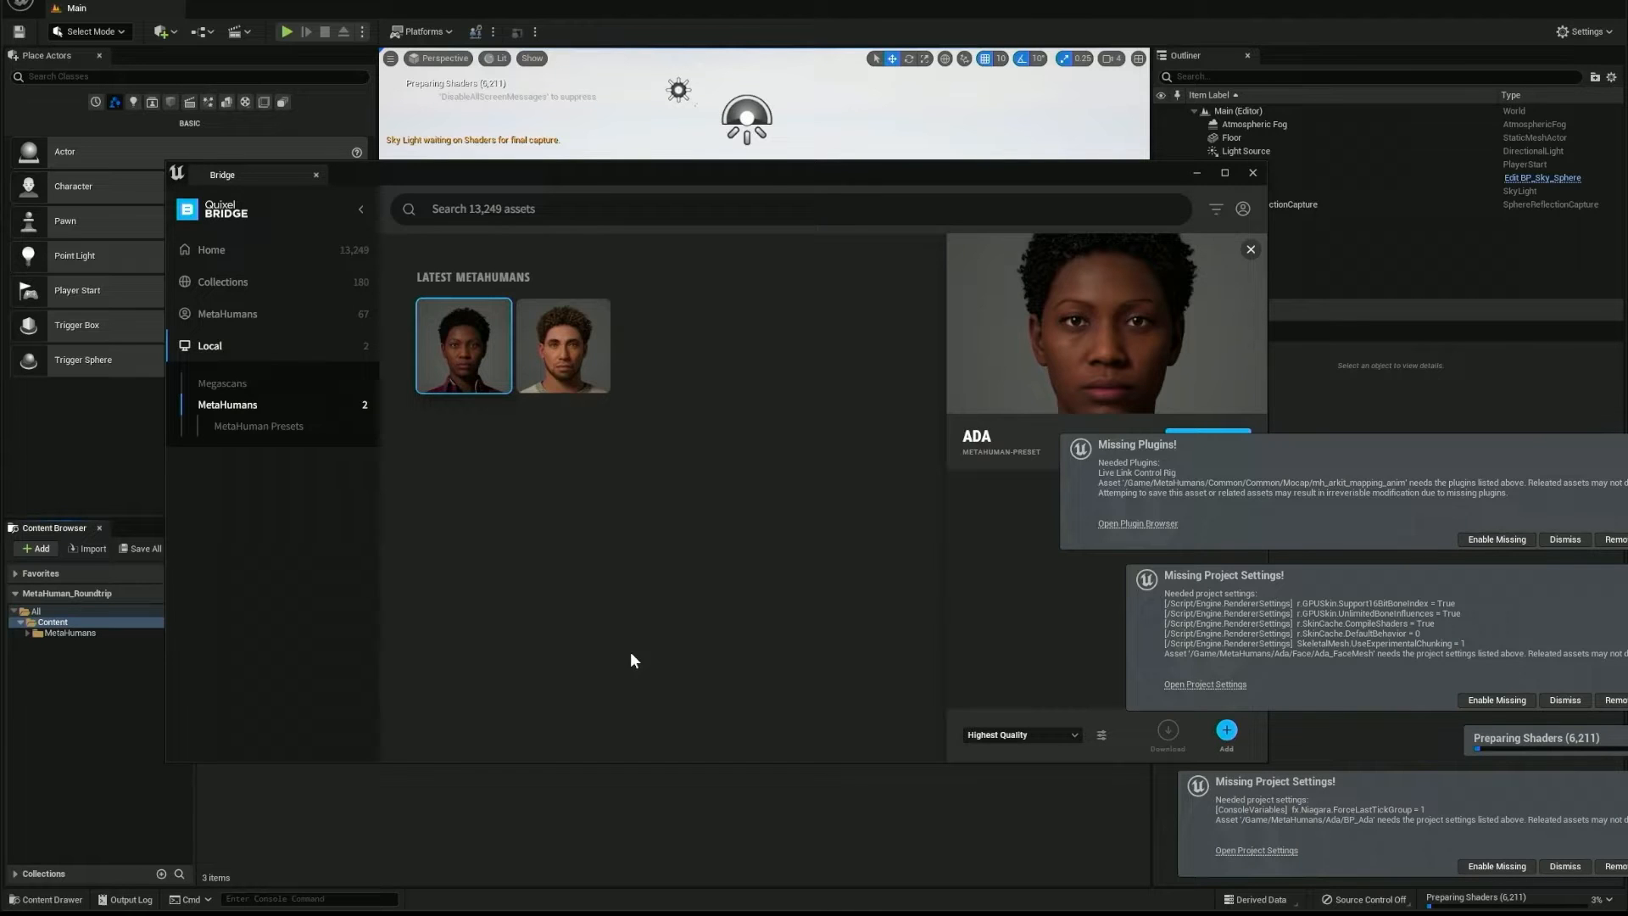
# - Enable the missing Live Link Control Rig plugin and all missing project settings that the Ada assets need
pyautogui.click(1508, 537)
pyautogui.click(1497, 699)
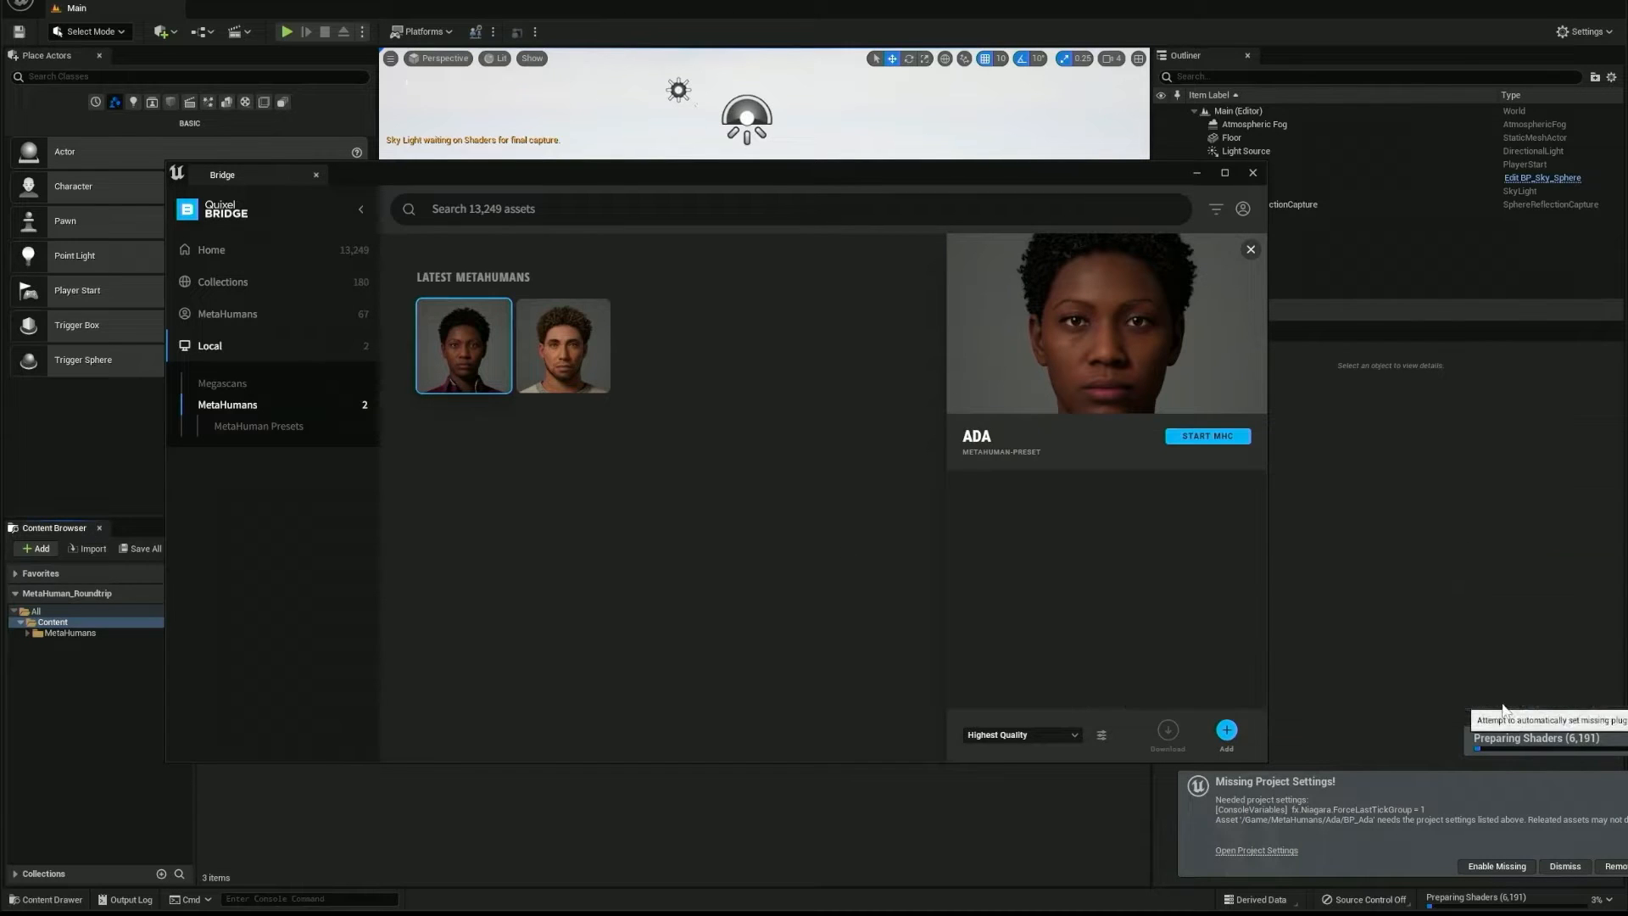
pyautogui.click(1479, 866)
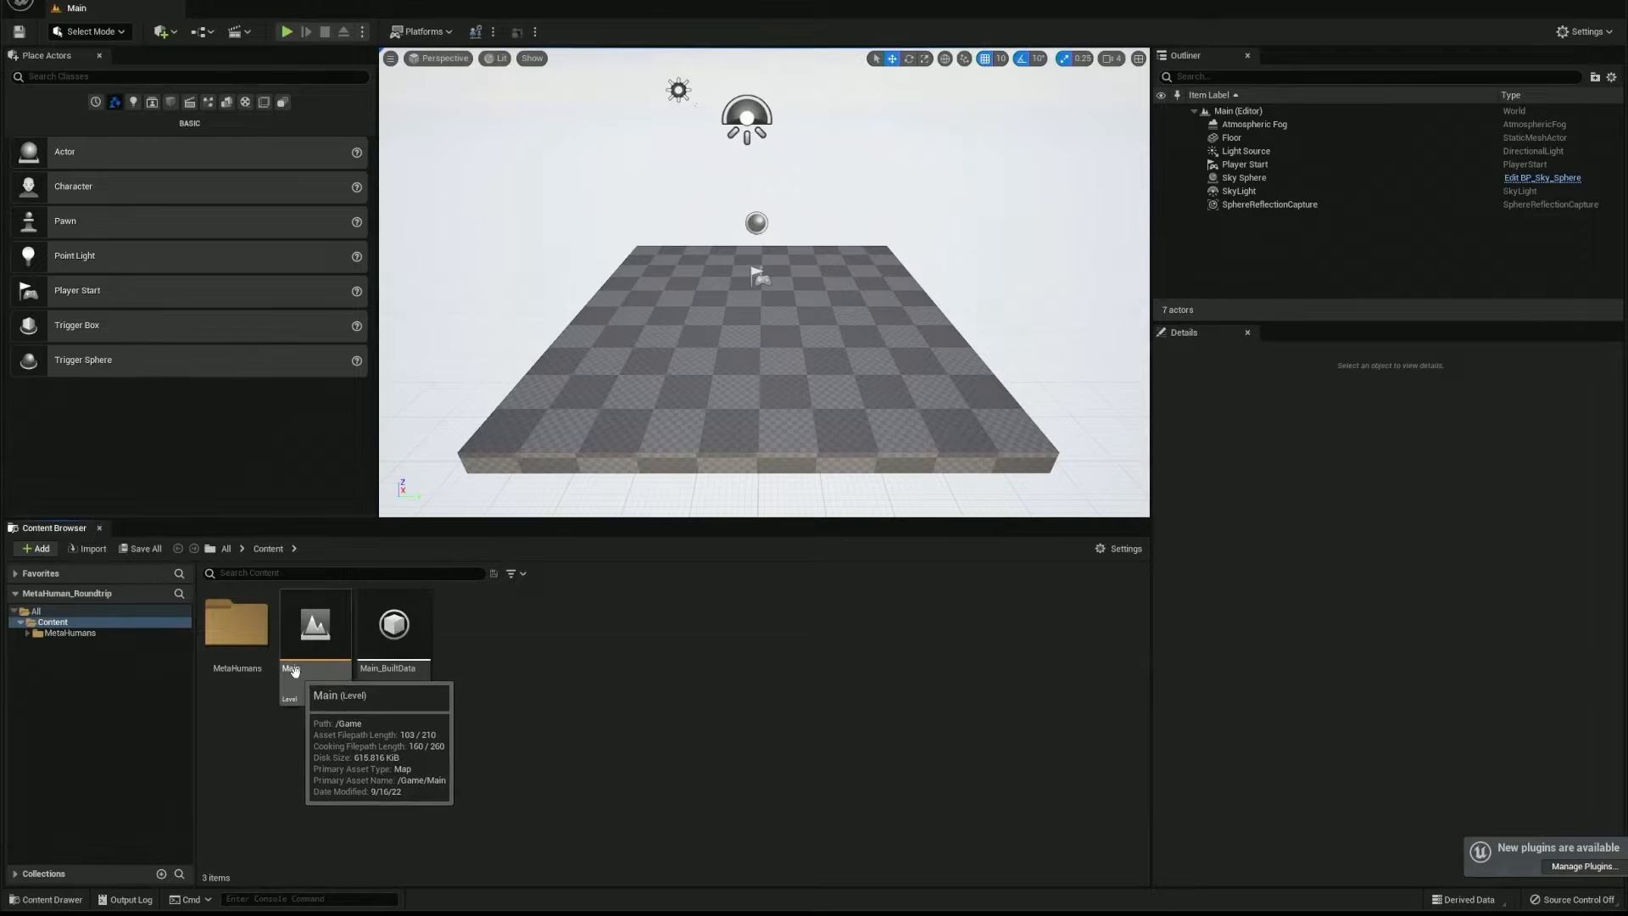
# - Rename the Main level to Metahuman_Anim and accept the rename despite its project settings reference
pyautogui.click(301, 672)
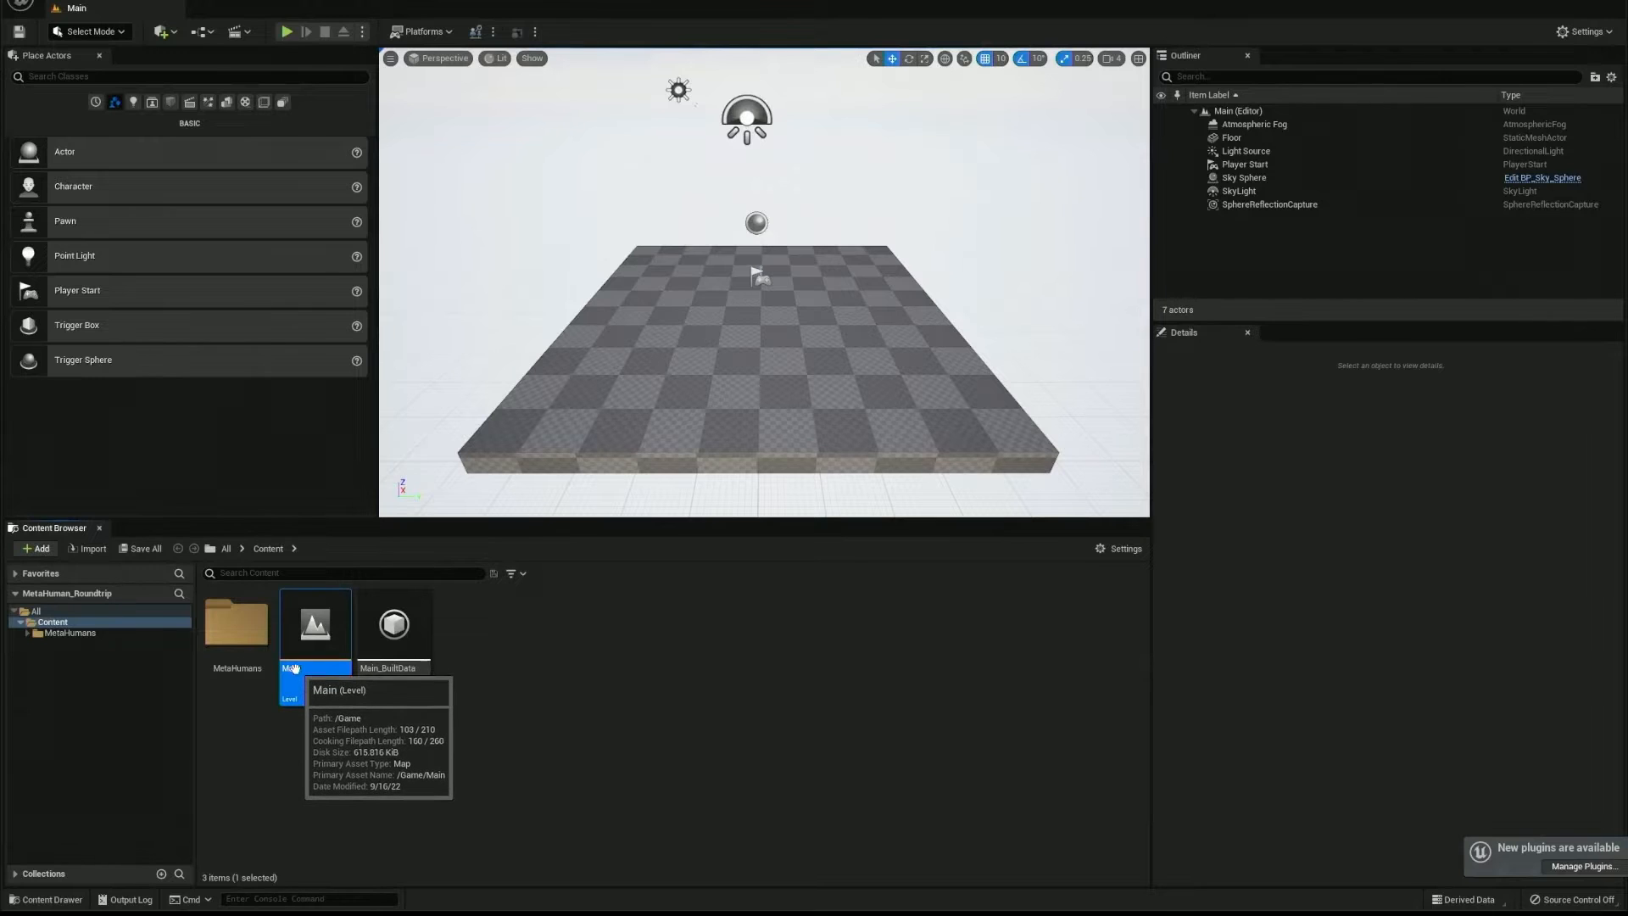
pyautogui.rightClick(300, 672)
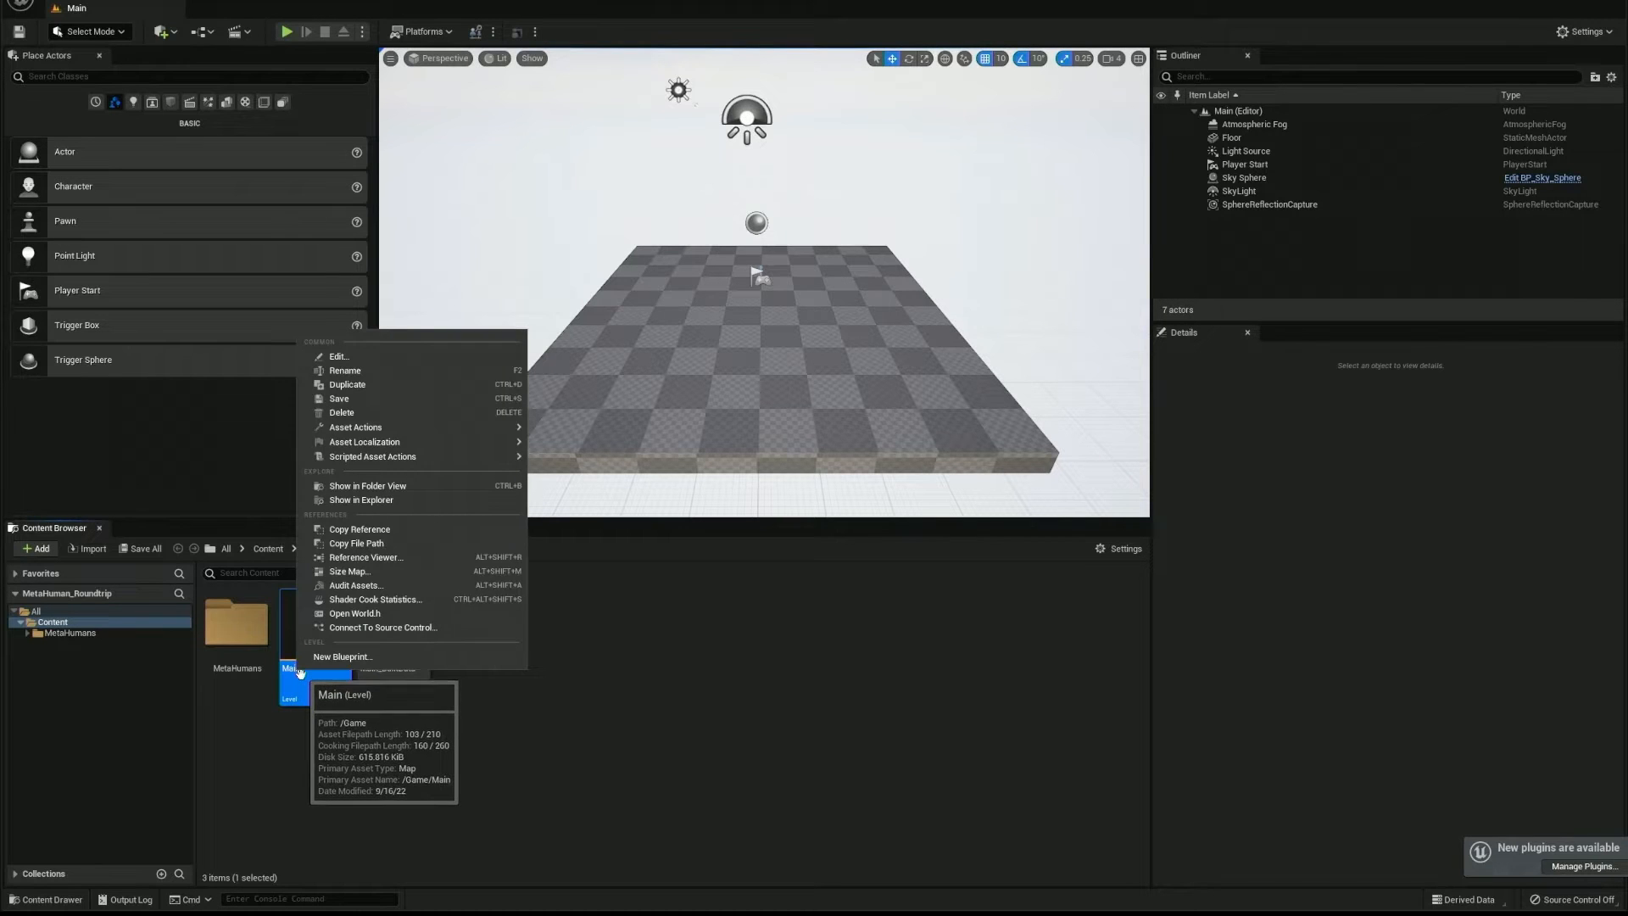
pyautogui.click(367, 372)
pyautogui.write('Metahuman')
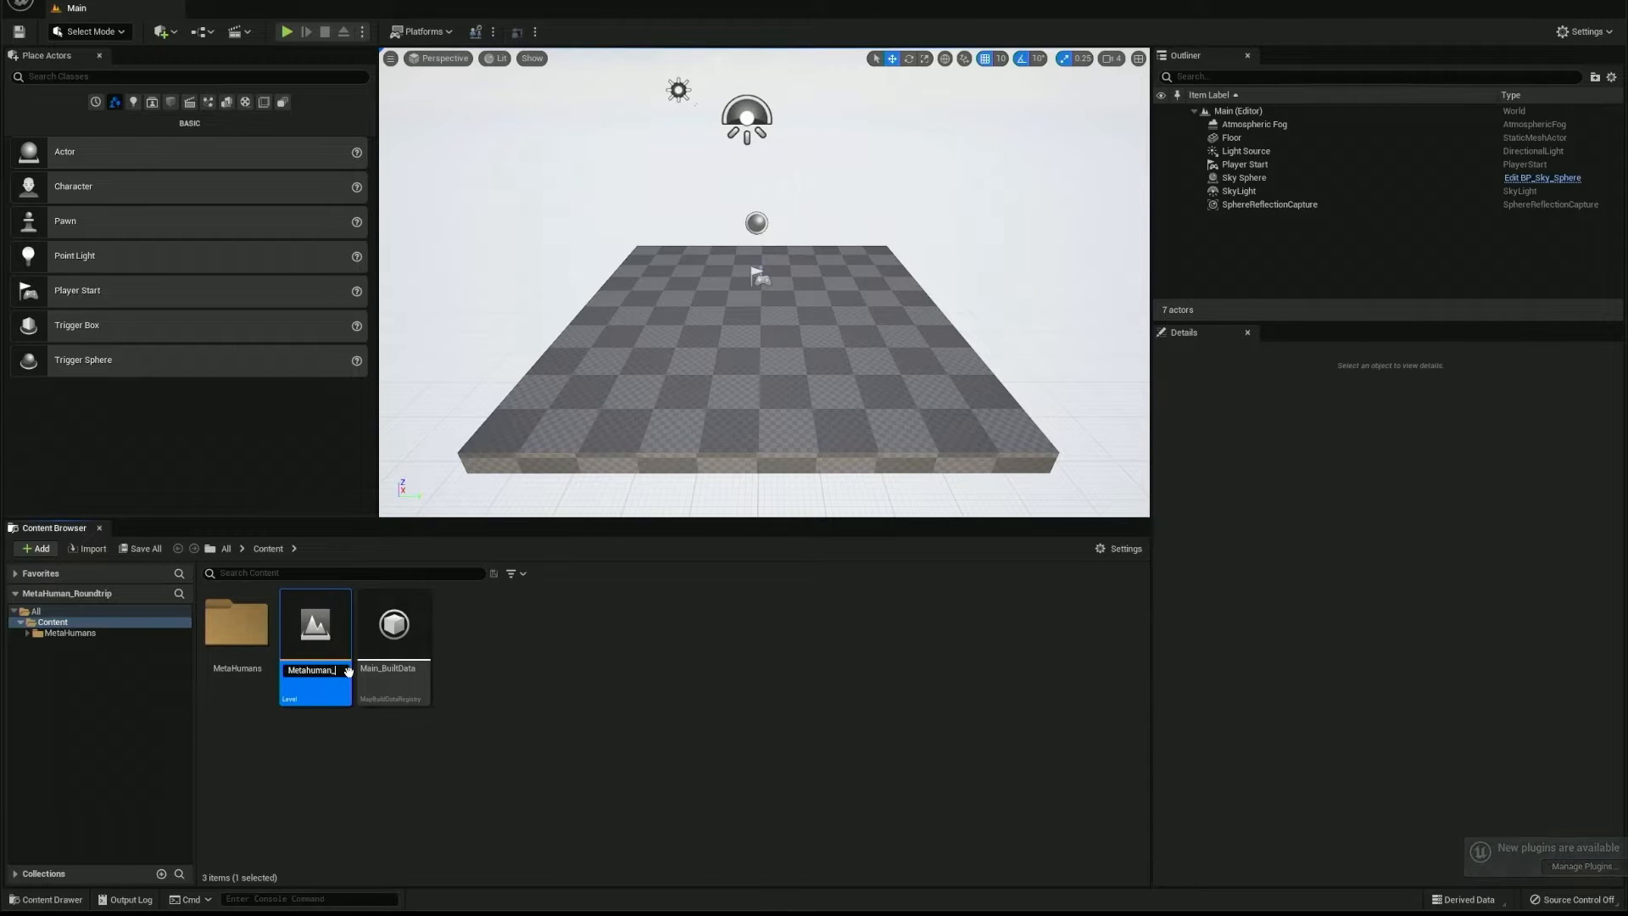
pyautogui.write('_Anim')
pyautogui.press('Return')
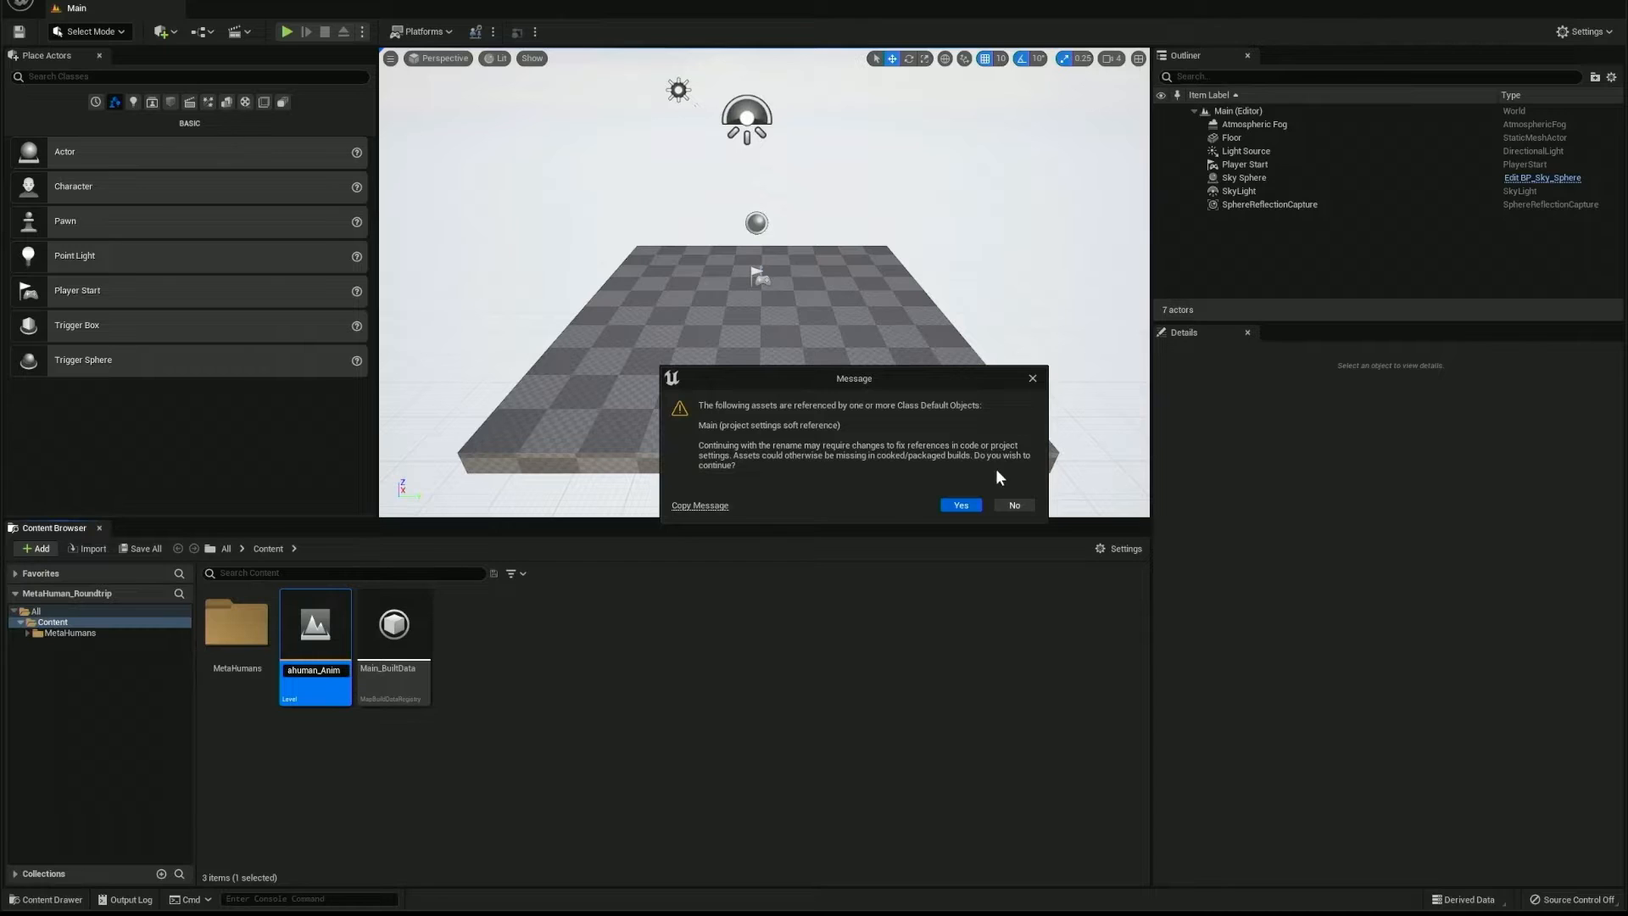
pyautogui.click(958, 505)
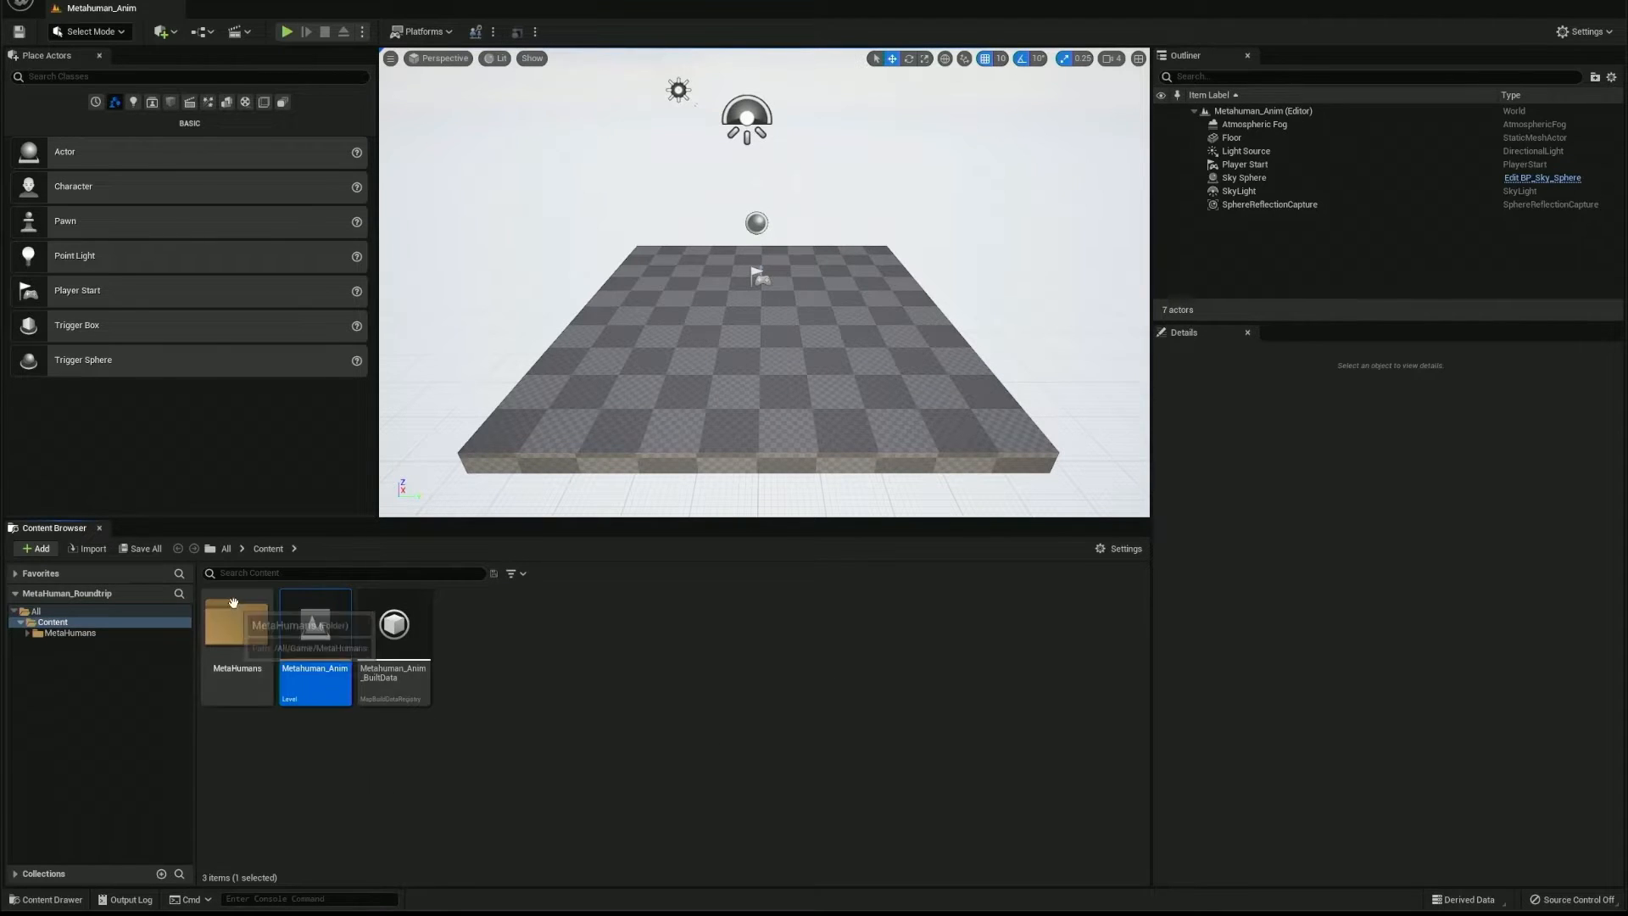
# - Reset the Floor actor's location to 0, 0, 0
pyautogui.click(1232, 138)
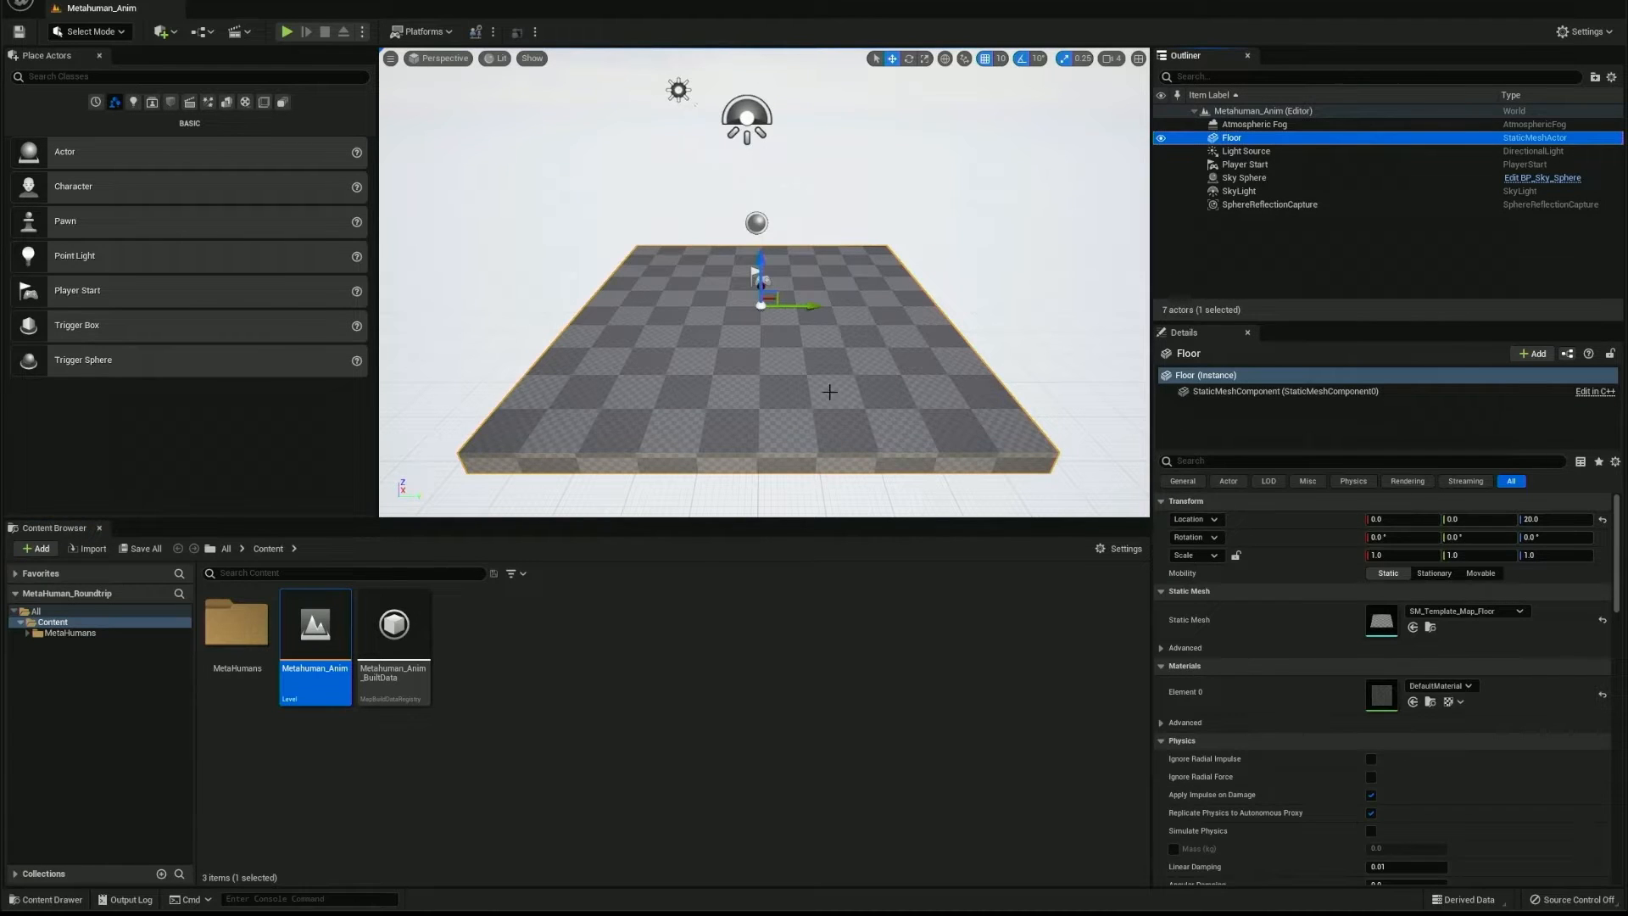
pyautogui.click(1601, 520)
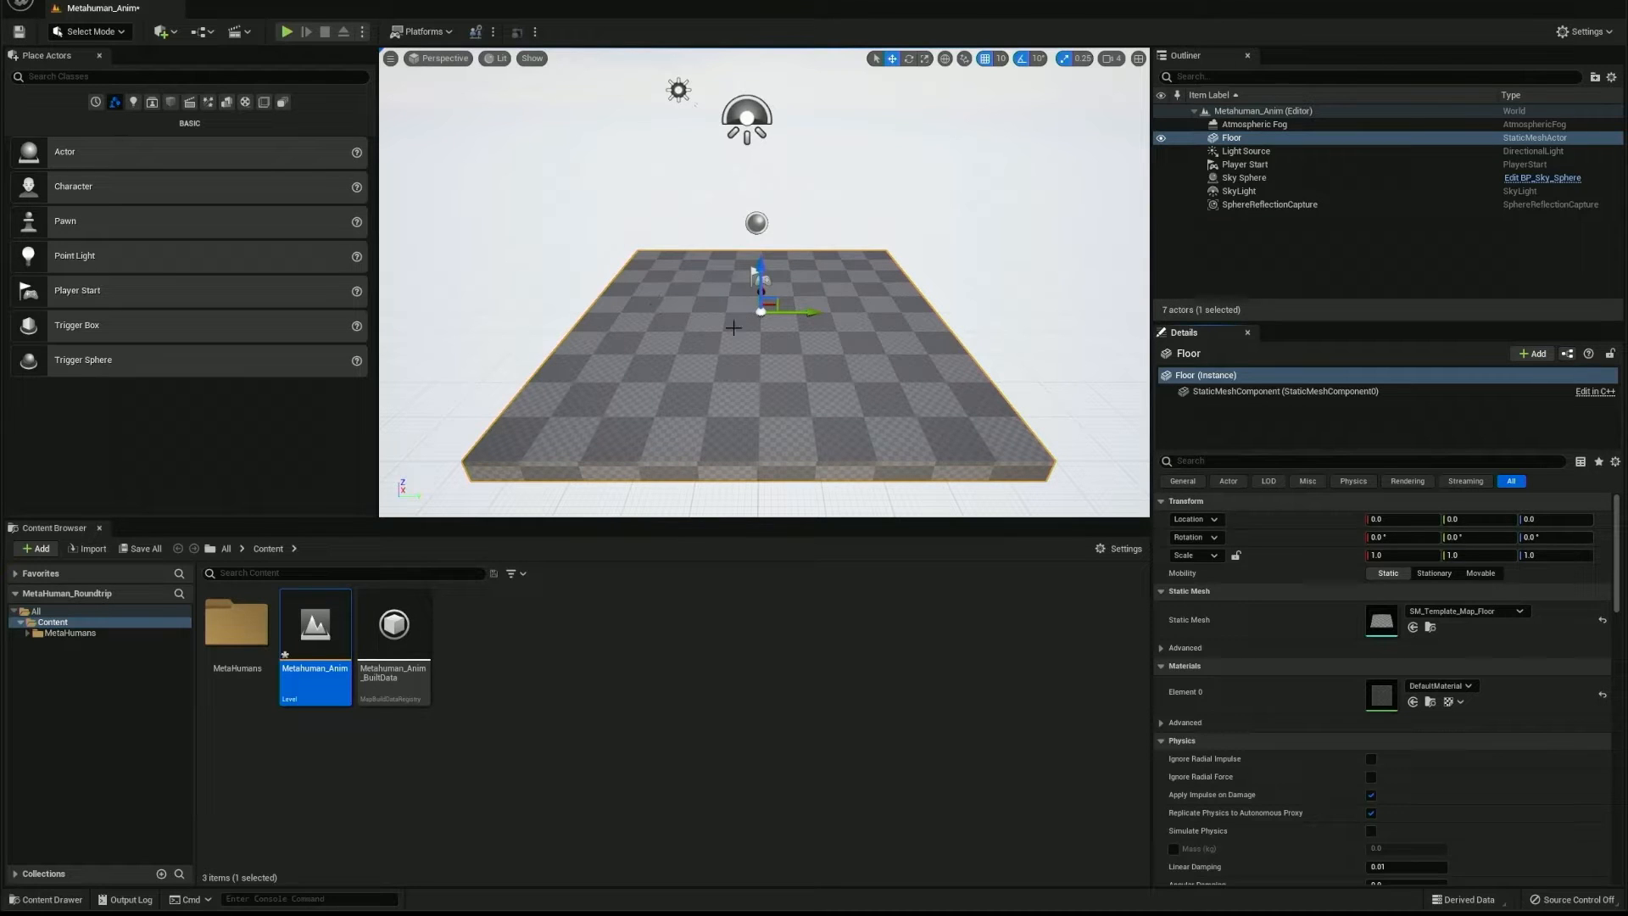
pyautogui.click(661, 655)
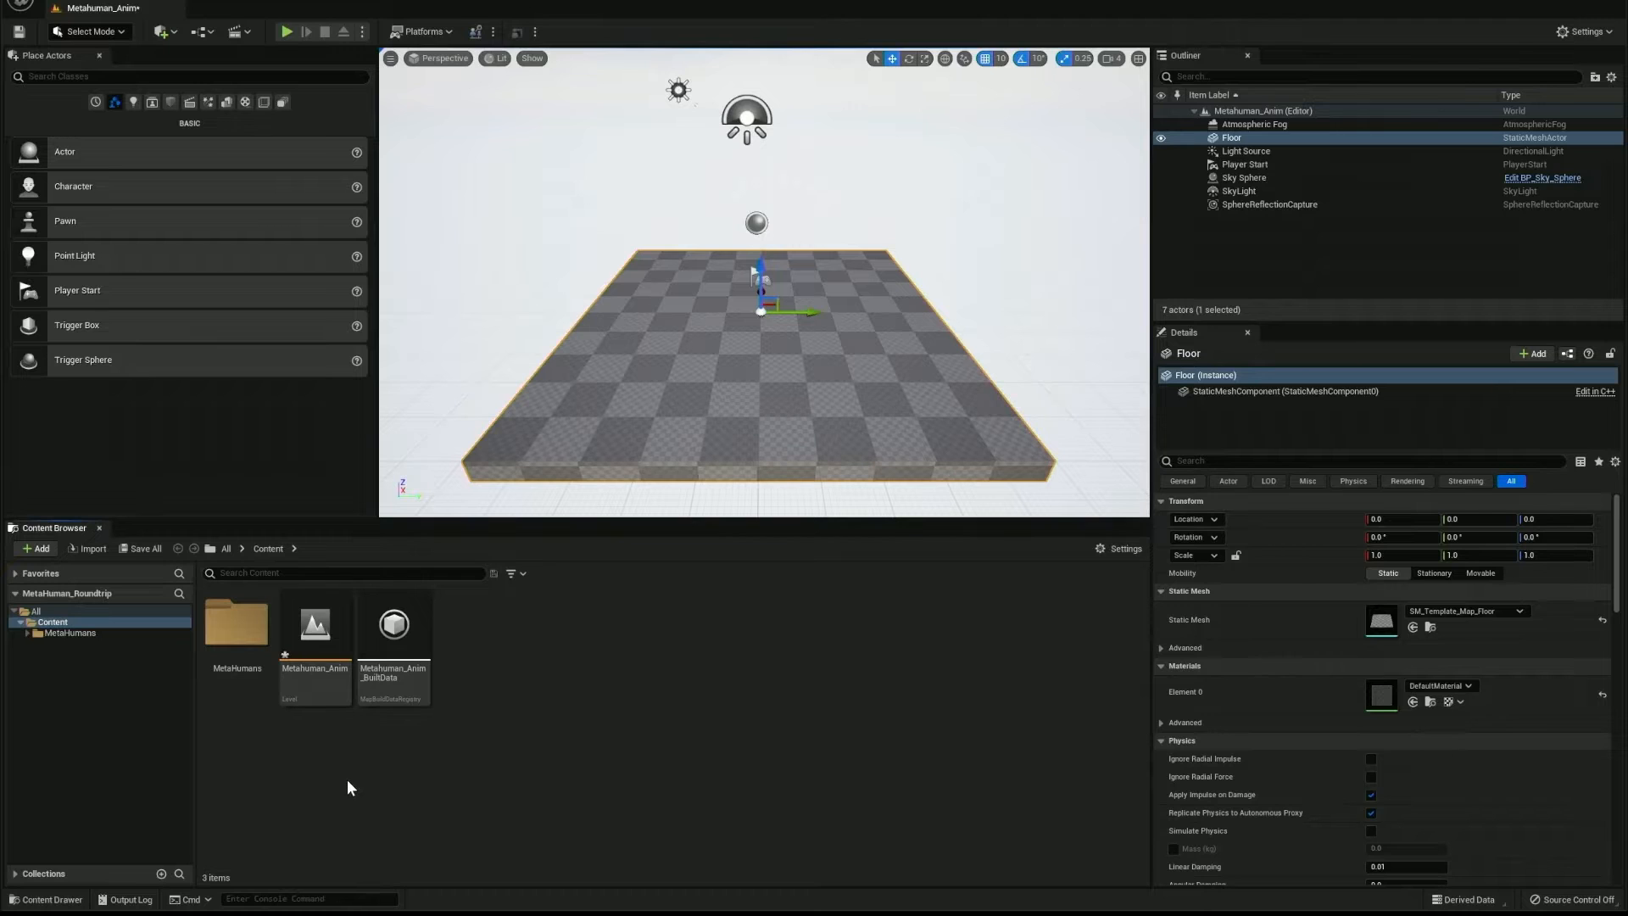
# - Place the BP_Ada blueprint from the MetaHumans/Ada folder on the floor at location 0, 0, 0
pyautogui.doubleClick(235, 647)
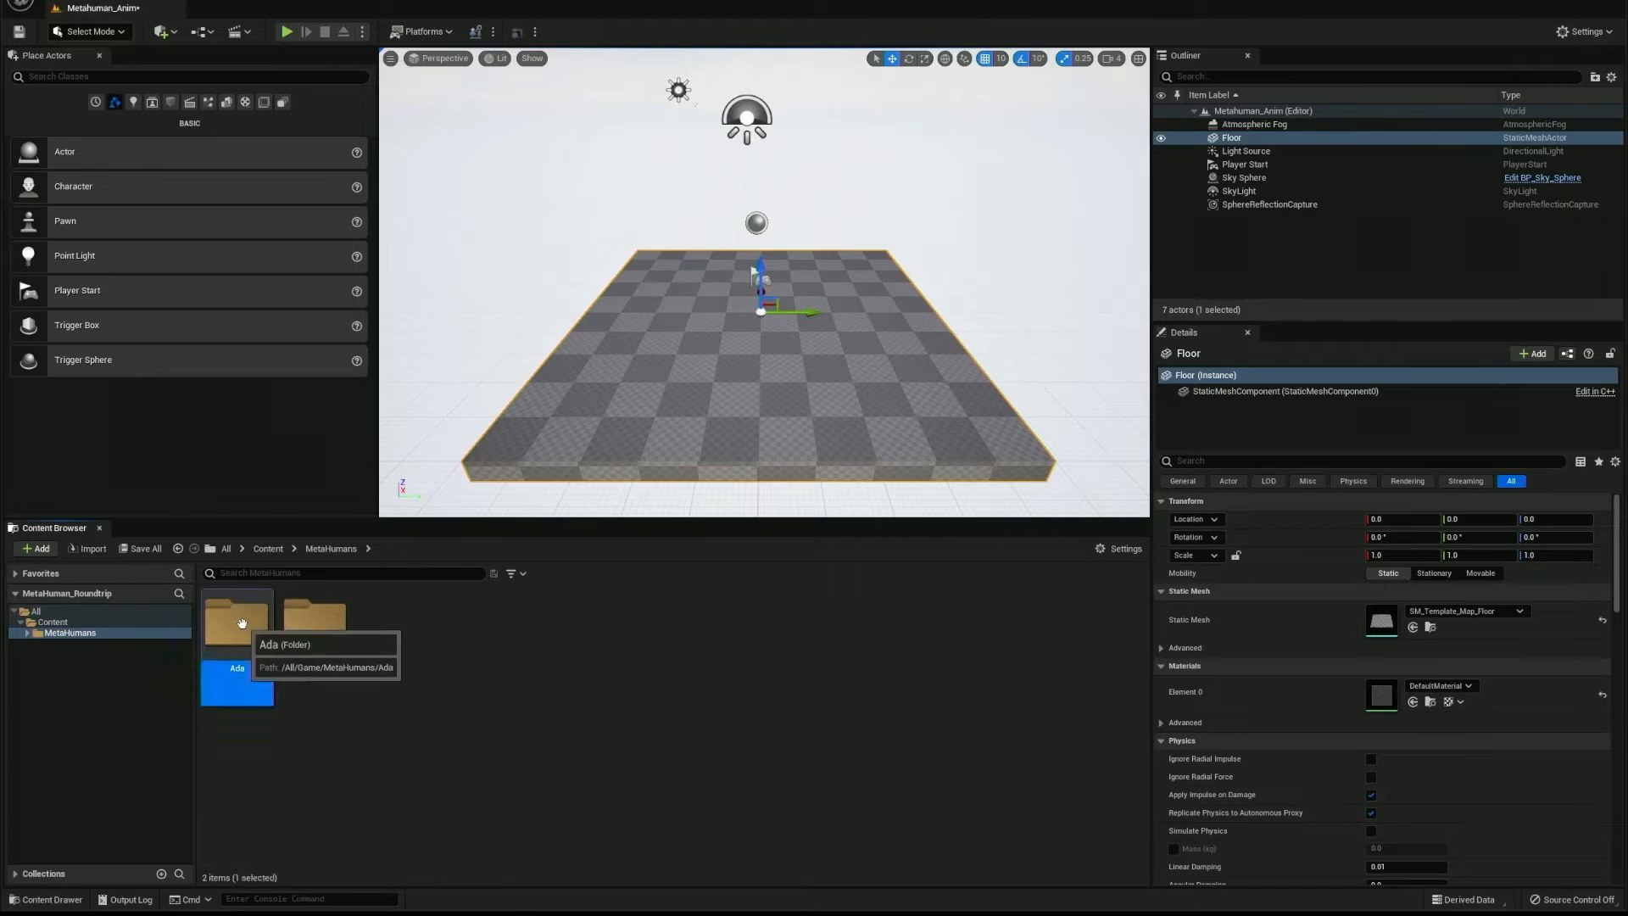
pyautogui.doubleClick(236, 628)
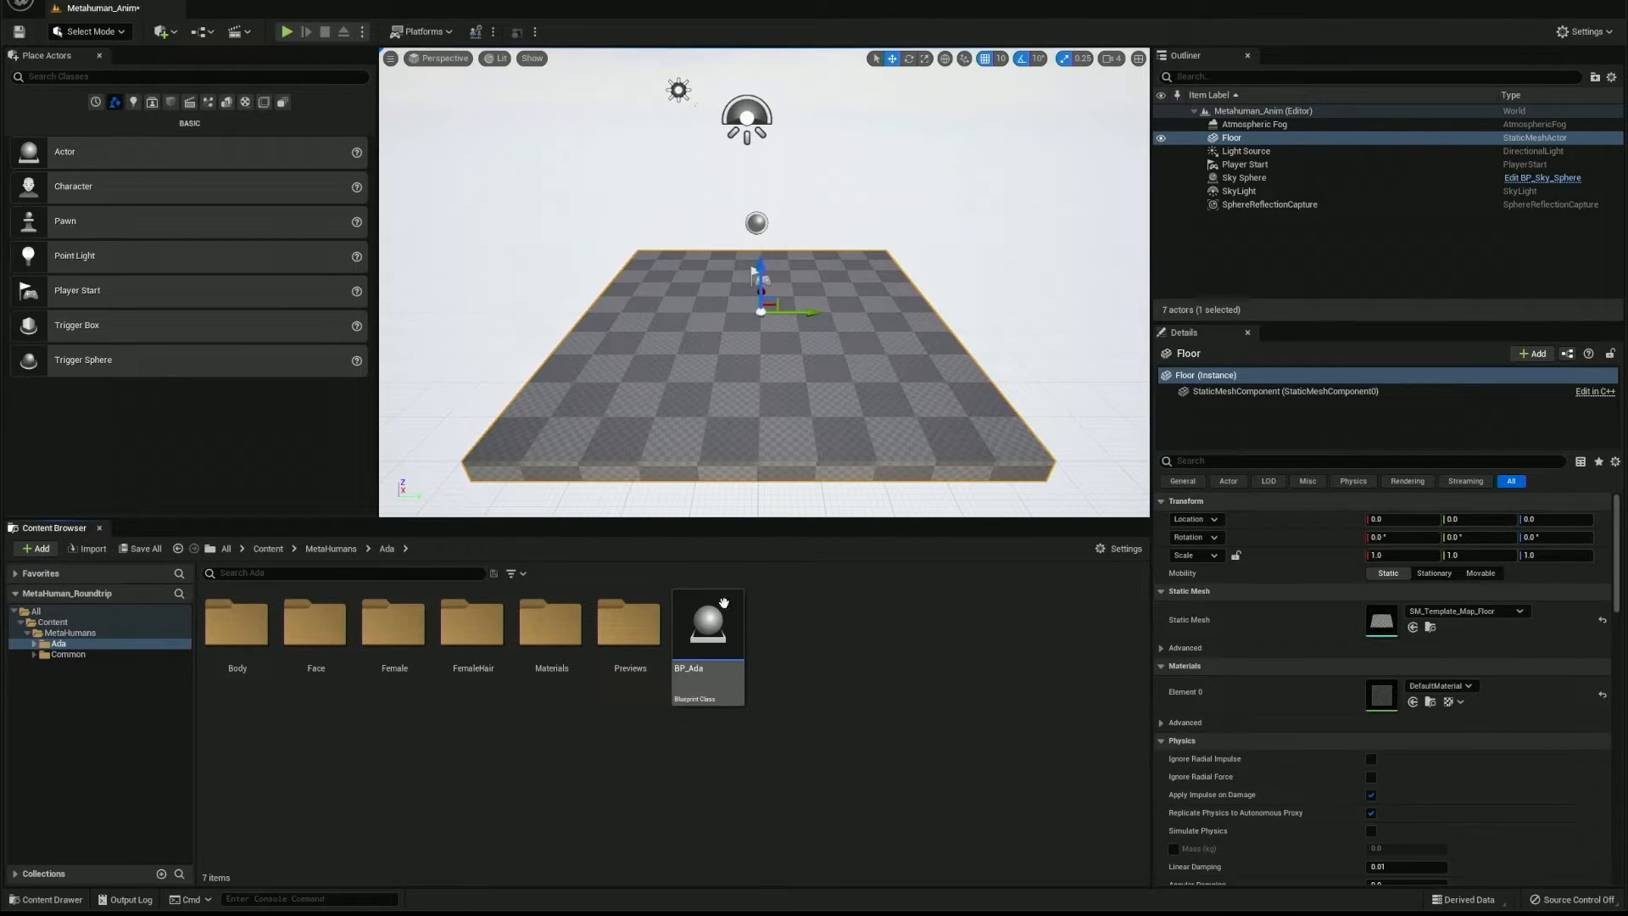
pyautogui.moveTo(699, 637)
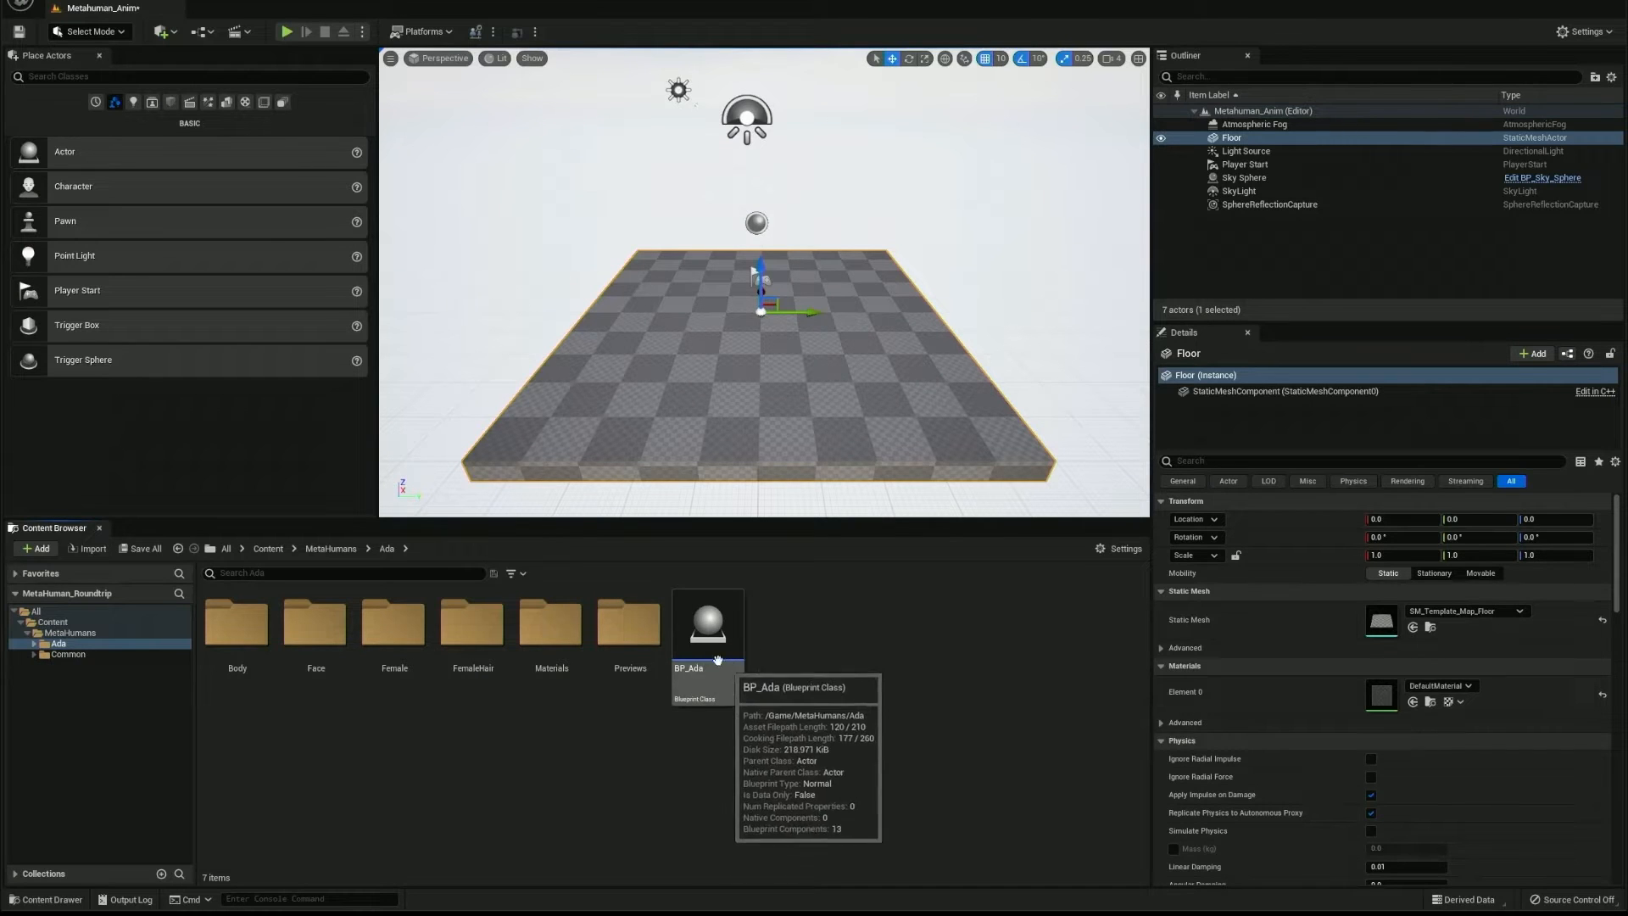
pyautogui.moveTo(699, 638); pyautogui.dragTo(755, 439)
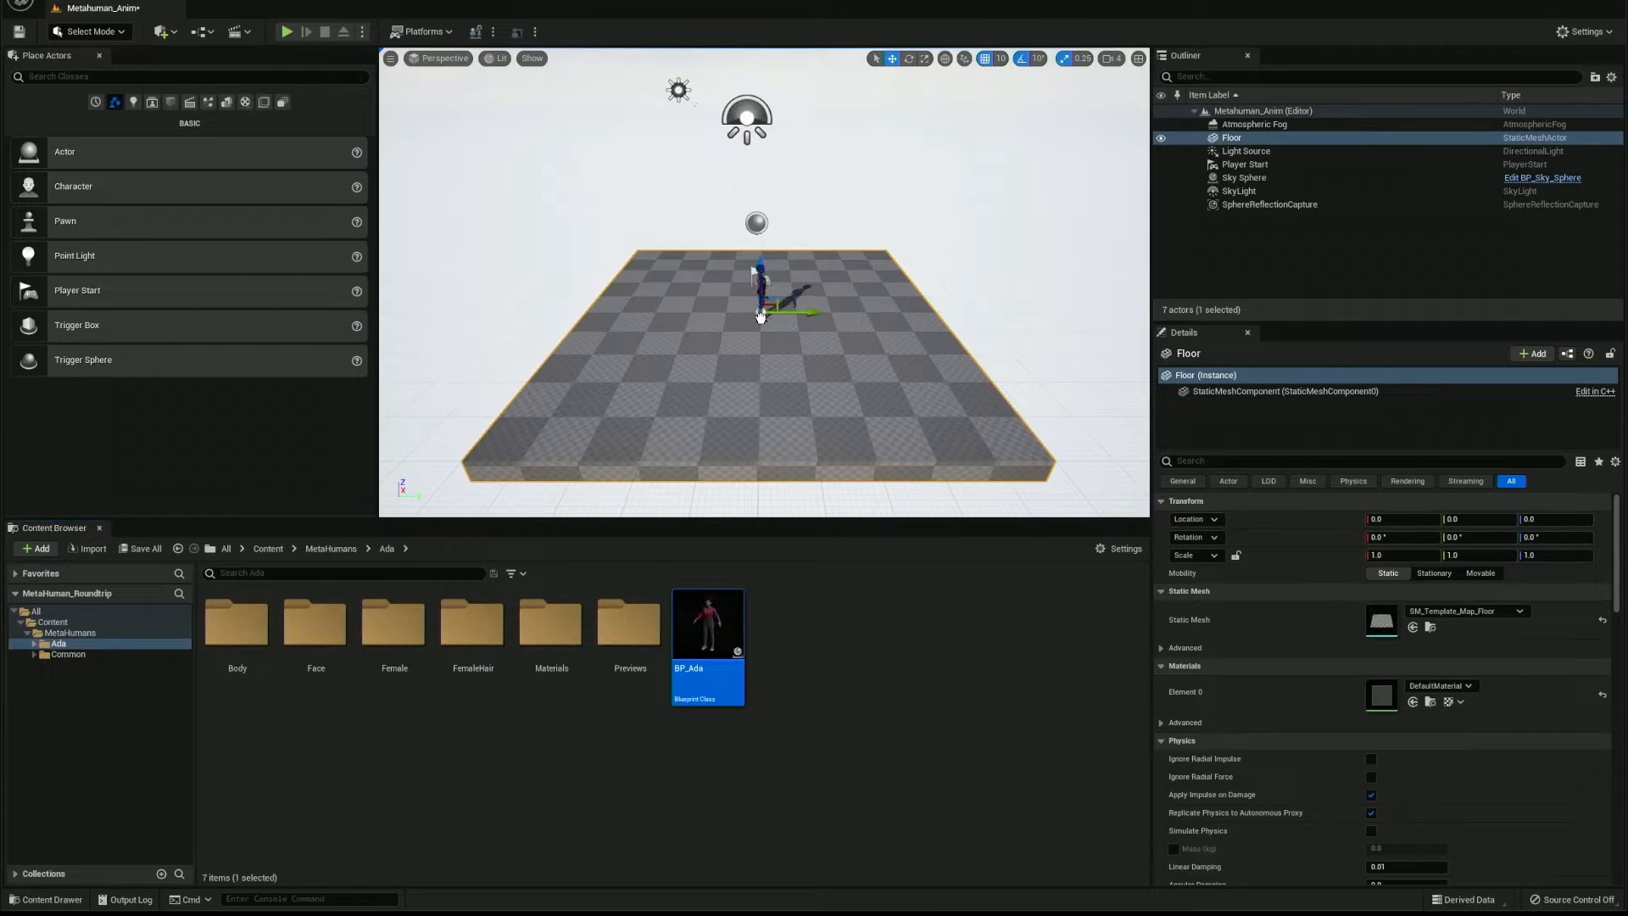
pyautogui.moveTo(760, 316); pyautogui.dragTo(475, 342)
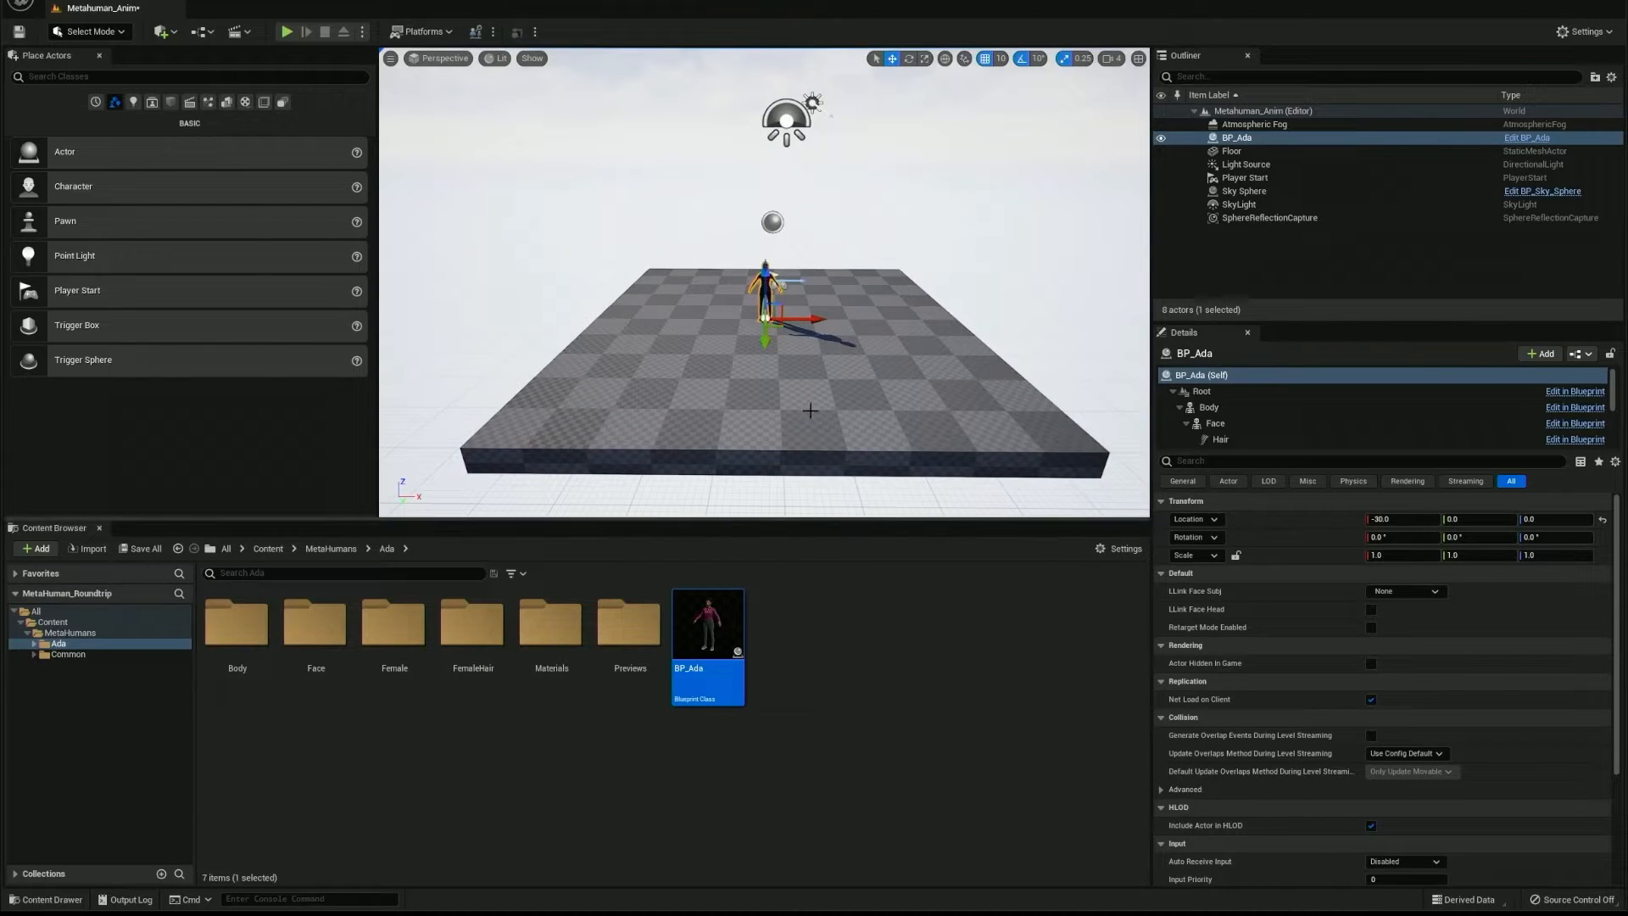
pyautogui.moveTo(817, 318); pyautogui.dragTo(830, 319)
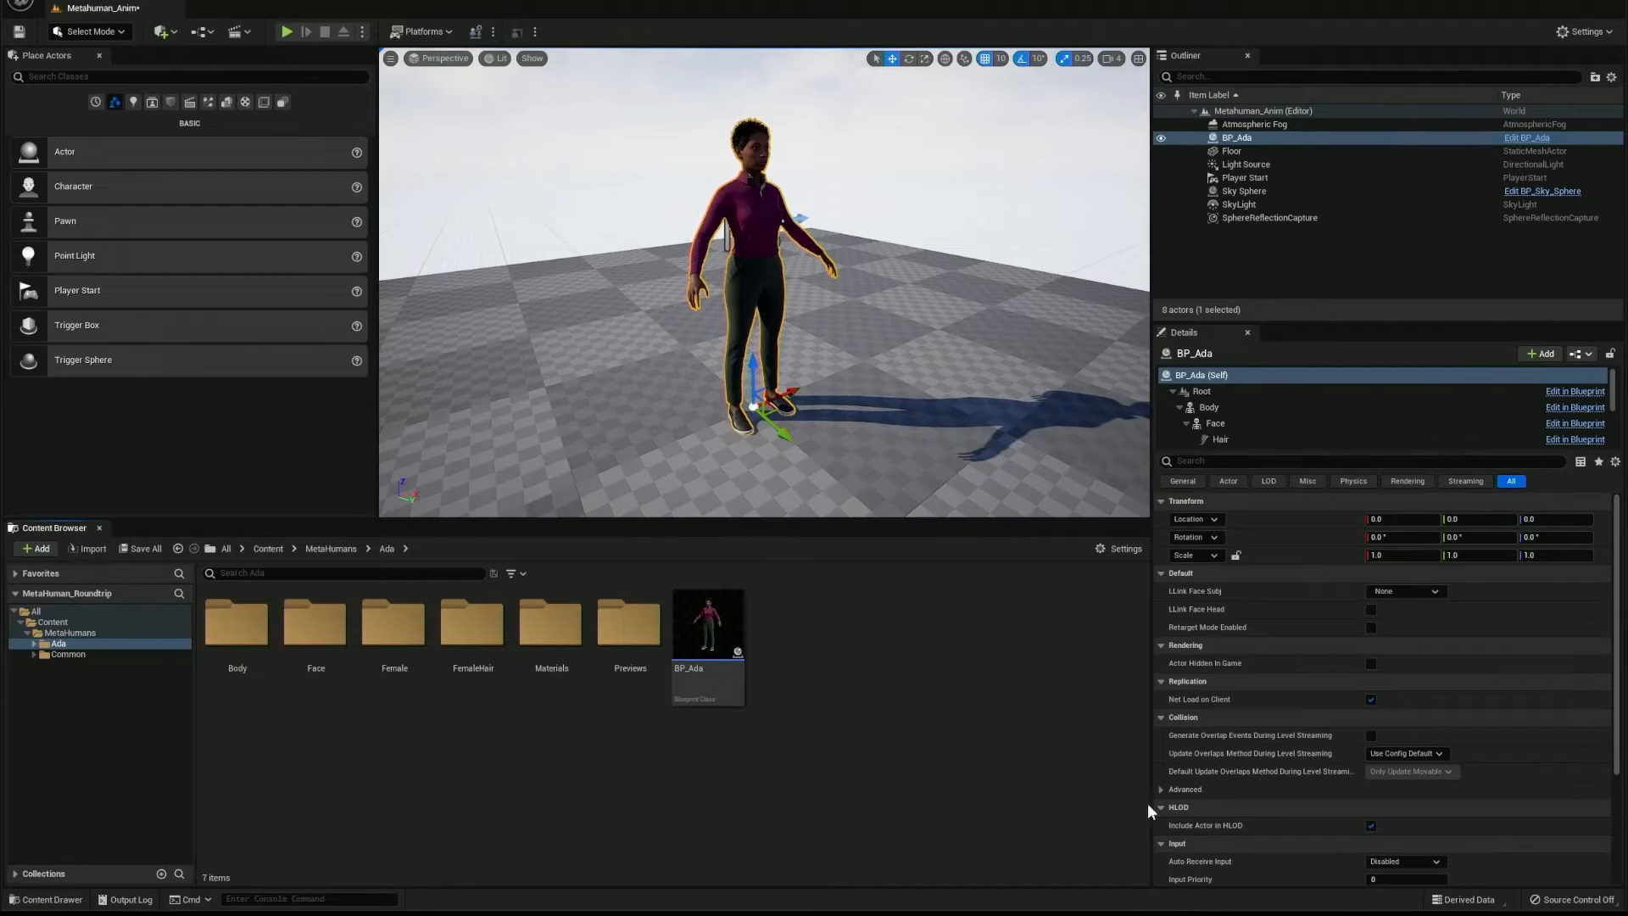
# - Locate the skeletal mesh asset used by BP_Ada's Body component in the project content
pyautogui.click(1235, 139)
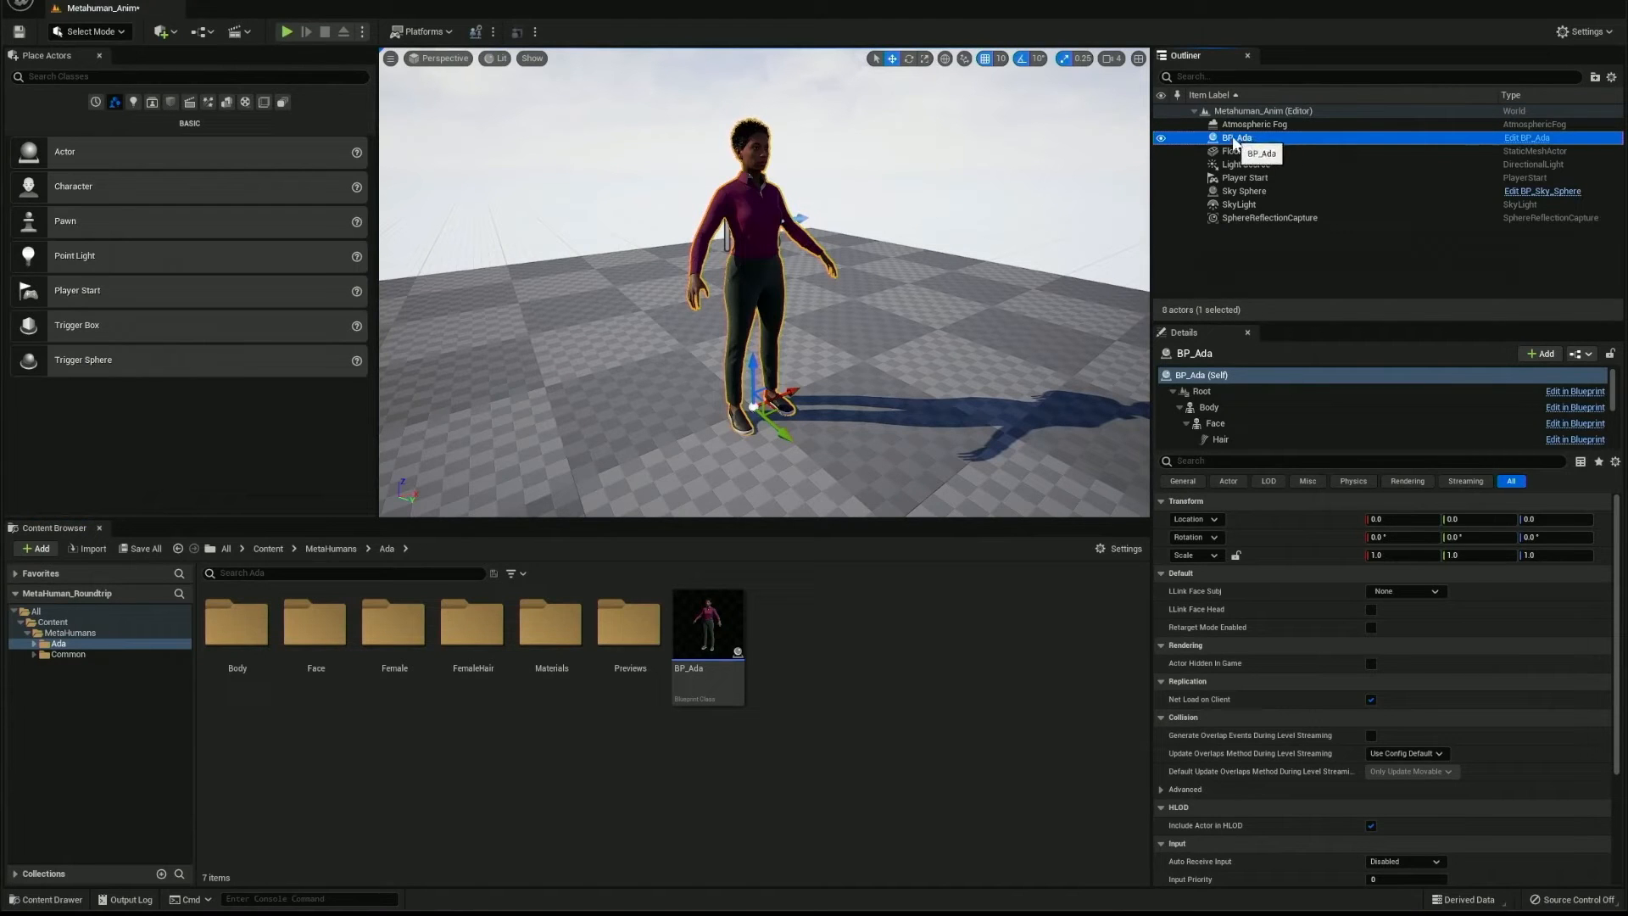
pyautogui.click(1197, 408)
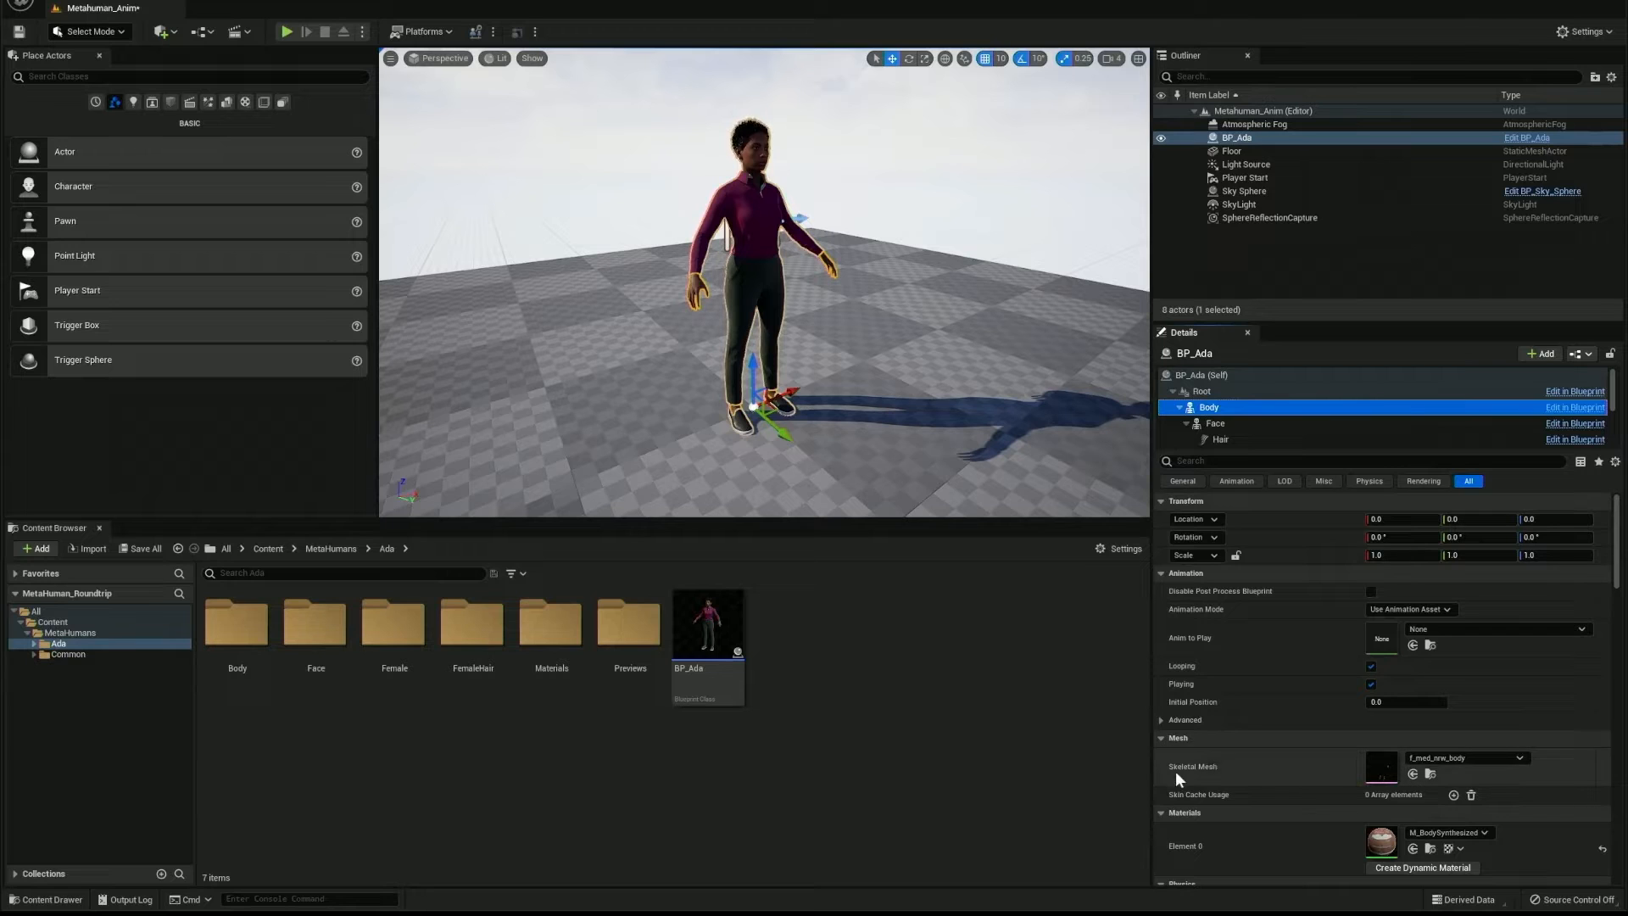
pyautogui.click(1430, 775)
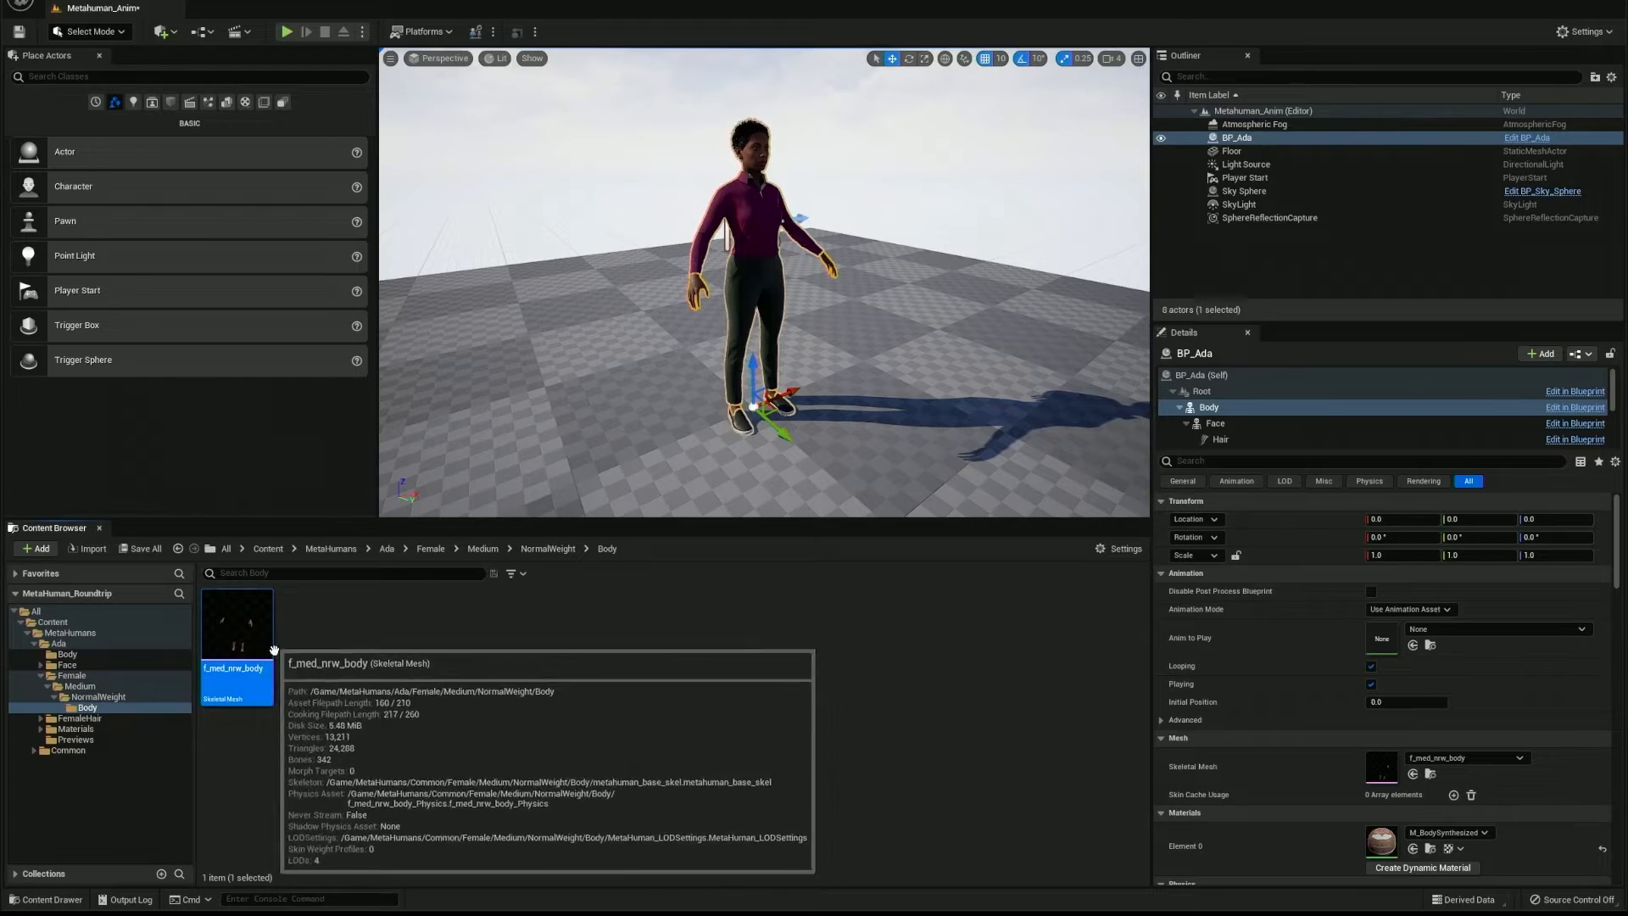
pyautogui.click(470, 678)
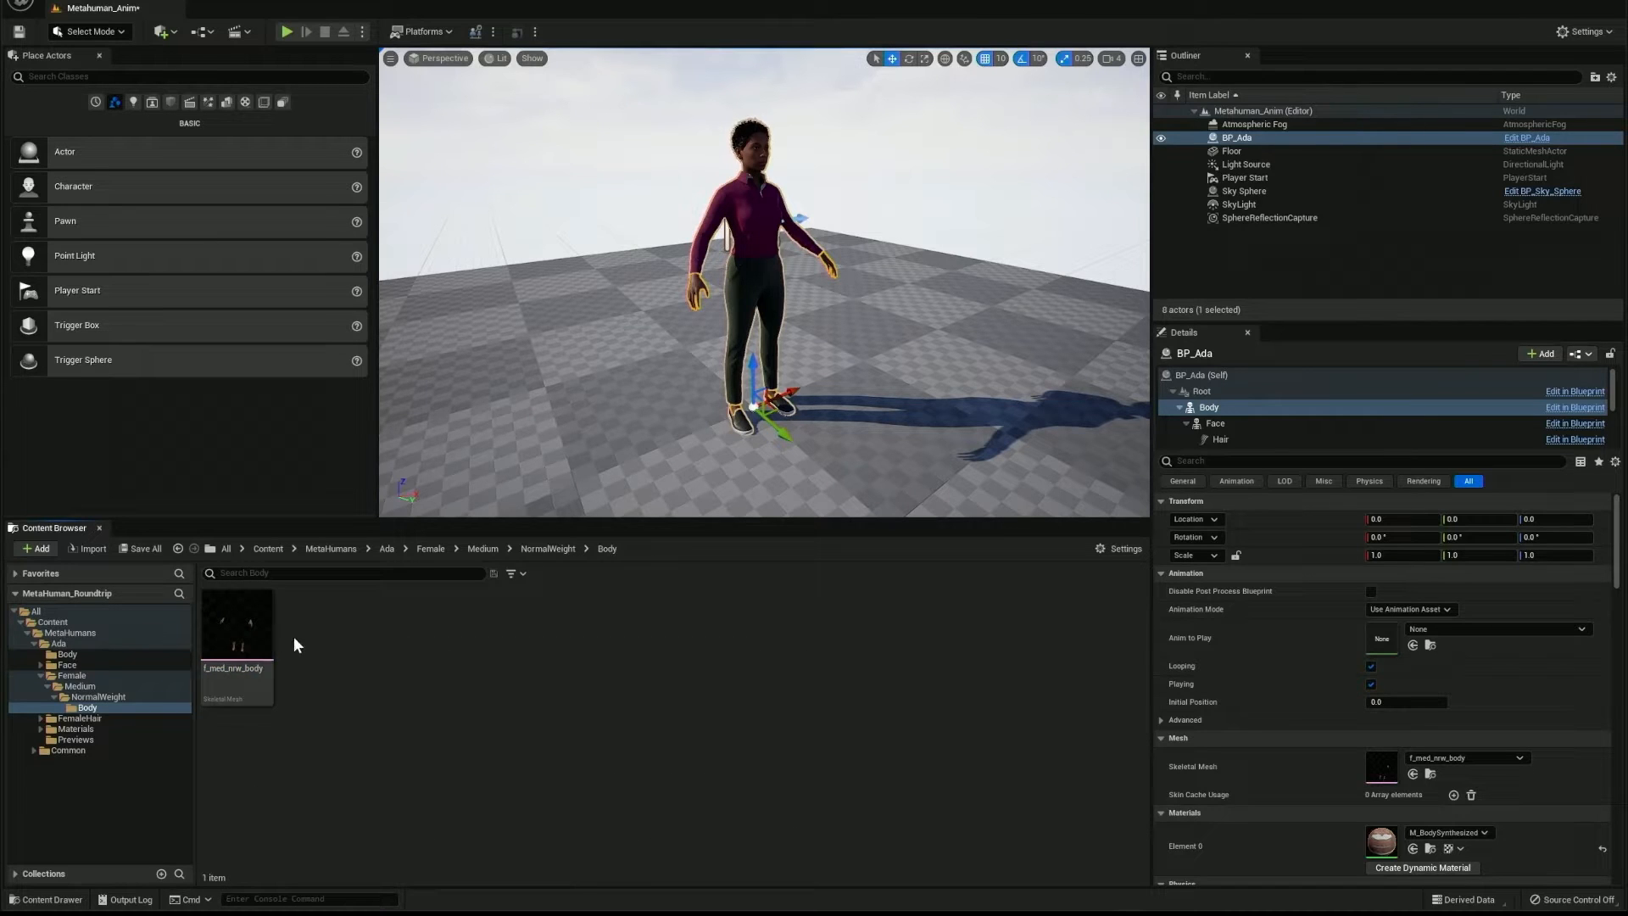
# - Export the f_med_nrw_body skeletal mesh as an FBX file into the Presentations/HIVE_22/Metahuman_Roundtrip/fbx folder, keeping its name
pyautogui.rightClick(245, 643)
pyautogui.moveTo(293, 415)
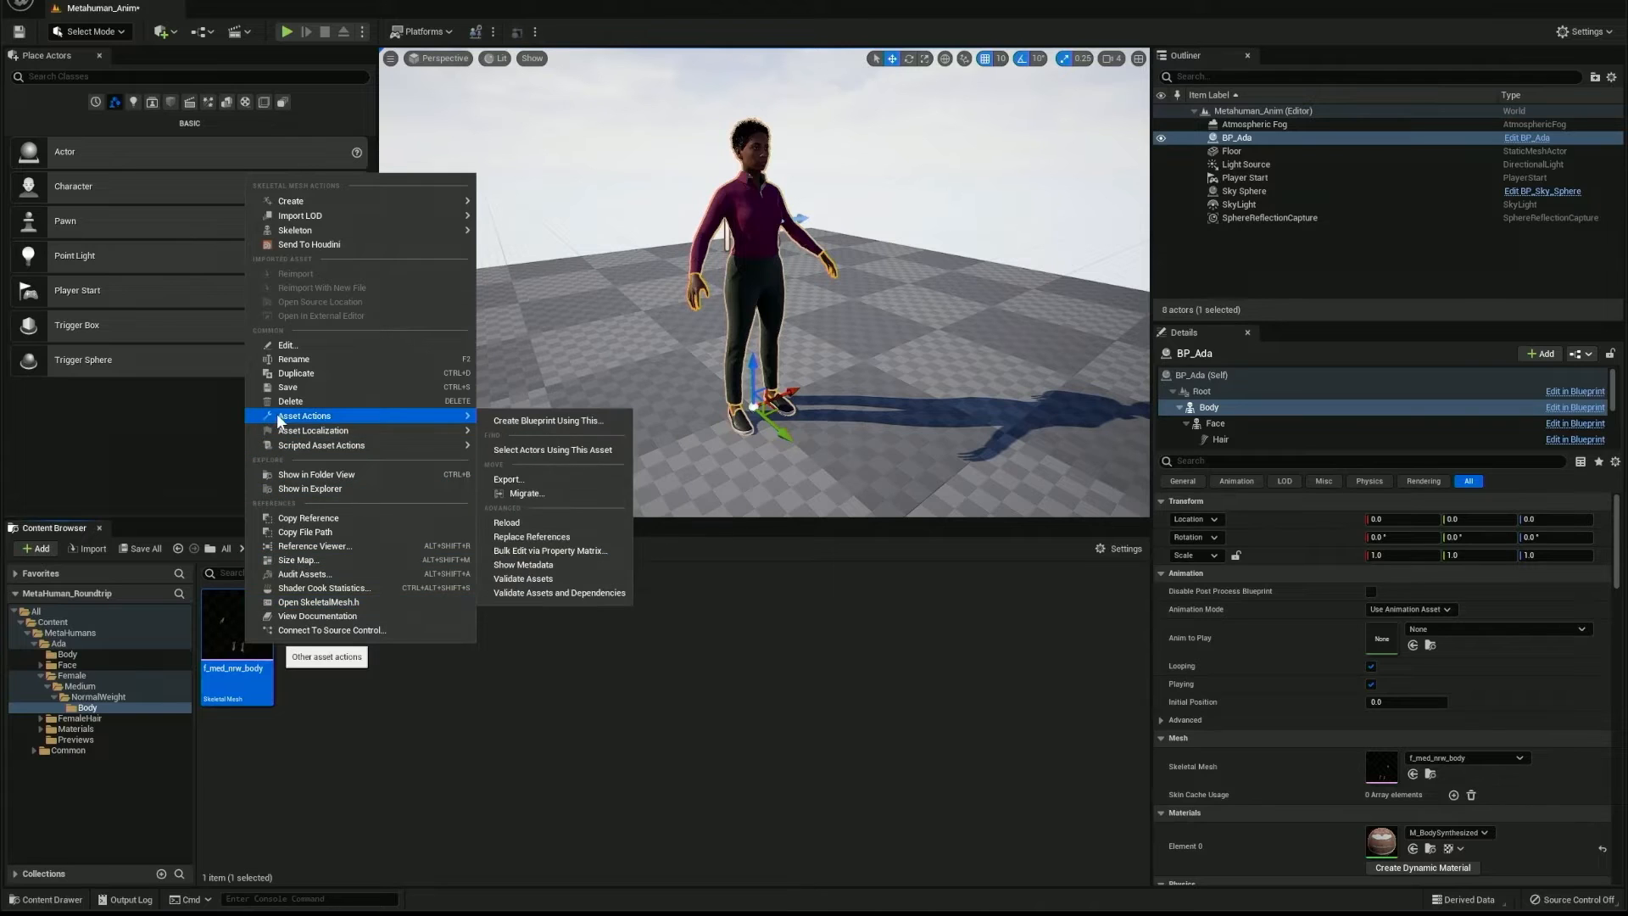
pyautogui.click(510, 479)
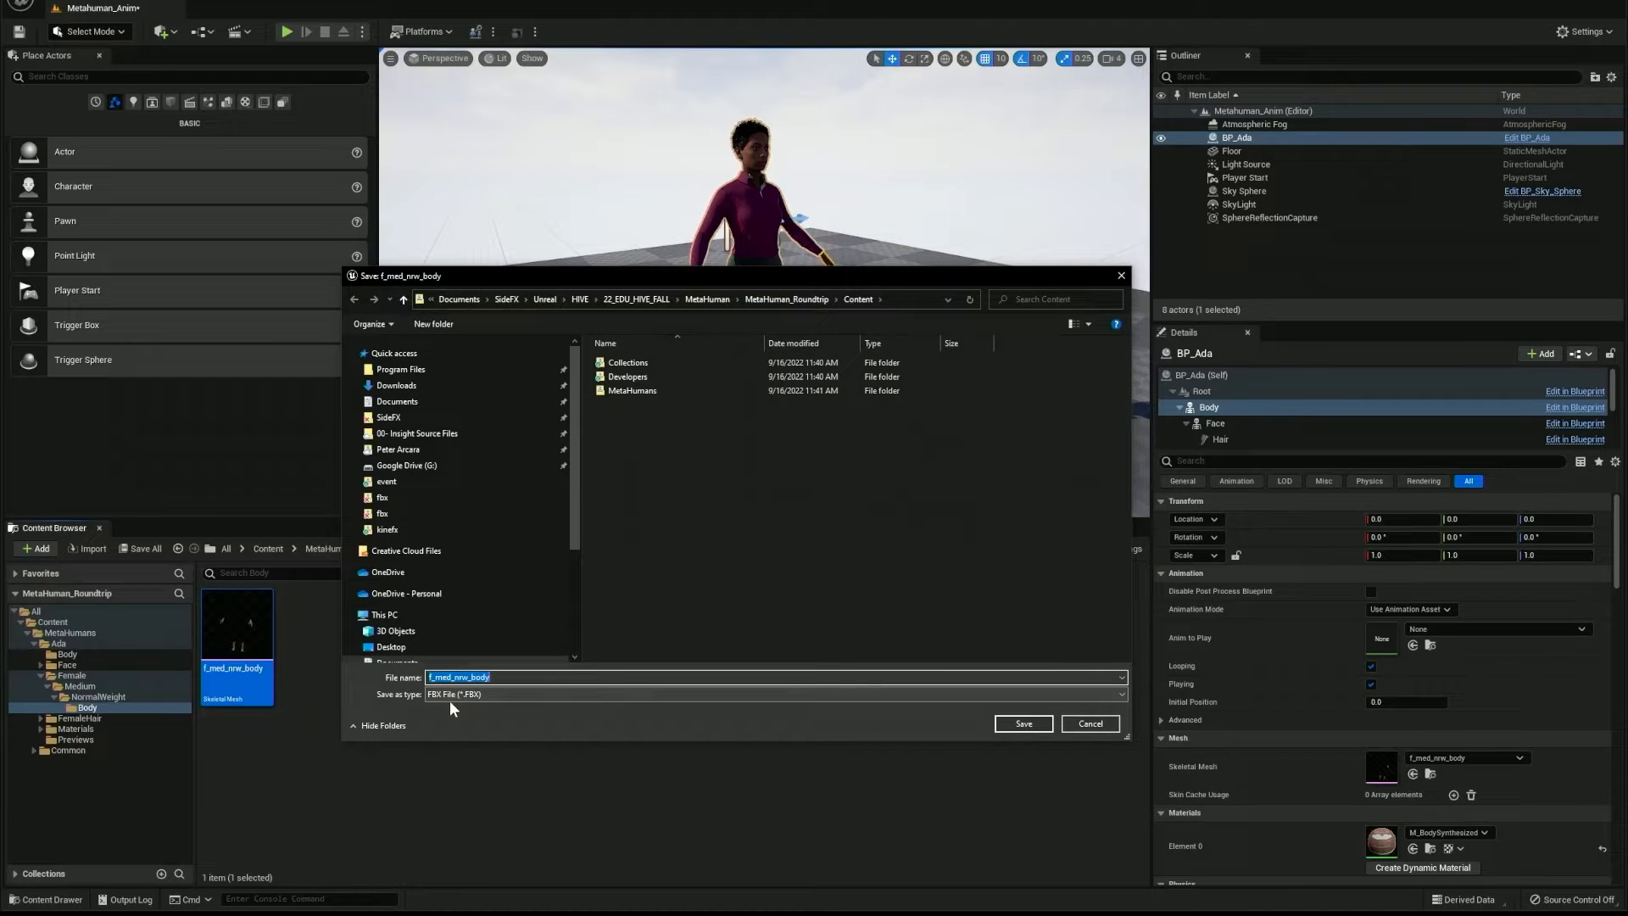
pyautogui.click(509, 298)
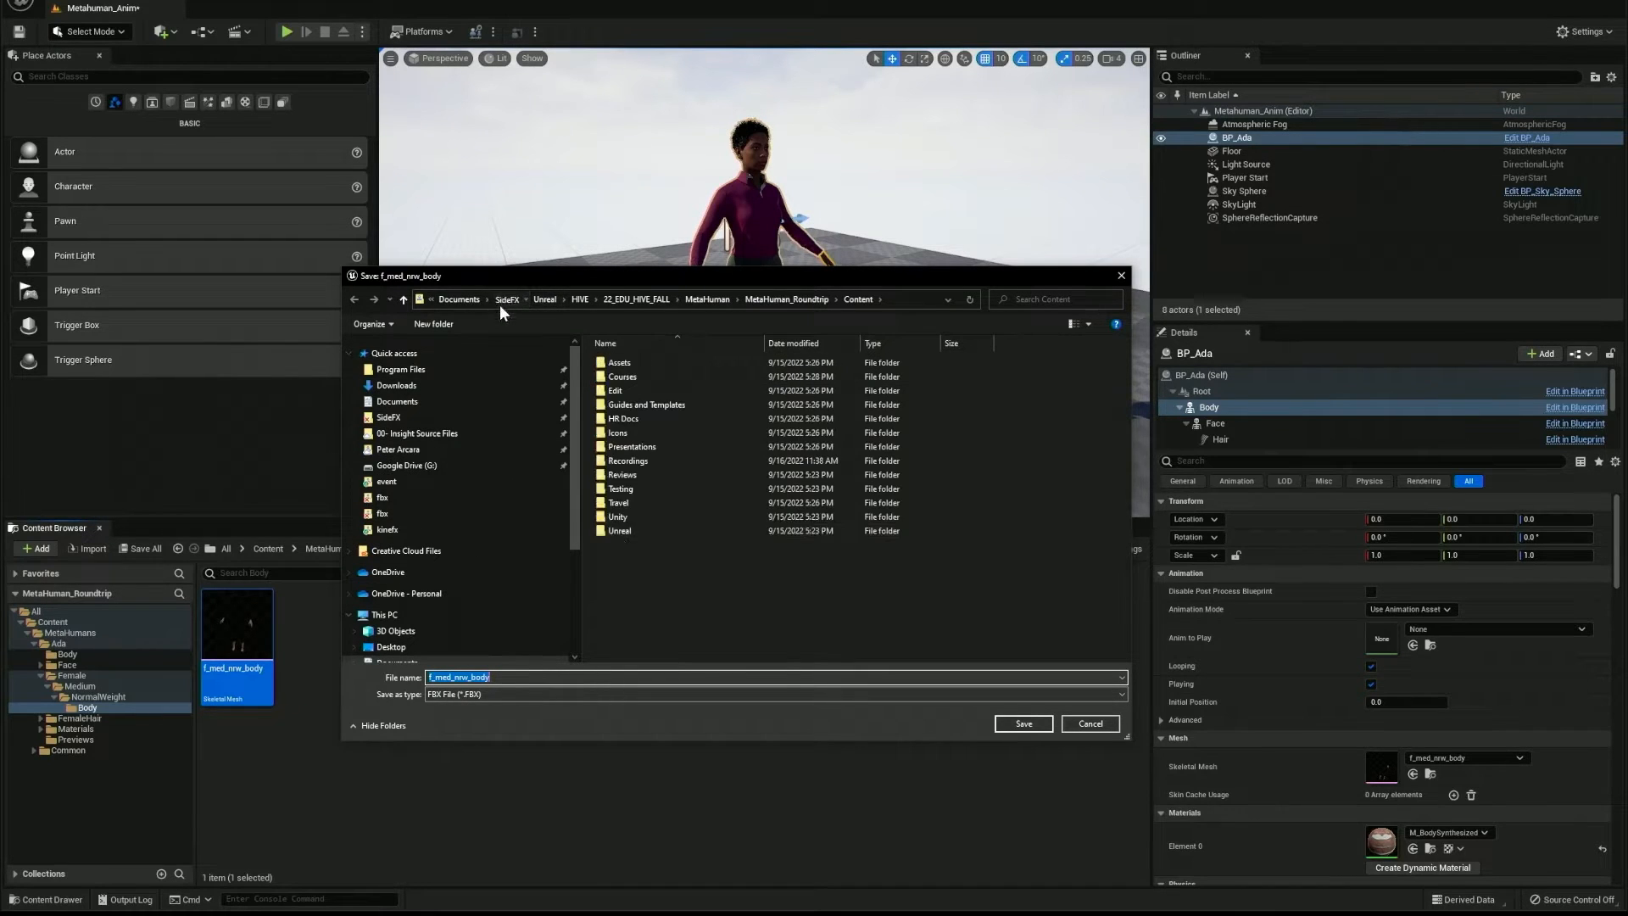
pyautogui.doubleClick(627, 447)
pyautogui.doubleClick(626, 379)
pyautogui.doubleClick(626, 379)
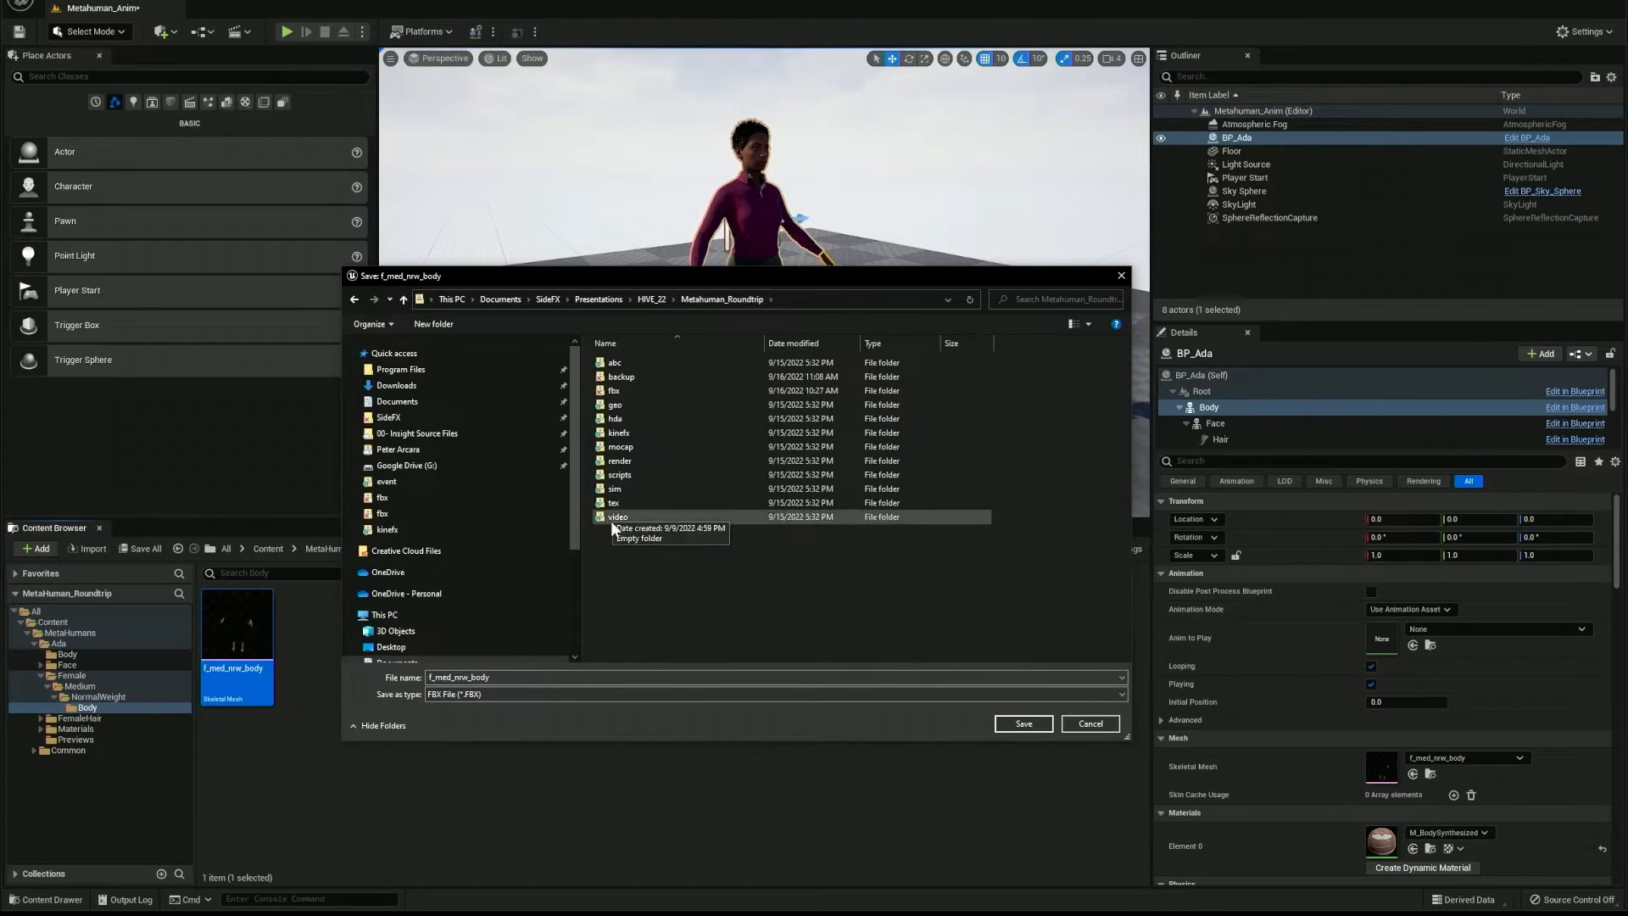
pyautogui.doubleClick(612, 391)
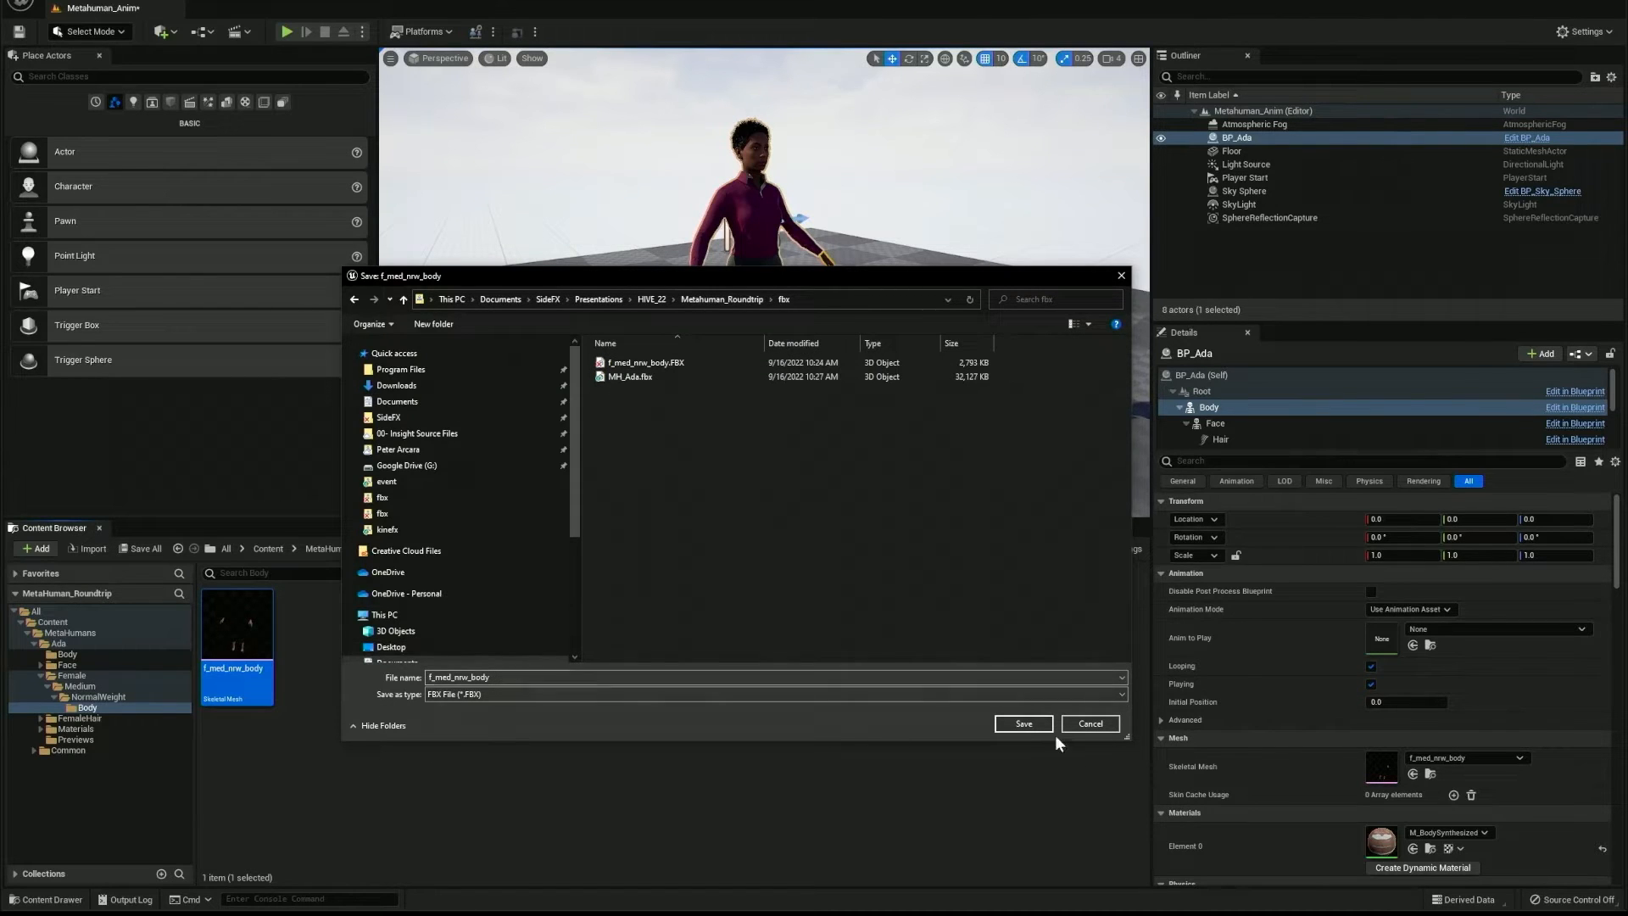
pyautogui.click(1022, 722)
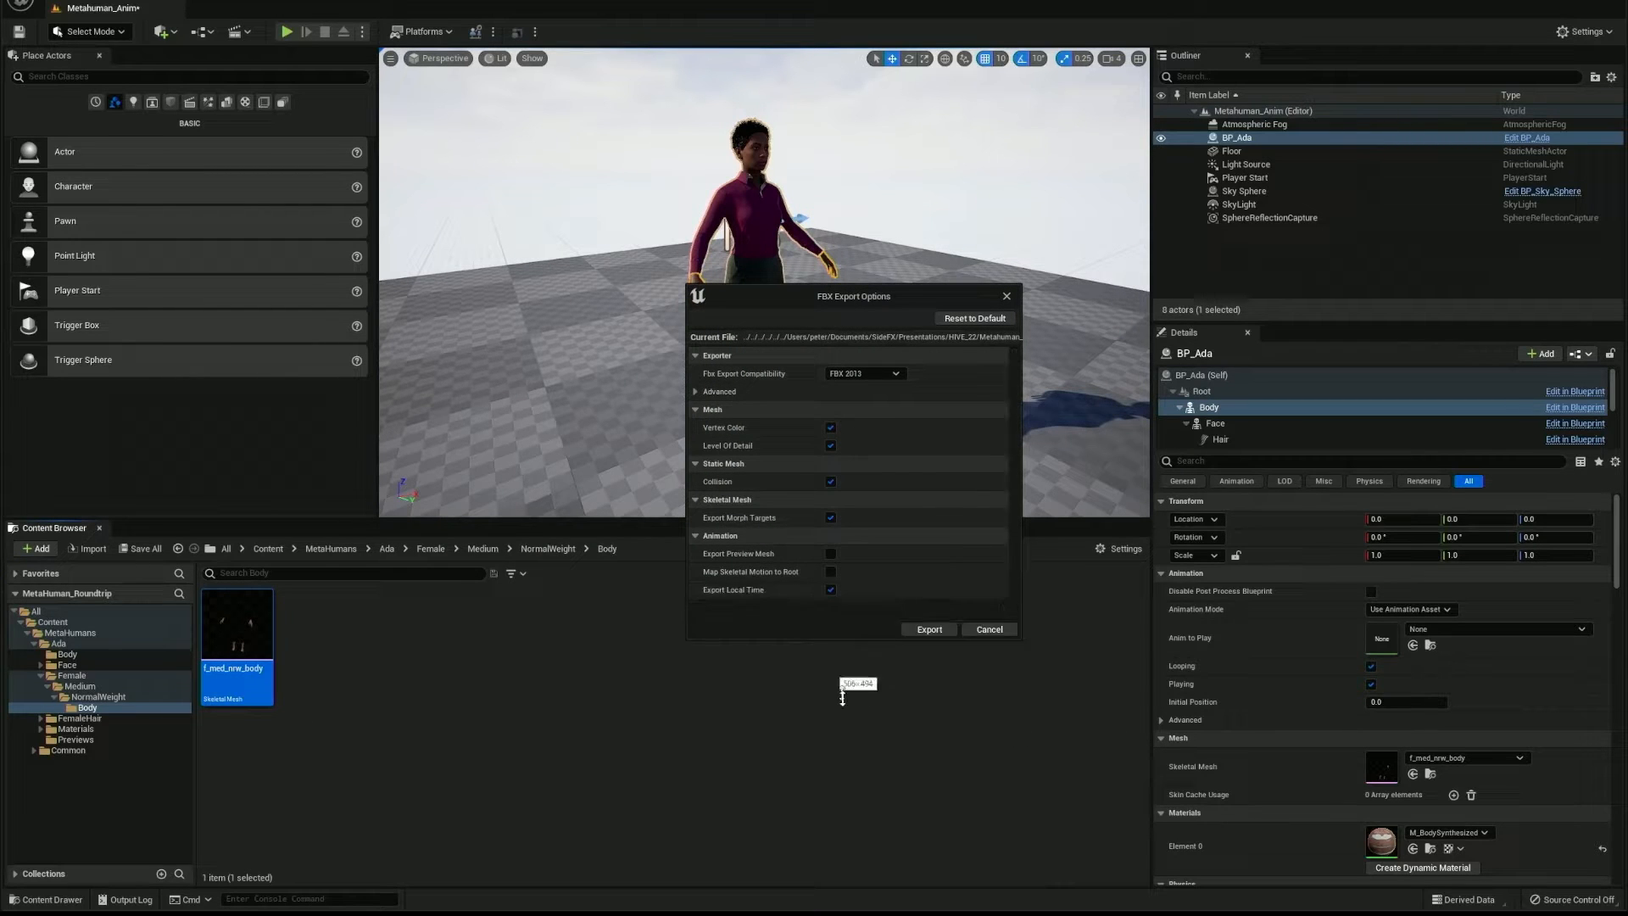
# - Set the FBX export compatibility to FBX 2020 and run the body mesh export
pyautogui.click(887, 375)
pyautogui.click(858, 476)
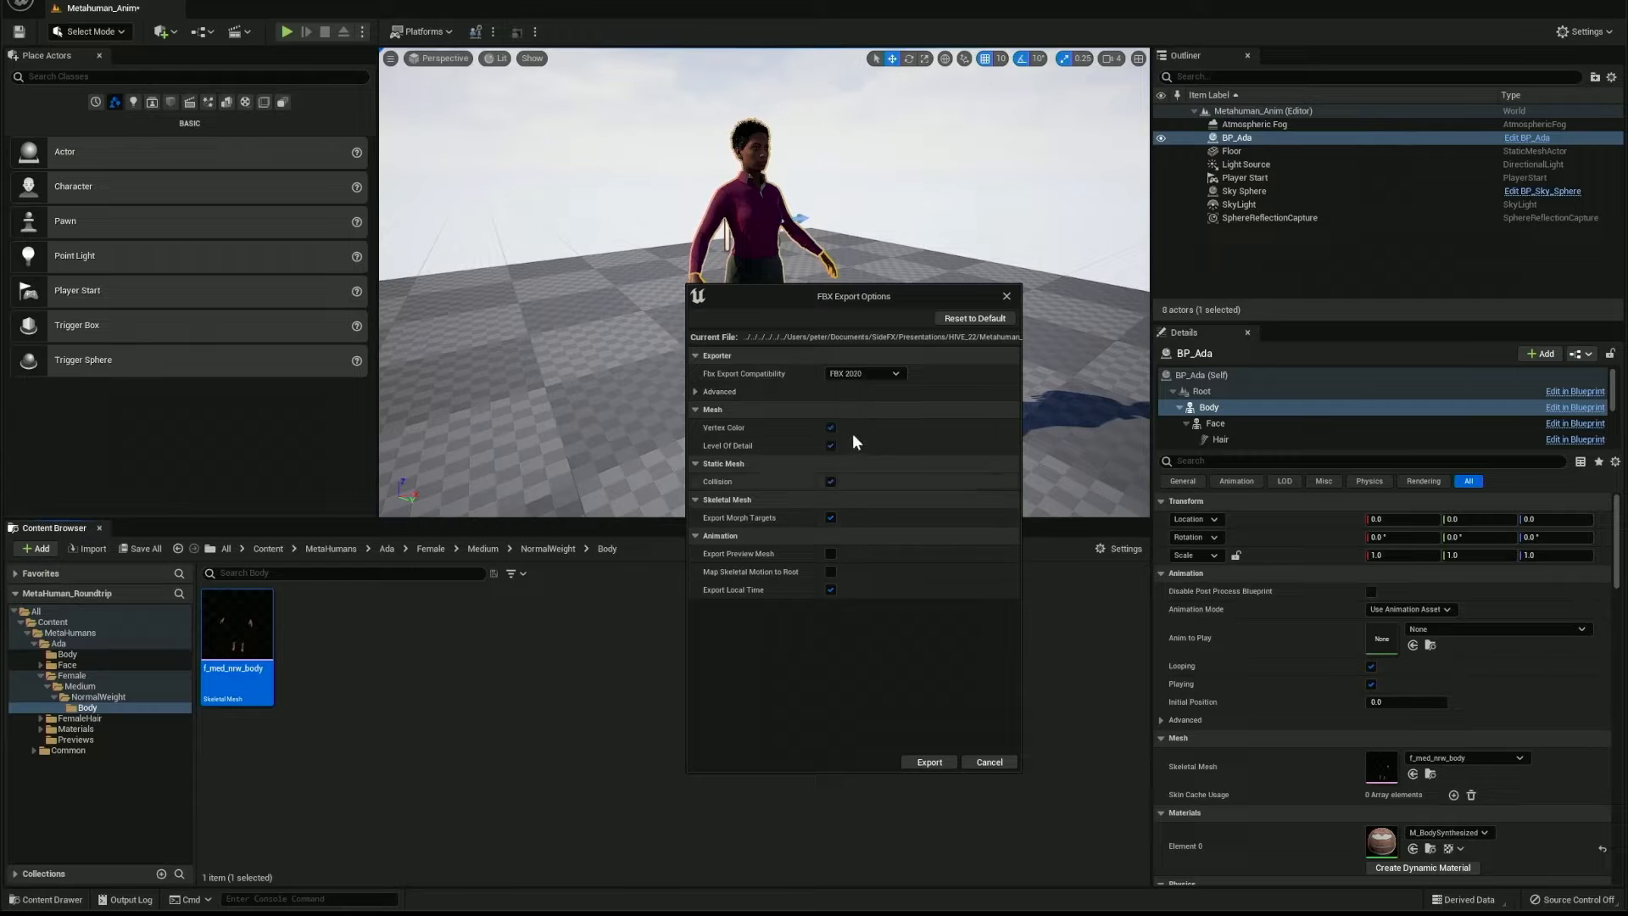
pyautogui.click(927, 763)
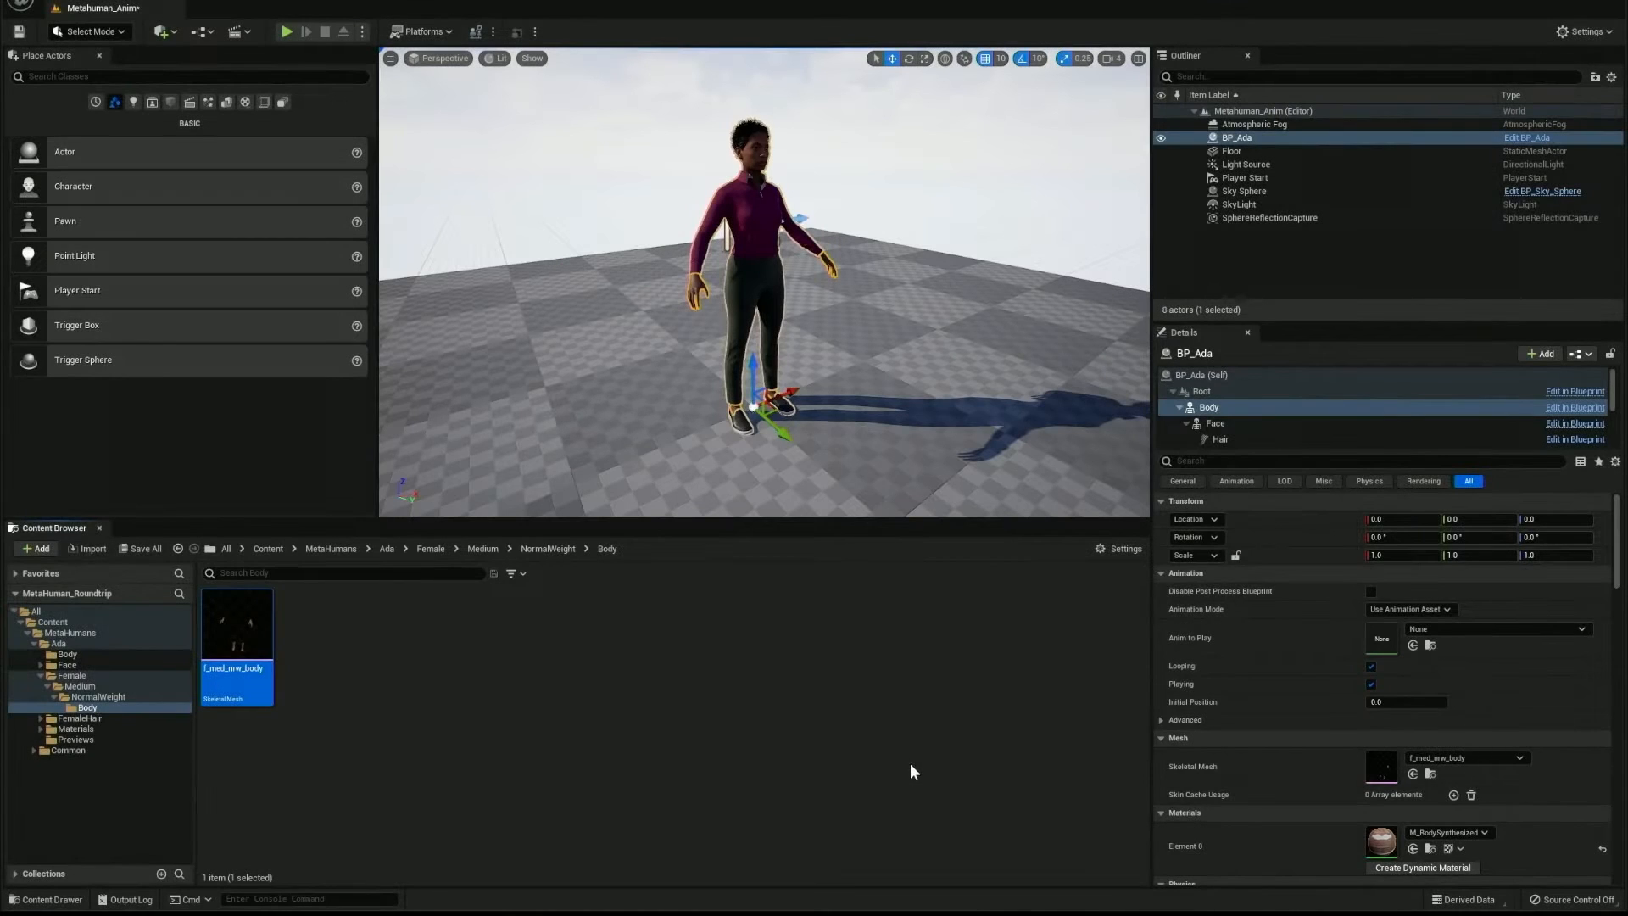
# - Start an export of only the BP_Ada actor and choose the Presentations/HIVE_22/Metahuman_Roundtrip/fbx folder as its destination
pyautogui.click(1238, 265)
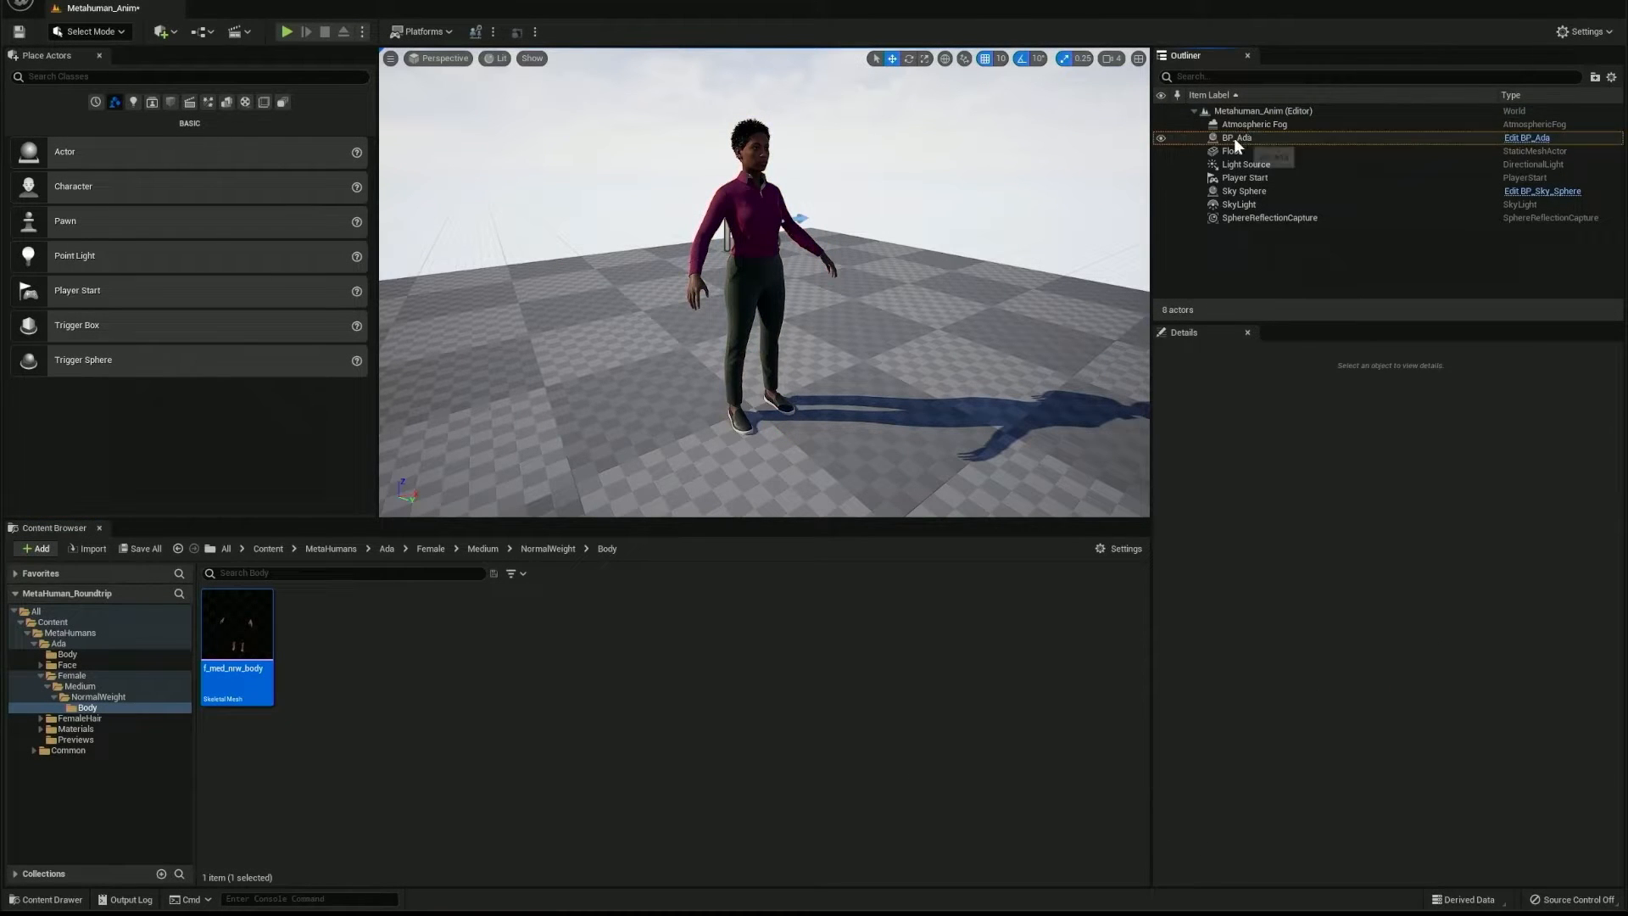
pyautogui.click(1233, 137)
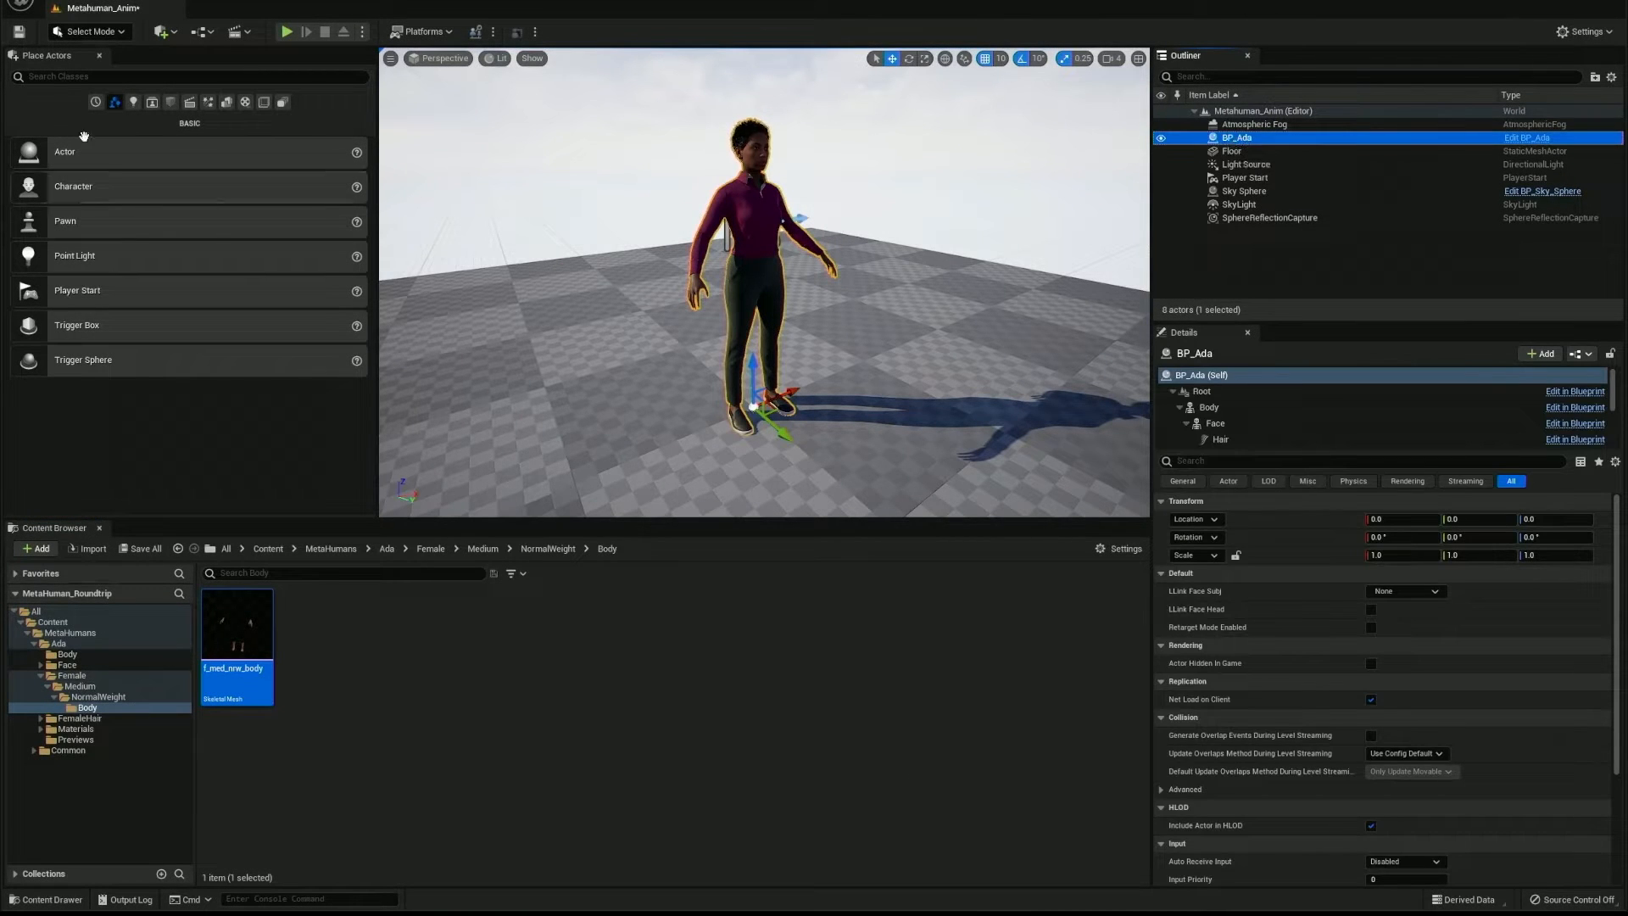
pyautogui.click(57, 3)
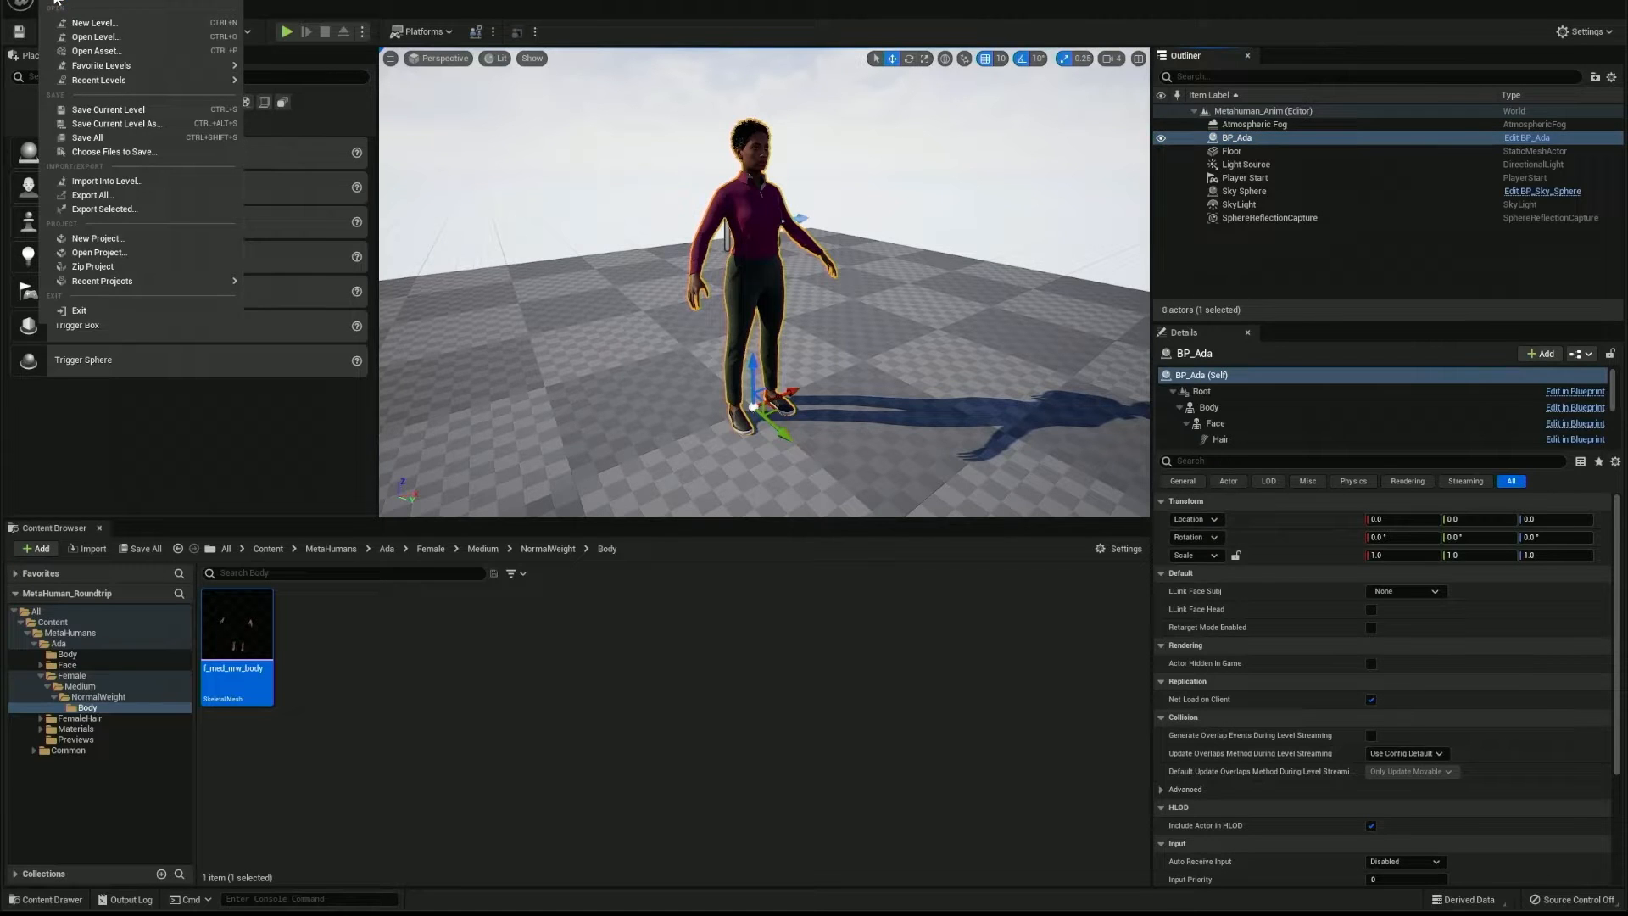
pyautogui.click(68, 208)
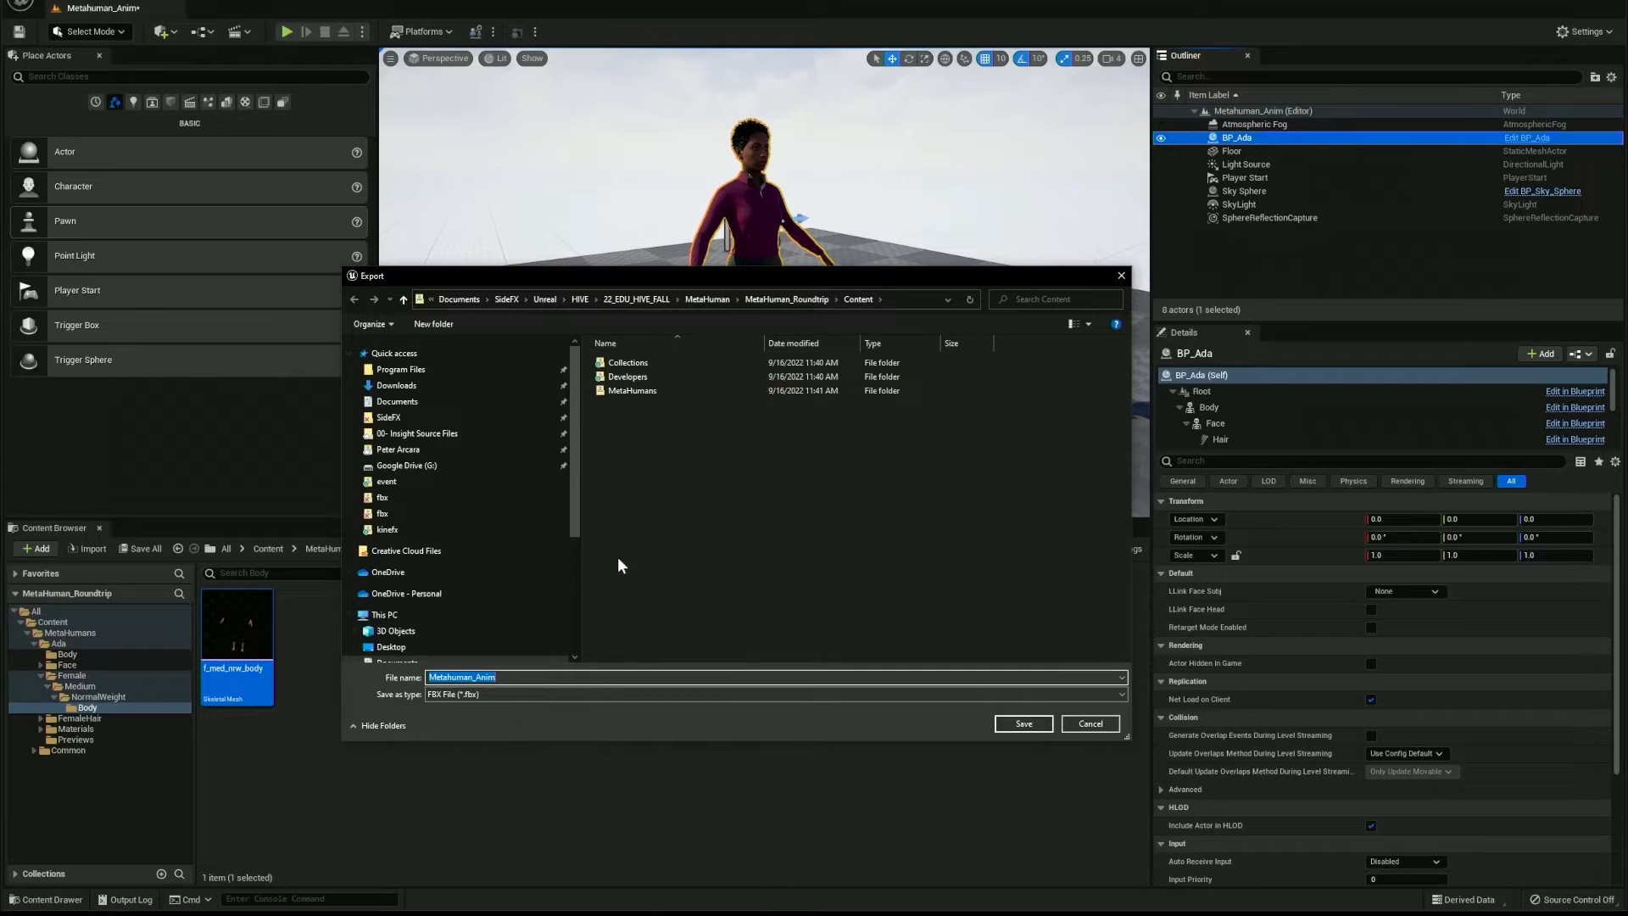
pyautogui.click(502, 298)
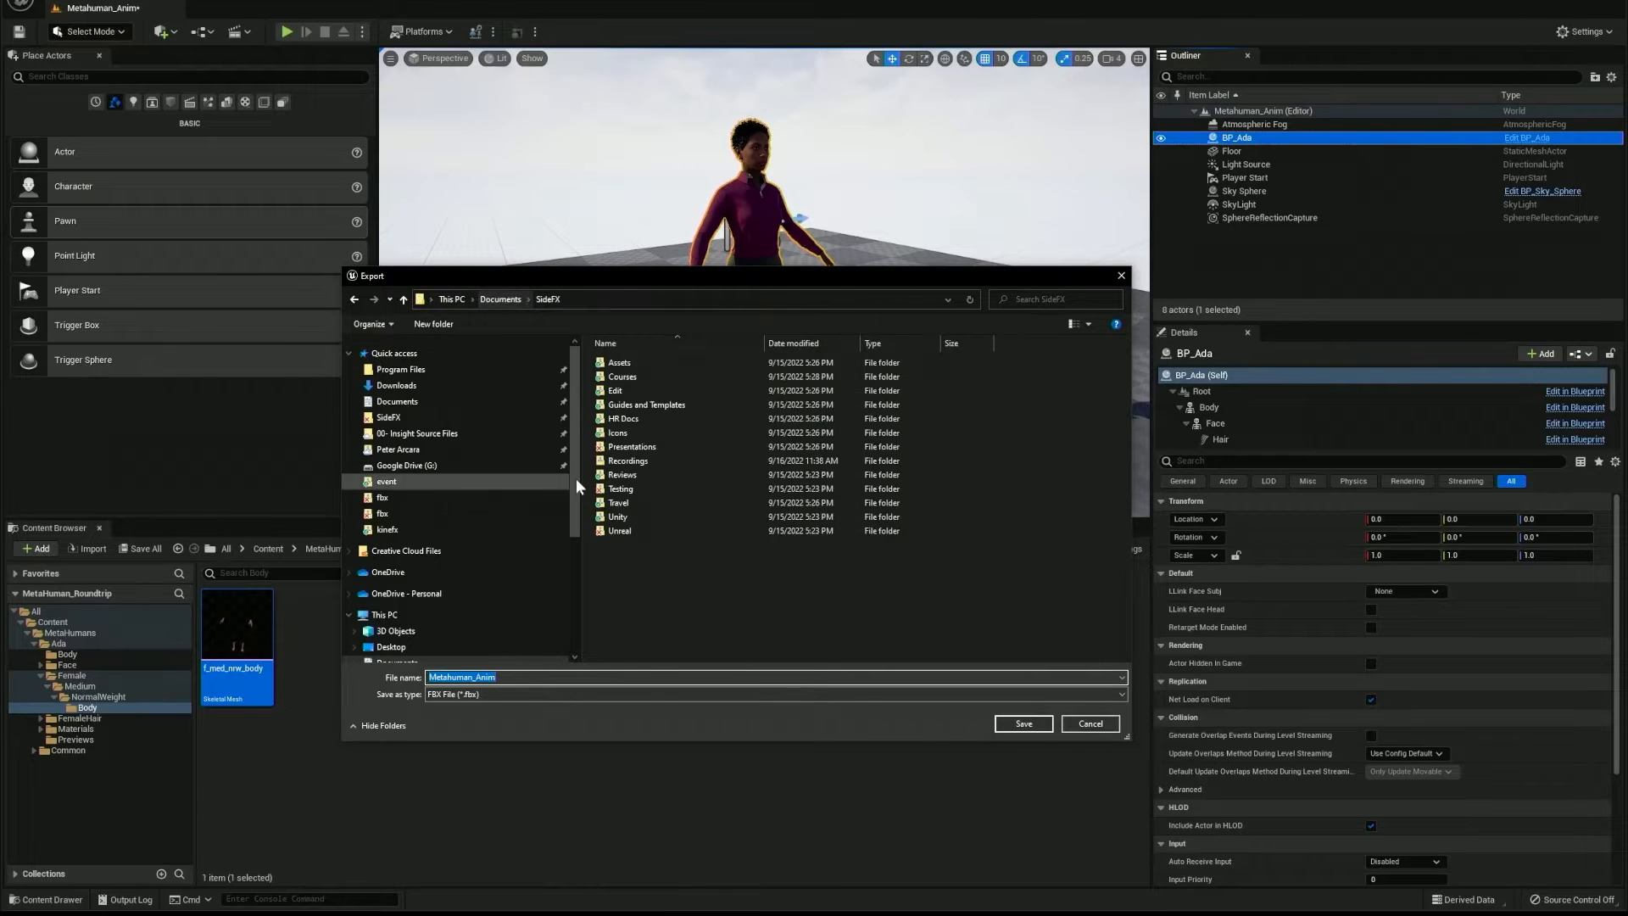
pyautogui.doubleClick(617, 444)
pyautogui.doubleClick(674, 375)
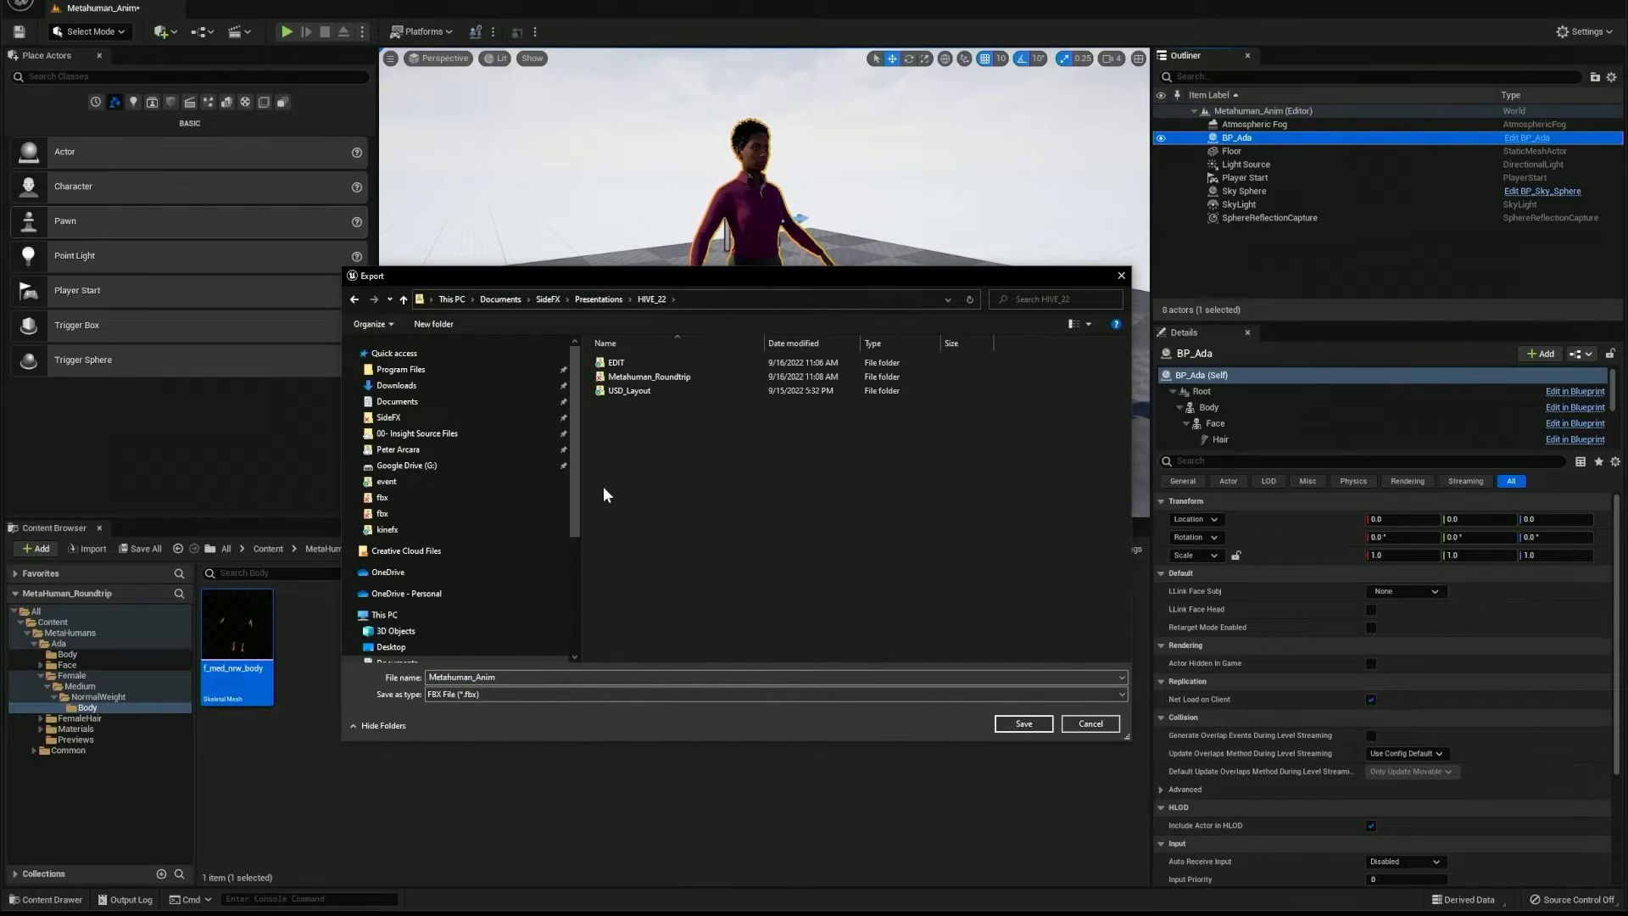
pyautogui.doubleClick(624, 376)
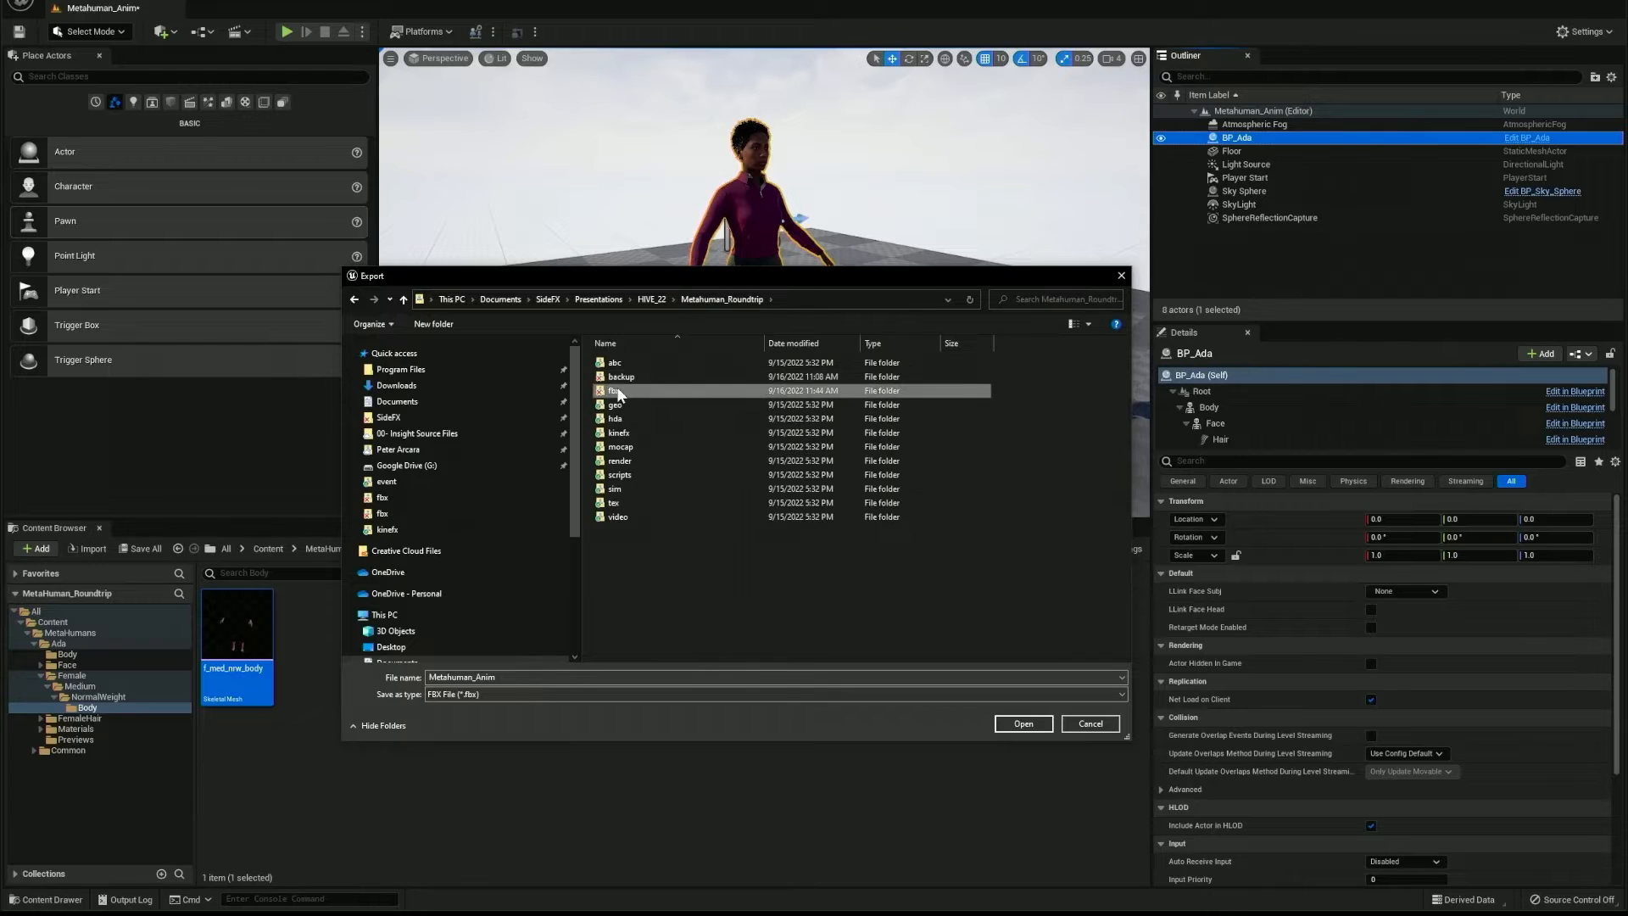
pyautogui.doubleClick(619, 376)
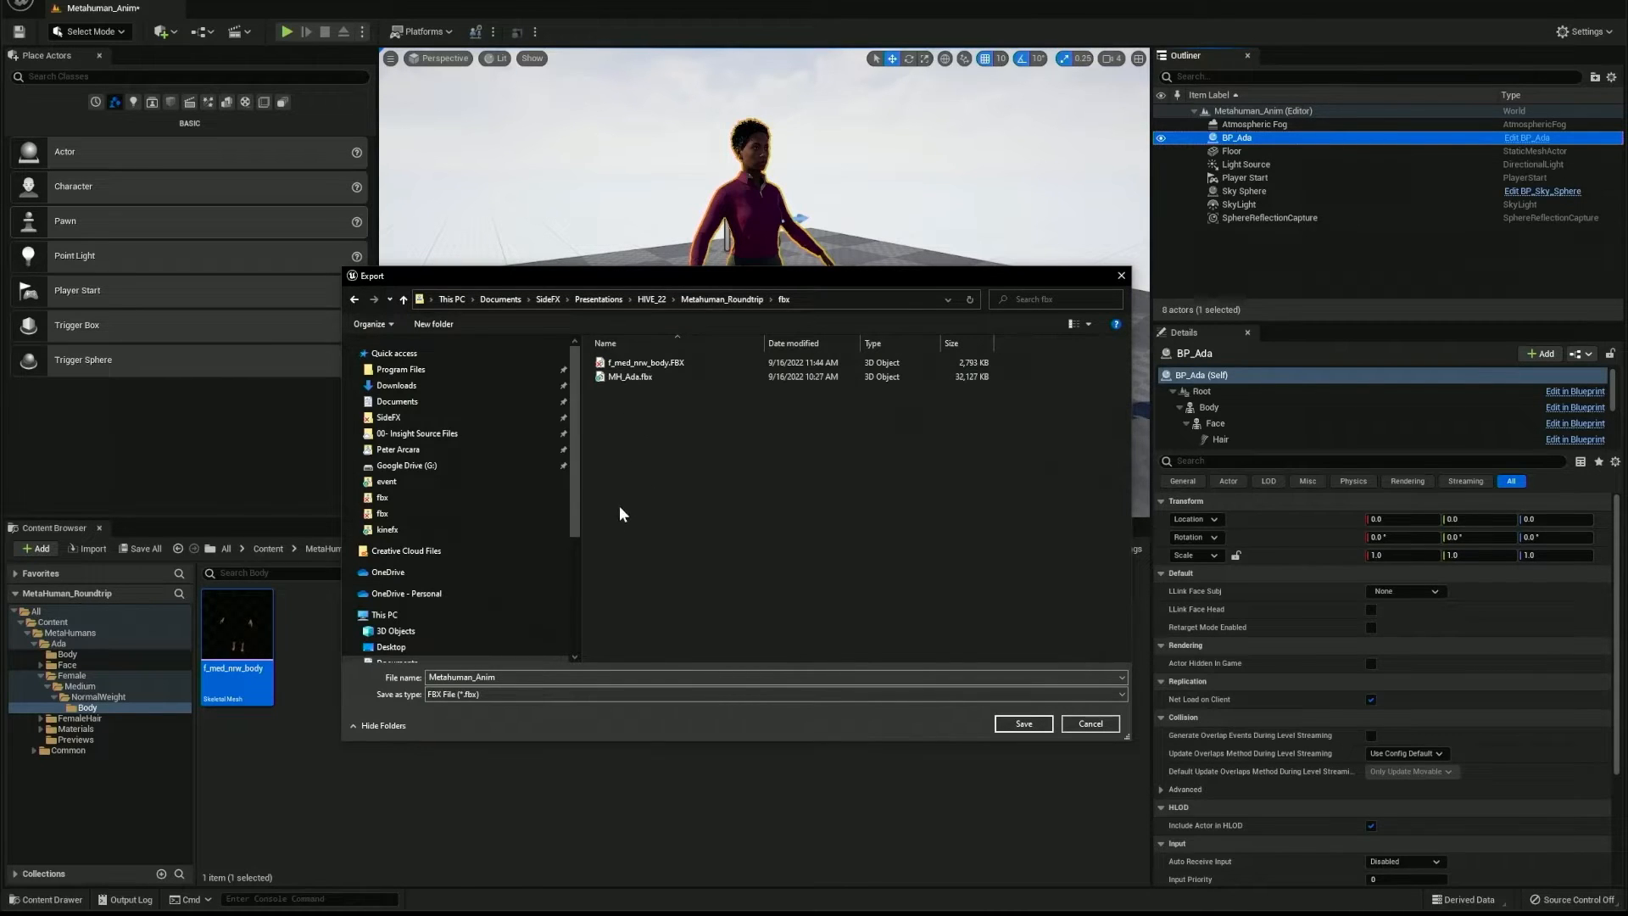
# - Save the BP_Ada export over the existing MH_Ada.fbx file and accept the FBX export options
pyautogui.click(631, 378)
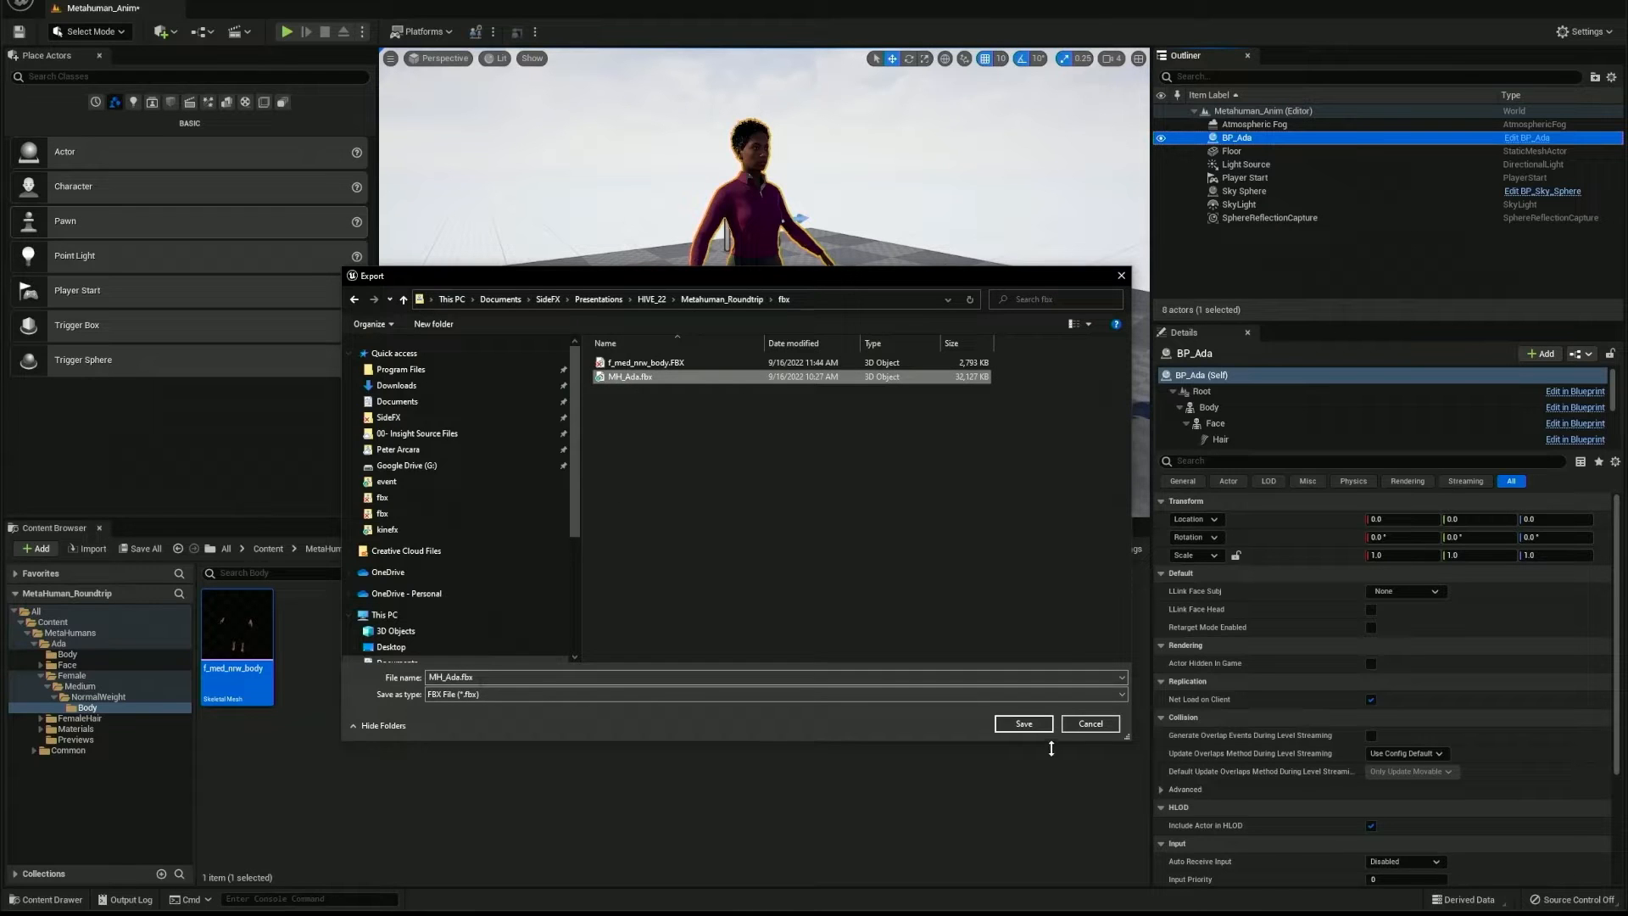
pyautogui.click(1024, 723)
pyautogui.click(886, 451)
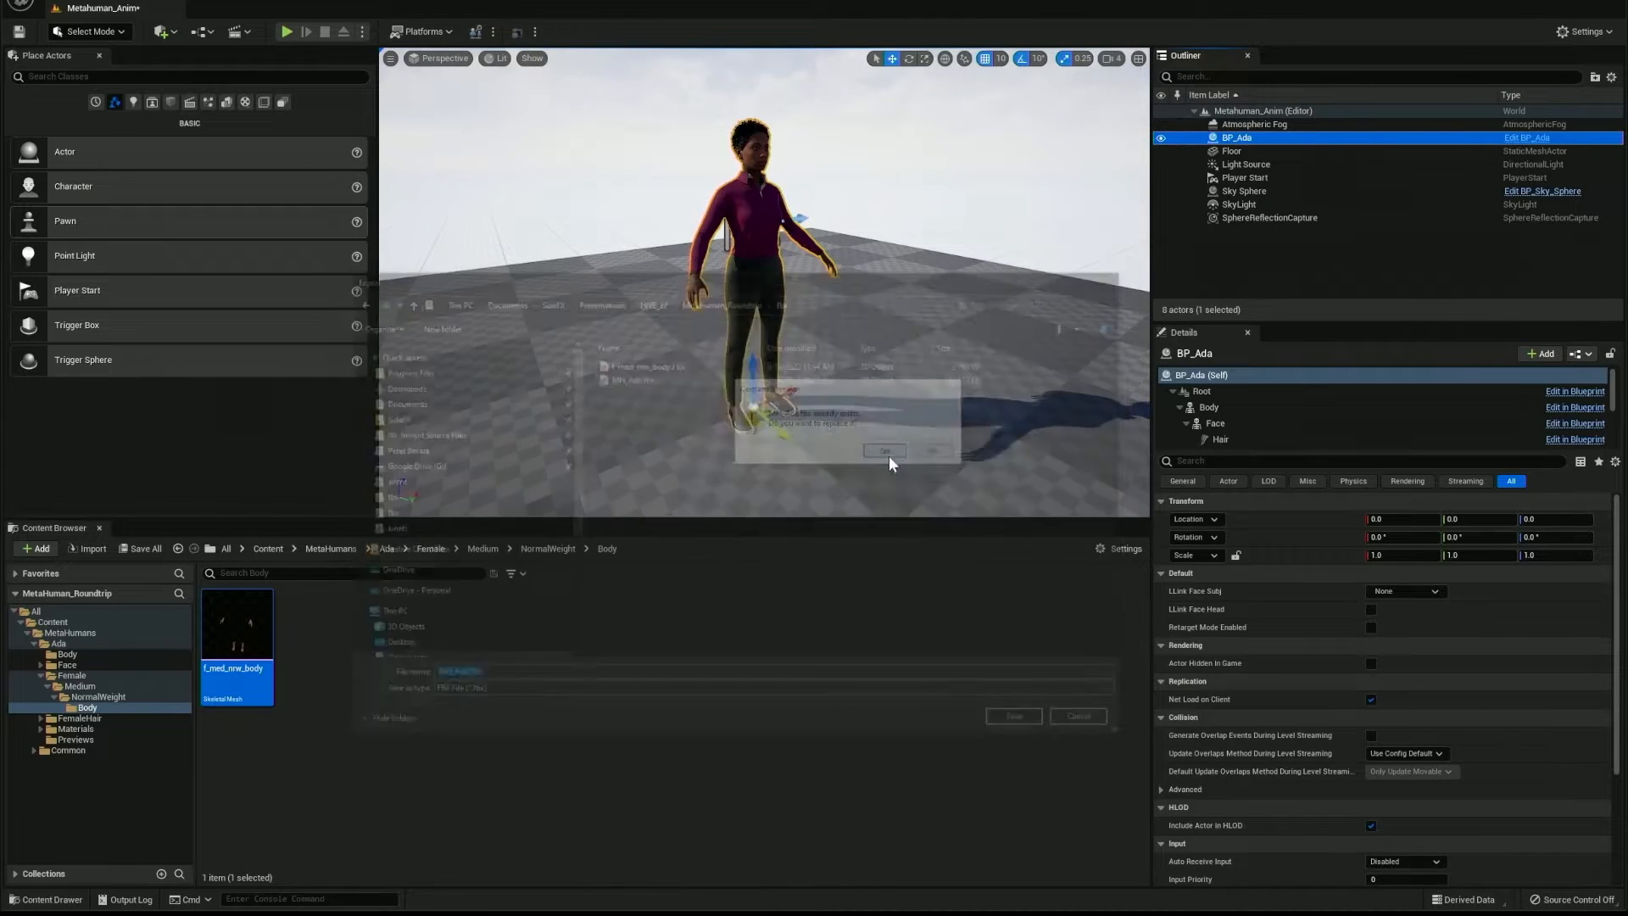
pyautogui.click(929, 596)
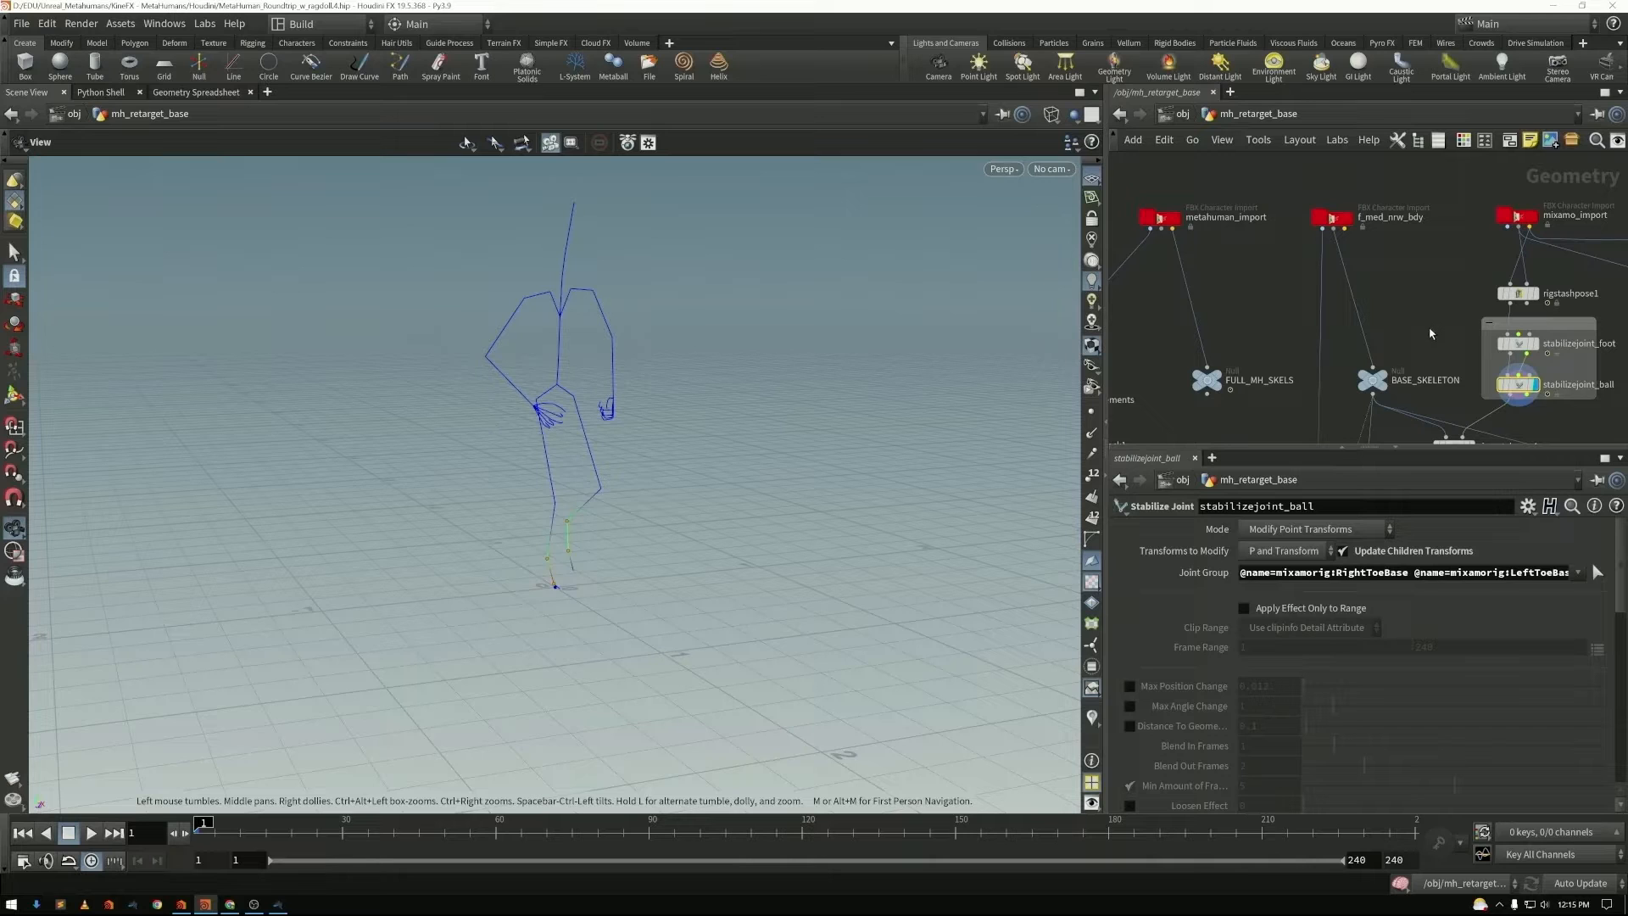
# - Switch to Houdini and examine the f_med_nrw_bdy import, its BASE_SKELETON and the stabilizejoint_ball skeleton in the viewport
pyautogui.moveTo(1428, 329); pyautogui.dragTo(1346, 204, button='middle')
pyautogui.scroll(2, 1475, 293)
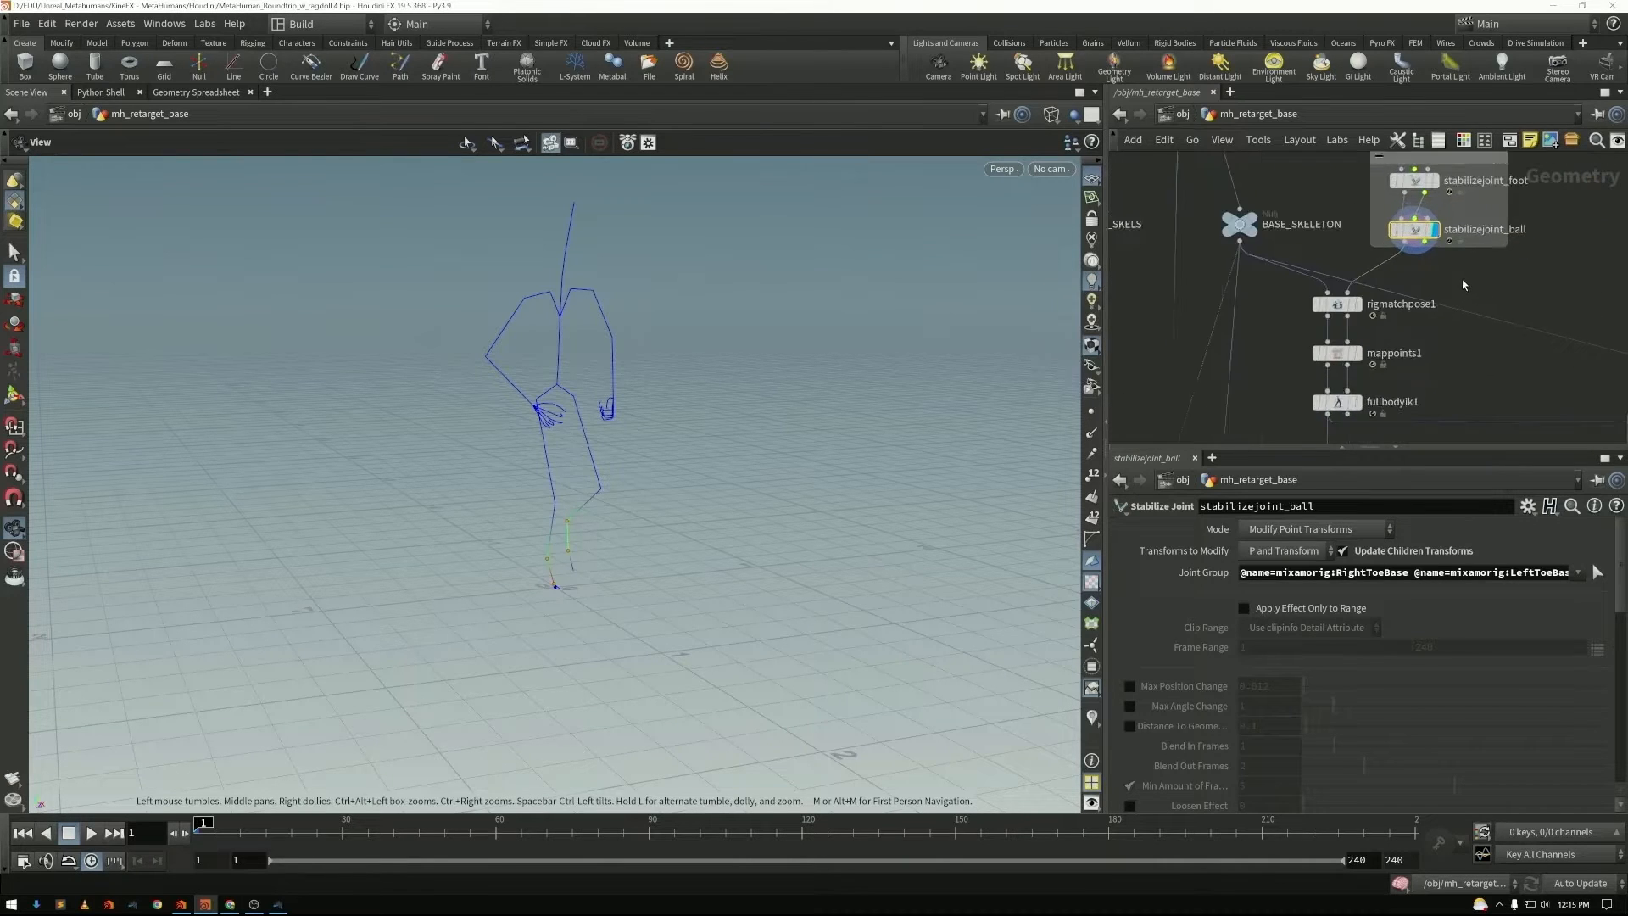
pyautogui.scroll(-3, 1462, 284)
pyautogui.click(1272, 188)
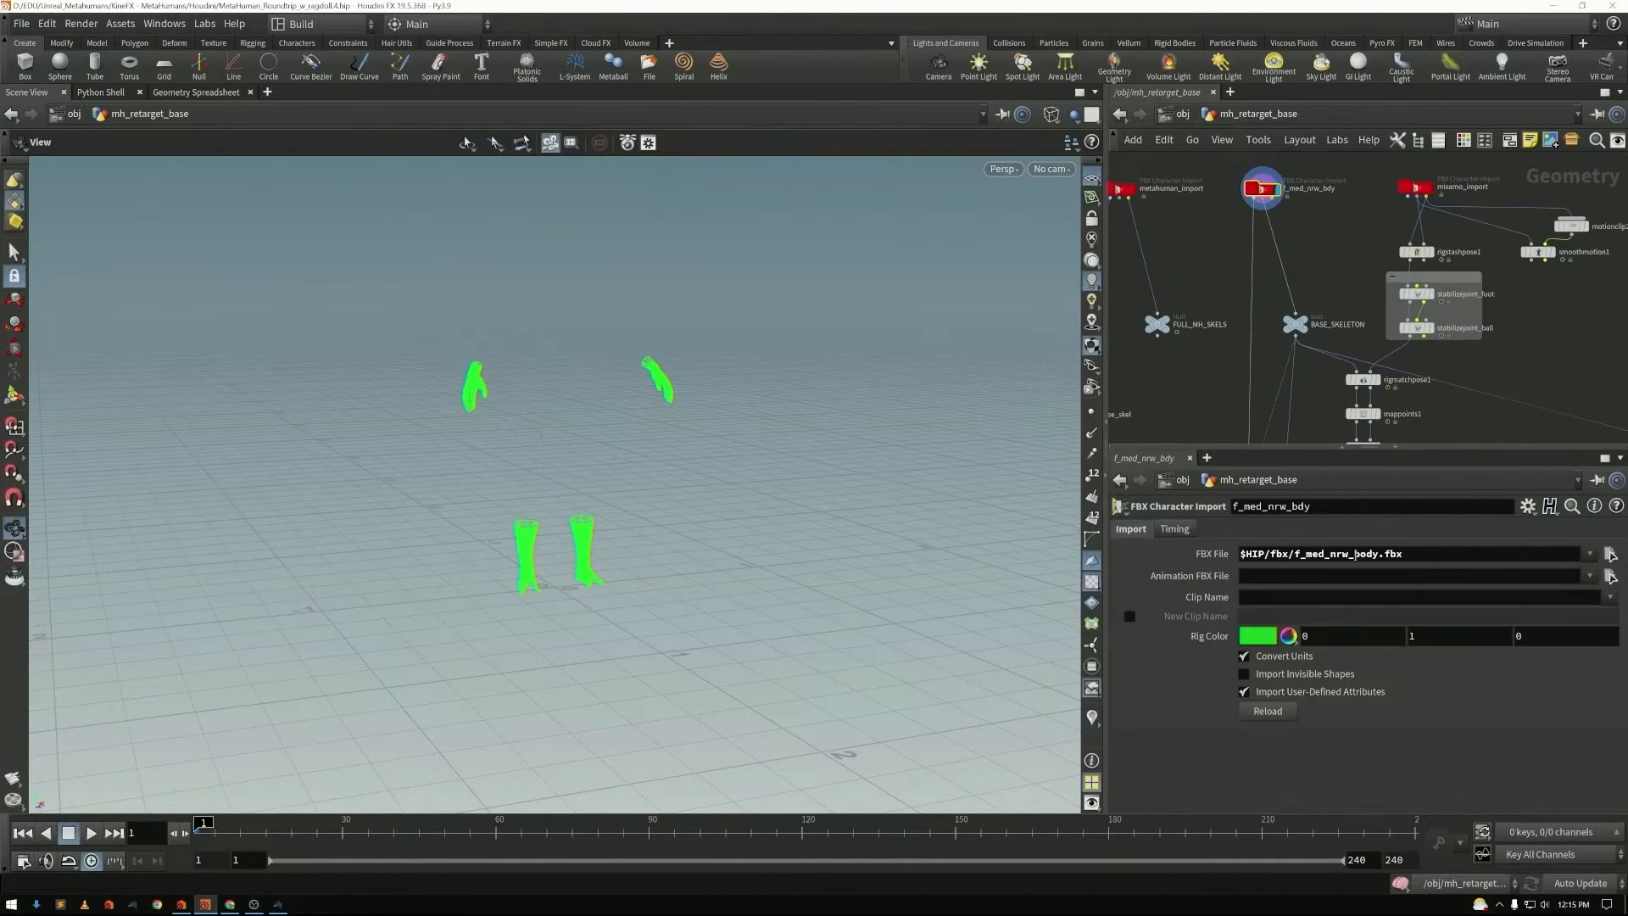
pyautogui.click(1297, 323)
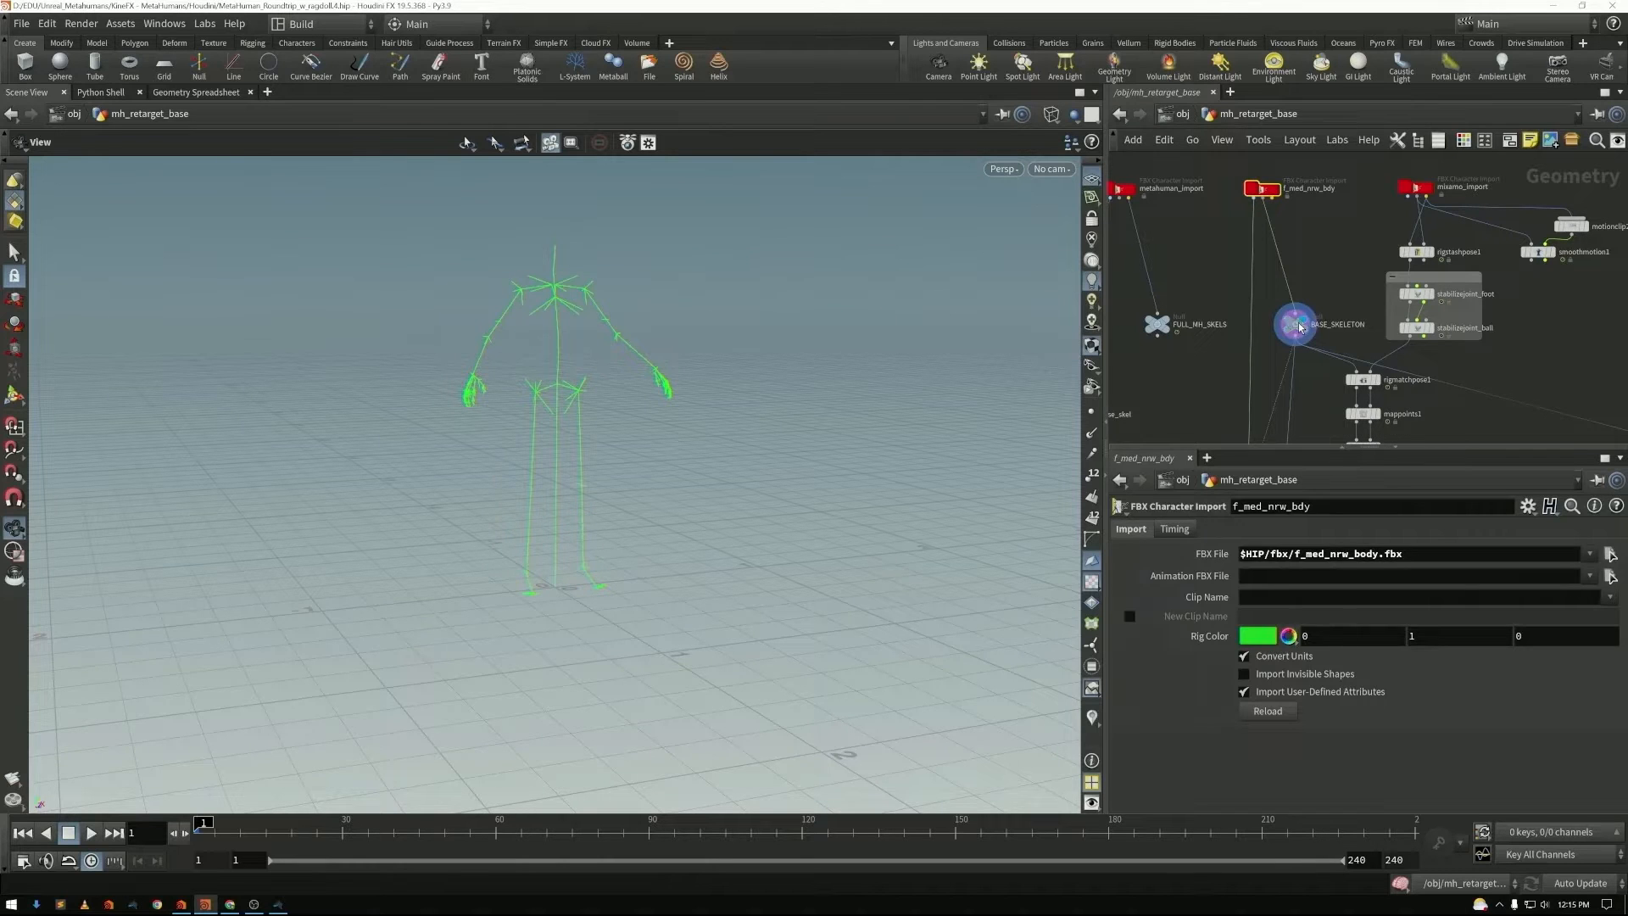
pyautogui.press('g')
pyautogui.moveTo(738, 370); pyautogui.dragTo(660, 420)
pyautogui.click(1092, 411)
pyautogui.click(1093, 411)
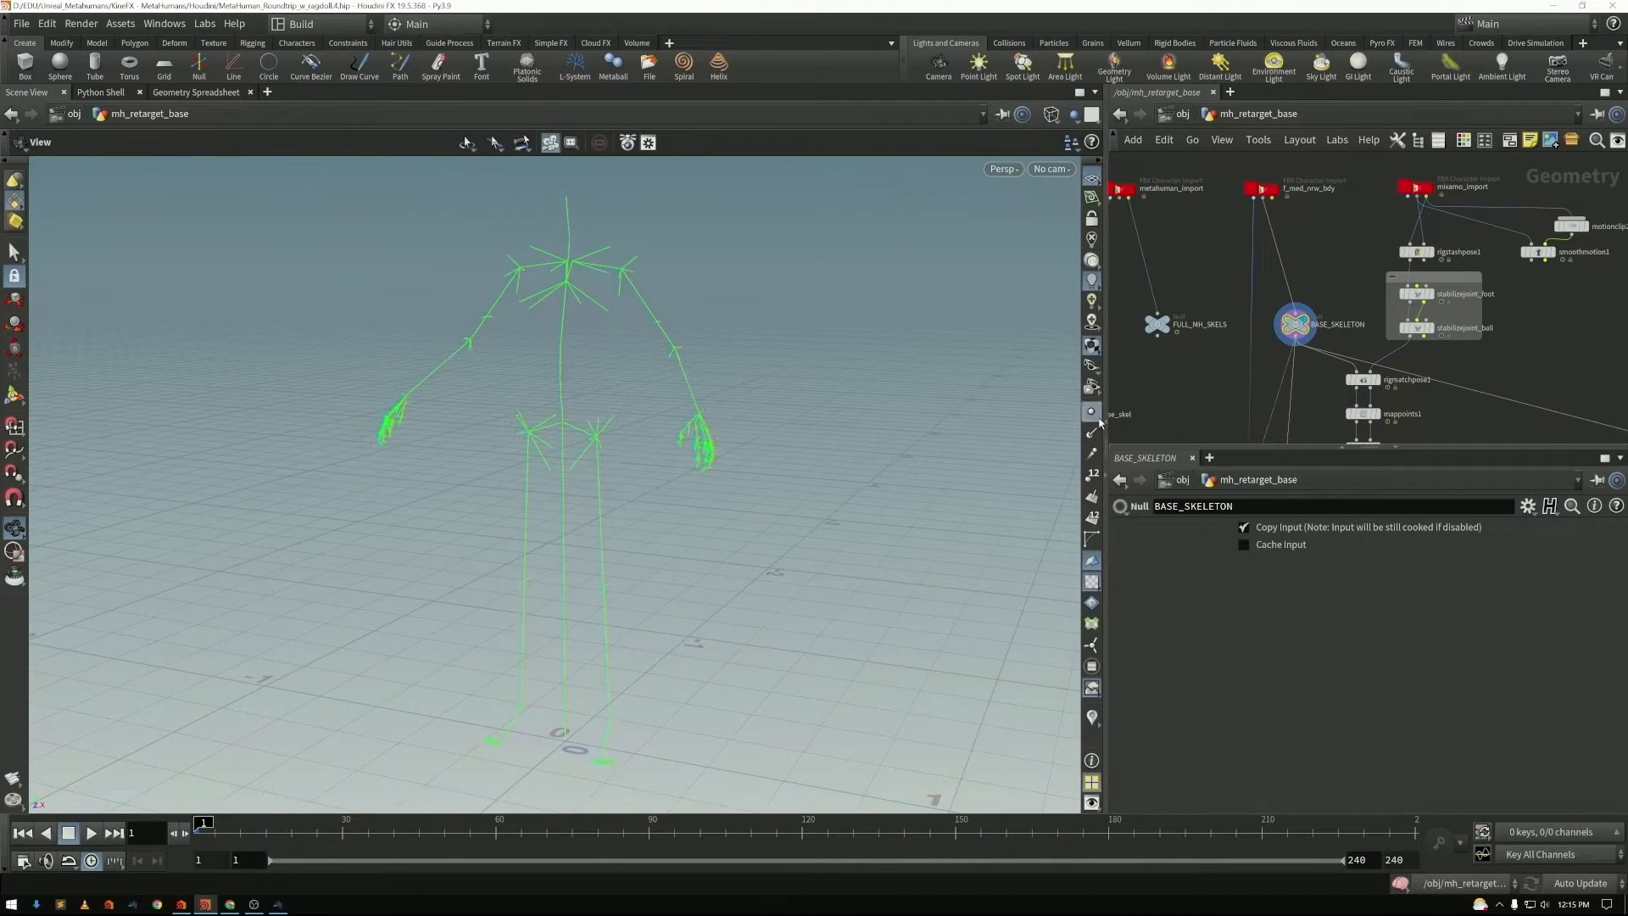
pyautogui.click(1432, 331)
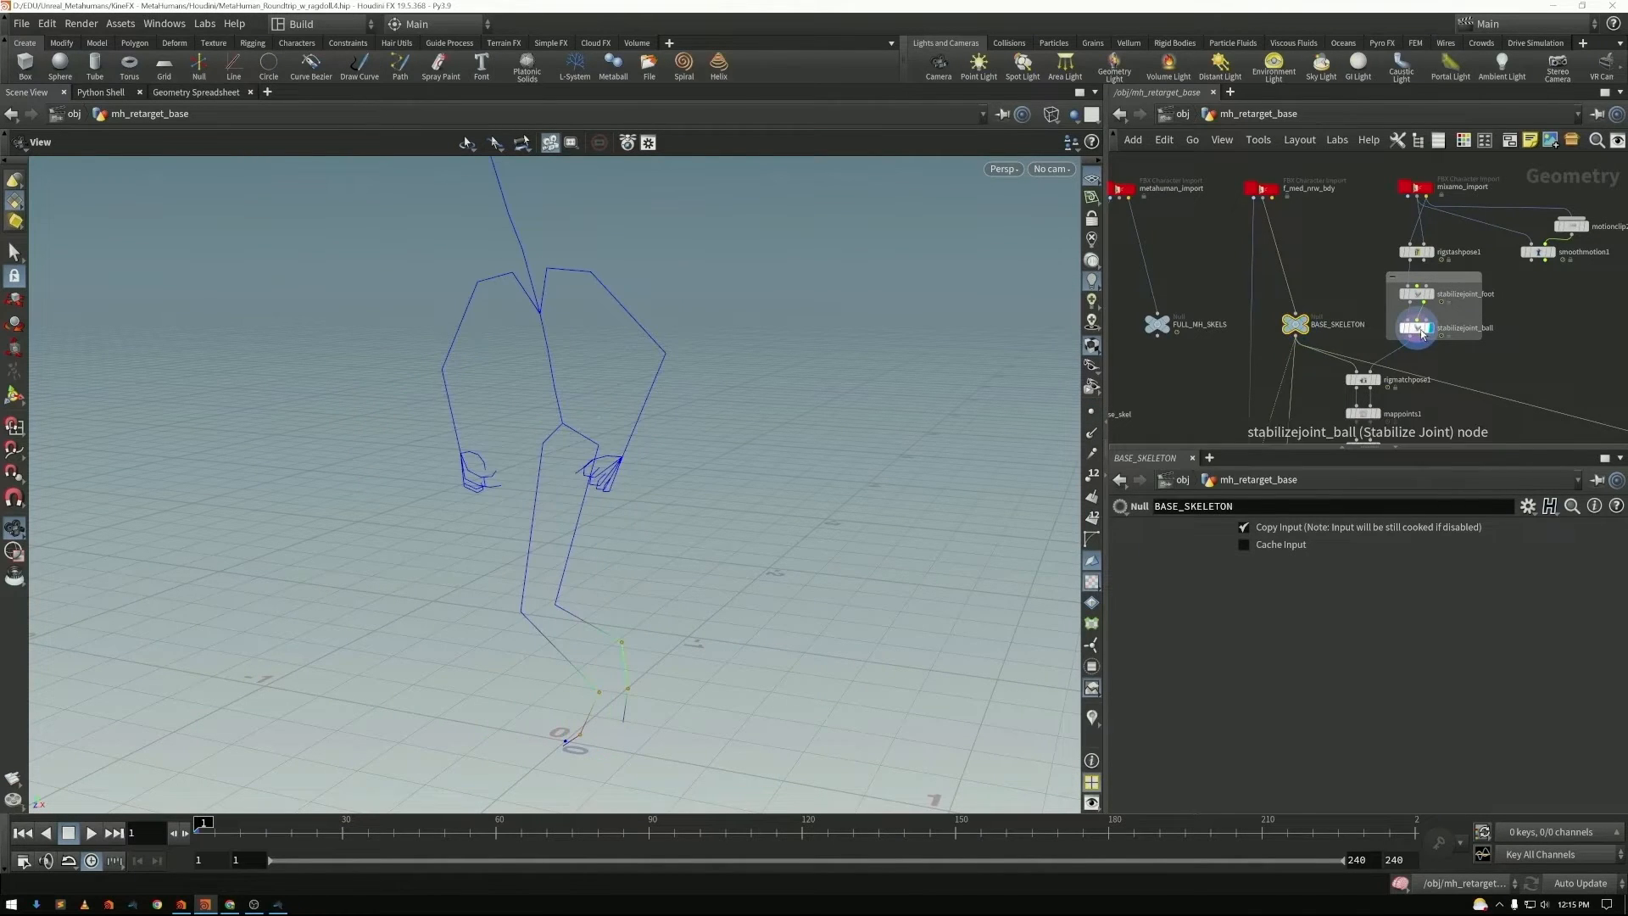
pyautogui.moveTo(717, 367); pyautogui.dragTo(691, 382)
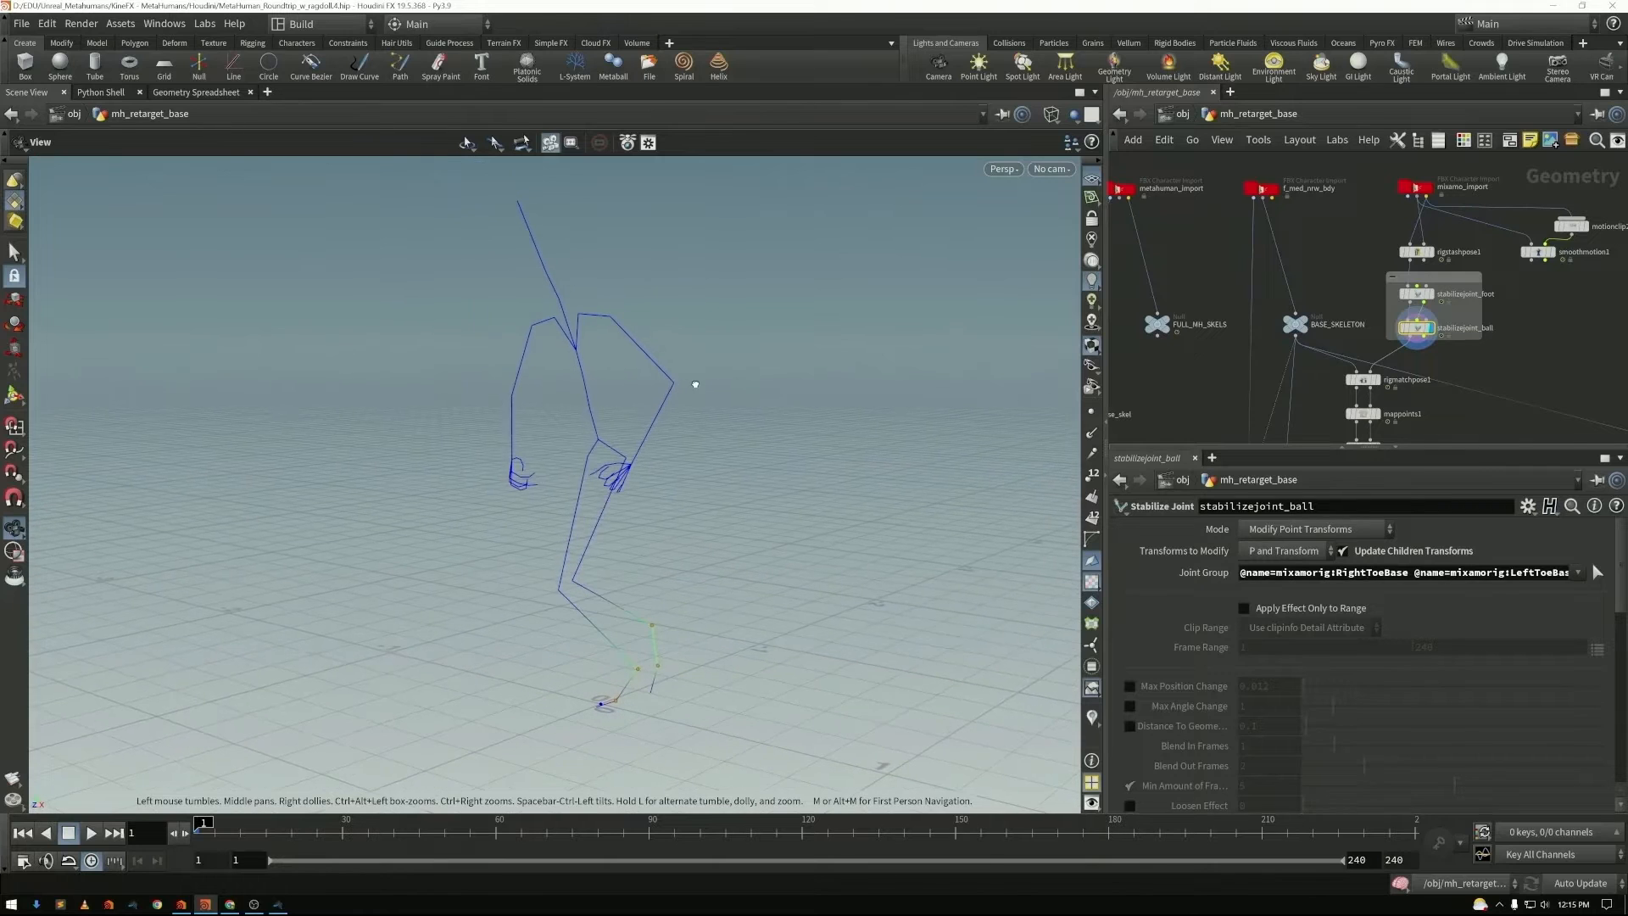
# - Display the rigmatchpose1 node with its interactive tool and examine how the MetaHuman and Mixamo skeletons are aligned
pyautogui.click(1365, 381)
pyautogui.scroll(1, 1475, 580)
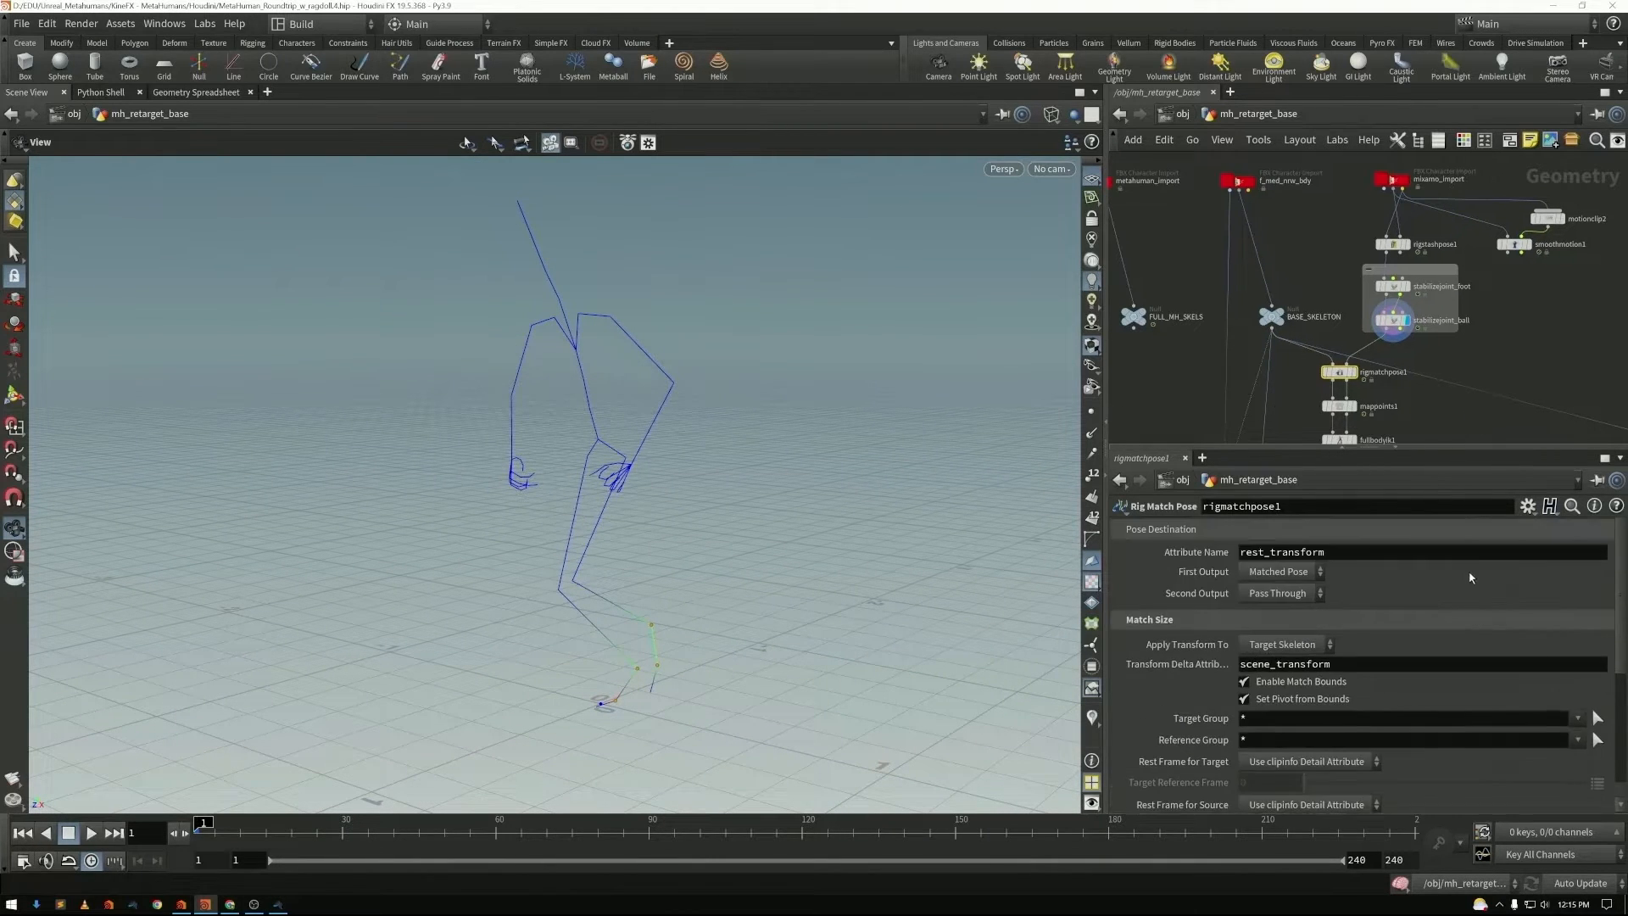
pyautogui.click(1351, 372)
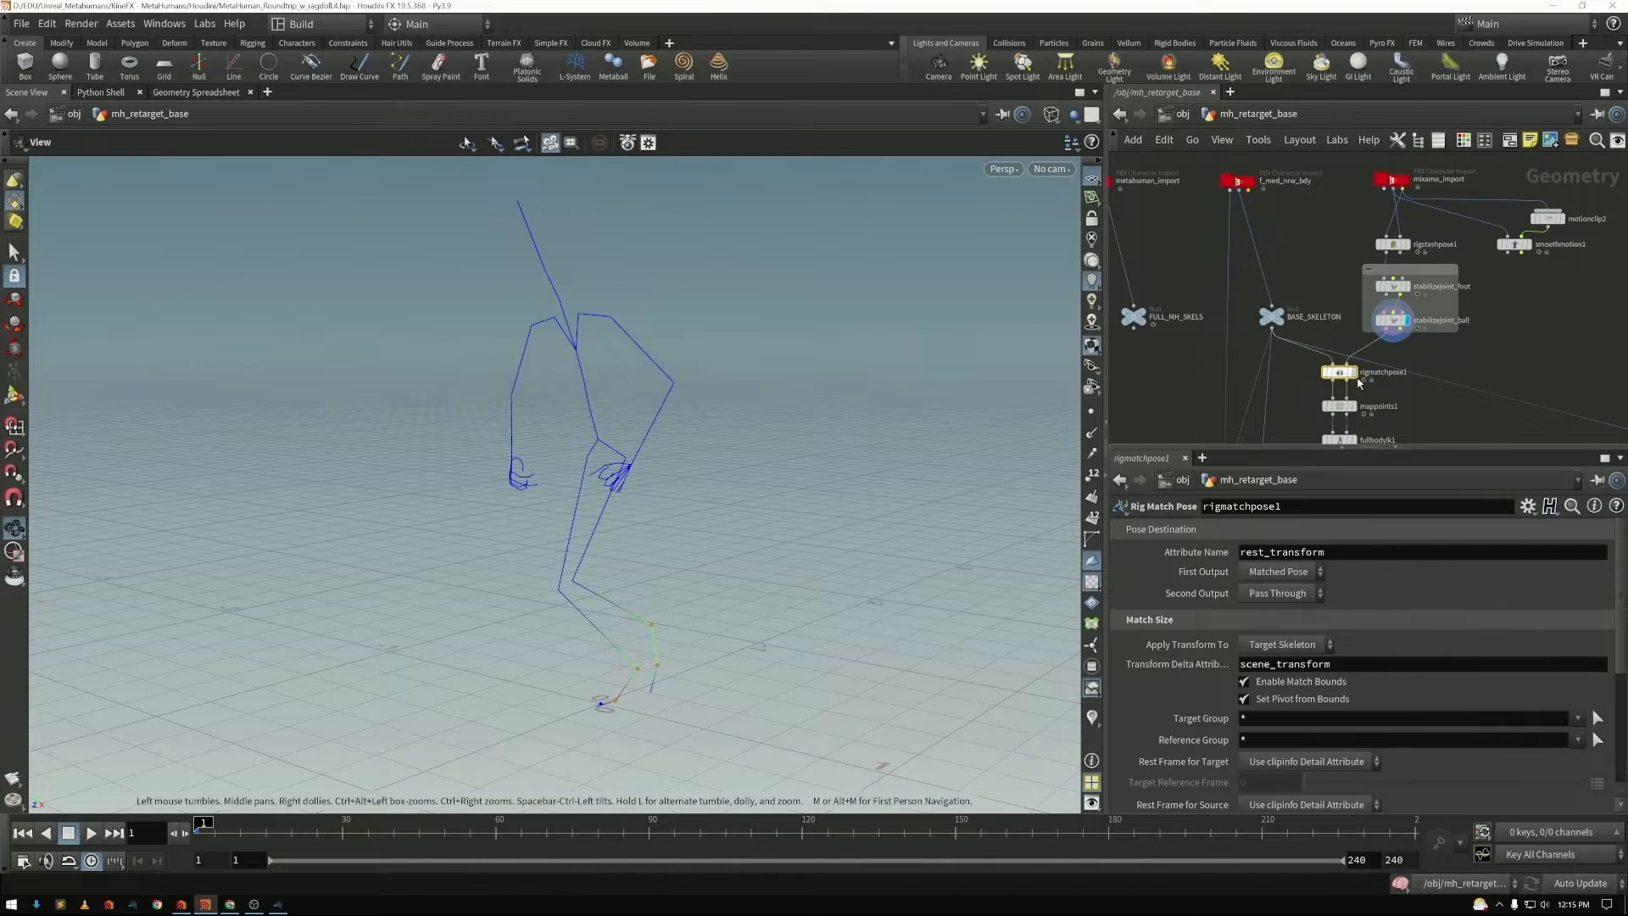
pyautogui.press('Return')
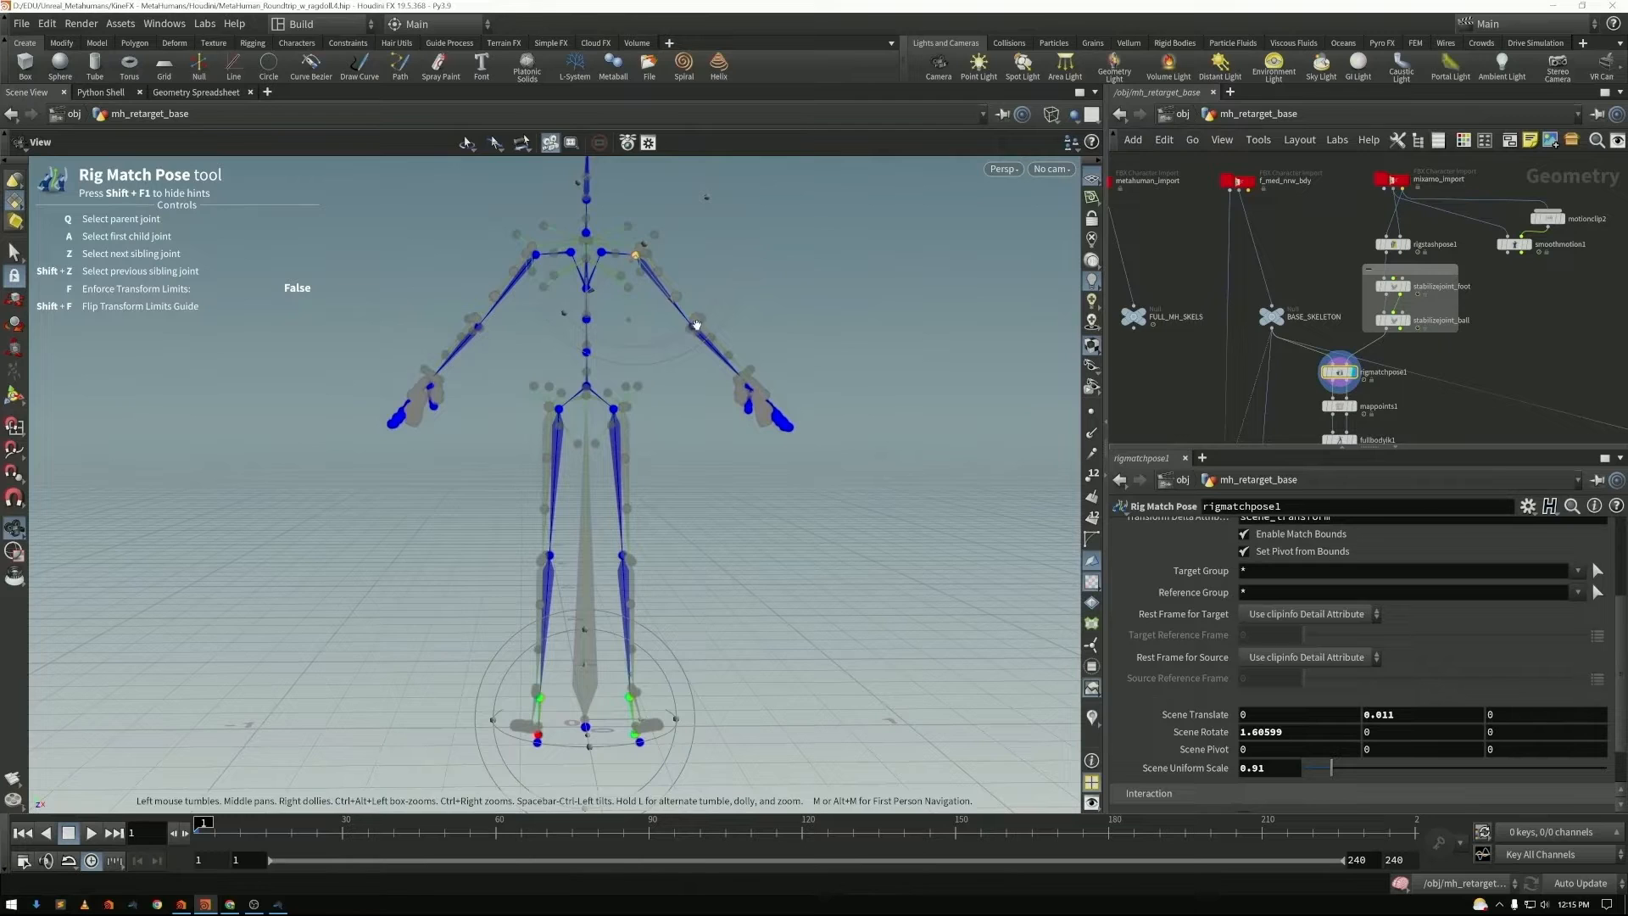
pyautogui.click(692, 328)
pyautogui.moveTo(731, 273)
pyautogui.mouseDown()
pyautogui.moveTo(721, 238)
pyautogui.moveTo(709, 268)
pyautogui.mouseUp()
pyautogui.press('space')
pyautogui.moveTo(802, 351); pyautogui.dragTo(891, 358)
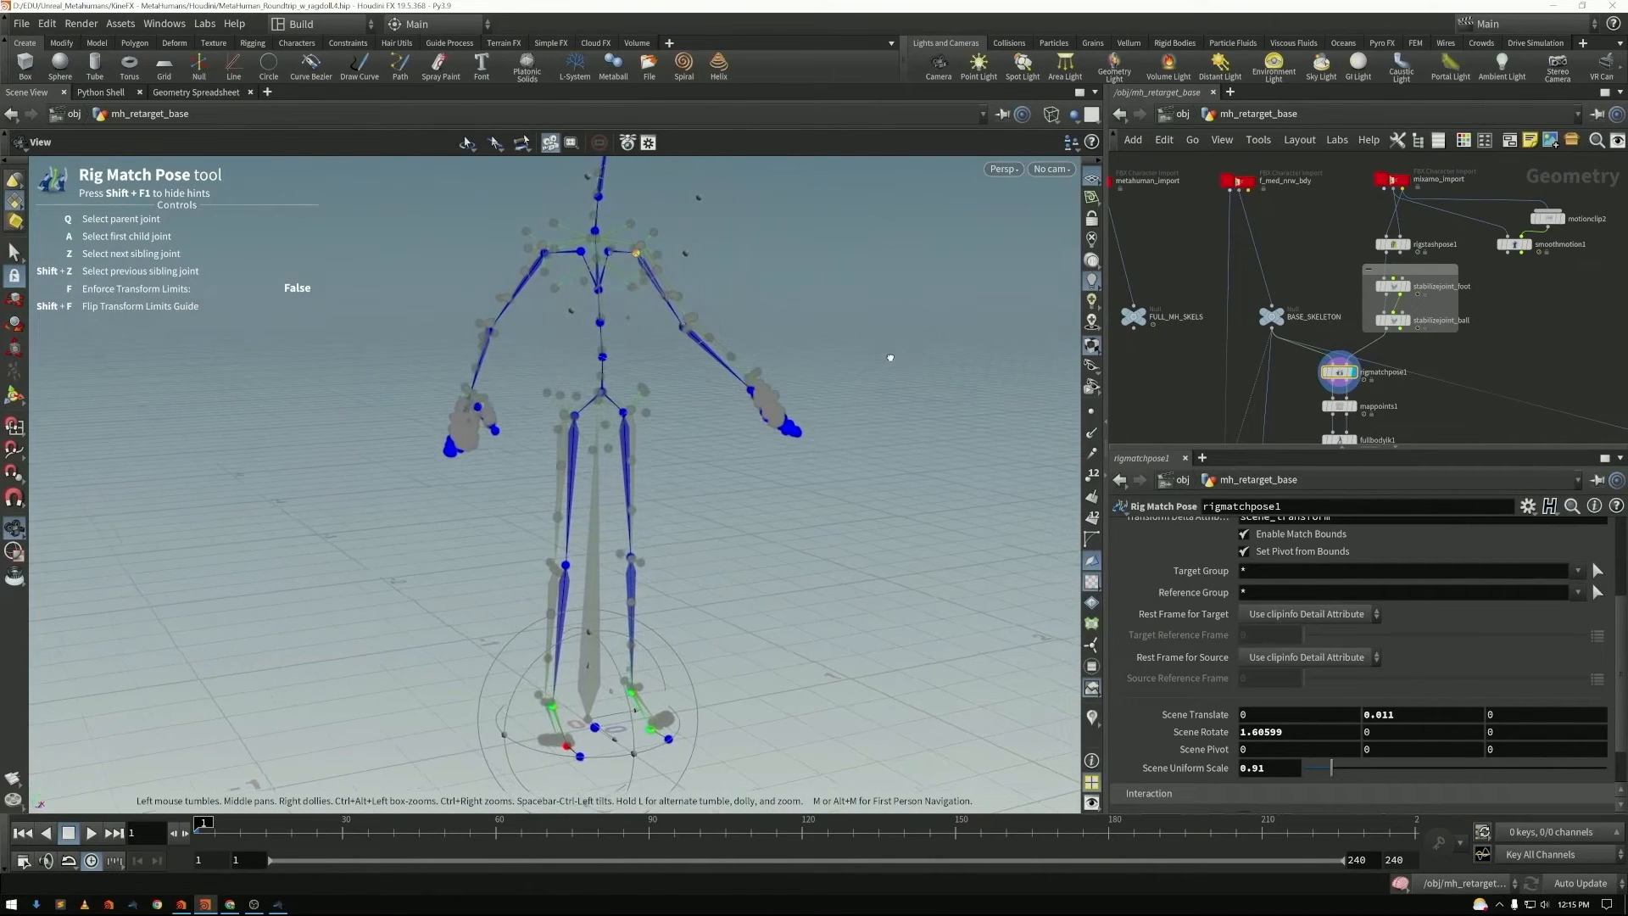
pyautogui.moveTo(1412, 419); pyautogui.dragTo(1395, 380, button='middle')
pyautogui.press('Escape')
# - Activate the Map Points tool on mappoints1 and remove the mappings of the MetaHuman head and neck_01 joints
pyautogui.scroll(1, 1246, 367)
pyautogui.scroll(1, 1247, 367)
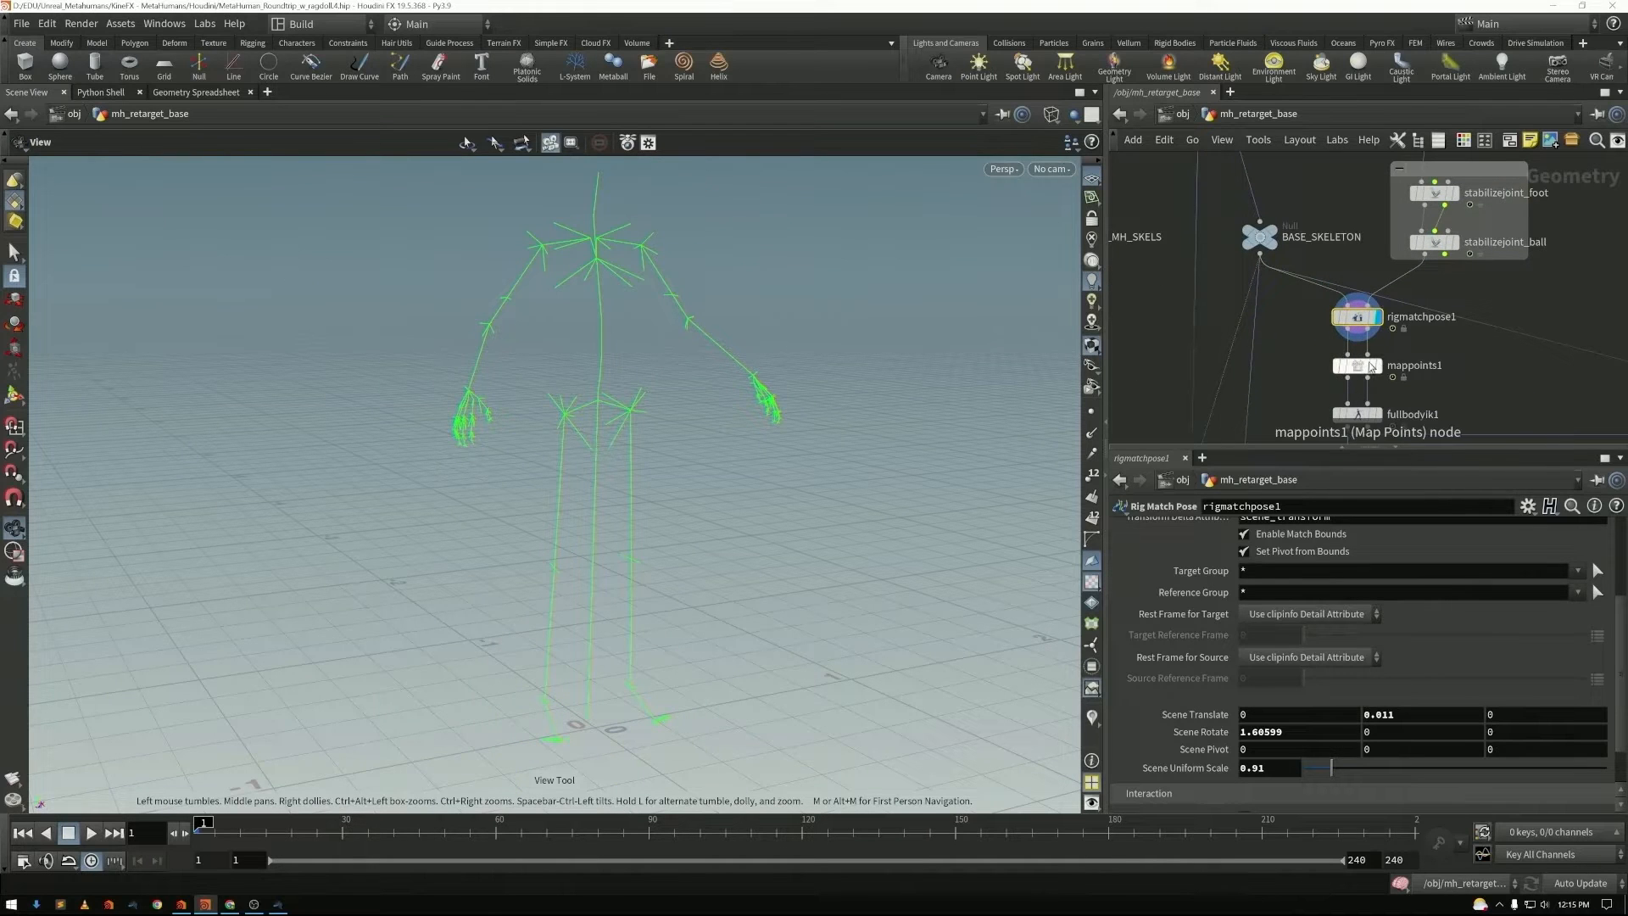
pyautogui.click(1357, 365)
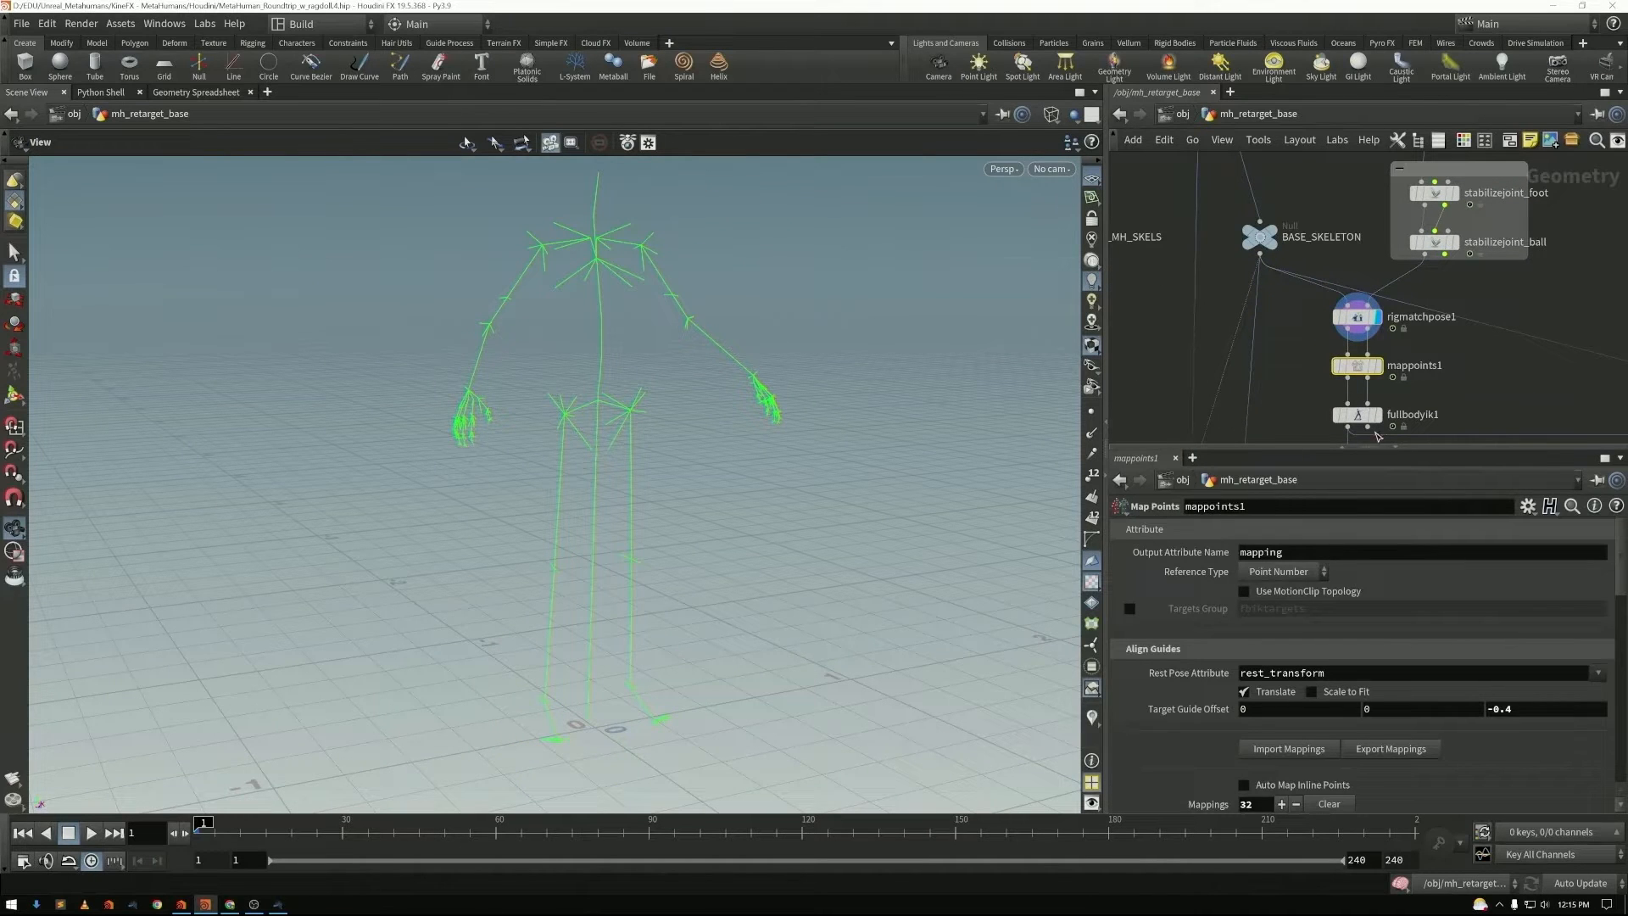
pyautogui.click(1378, 366)
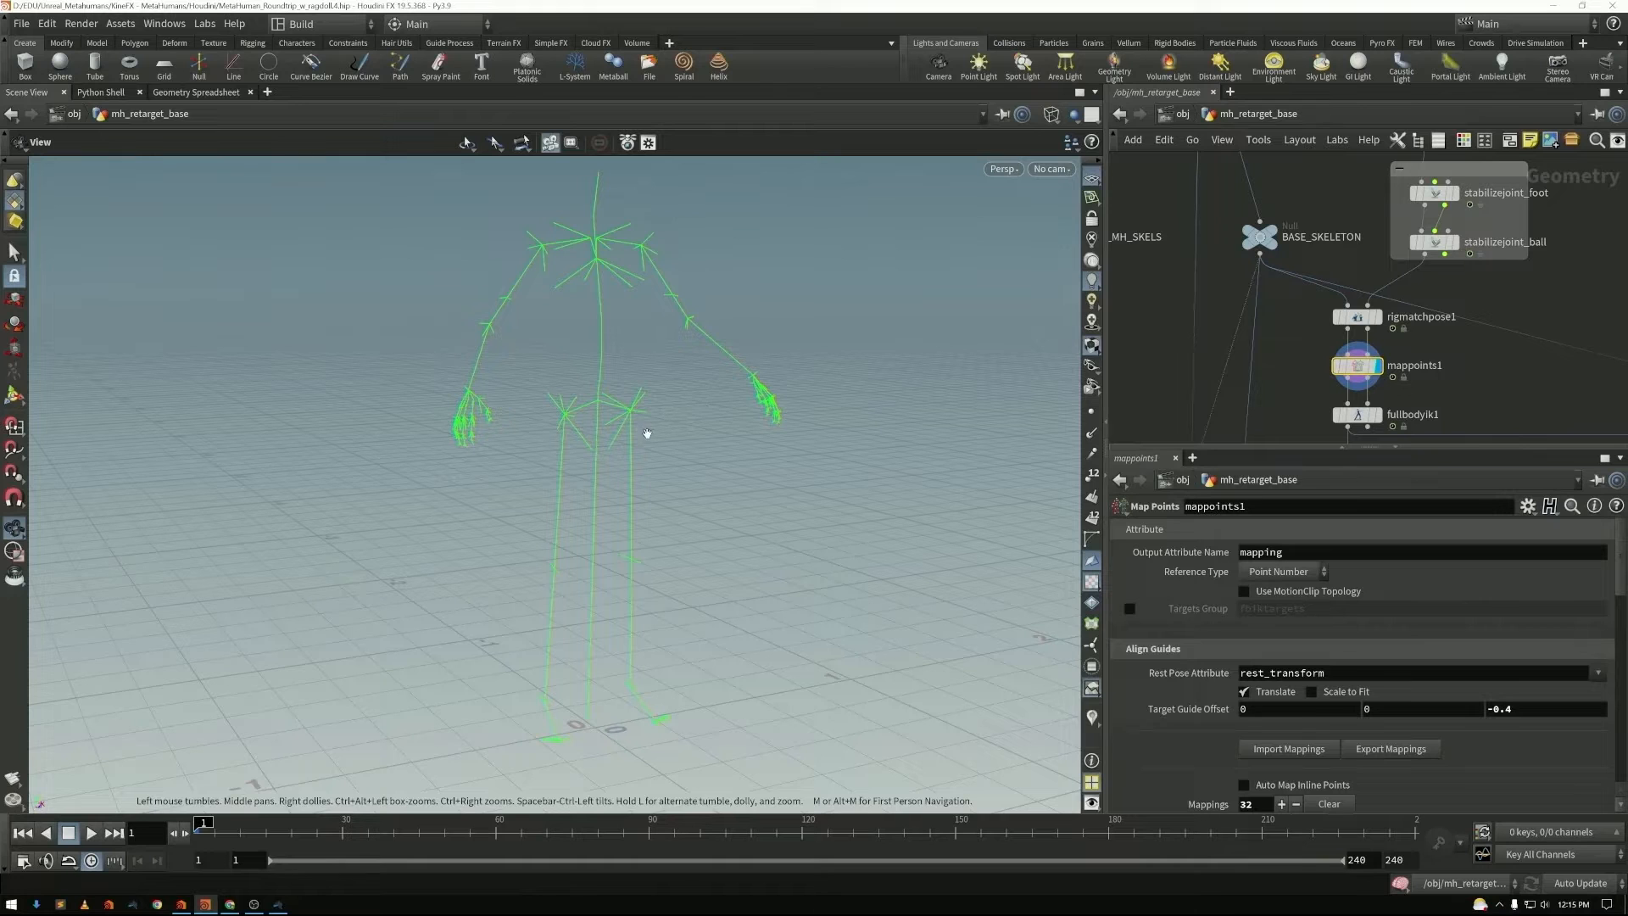
pyautogui.press('Return')
pyautogui.moveTo(750, 438); pyautogui.dragTo(761, 339)
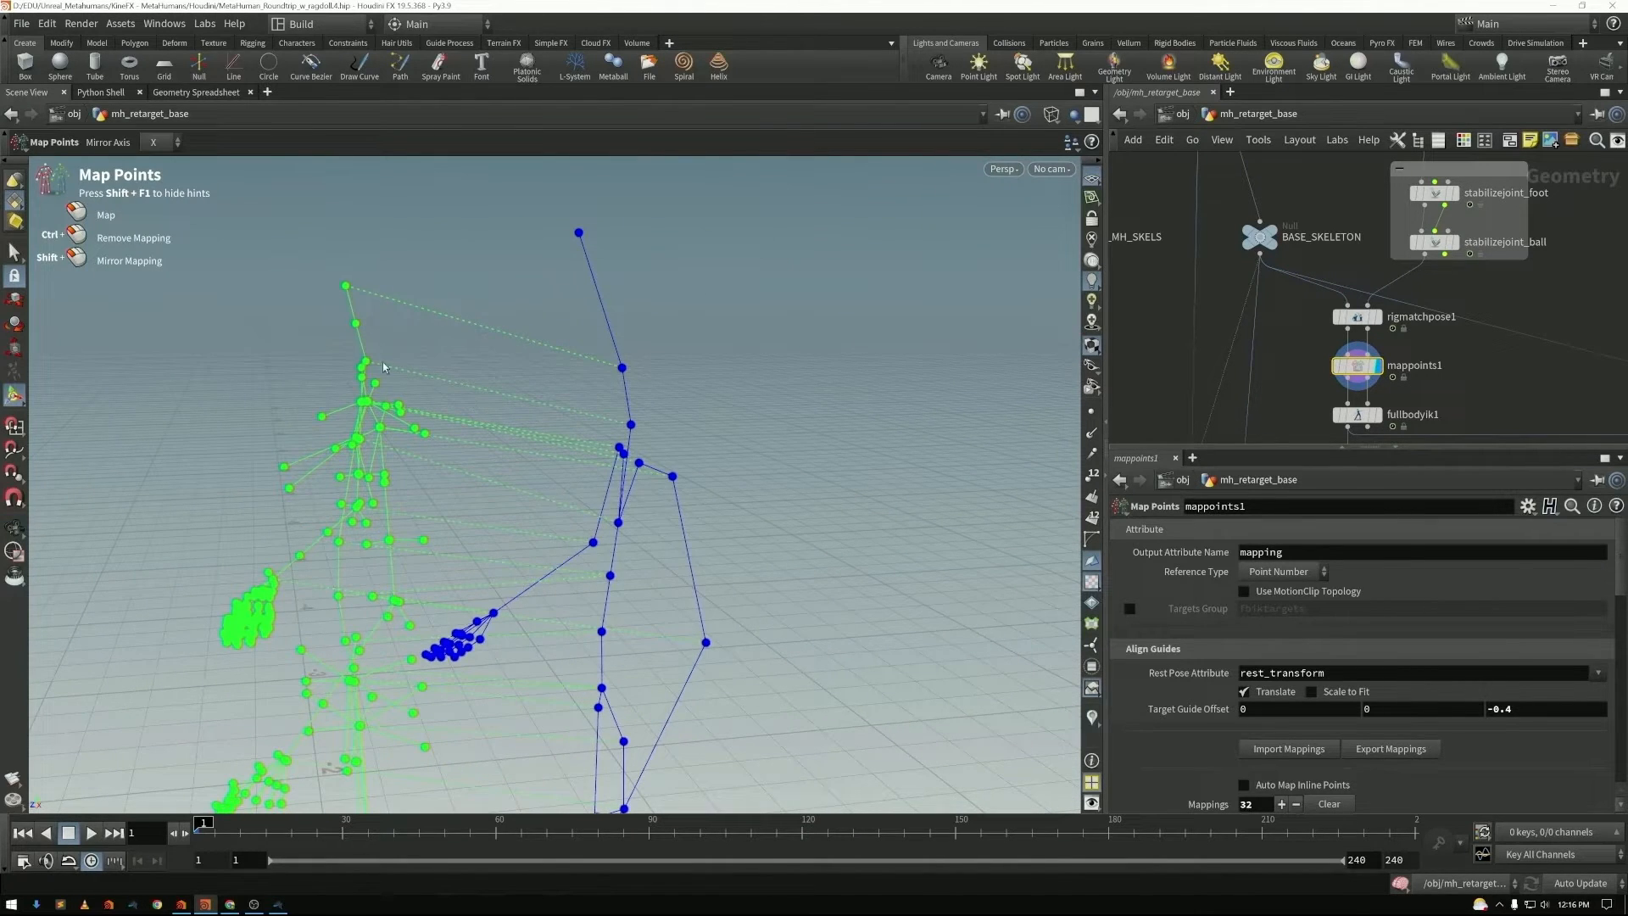
pyautogui.keyDown('ctrl'); pyautogui.click(346, 286); pyautogui.keyUp('ctrl')
pyautogui.keyDown('ctrl'); pyautogui.click(366, 363); pyautogui.keyUp('ctrl')
# - Map the Mixamo skeleton's neck joint to the MetaHuman neck_01 joint in mappoints1
pyautogui.moveTo(454, 339); pyautogui.dragTo(647, 429)
pyautogui.click(751, 478)
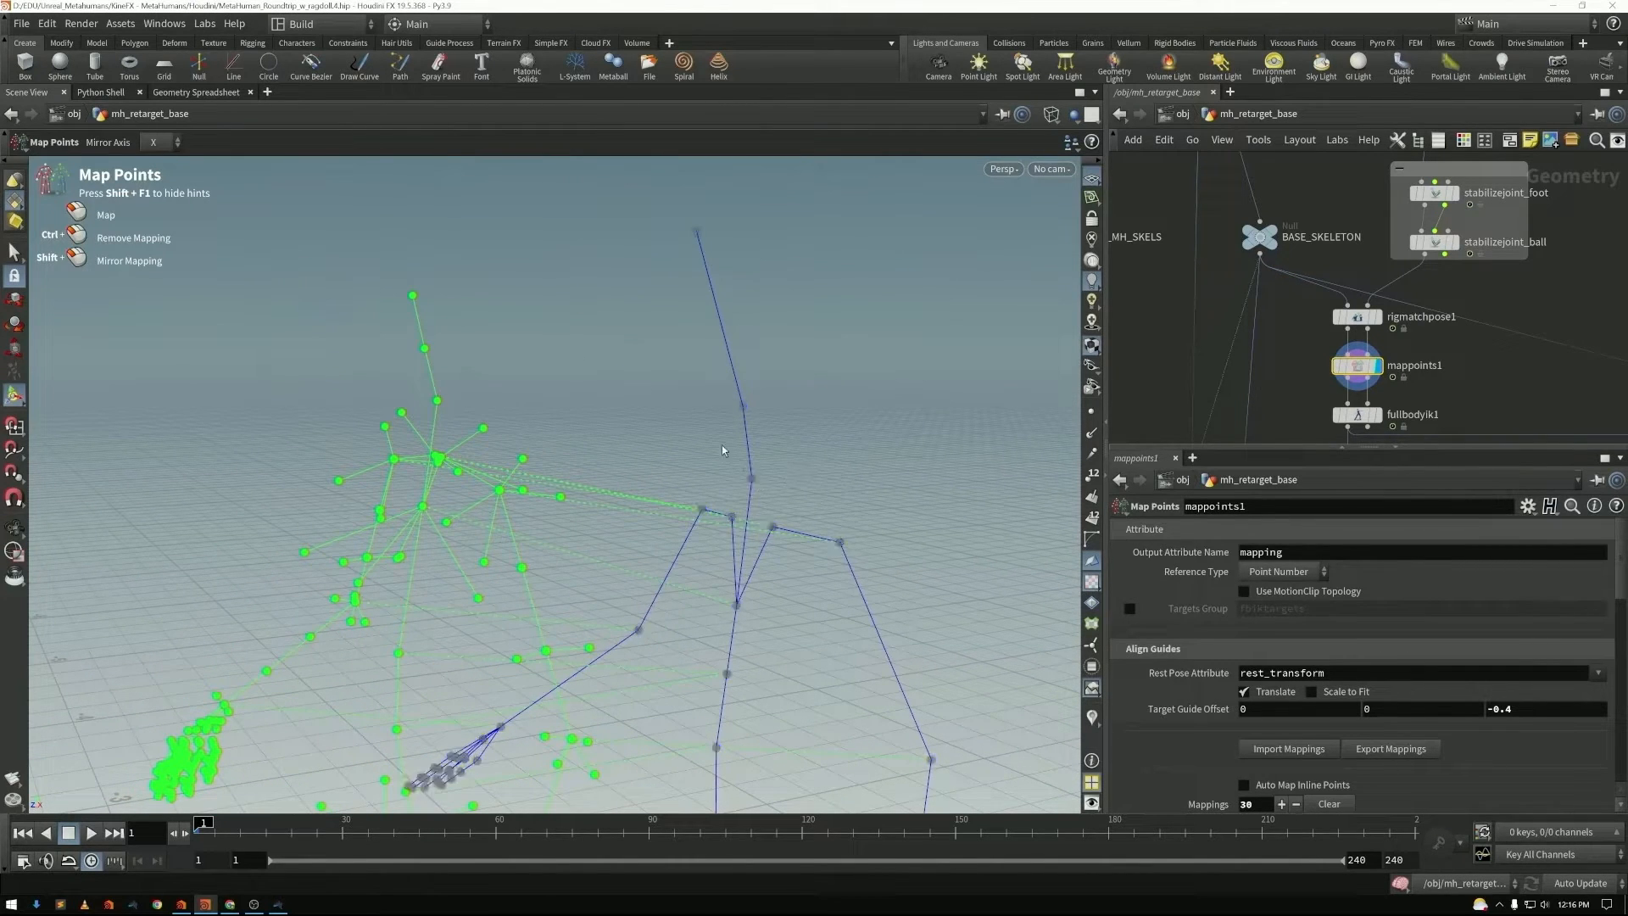
pyautogui.click(437, 402)
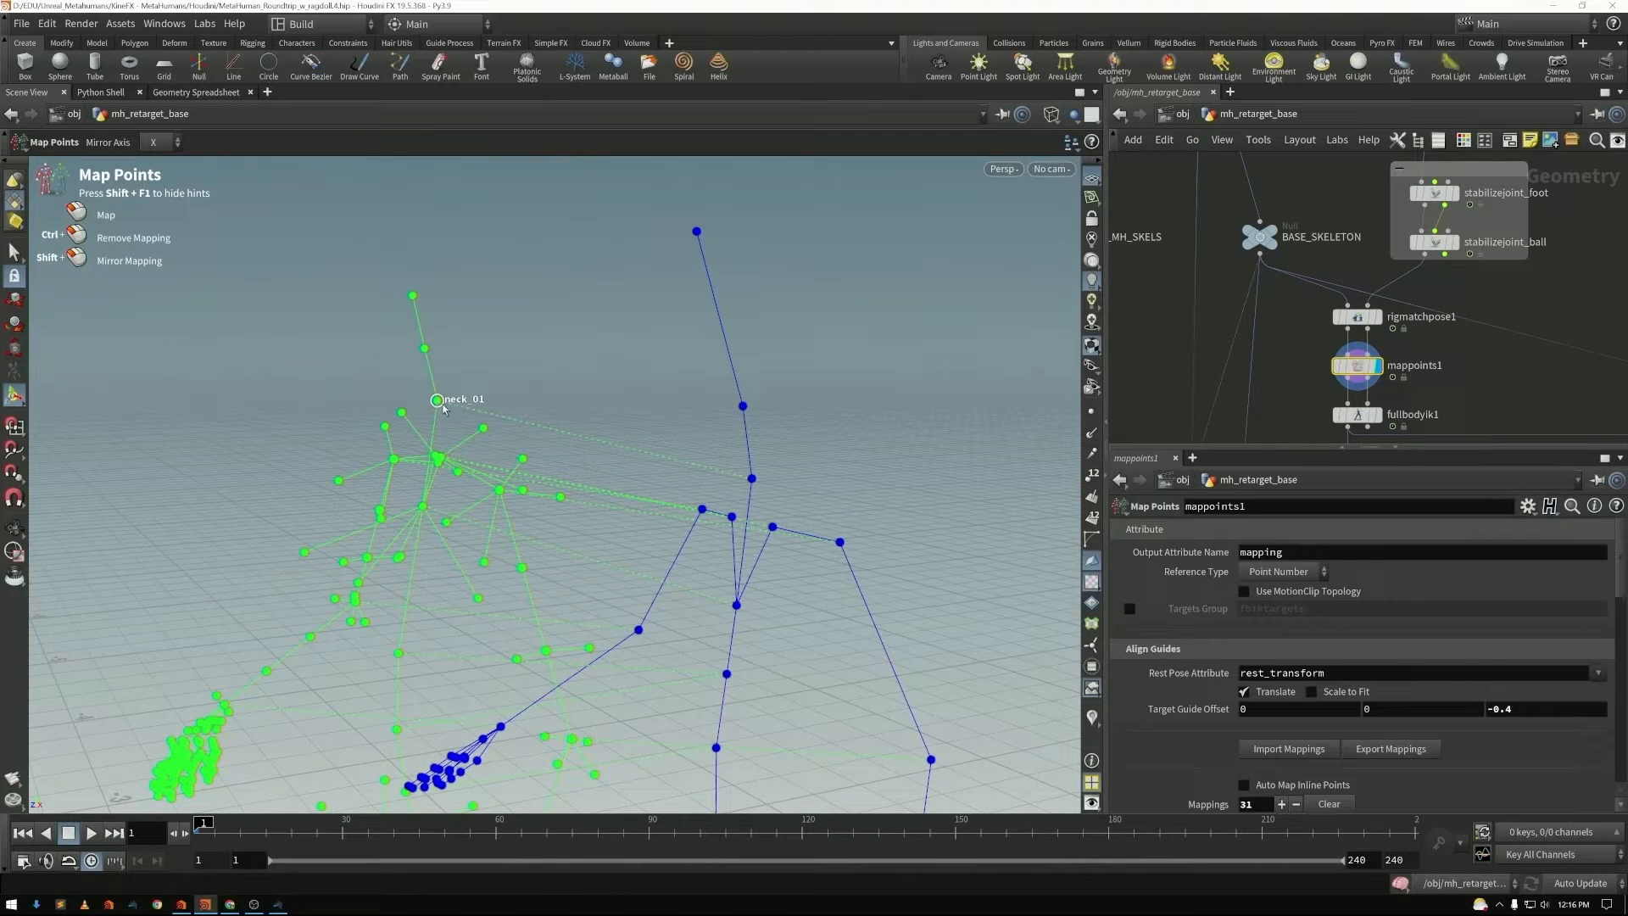
# - Map the Mixamo skeleton's head joint to the MetaHuman head joint in mappoints1
pyautogui.click(743, 406)
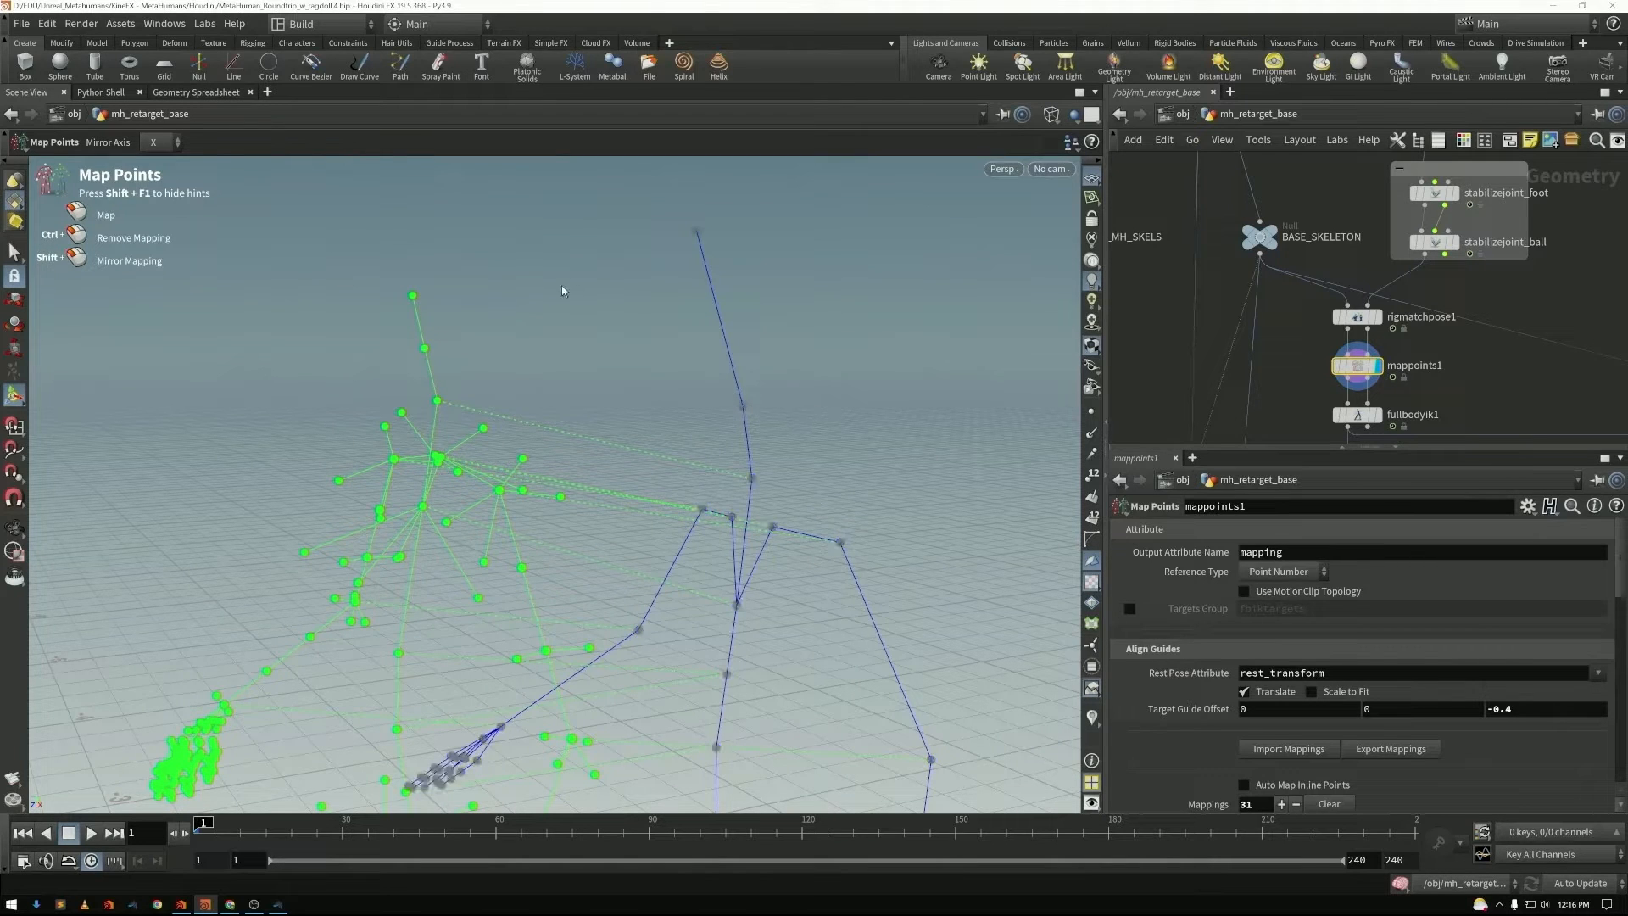
pyautogui.click(413, 296)
pyautogui.press('space')
pyautogui.moveTo(542, 373); pyautogui.dragTo(763, 508)
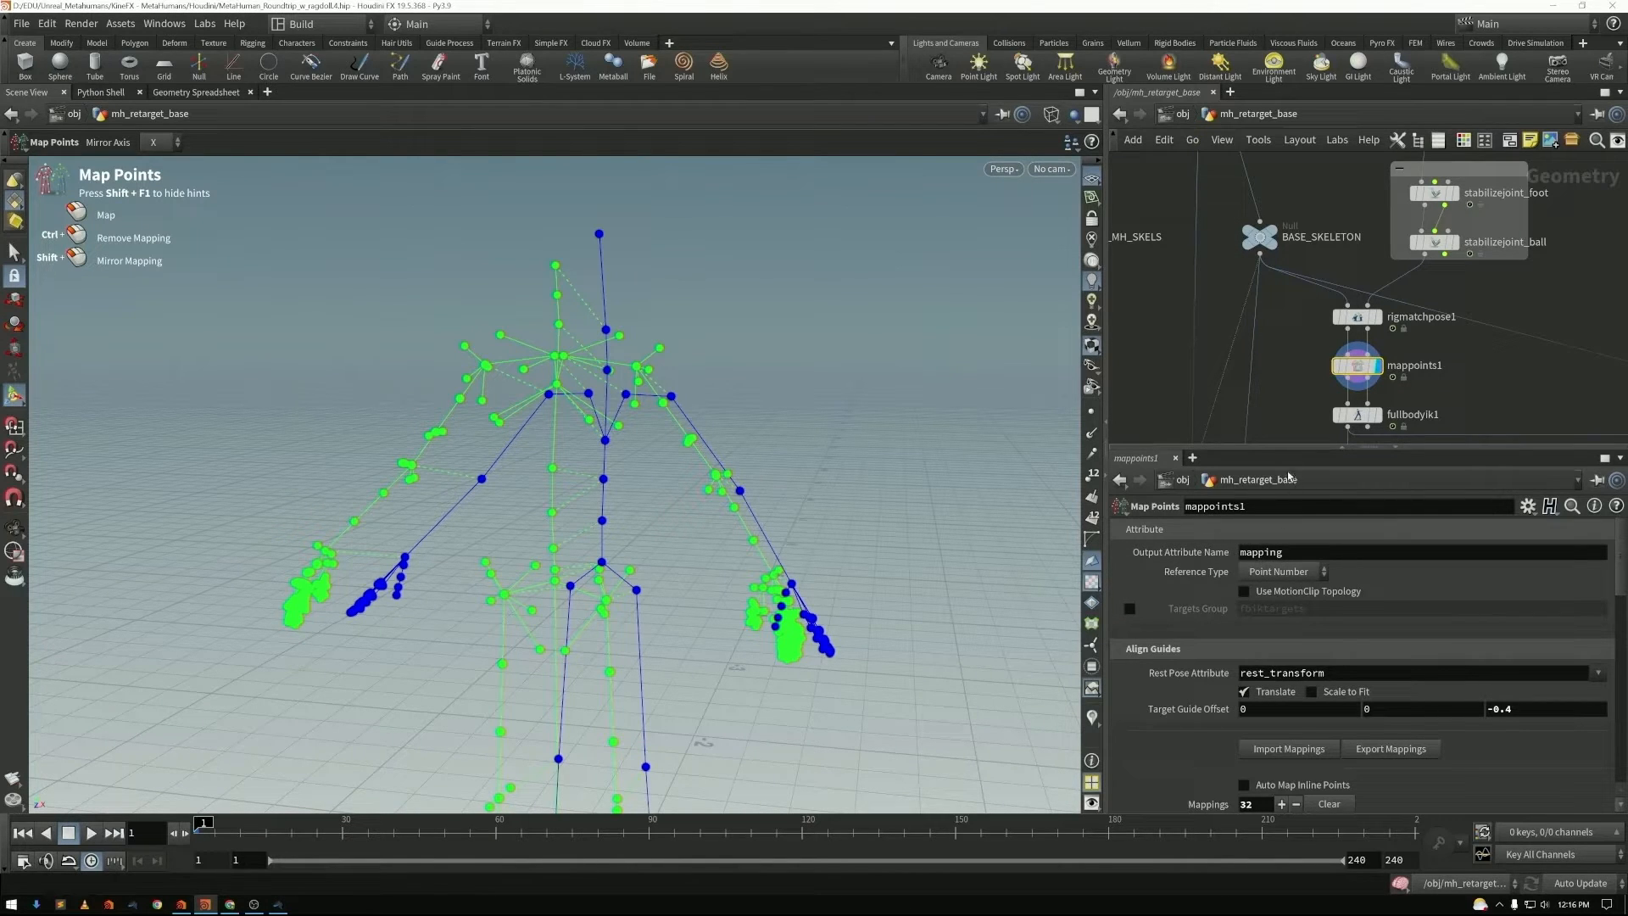
# - Display the fullbodyik1 node and scrub the timeline to examine the retargeted motion on the MetaHuman skeleton
pyautogui.moveTo(1310, 410); pyautogui.dragTo(1298, 389, button='middle')
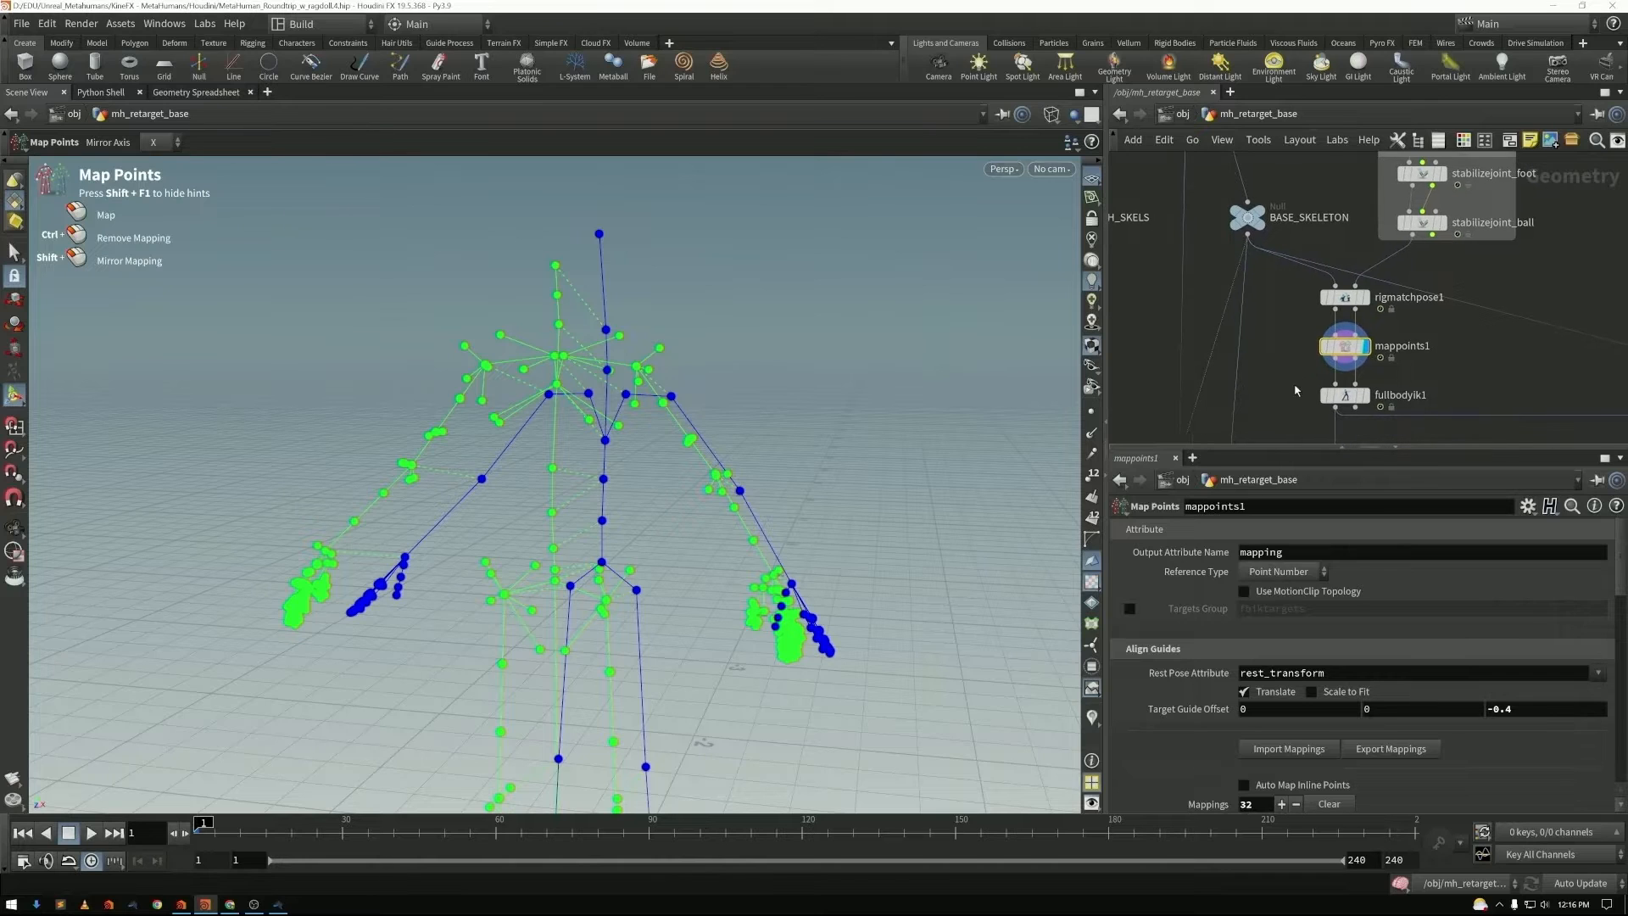
pyautogui.click(1346, 396)
pyautogui.scroll(2, 1390, 632)
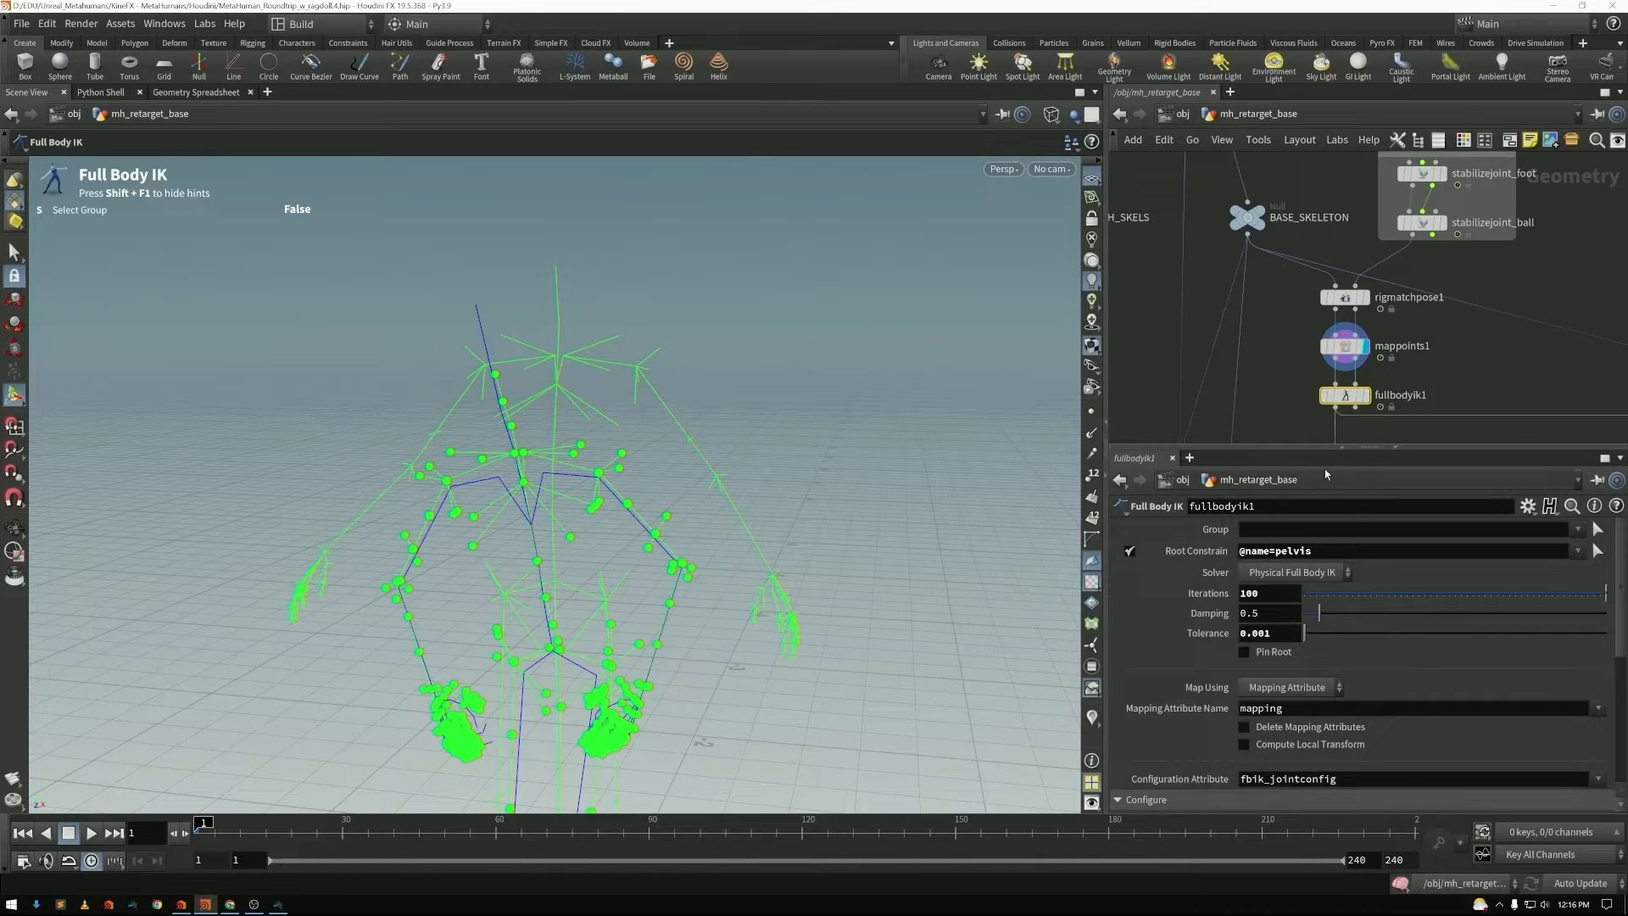
pyautogui.click(1362, 396)
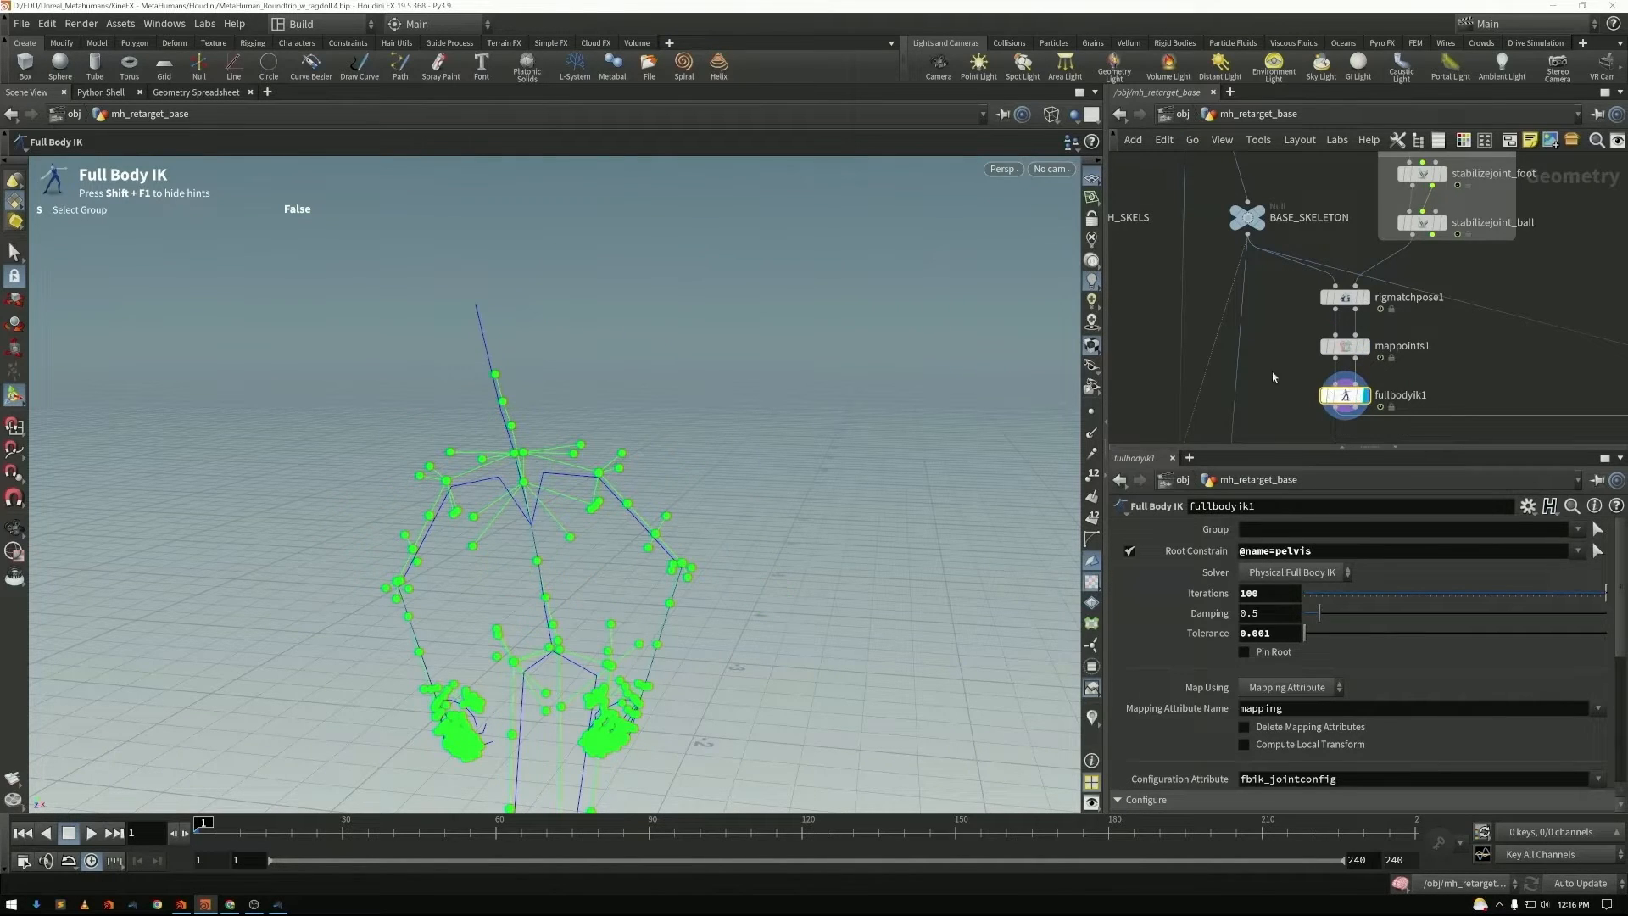
pyautogui.moveTo(669, 483); pyautogui.dragTo(712, 436)
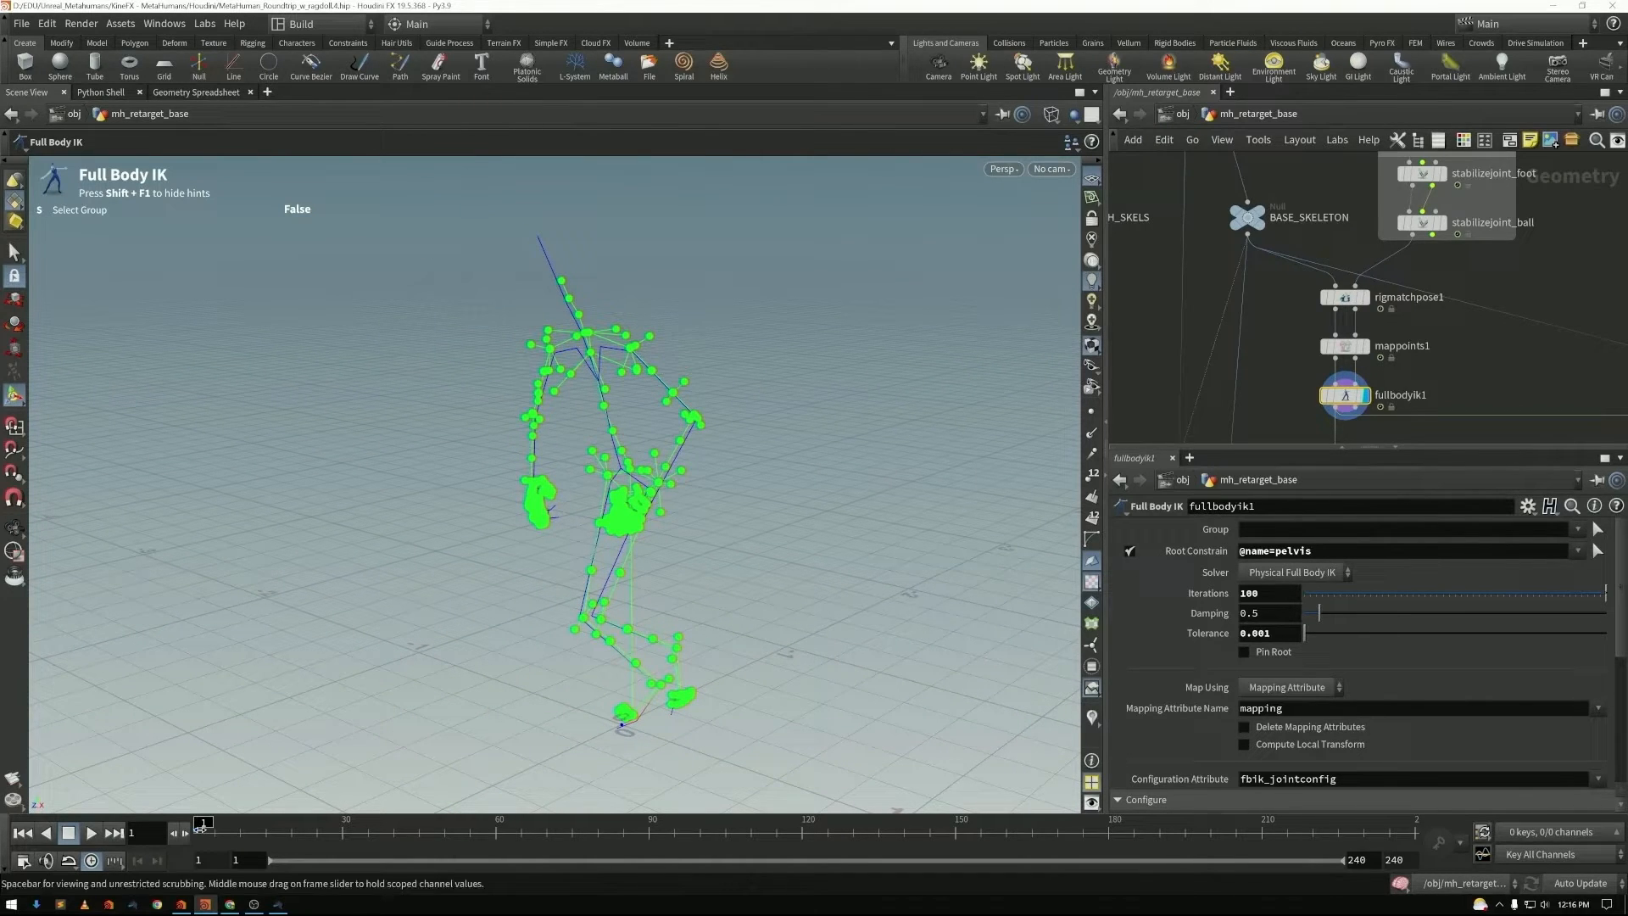
pyautogui.moveTo(203, 827); pyautogui.dragTo(240, 816)
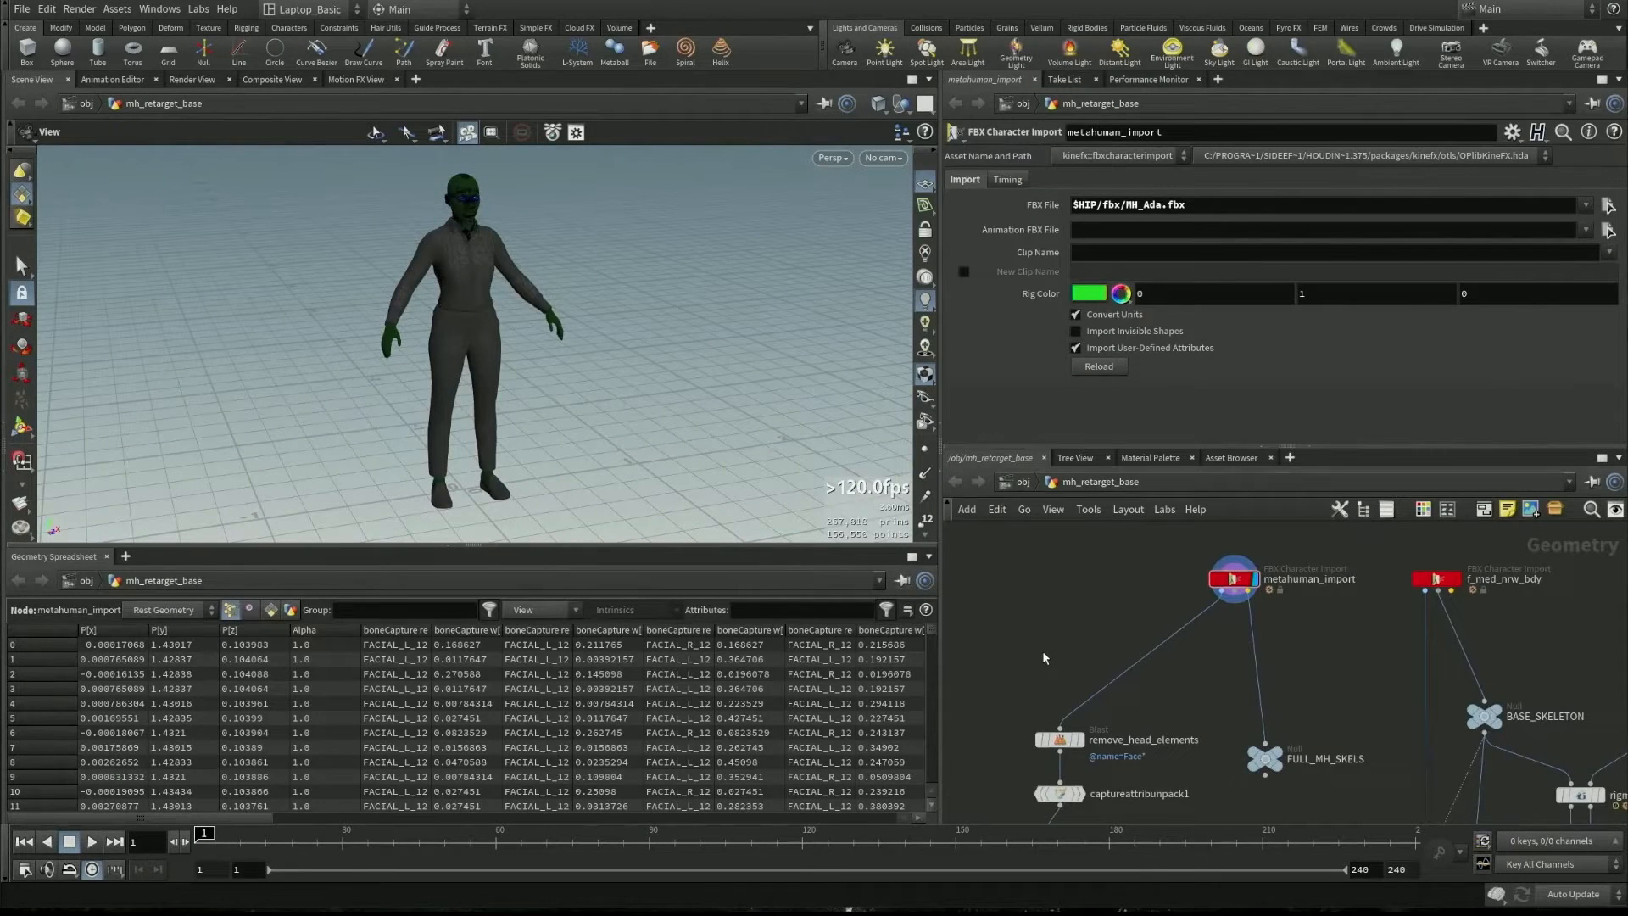
# - Examine the metahuman_import character, then display the remove_head_elements Blast node and view the remaining body geometry
pyautogui.moveTo(1043, 658); pyautogui.dragTo(1073, 610, button='middle')
pyautogui.moveTo(1013, 723); pyautogui.dragTo(1094, 653, button='middle')
pyautogui.scroll(2, 1032, 713)
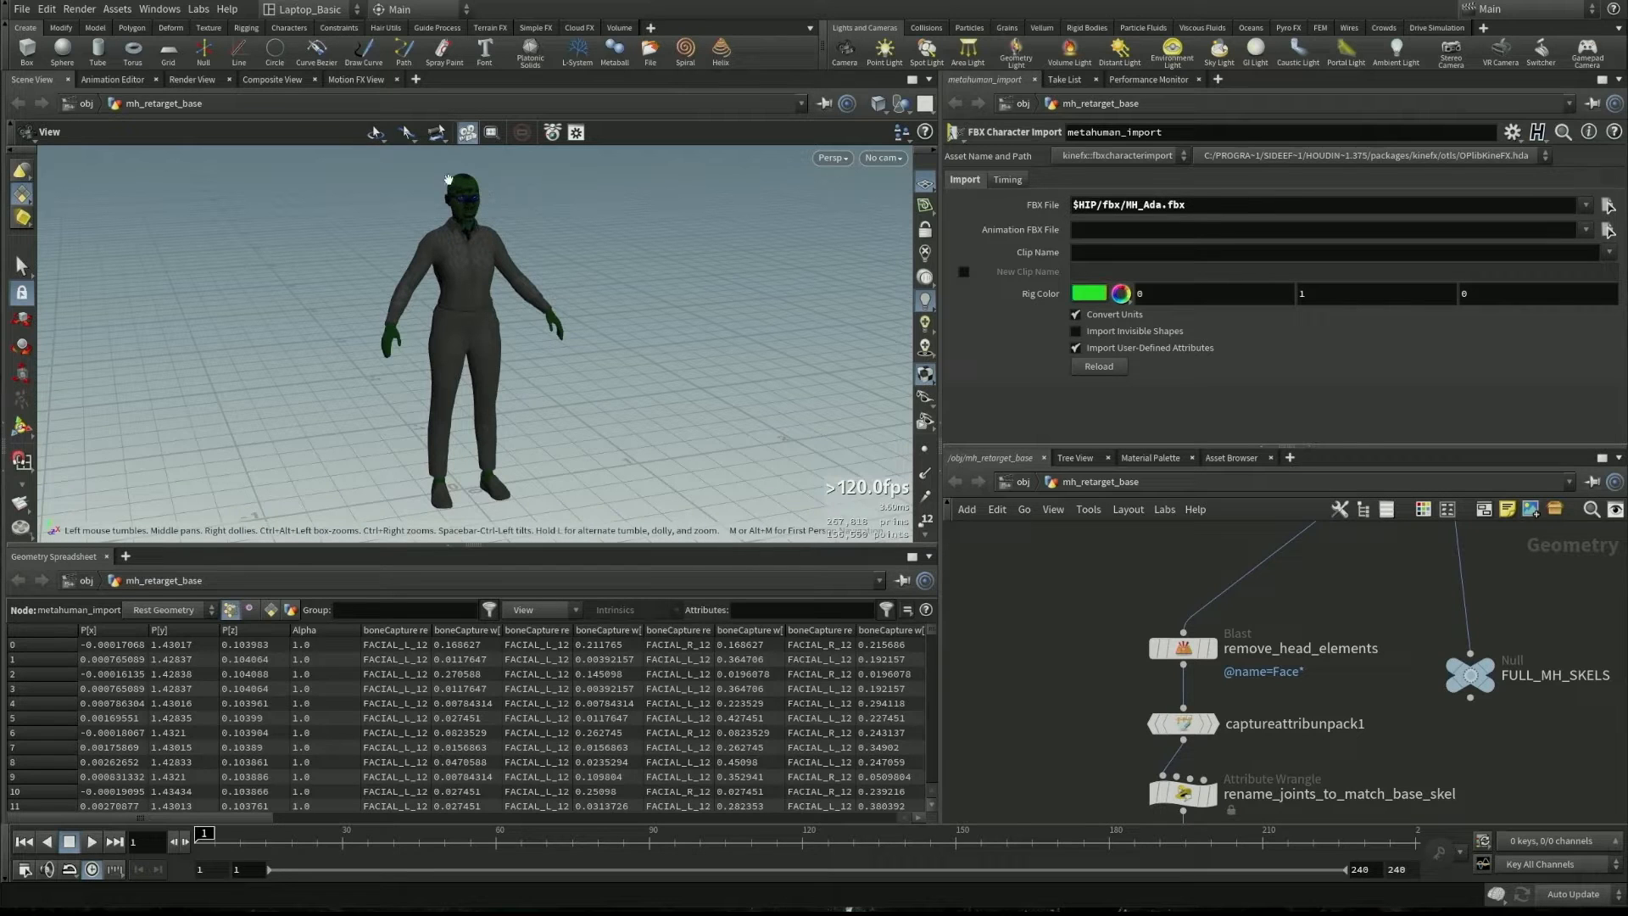
pyautogui.scroll(2, 520, 212)
pyautogui.moveTo(520, 212); pyautogui.dragTo(471, 268)
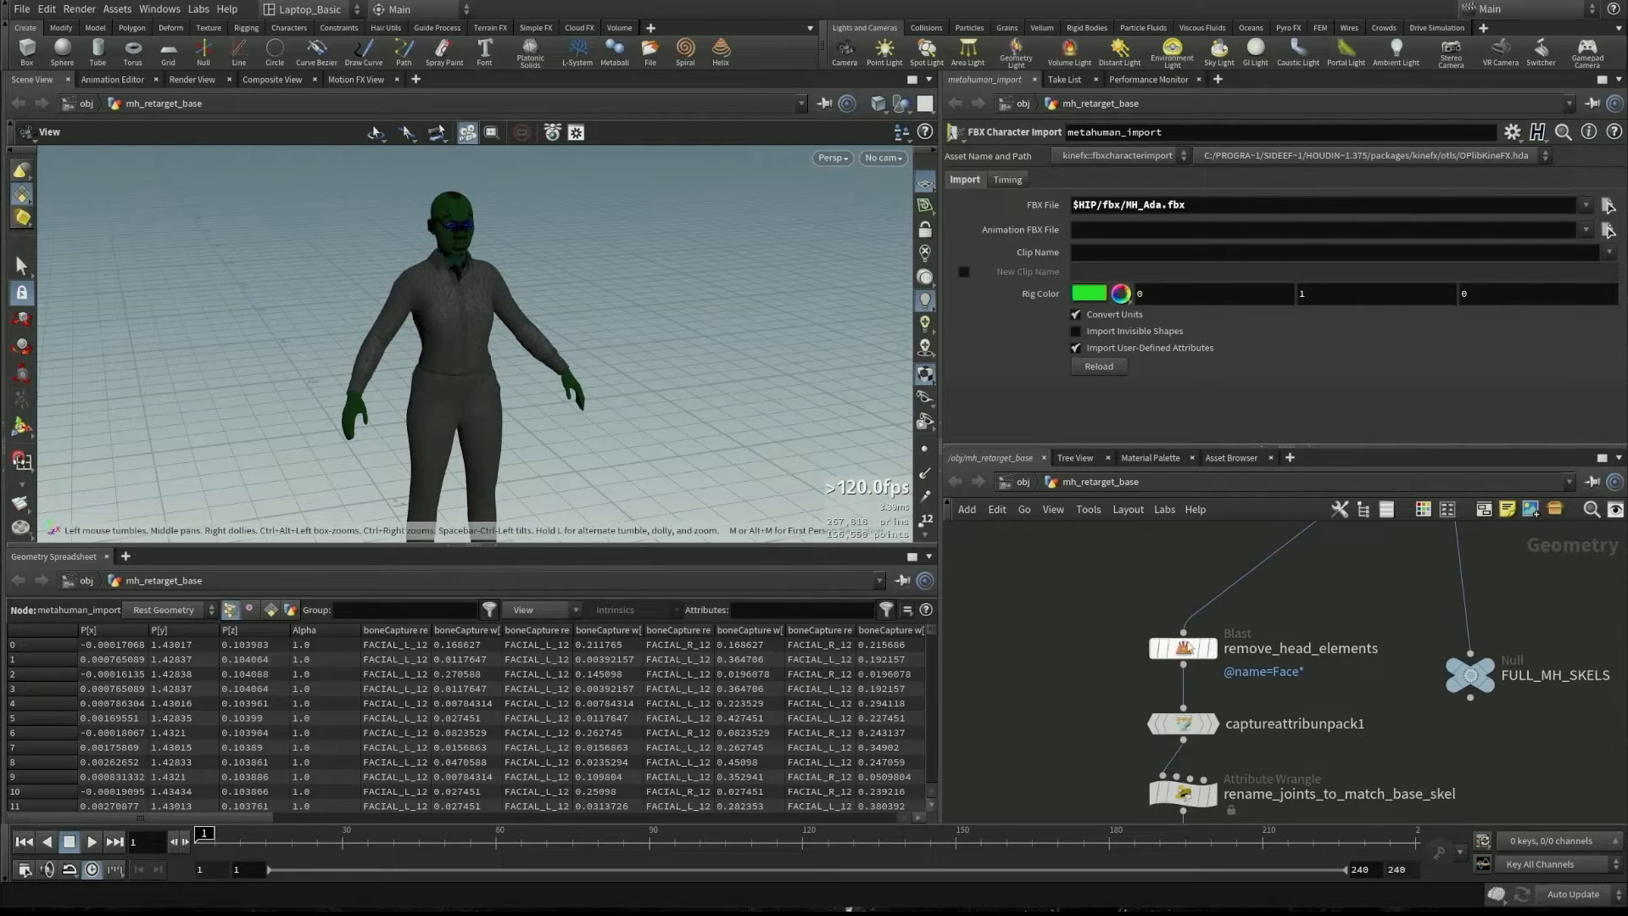
pyautogui.click(1212, 649)
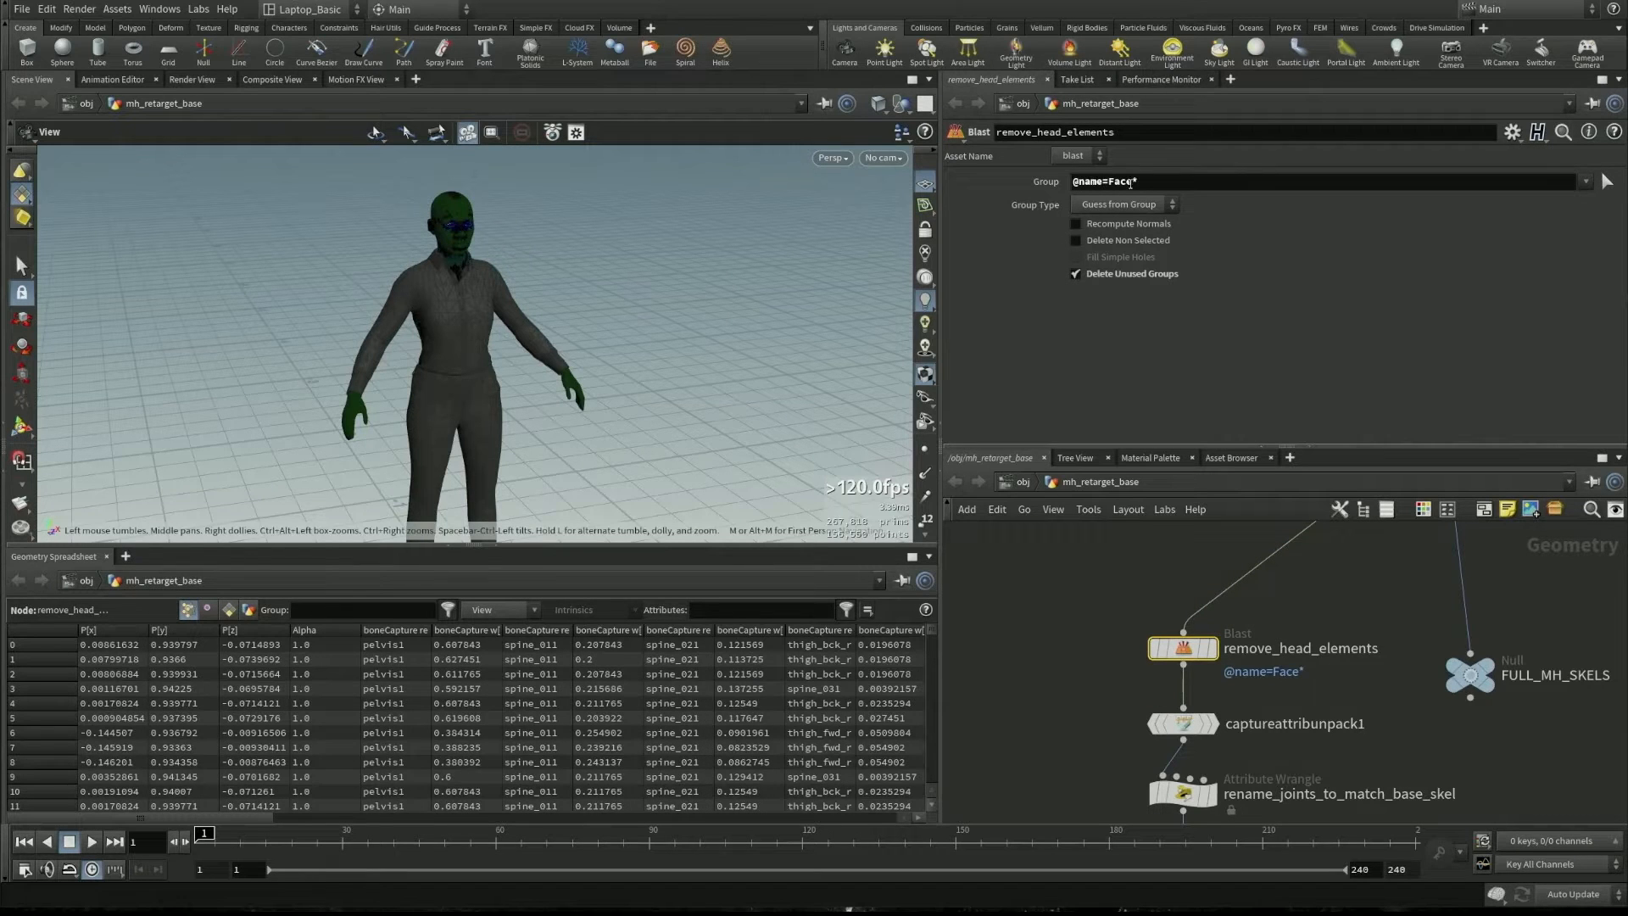
pyautogui.click(1210, 650)
pyautogui.moveTo(498, 316); pyautogui.dragTo(413, 319)
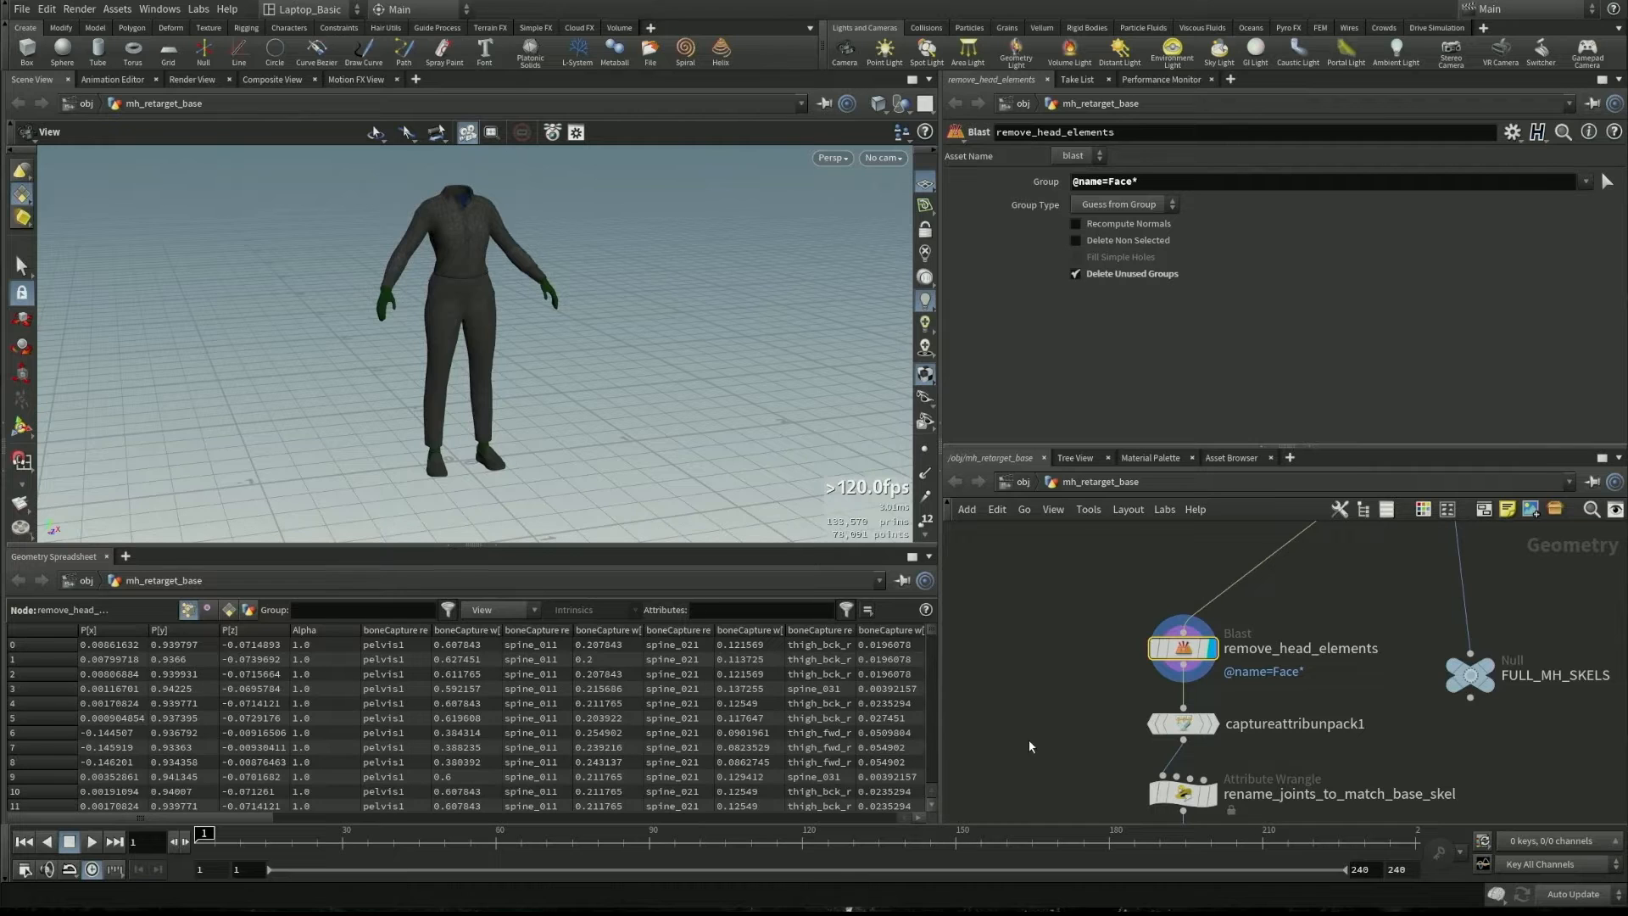
pyautogui.moveTo(1035, 716); pyautogui.dragTo(1046, 693, button='middle')
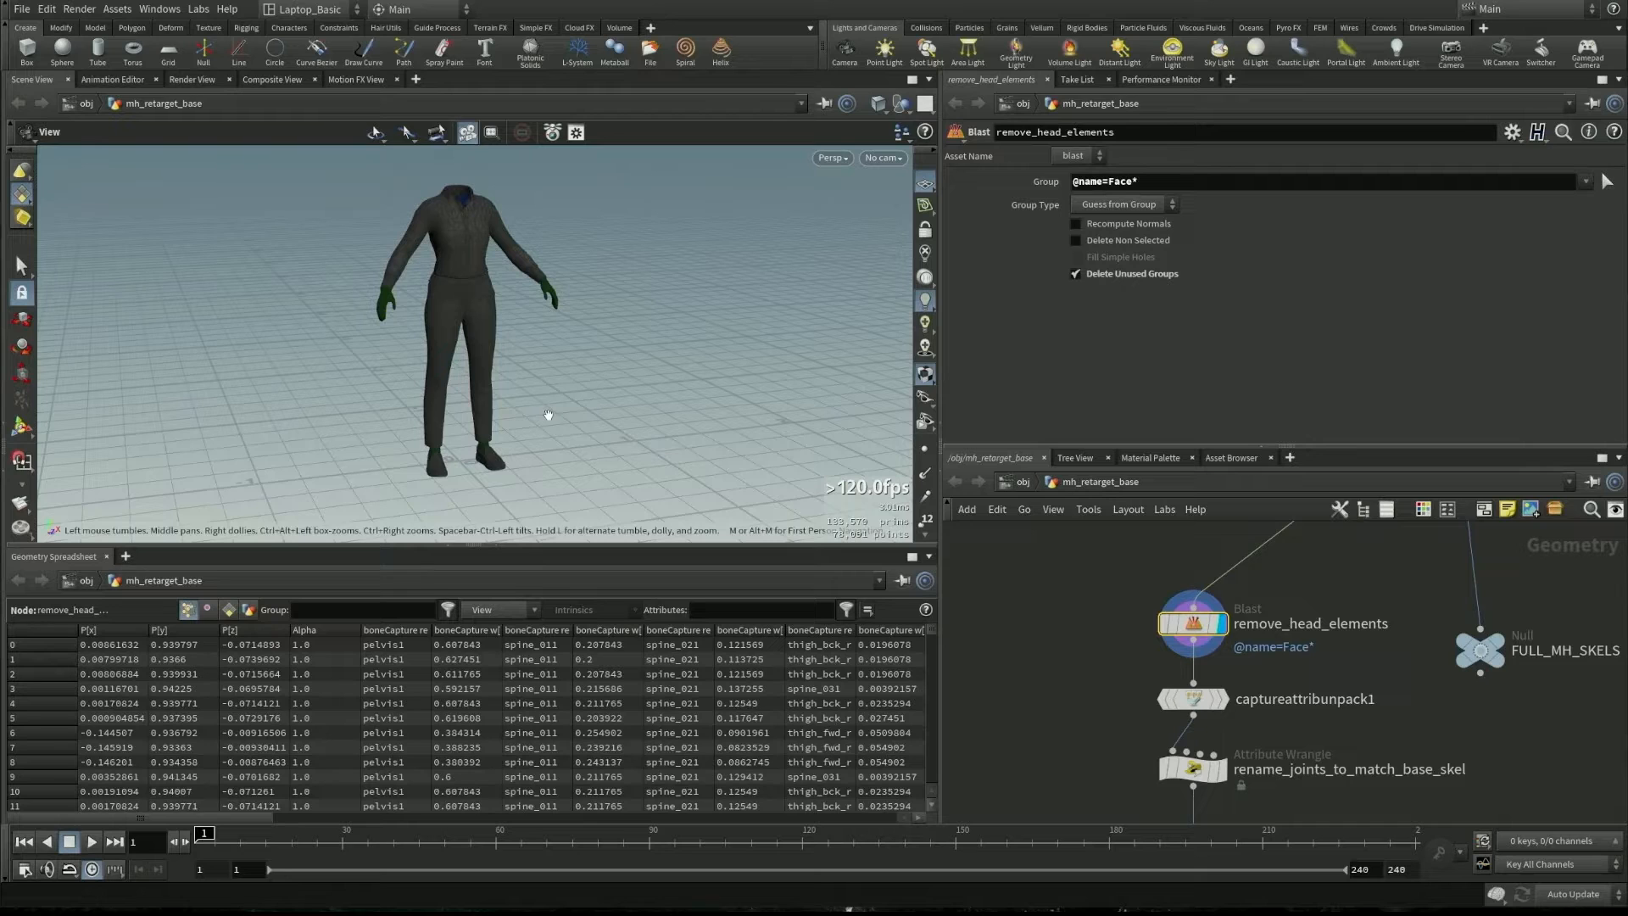
# - Display captureattribunpack1 and show its detail attributes in the geometry spreadsheet, with the Detail column widened
pyautogui.moveTo(1228, 705)
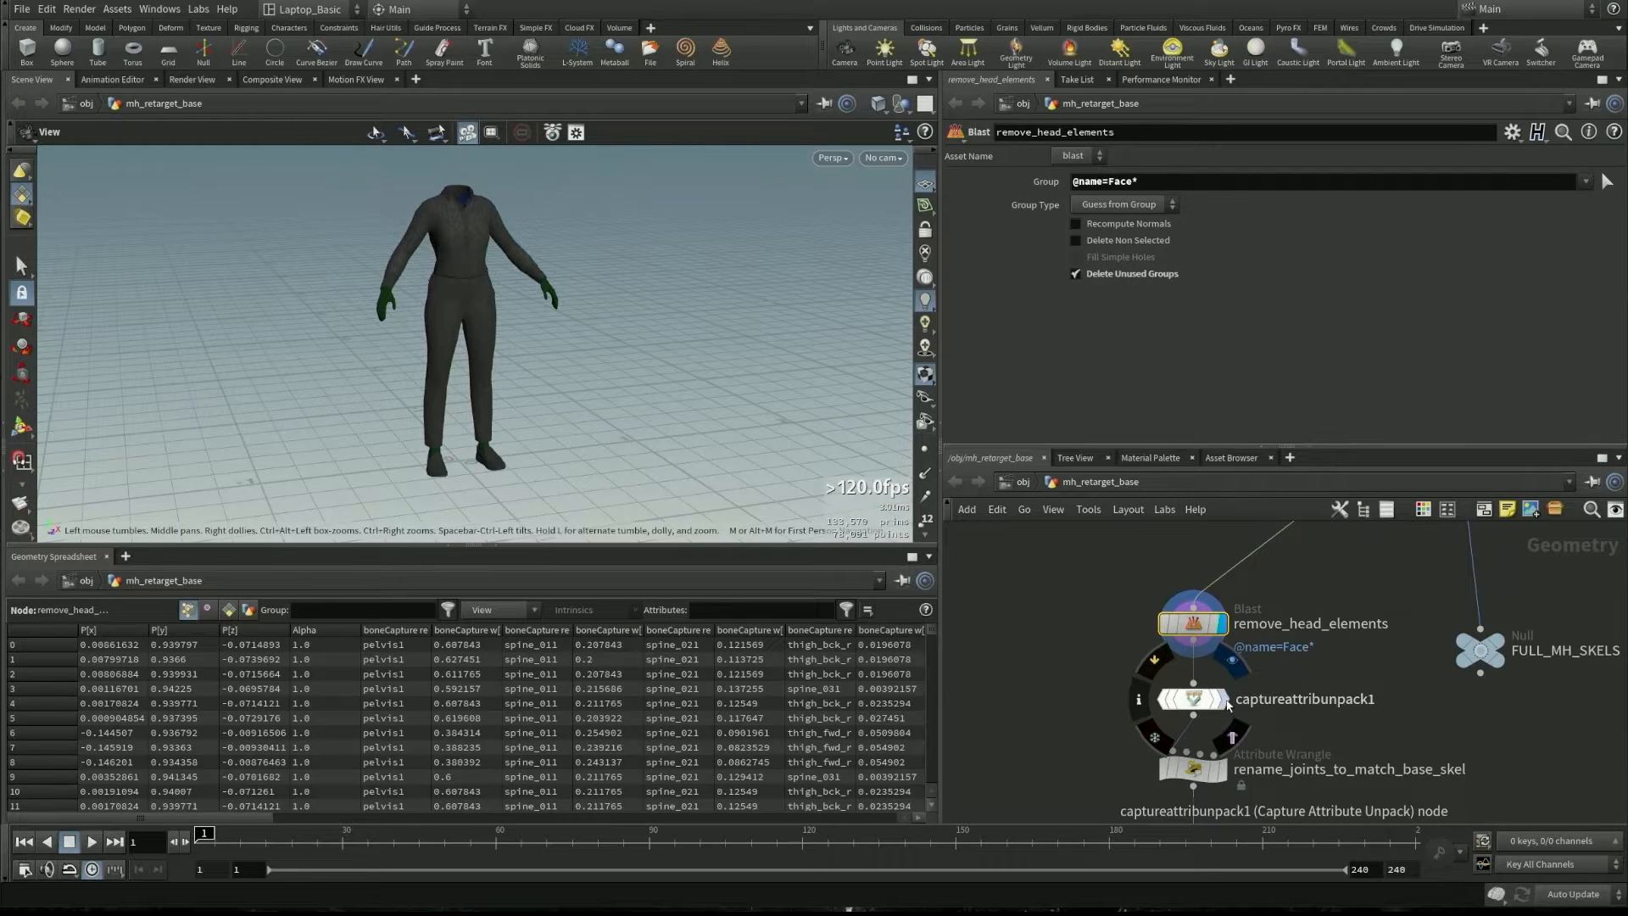
pyautogui.click(1221, 703)
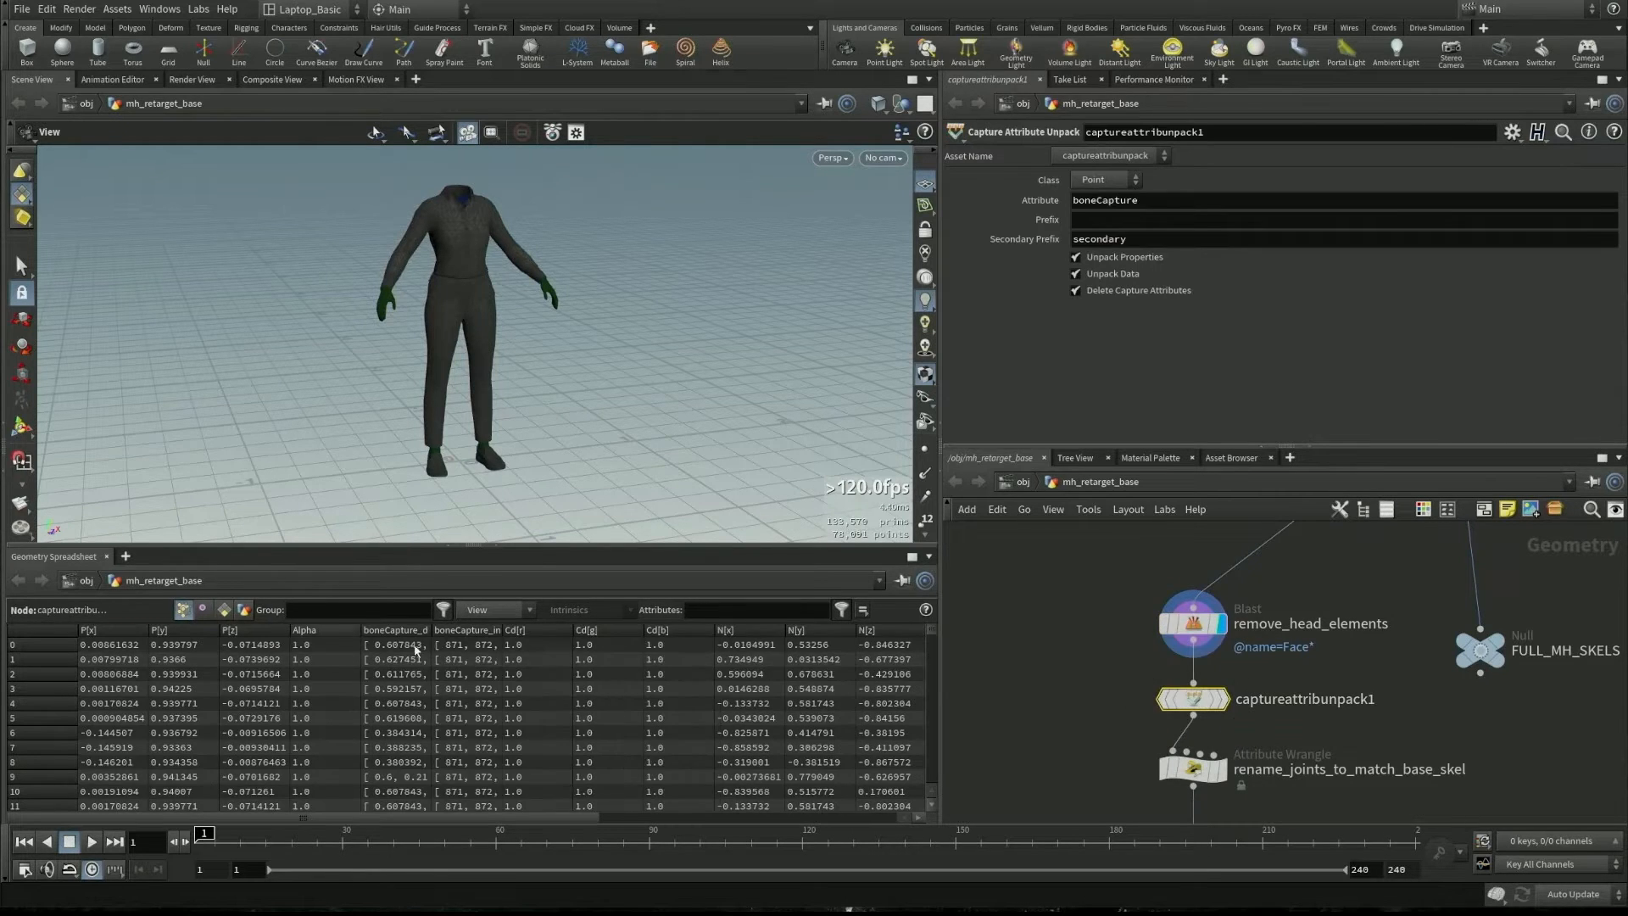
pyautogui.click(1219, 704)
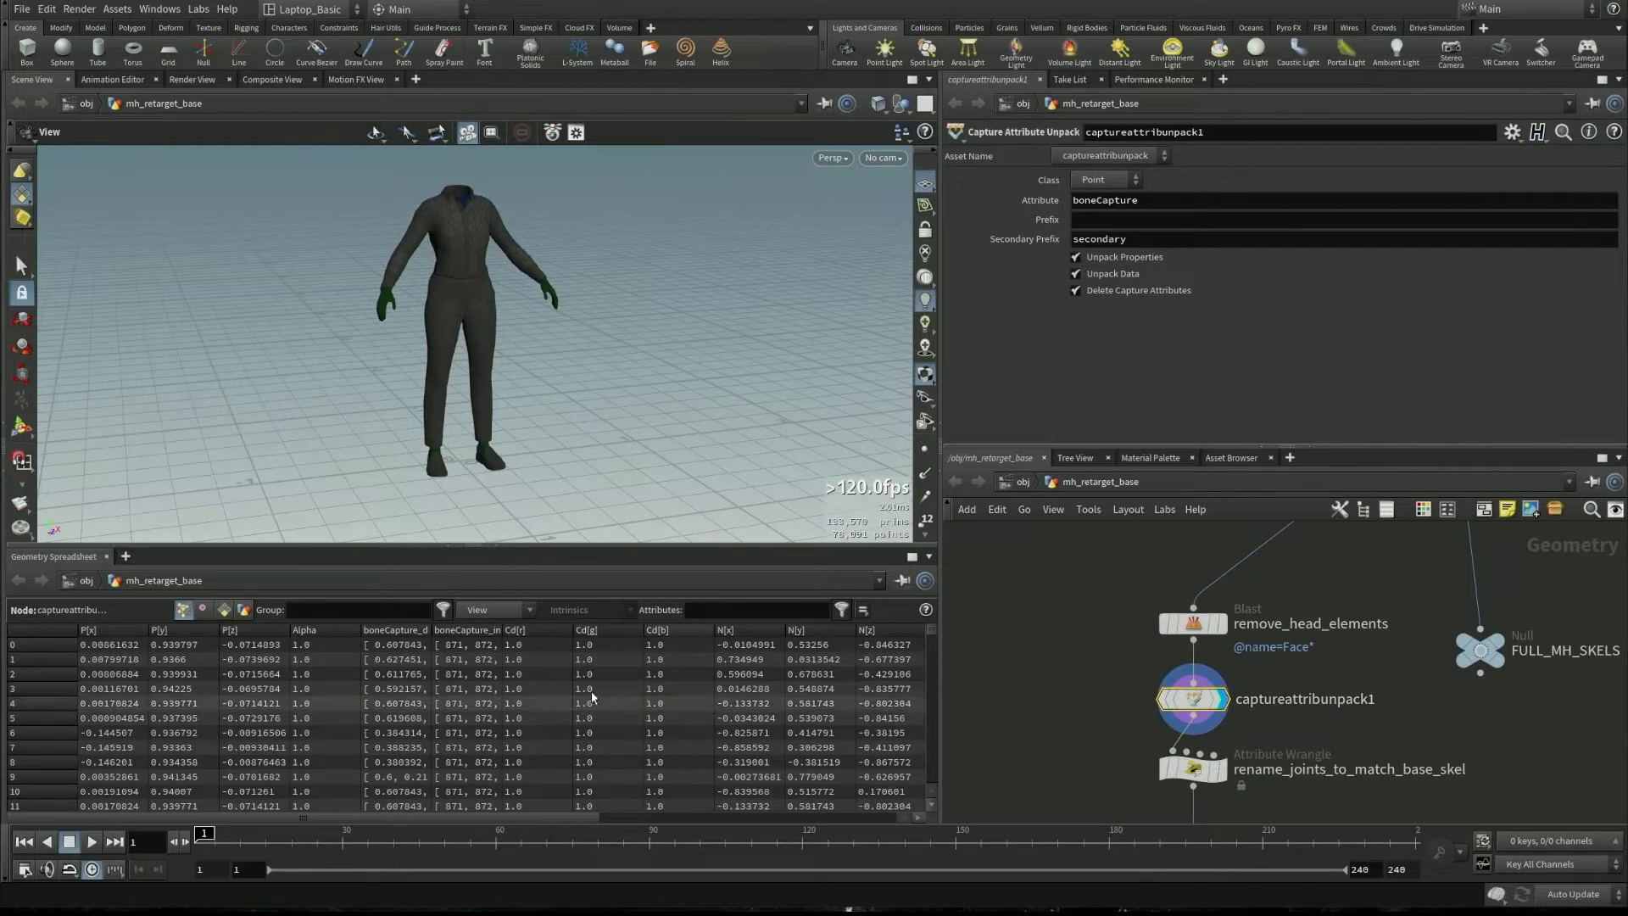
pyautogui.click(243, 610)
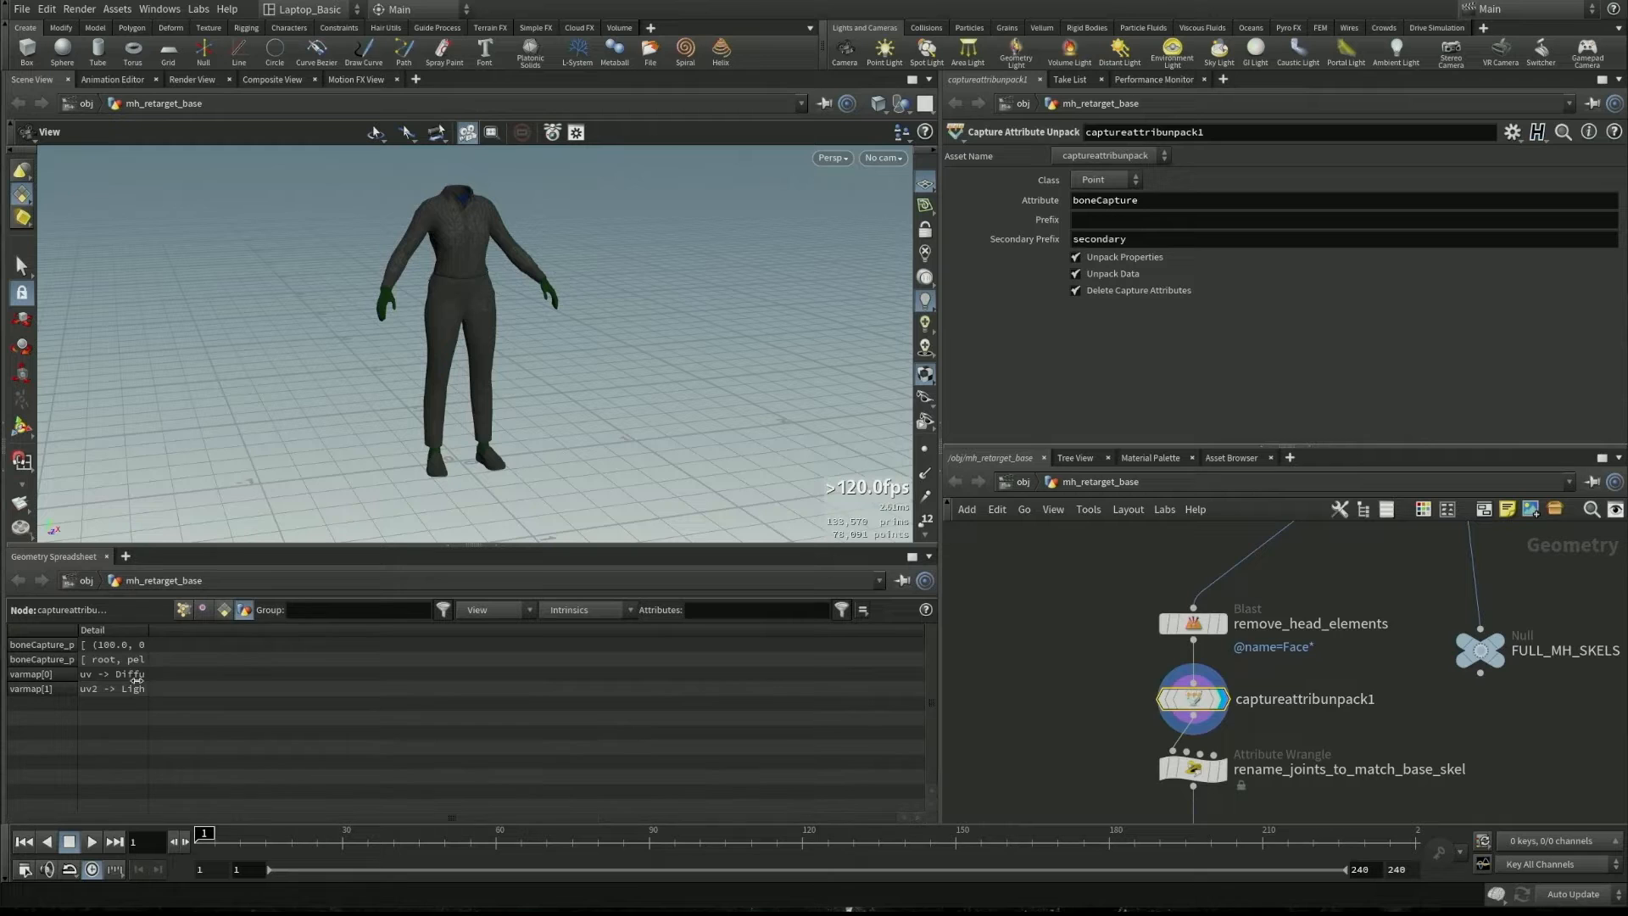
pyautogui.moveTo(153, 630); pyautogui.dragTo(848, 642)
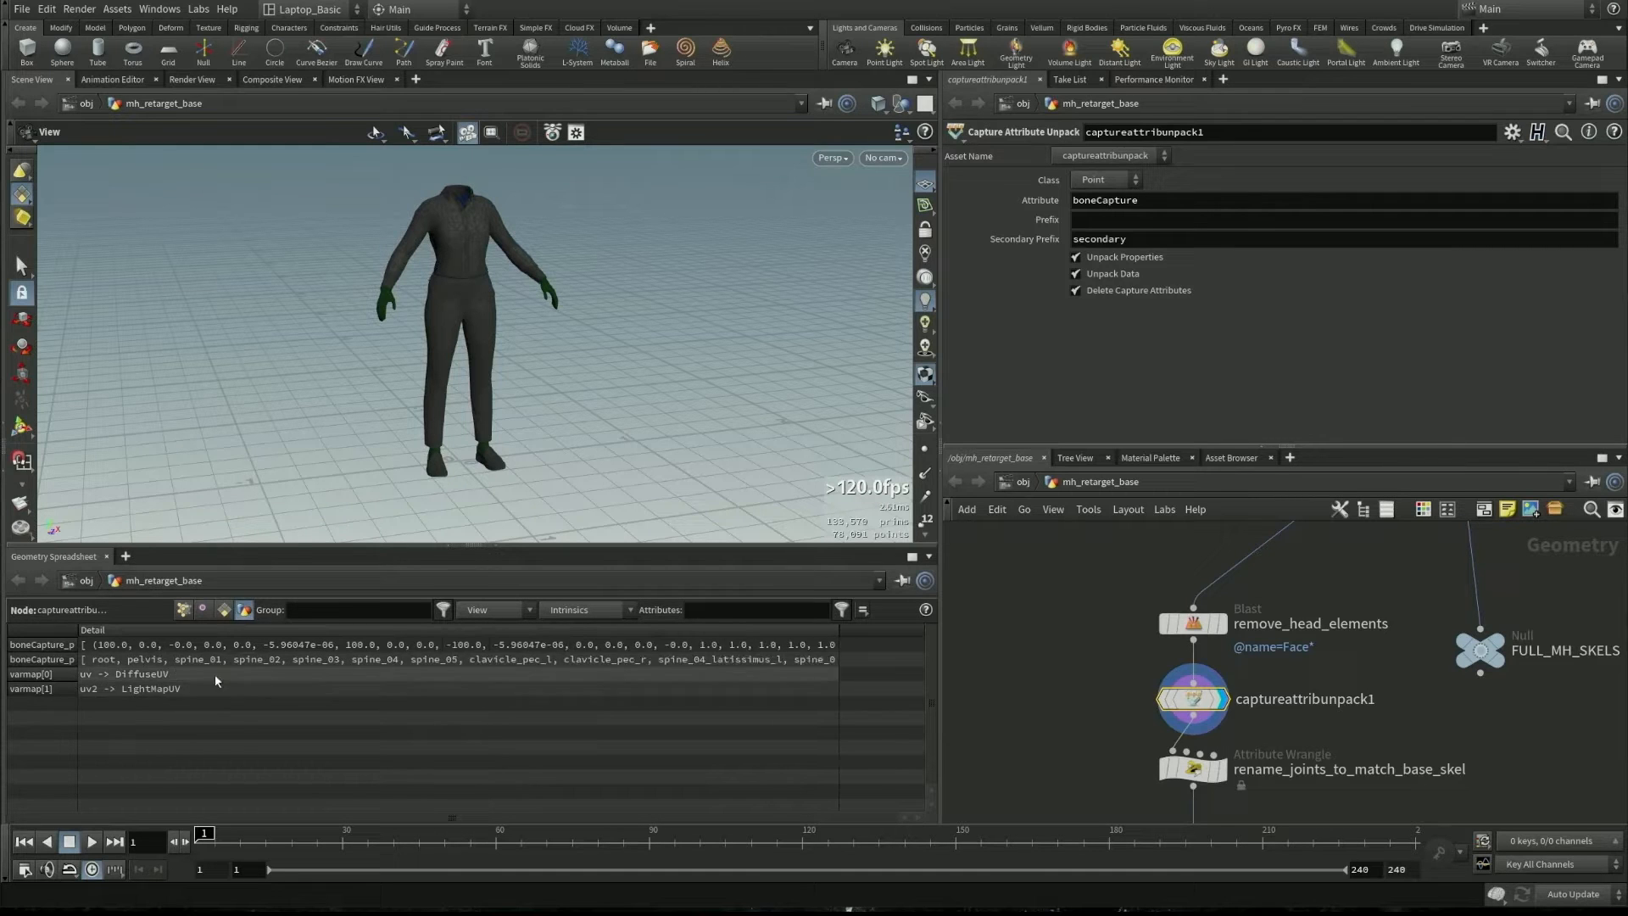
# - Inspect the full boneCapture_pCaptPath attribute for joint names with appended numbers, and close the inspection window
pyautogui.rightClick(430, 661)
pyautogui.moveTo(344, 455); pyautogui.dragTo(314, 196)
pyautogui.moveTo(560, 623); pyautogui.dragTo(876, 738)
pyautogui.moveTo(863, 233); pyautogui.dragTo(837, 443)
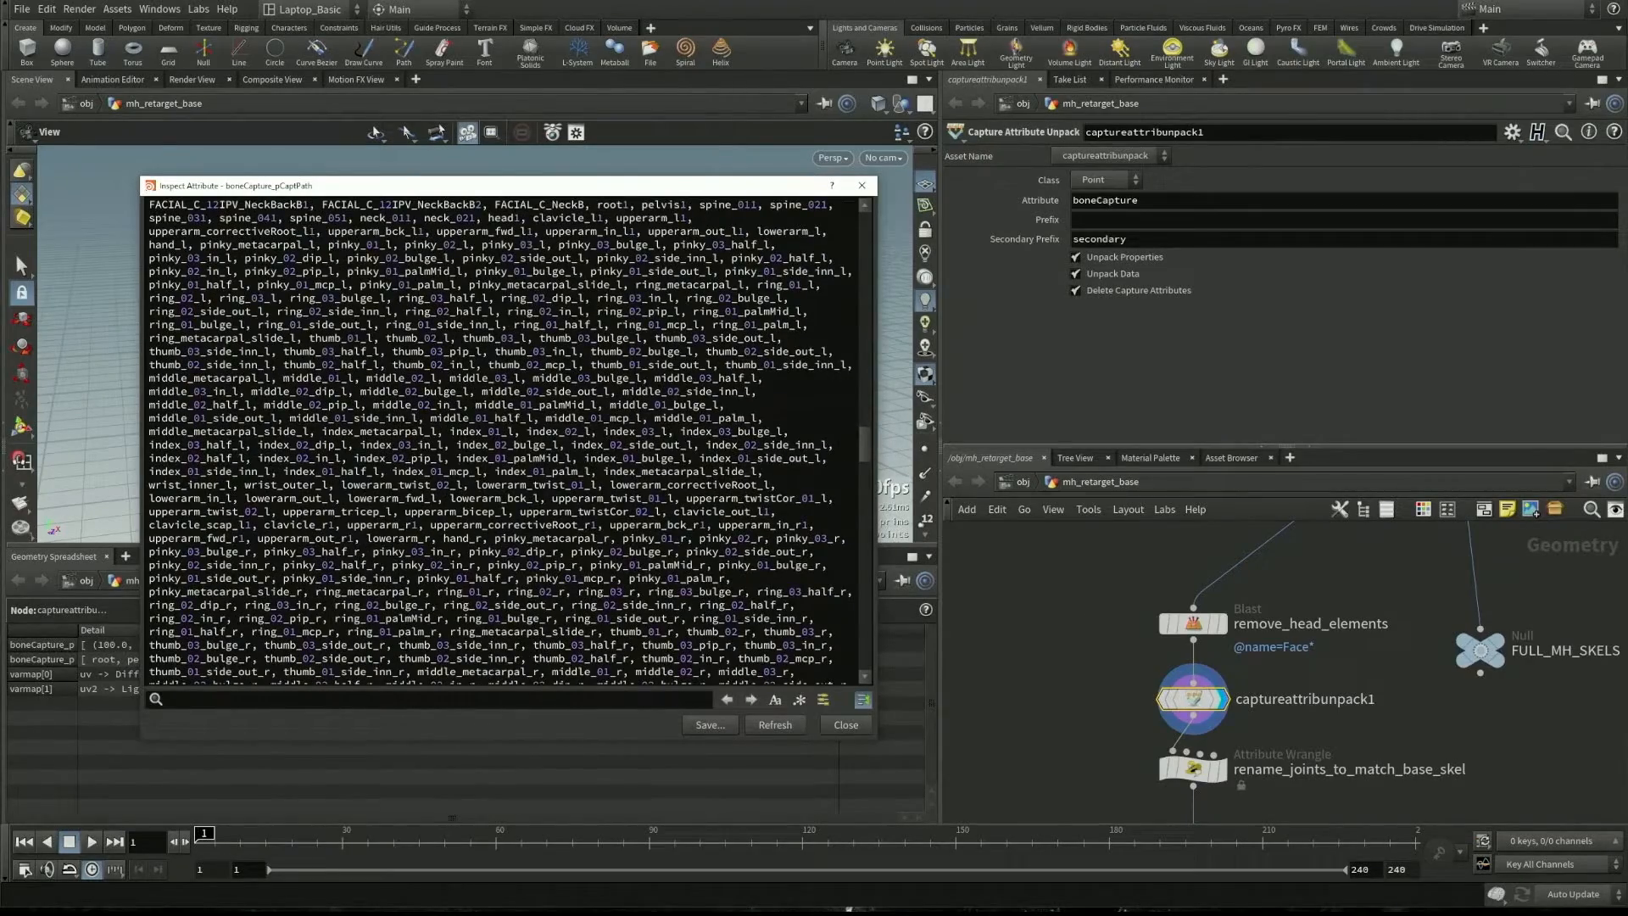
pyautogui.moveTo(862, 441); pyautogui.dragTo(863, 495)
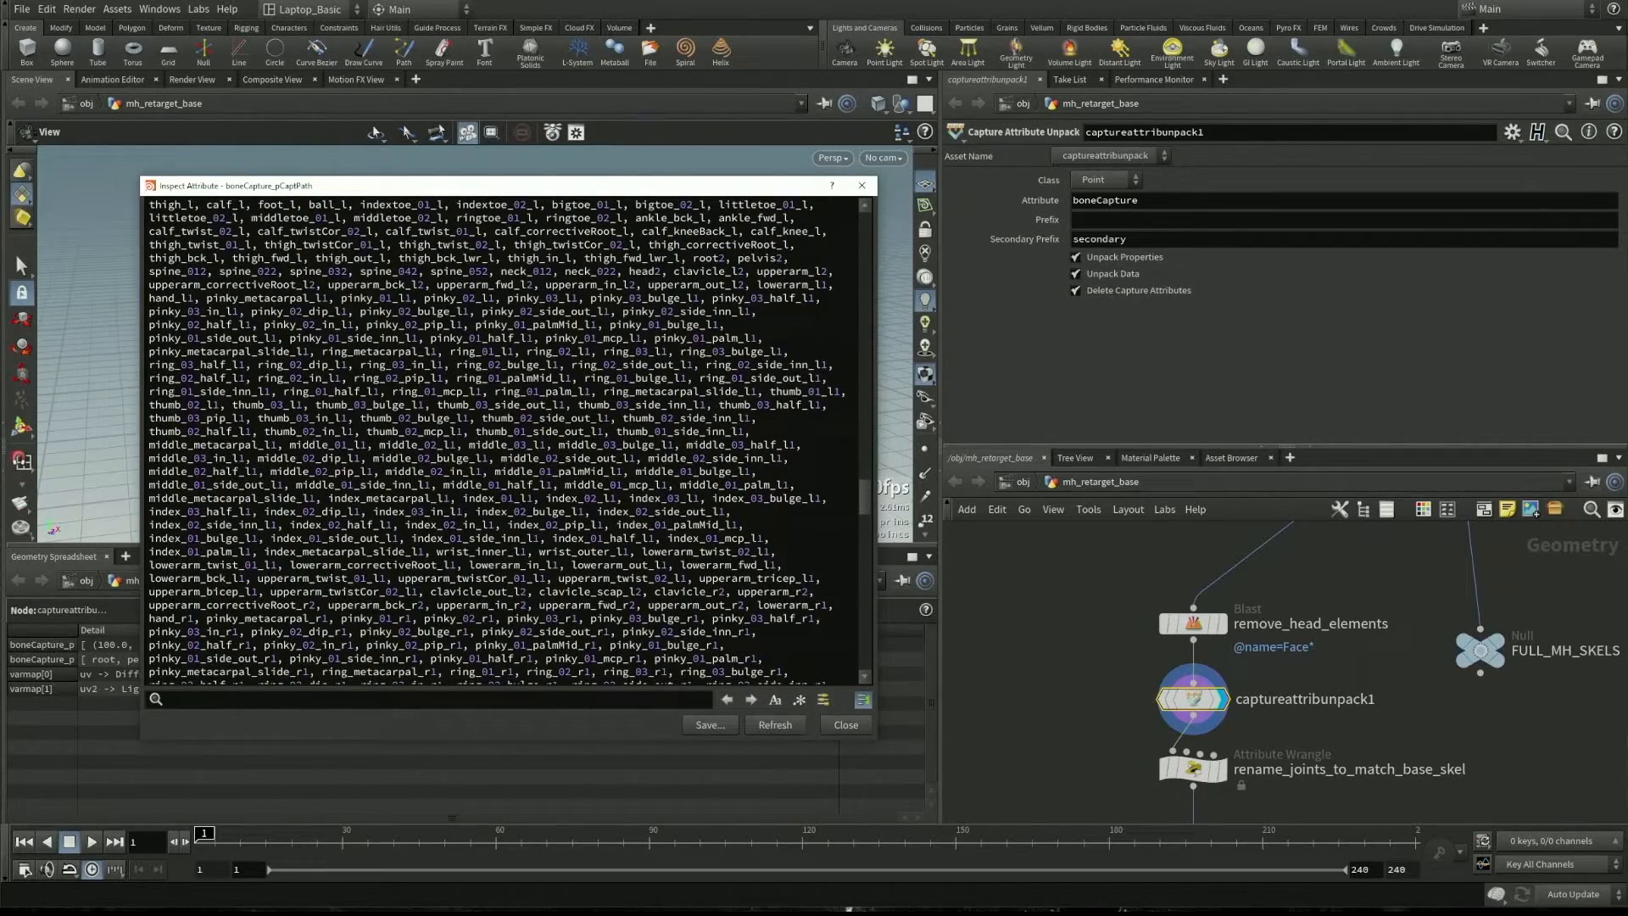
pyautogui.moveTo(462, 498); pyautogui.dragTo(534, 497)
pyautogui.click(845, 724)
# - Display rename_joints_to_match_base_skel, enlarge the parameter area and read through its VEX joint-renaming code
pyautogui.click(1193, 769)
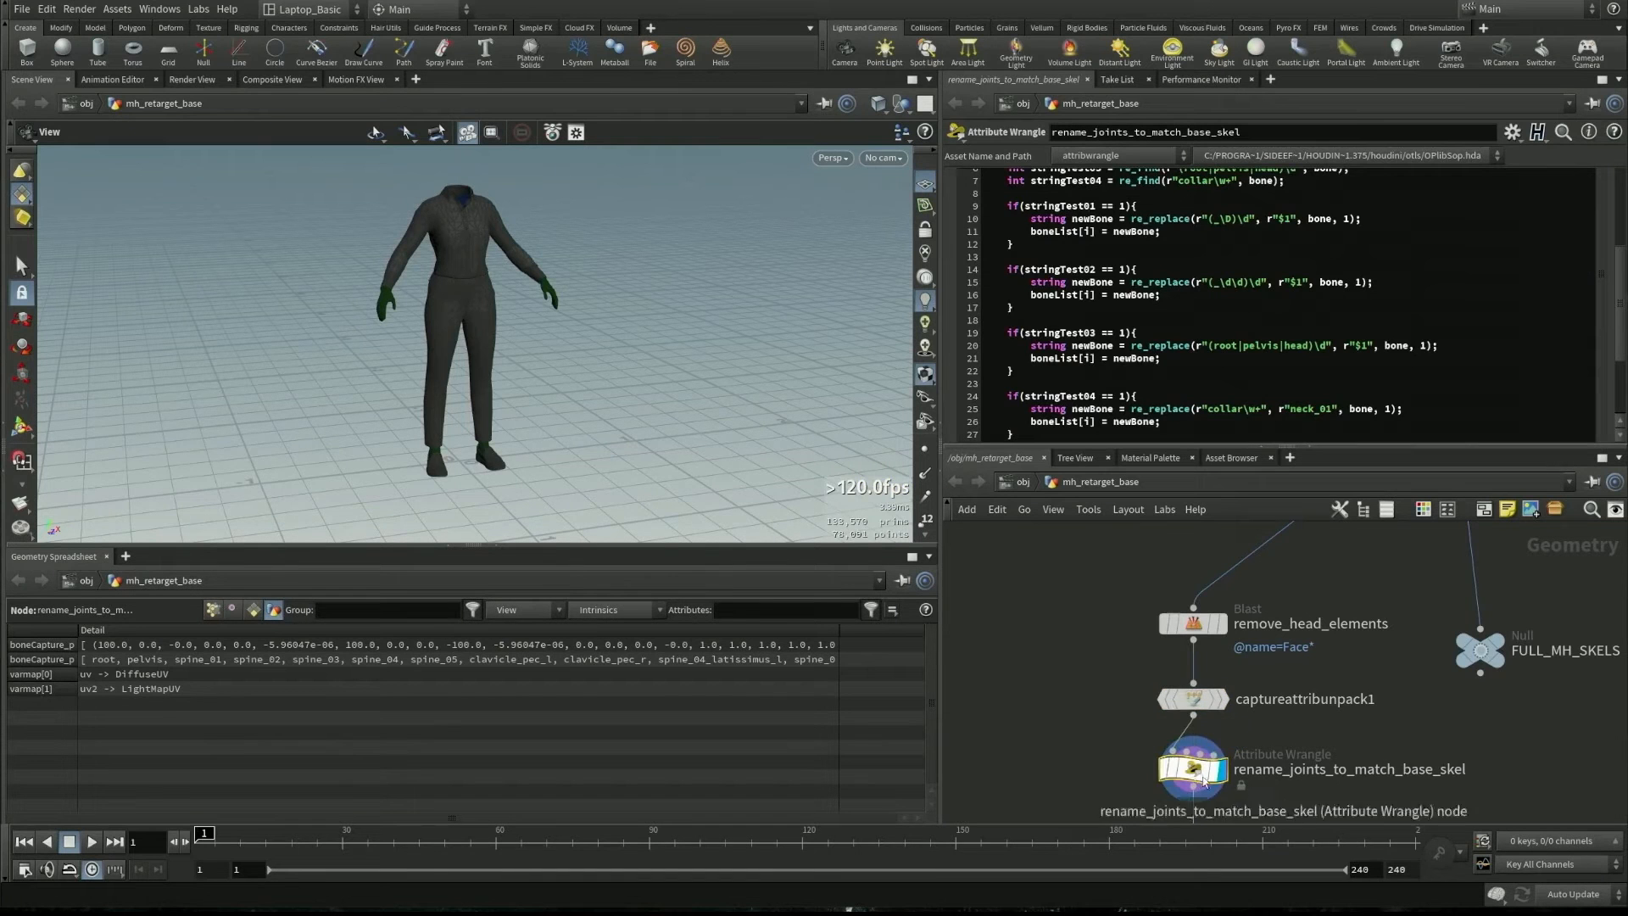
pyautogui.moveTo(1270, 443); pyautogui.dragTo(1271, 645)
pyautogui.moveTo(1146, 802); pyautogui.dragTo(1143, 752, button='middle')
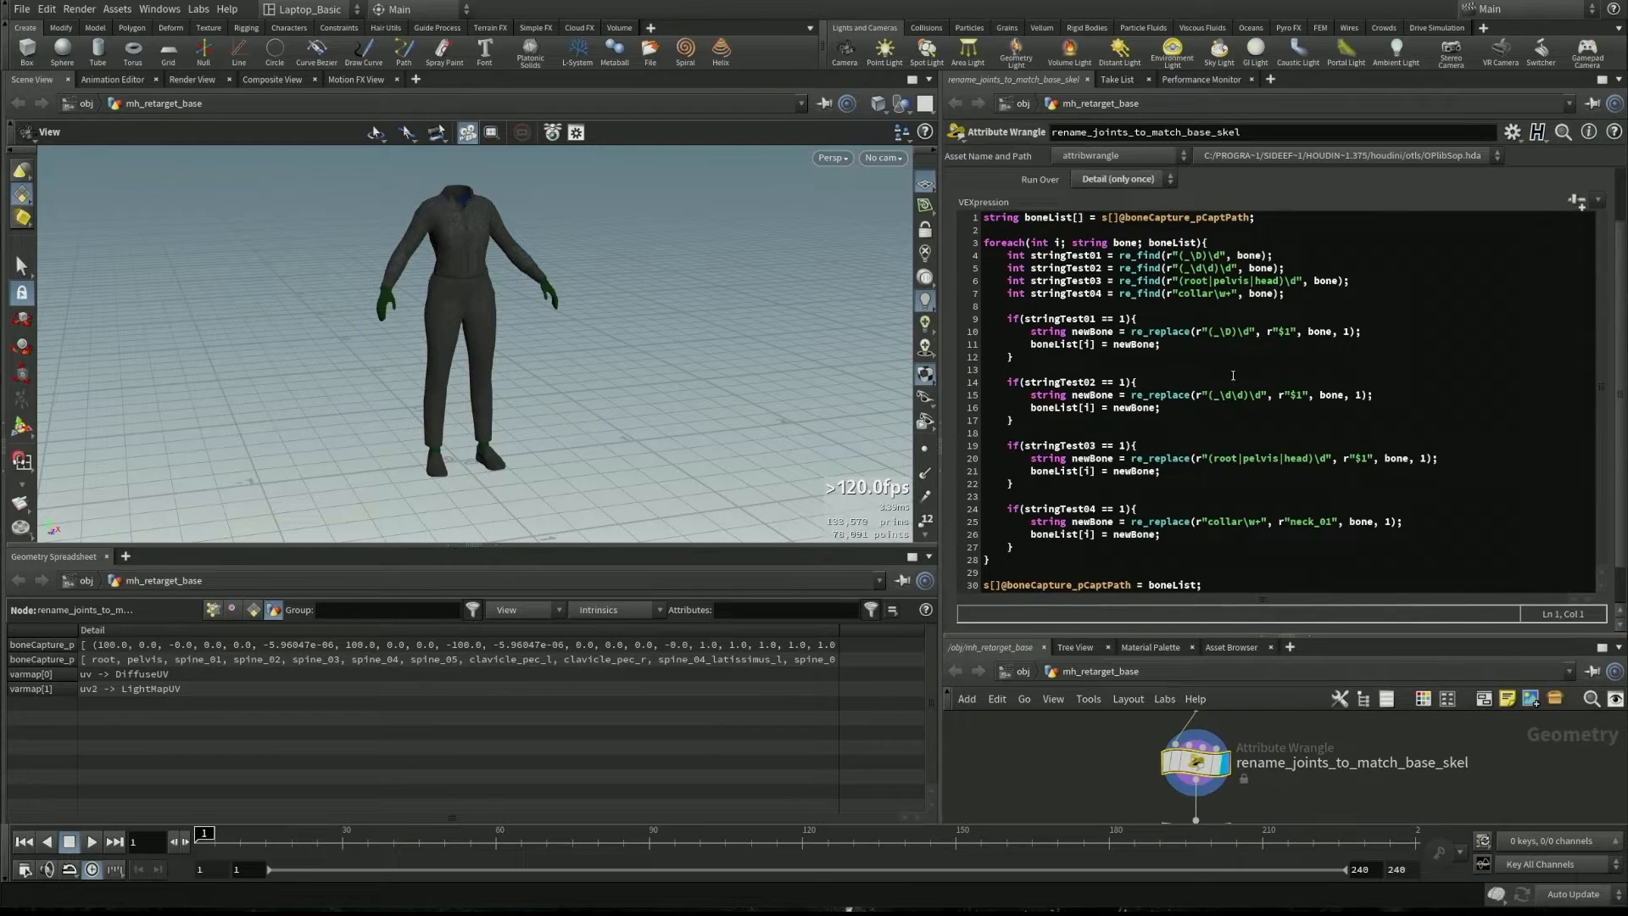
pyautogui.scroll(1, 1344, 407)
pyautogui.scroll(-1, 1204, 337)
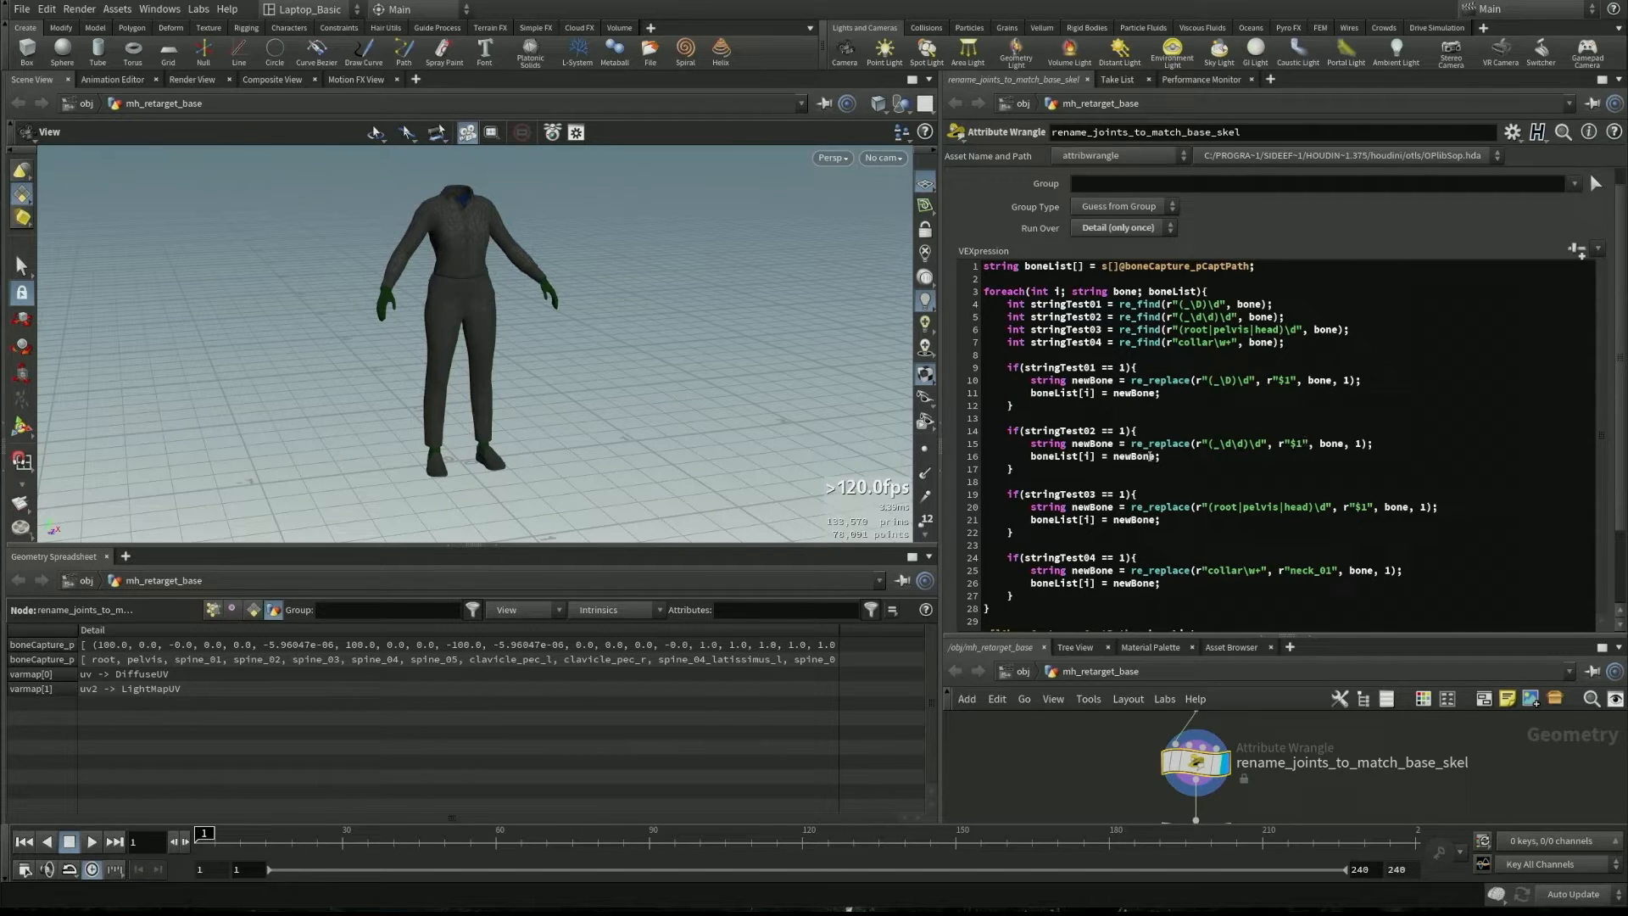
pyautogui.scroll(-1, 1140, 475)
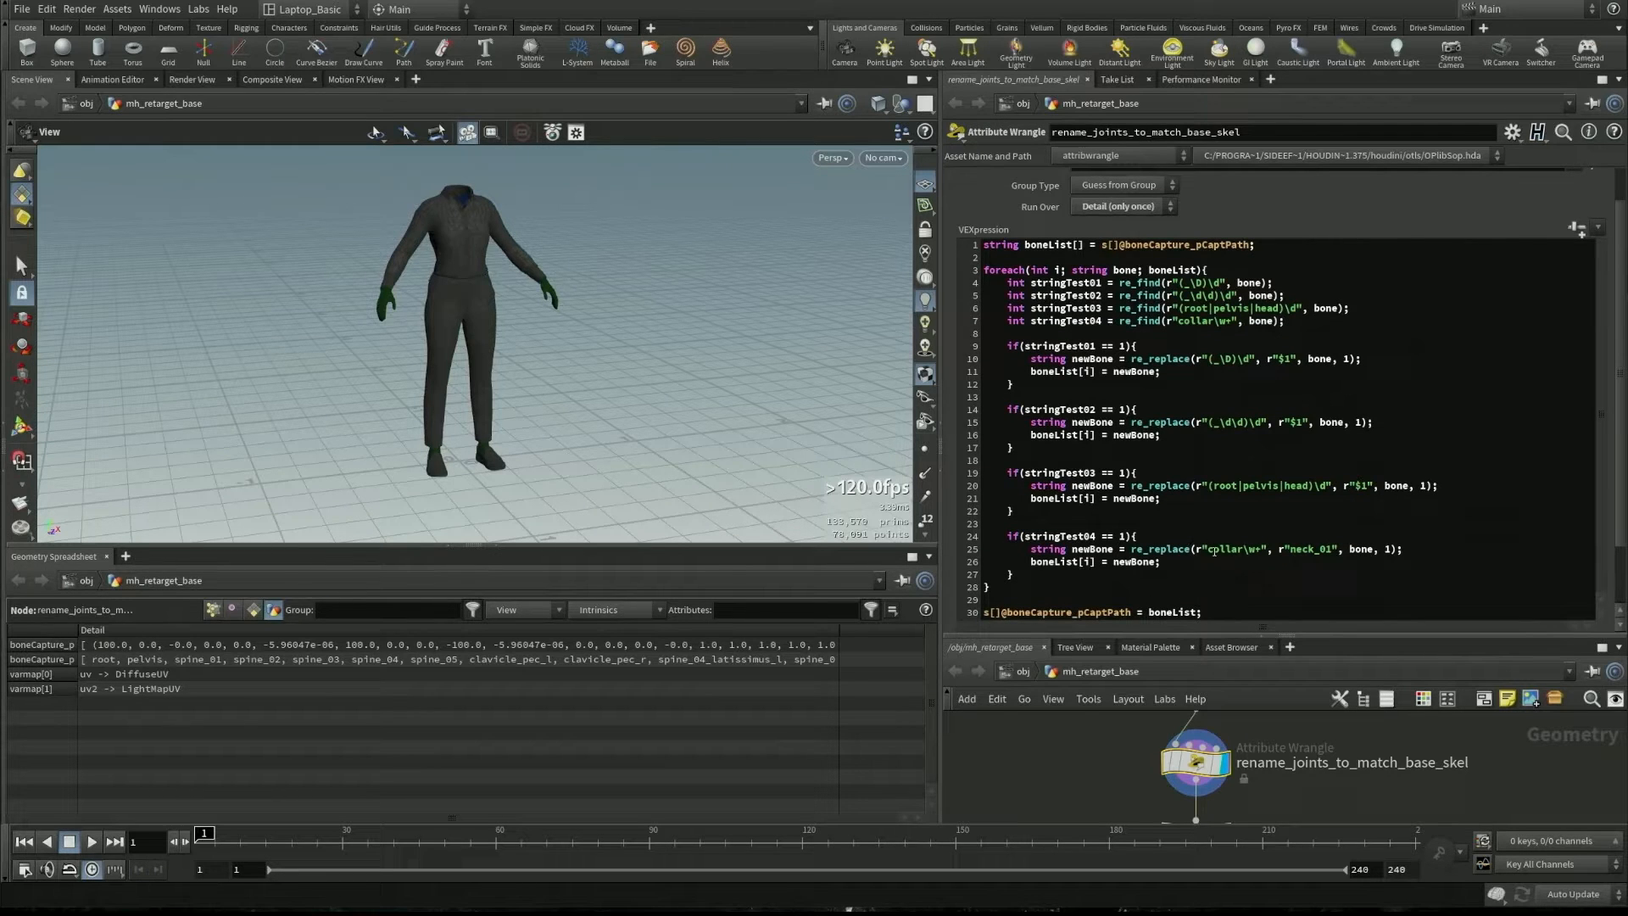
pyautogui.moveTo(473, 207); pyautogui.dragTo(456, 192)
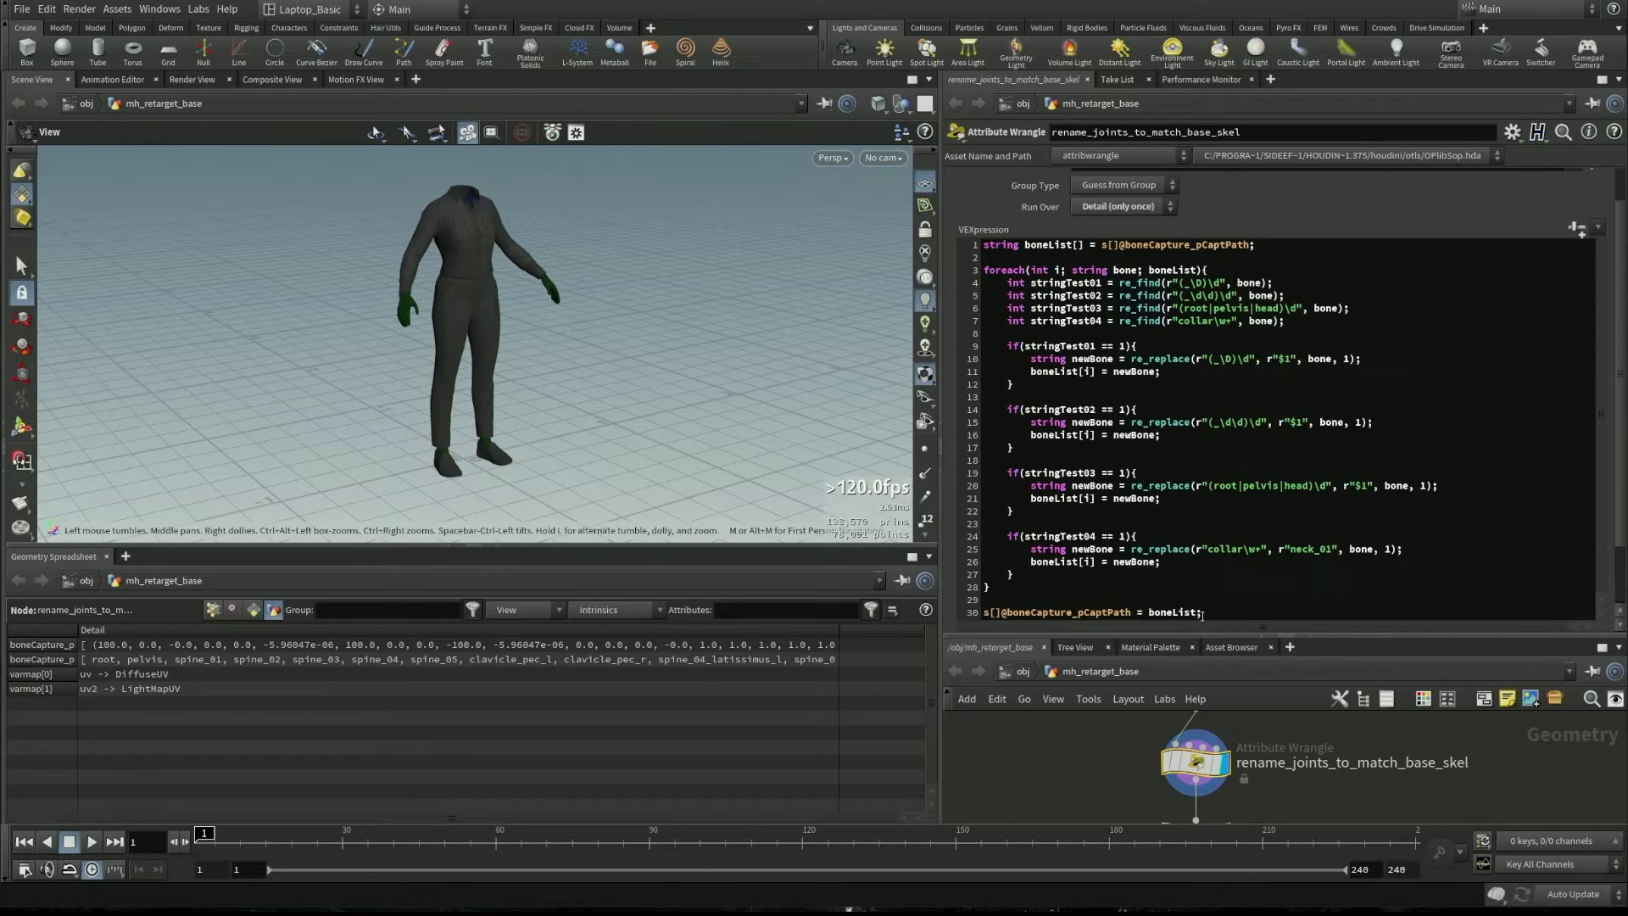
# - Display captureattribpack1, restore the network editor's height and show the node's point attributes in the geometry spreadsheet
pyautogui.scroll(-2, 1120, 775)
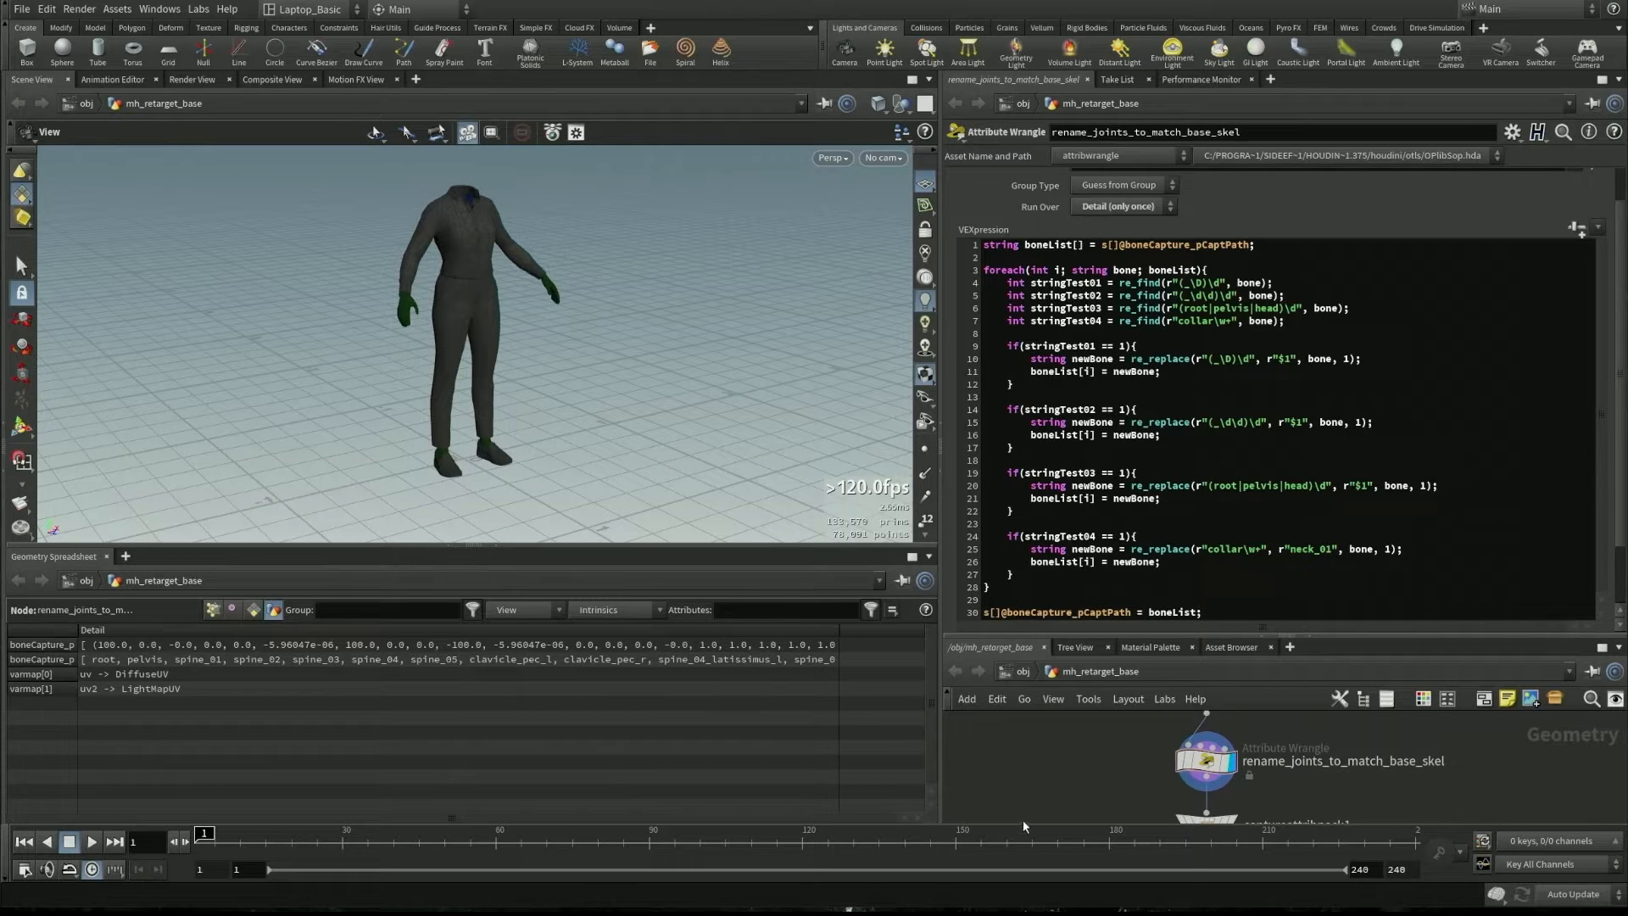
pyautogui.scroll(-2, 1049, 794)
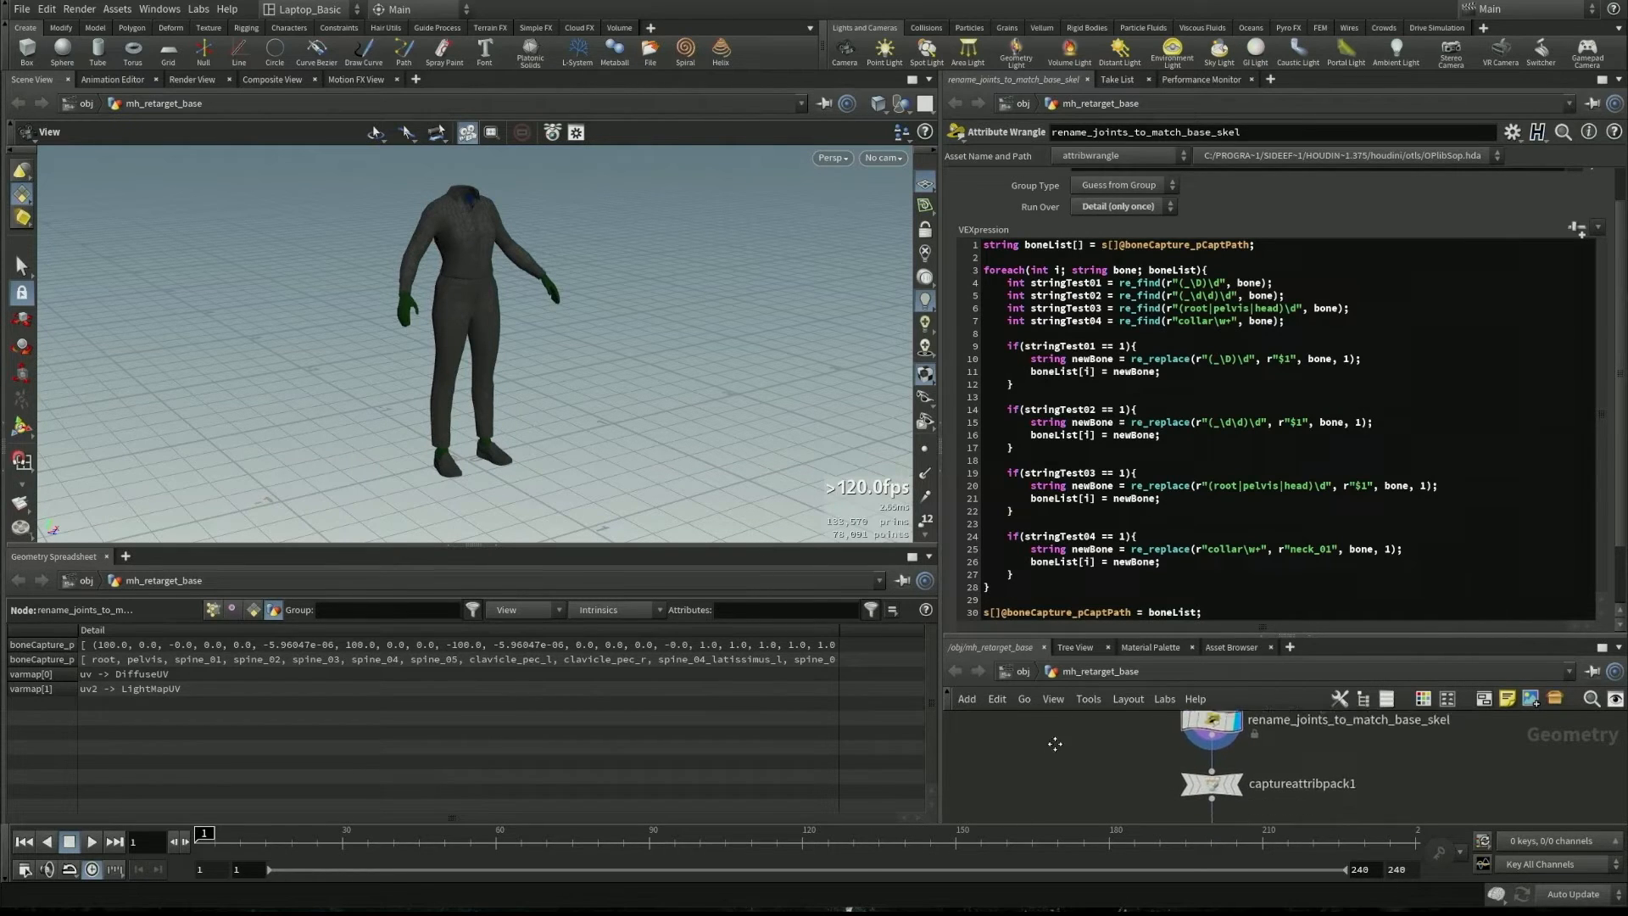
pyautogui.click(1238, 773)
pyautogui.moveTo(1287, 636); pyautogui.dragTo(1288, 451)
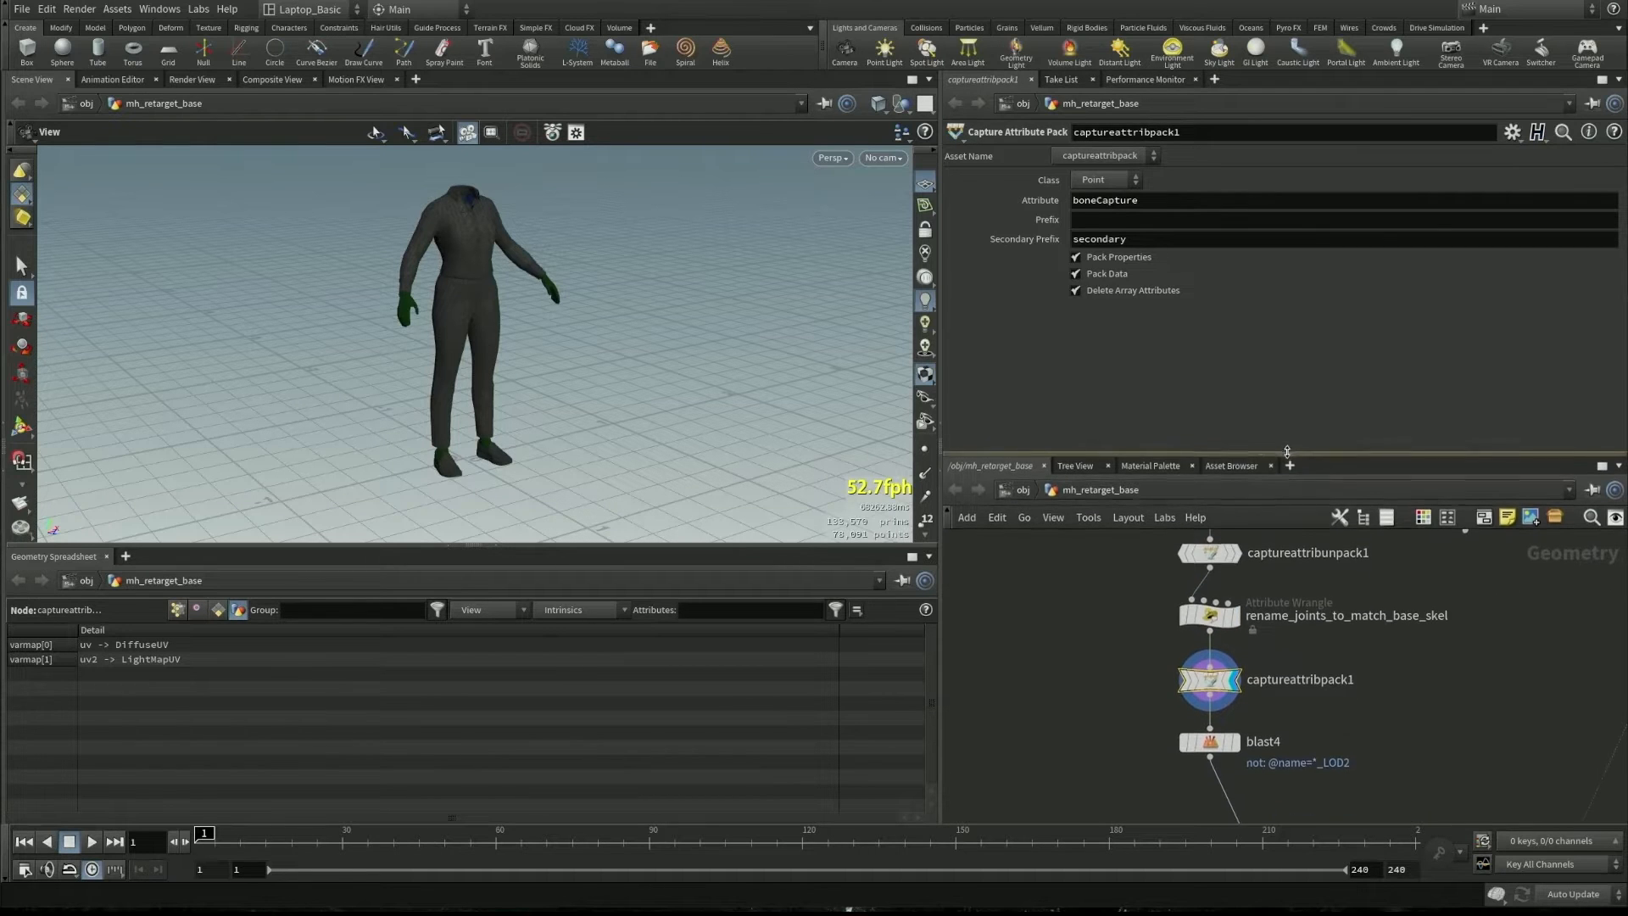
pyautogui.click(177, 610)
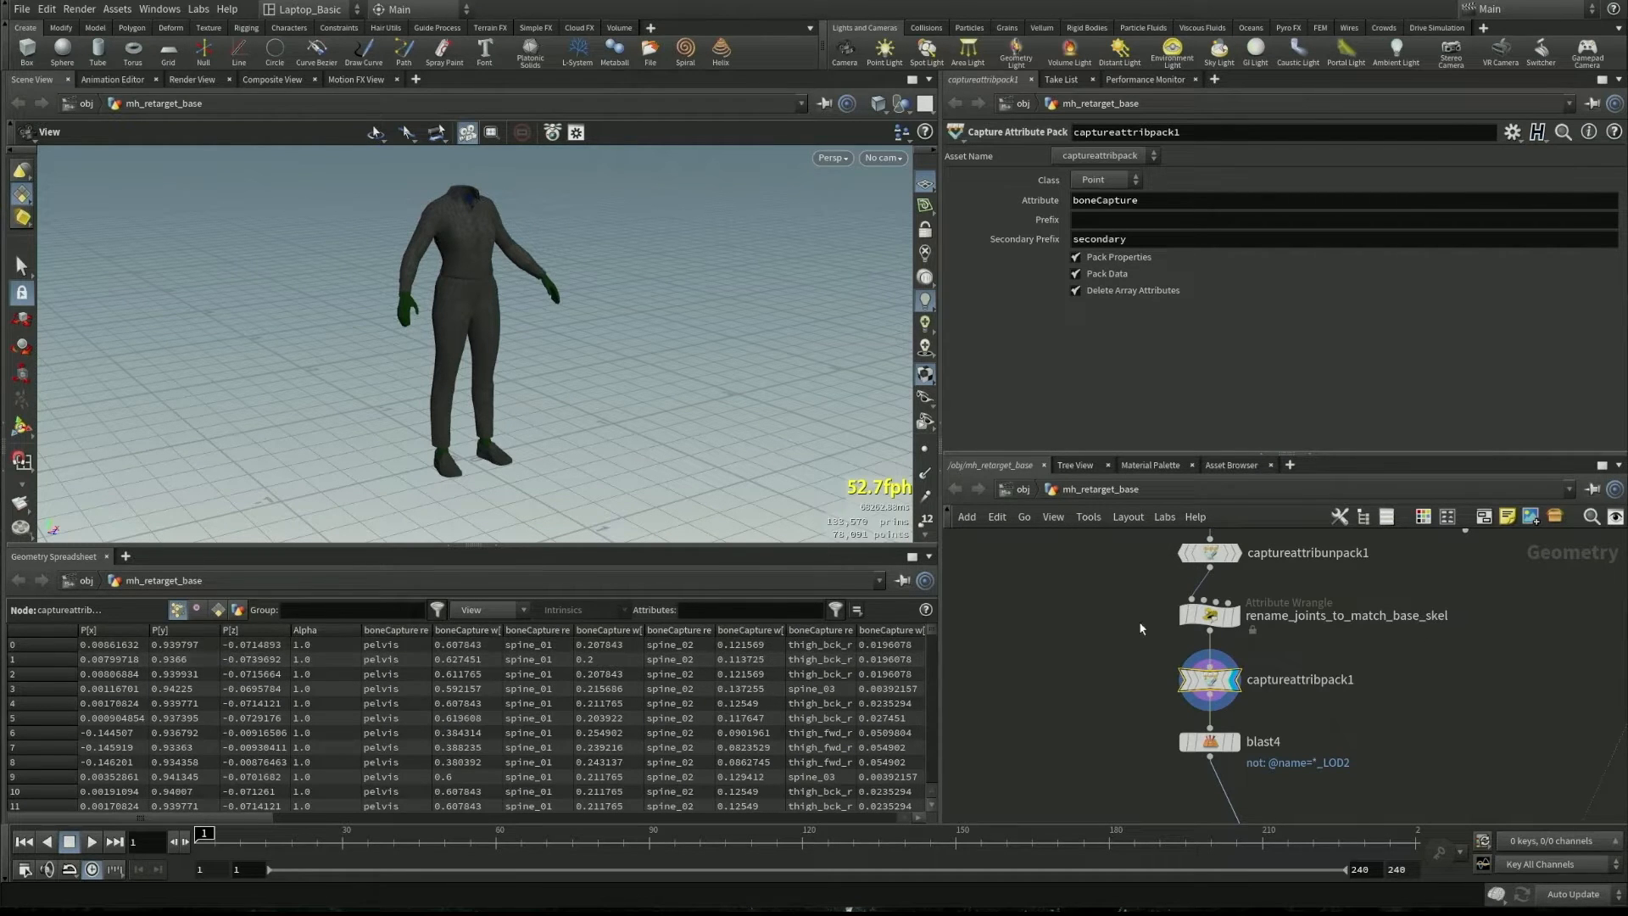
# - Compare the boneCapture joint names on remove_head_elements with those on captureattribpack1 in the geometry spreadsheet
pyautogui.scroll(1, 1210, 551)
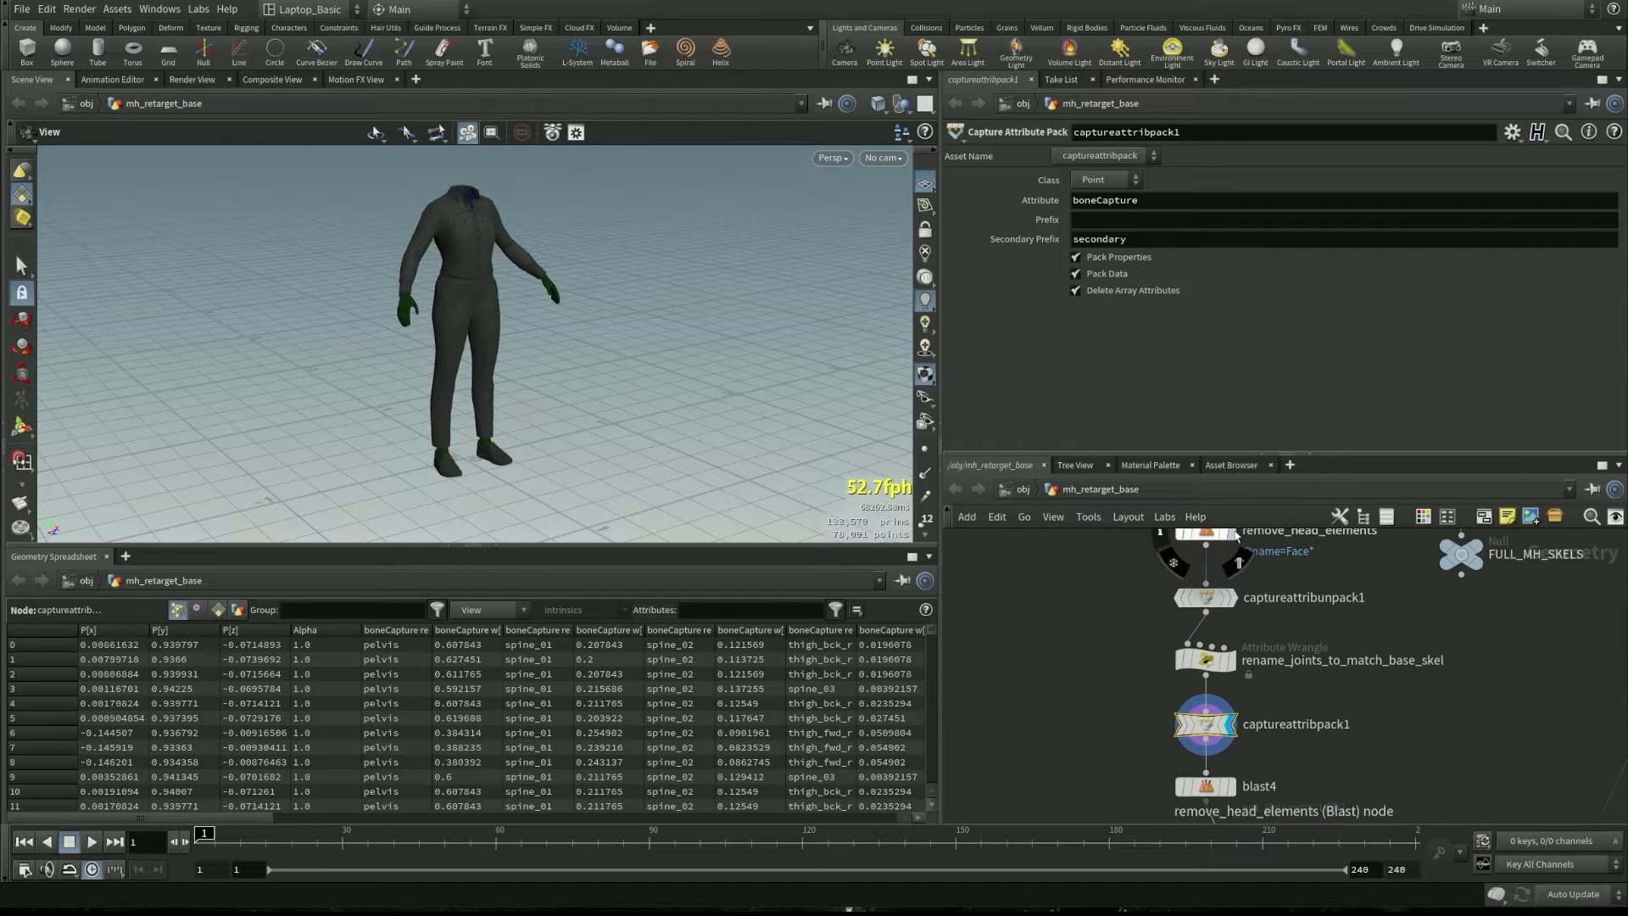
pyautogui.click(1210, 540)
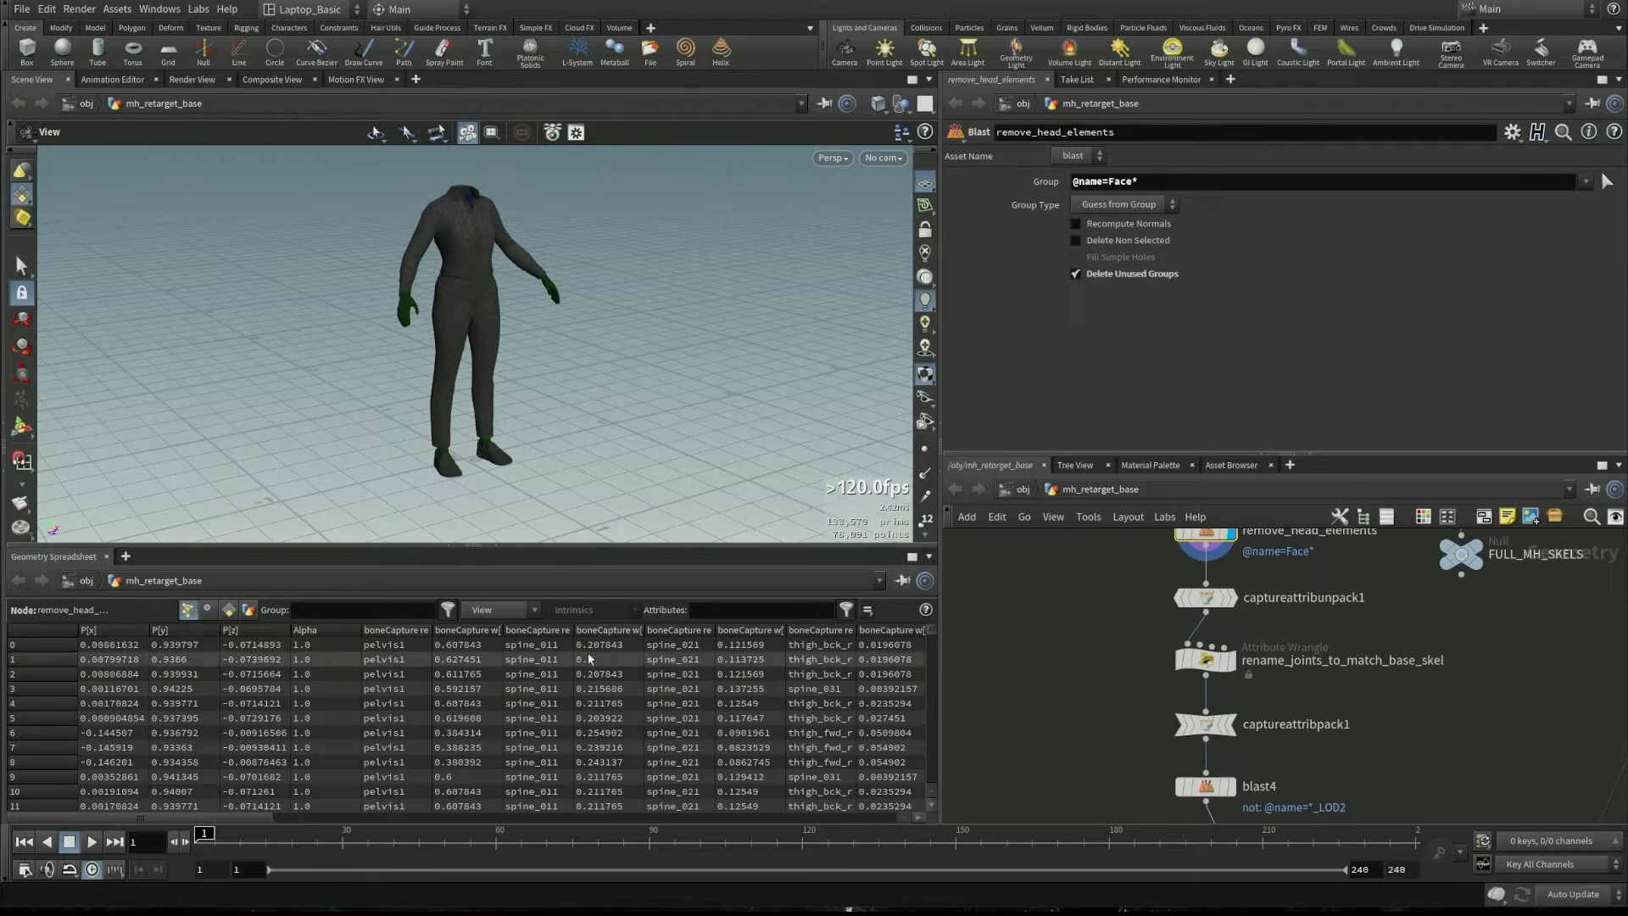
pyautogui.click(1229, 725)
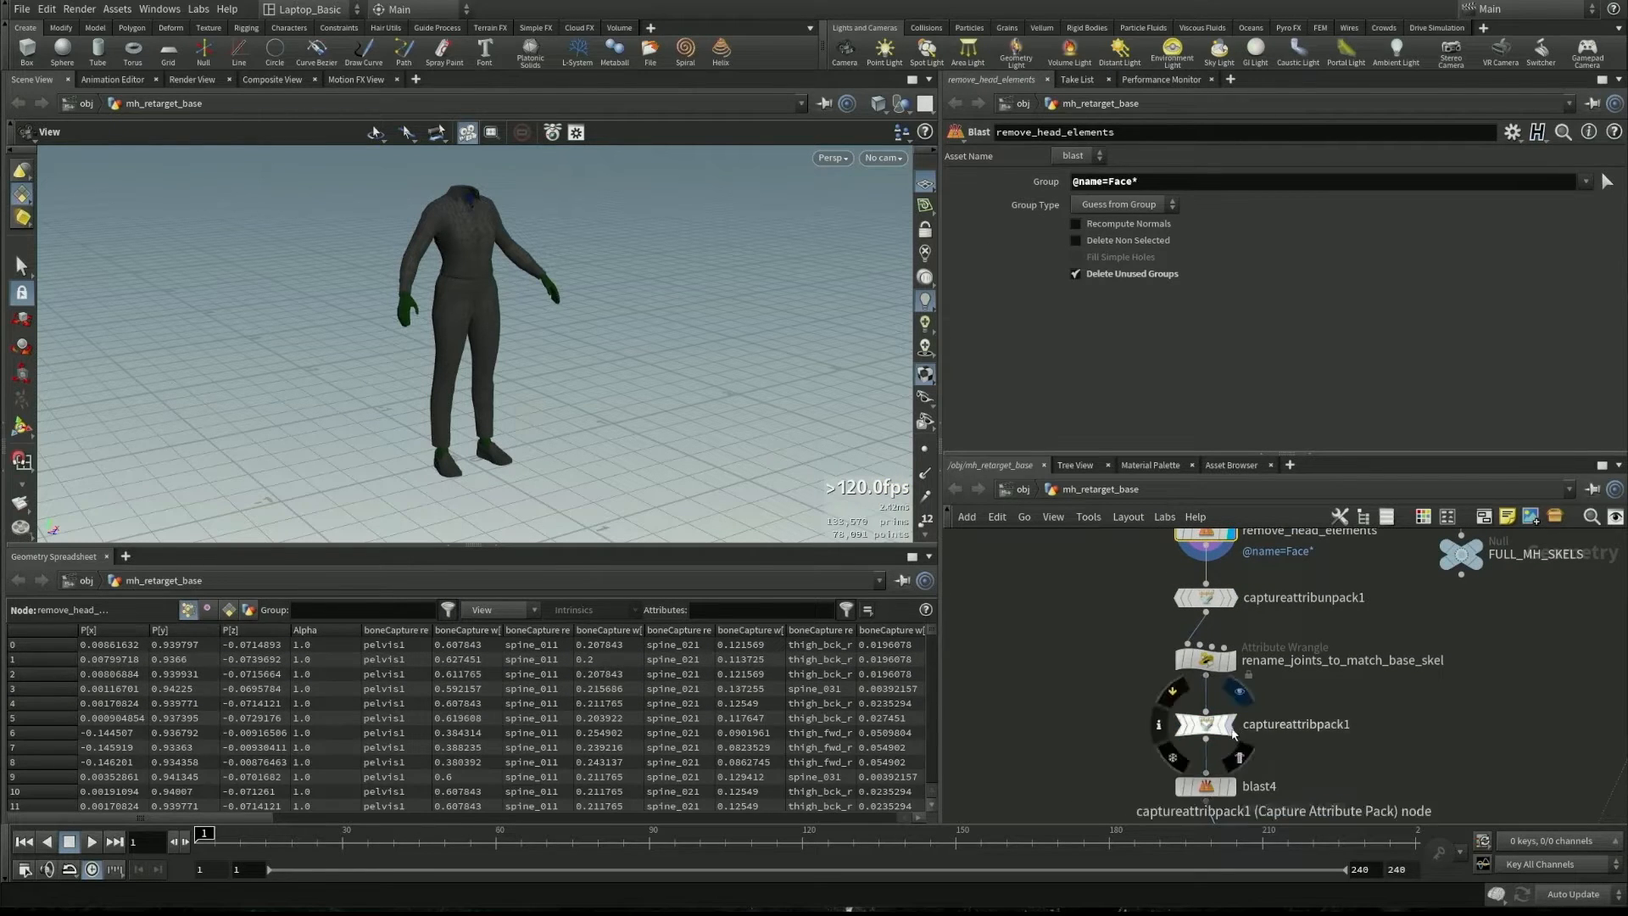
pyautogui.click(1206, 724)
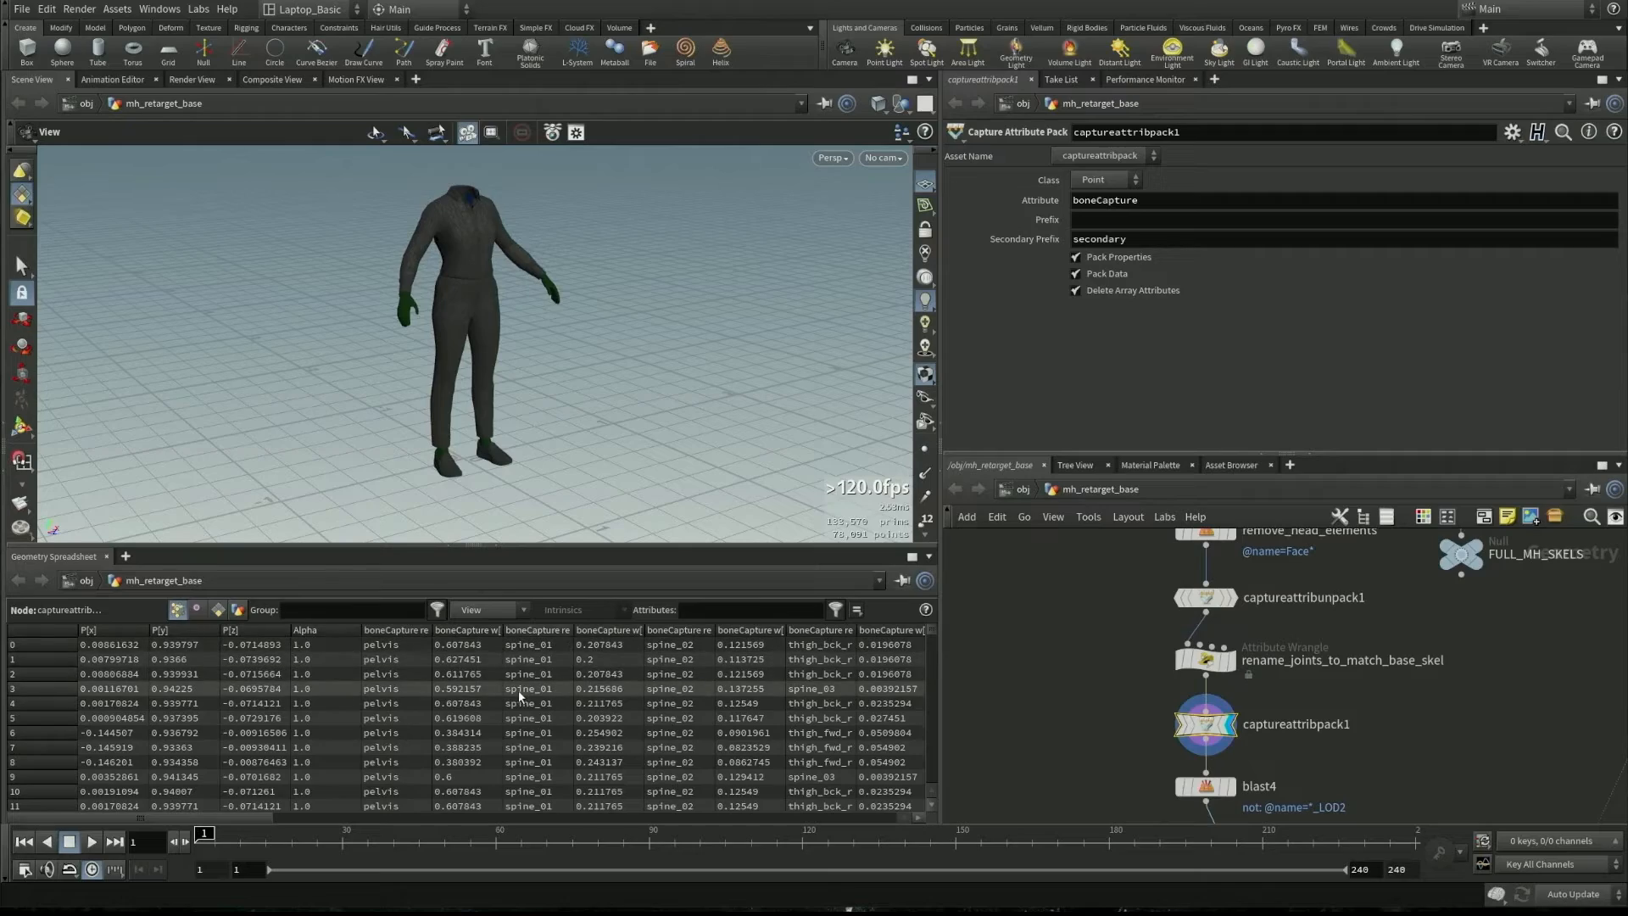
pyautogui.moveTo(1055, 734); pyautogui.dragTo(1059, 680, button='middle')
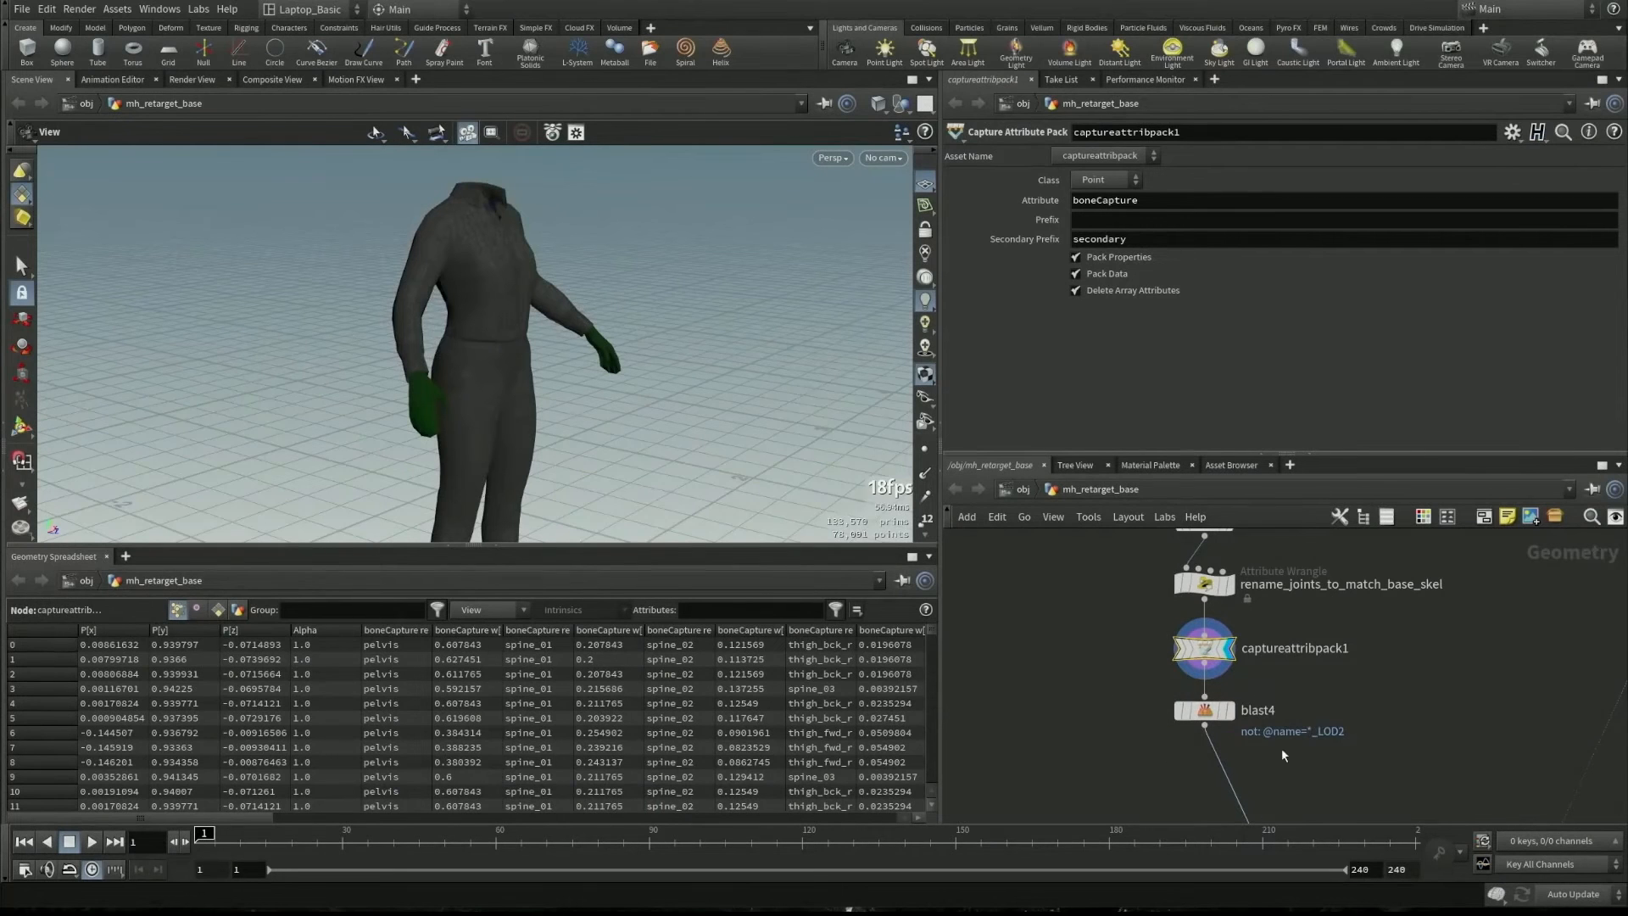
pyautogui.click(1230, 711)
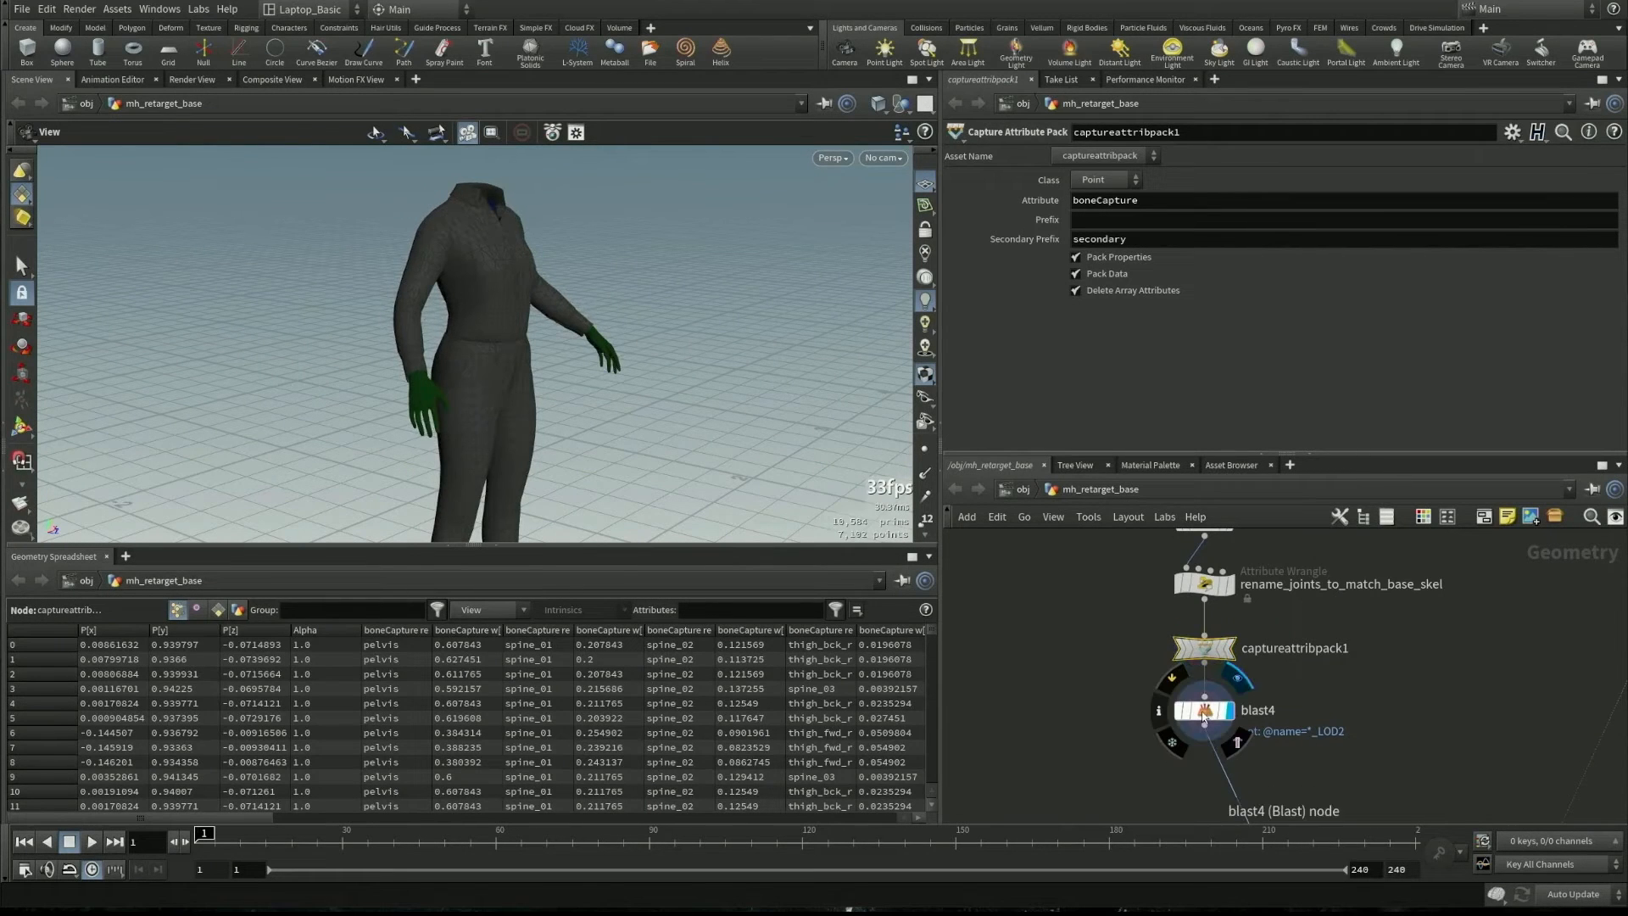
pyautogui.click(1204, 712)
pyautogui.moveTo(484, 314)
pyautogui.mouseDown()
pyautogui.moveTo(439, 310)
pyautogui.moveTo(462, 315)
pyautogui.mouseUp()
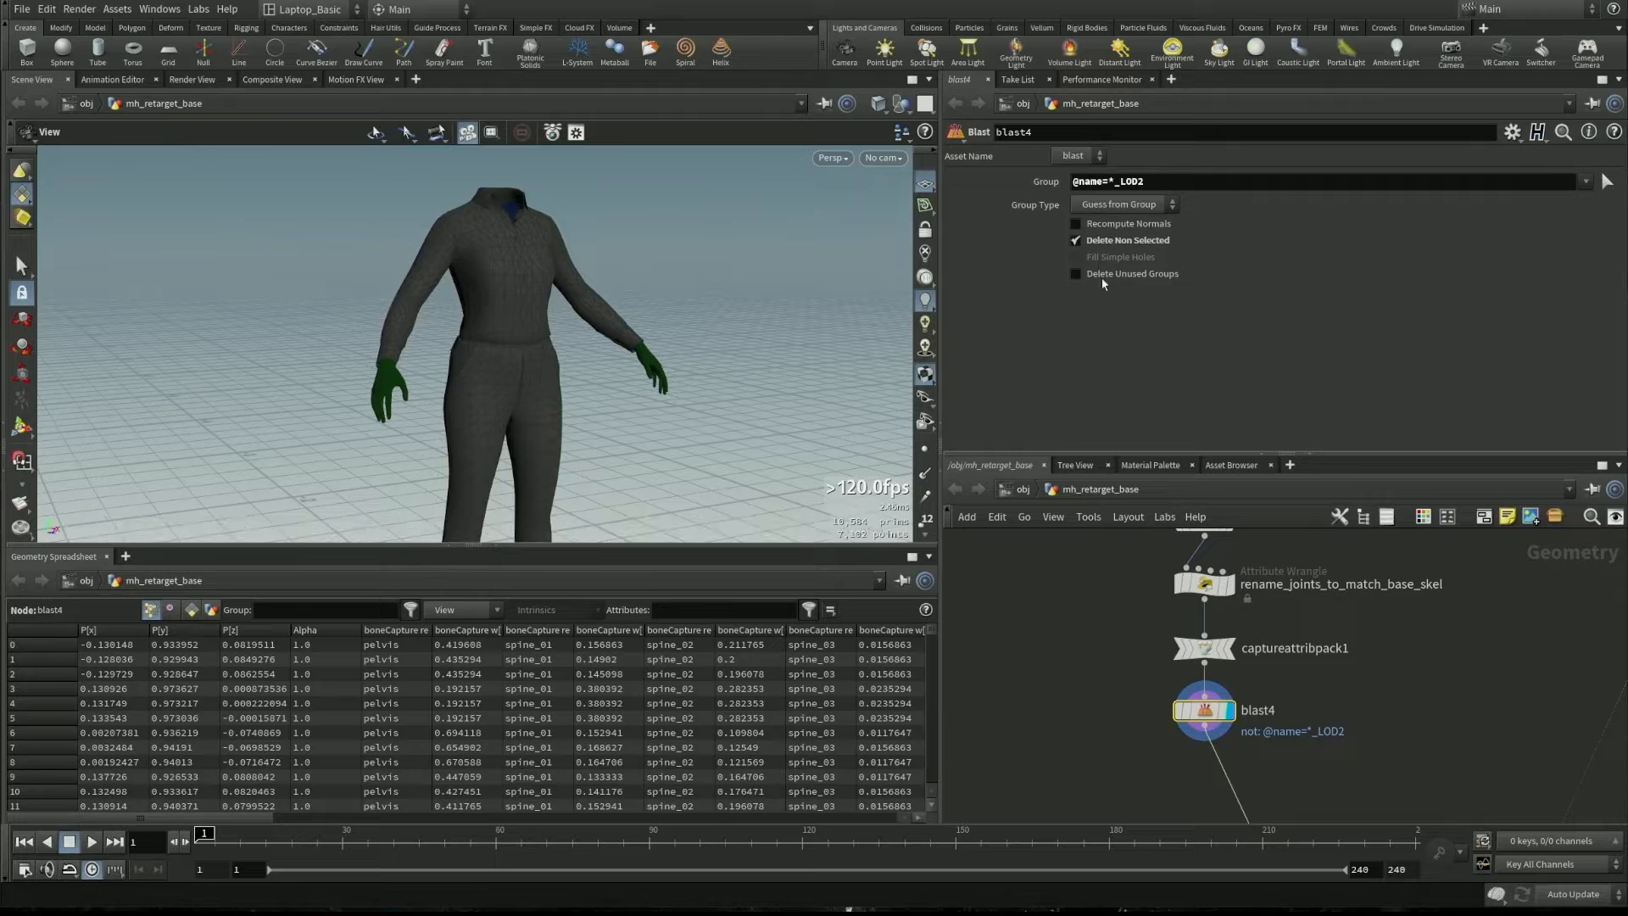
pyautogui.moveTo(1143, 183); pyautogui.dragTo(1137, 183)
pyautogui.write('0')
pyautogui.press('Return')
pyautogui.moveTo(520, 267); pyautogui.dragTo(575, 300)
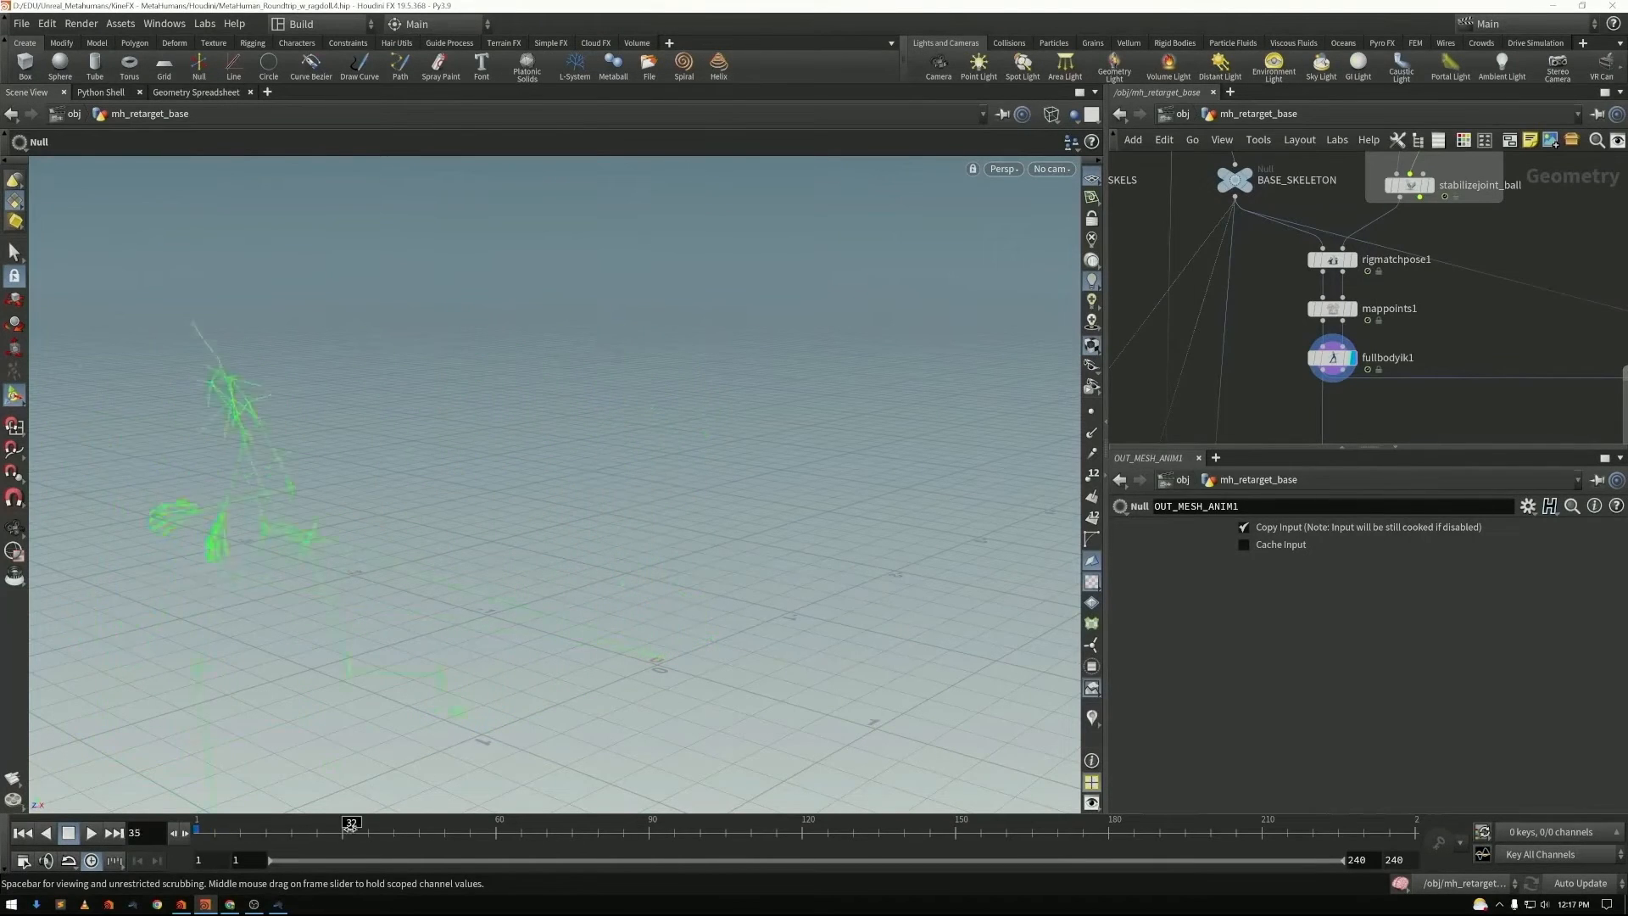
# - Go back to frame 1, display blast4 and view its rest-pose body mesh from several angles
pyautogui.moveTo(351, 824); pyautogui.dragTo(197, 822)
pyautogui.moveTo(1259, 421); pyautogui.dragTo(1362, 364, button='middle')
pyautogui.scroll(-1, 1338, 355)
pyautogui.moveTo(1180, 417); pyautogui.dragTo(1416, 326)
pyautogui.moveTo(1336, 406); pyautogui.dragTo(1446, 375, button='middle')
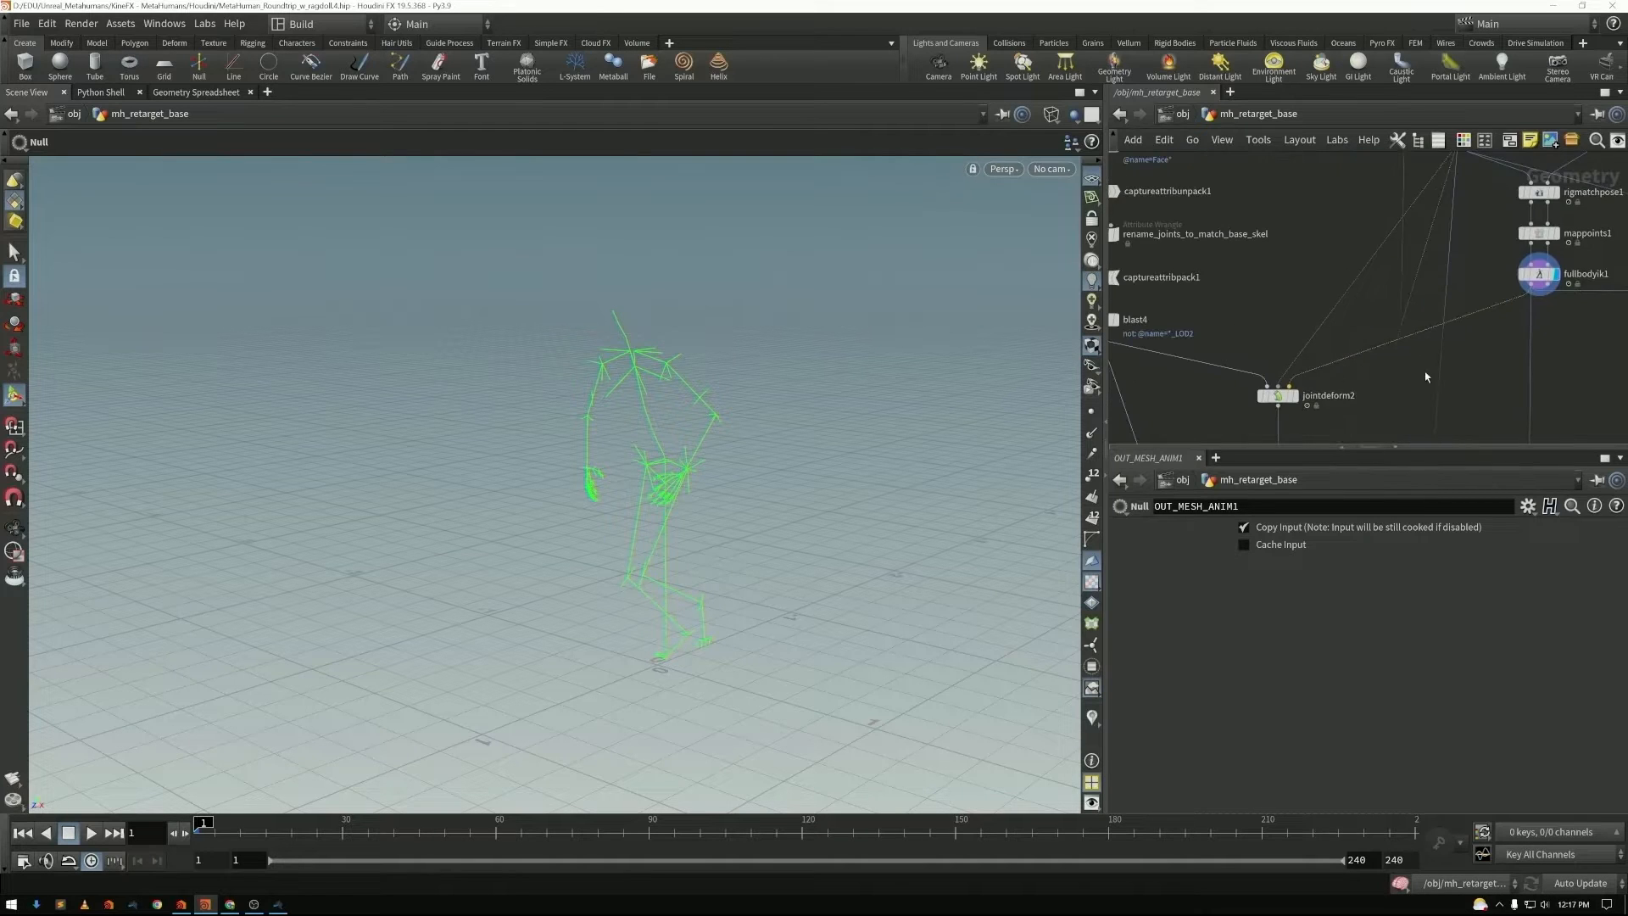
pyautogui.moveTo(1176, 396); pyautogui.dragTo(1321, 436, button='middle')
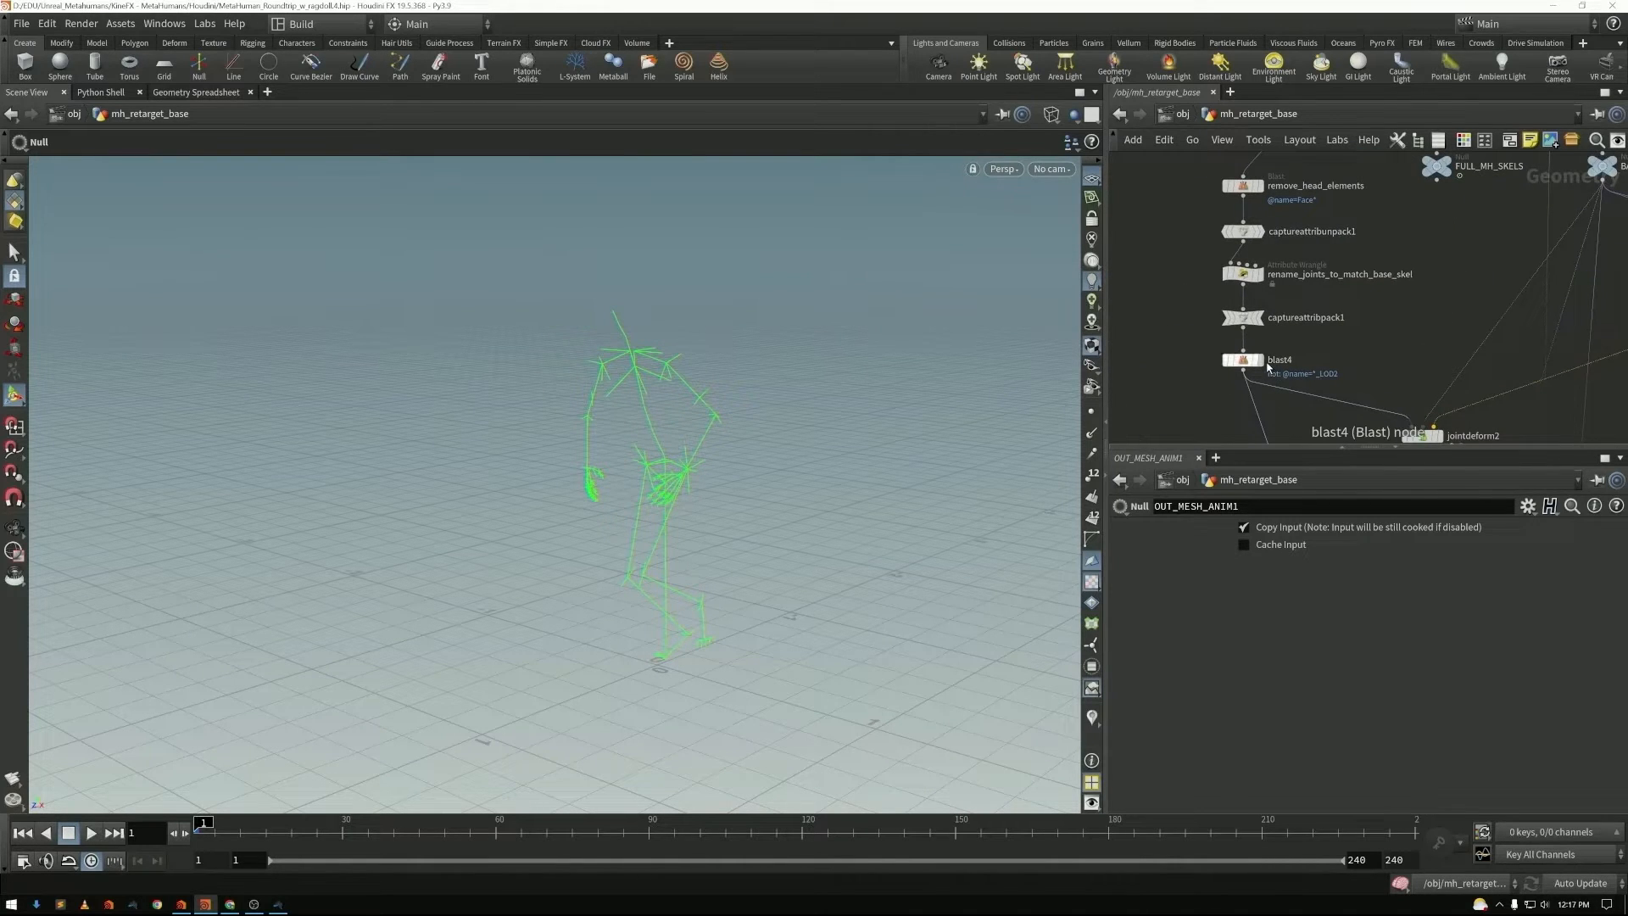
pyautogui.click(1227, 365)
pyautogui.keyDown('alt'); pyautogui.moveTo(593, 390); pyautogui.dragTo(714, 351); pyautogui.keyUp('alt')
pyautogui.keyDown('alt'); pyautogui.moveTo(713, 351); pyautogui.dragTo(1009, 458, button='right'); pyautogui.keyUp('alt')
pyautogui.keyDown('alt'); pyautogui.moveTo(1009, 457); pyautogui.dragTo(823, 393, button='middle'); pyautogui.keyUp('alt')
pyautogui.keyDown('alt'); pyautogui.moveTo(823, 394); pyautogui.dragTo(747, 402, button='right'); pyautogui.keyUp('alt')
pyautogui.moveTo(747, 402); pyautogui.dragTo(831, 399)
# - Display jointdeform2 and view the body mesh deformed by the retargeted skeleton
pyautogui.moveTo(1406, 323); pyautogui.dragTo(1362, 276, button='middle')
pyautogui.click(1368, 371)
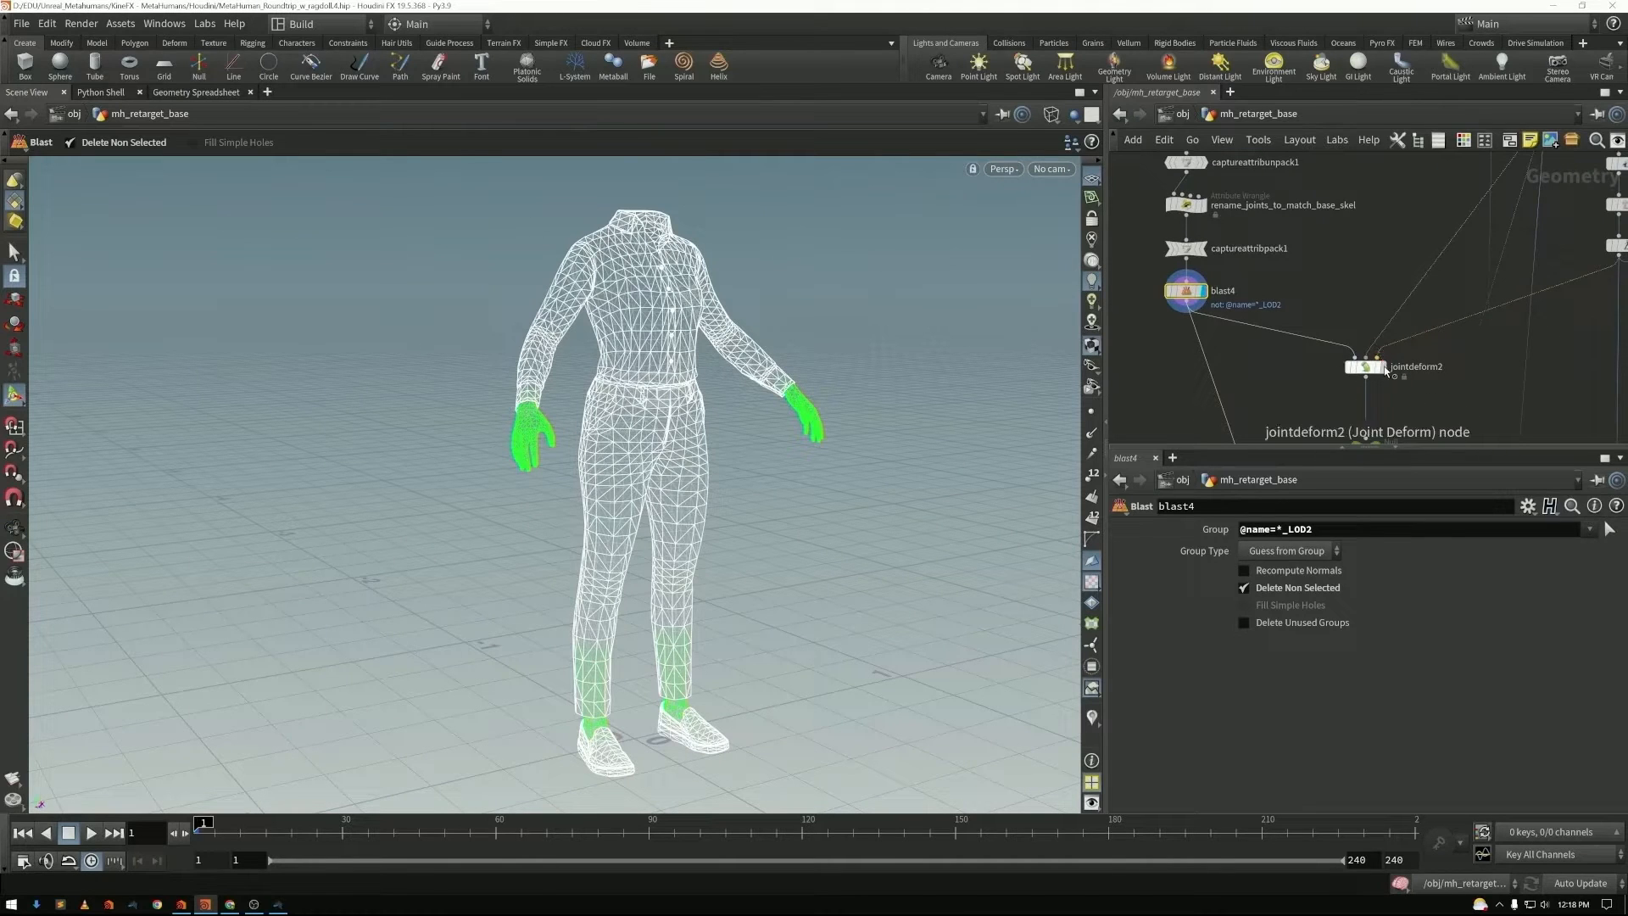
pyautogui.press('r')
pyautogui.press('Escape')
pyautogui.moveTo(644, 424); pyautogui.dragTo(720, 465)
pyautogui.scroll(-5, 738, 458)
pyautogui.press('Return')
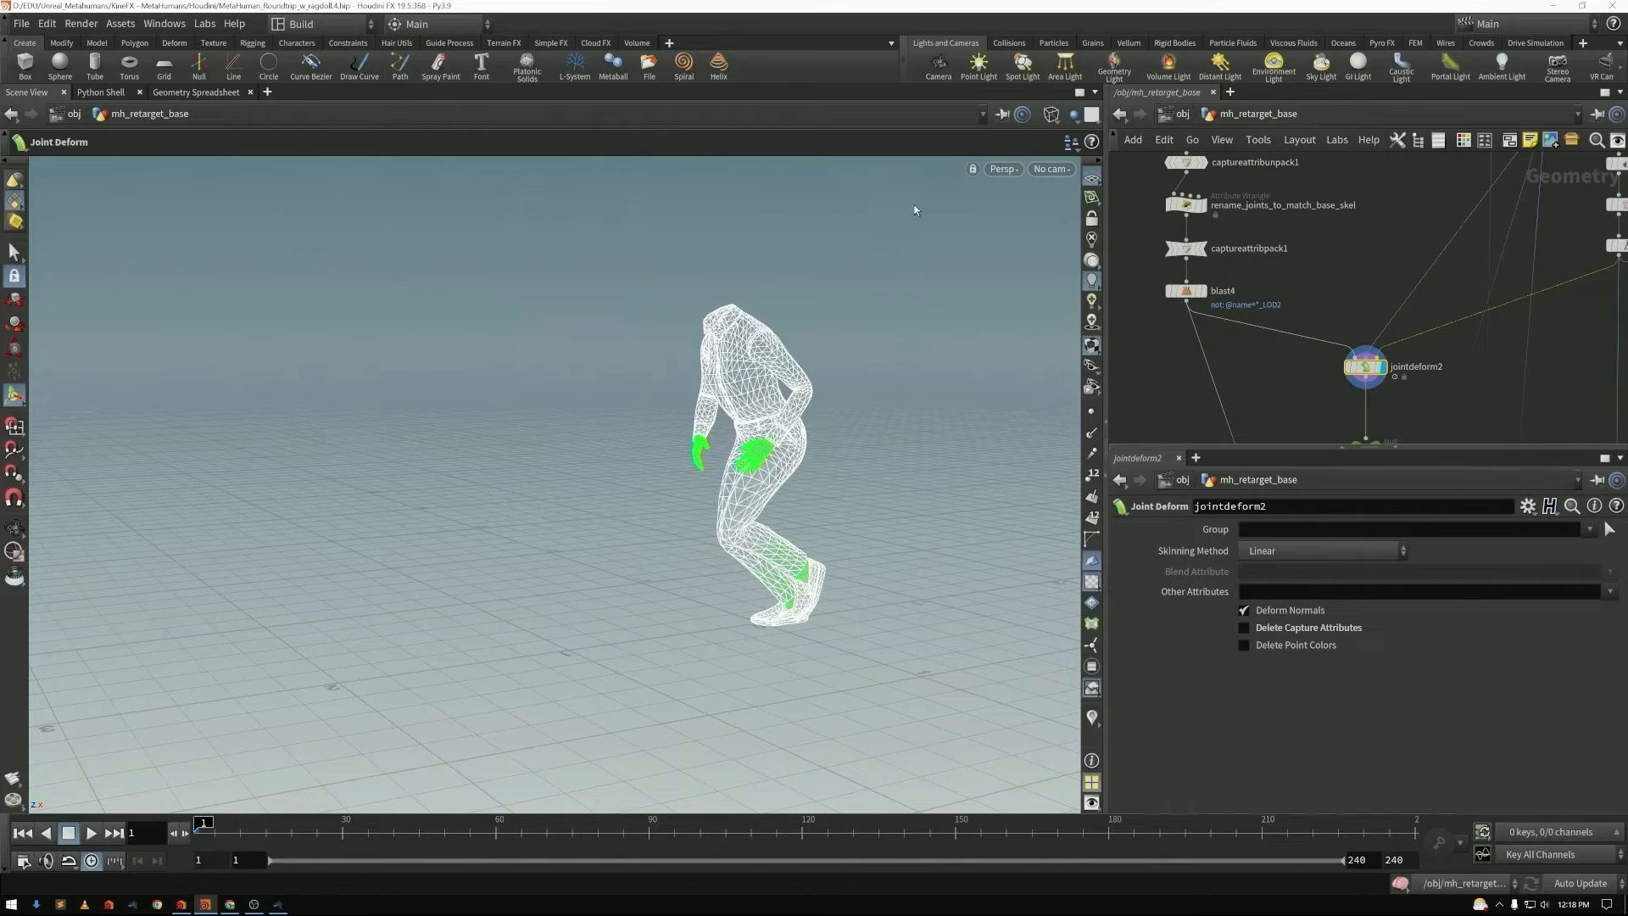
# - Look through the cam_anim camera, scrub the deformed mesh's animation and return to frame 1
pyautogui.click(1050, 169)
pyautogui.click(1102, 251)
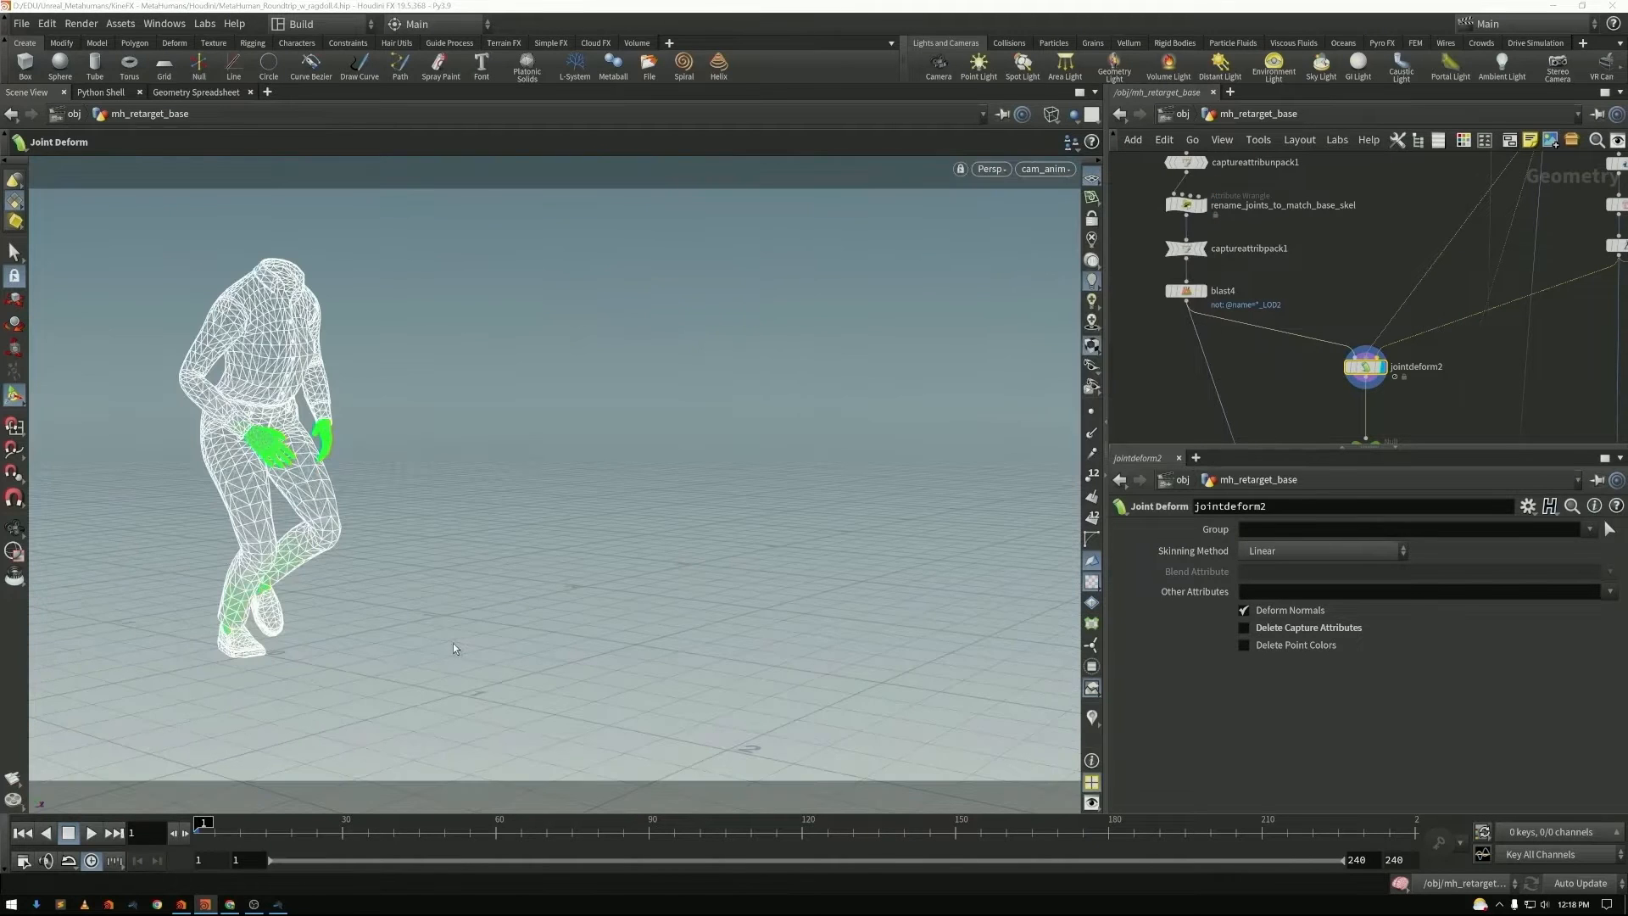
pyautogui.moveTo(203, 829); pyautogui.dragTo(443, 838)
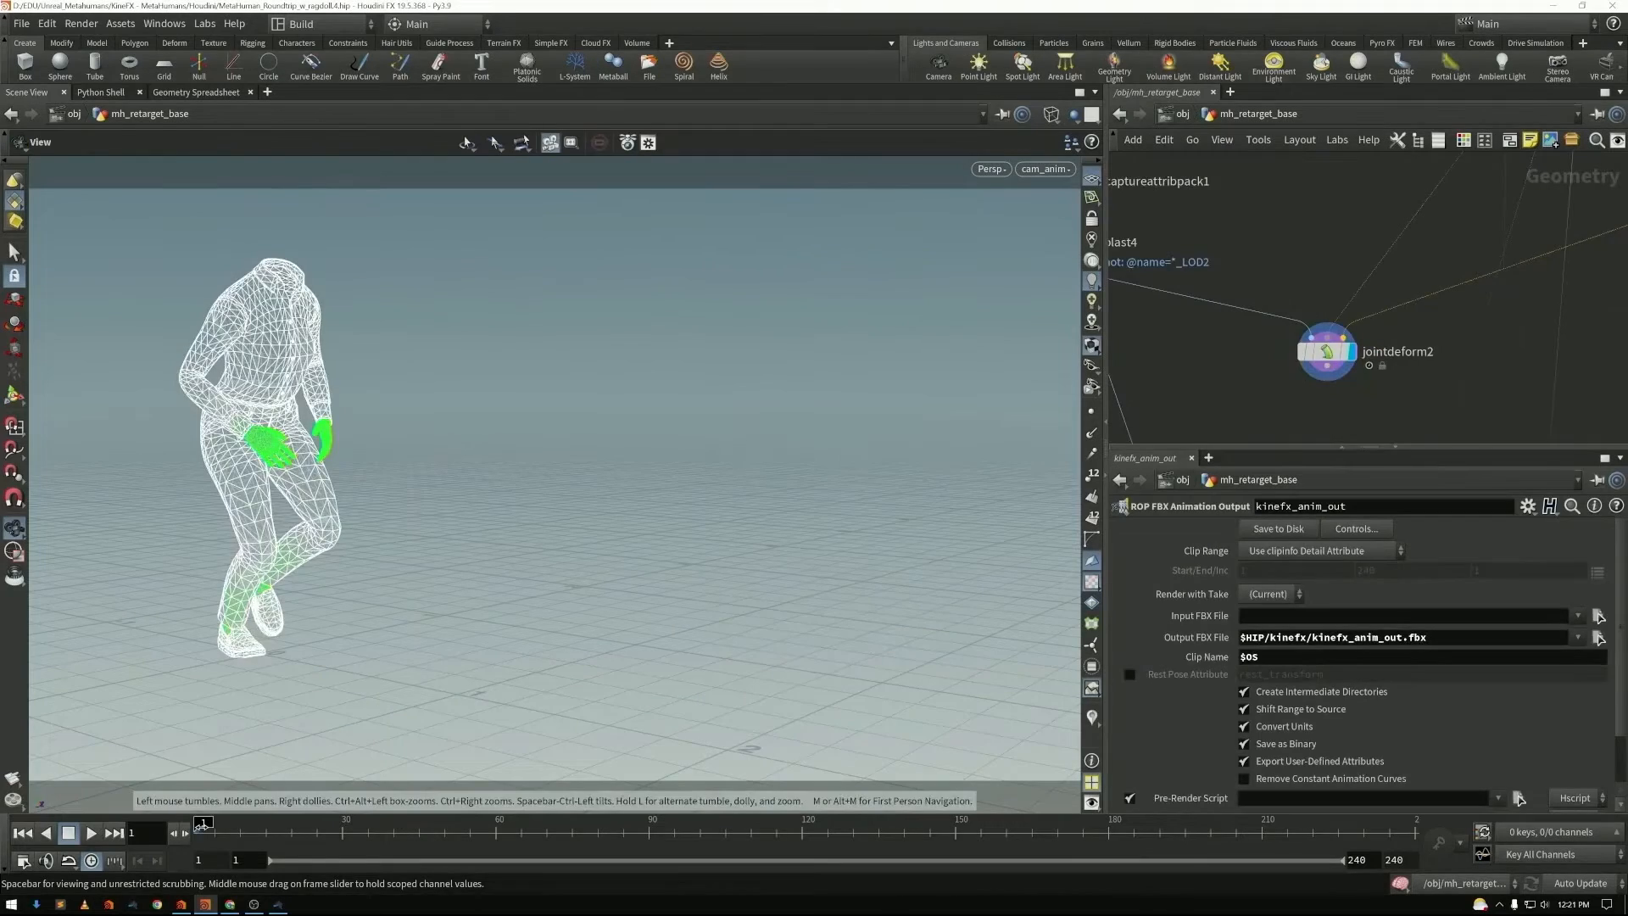
pyautogui.moveTo(222, 829); pyautogui.dragTo(246, 828)
pyautogui.moveTo(395, 832); pyautogui.dragTo(197, 832)
# - Display and select fullbodyik1 to show the retargeted skeleton at frame 1 and its solver settings
pyautogui.scroll(-2, 1426, 268)
pyautogui.moveTo(1425, 268); pyautogui.dragTo(1344, 340, button='middle')
pyautogui.scroll(5, 1344, 344)
pyautogui.click(1344, 339)
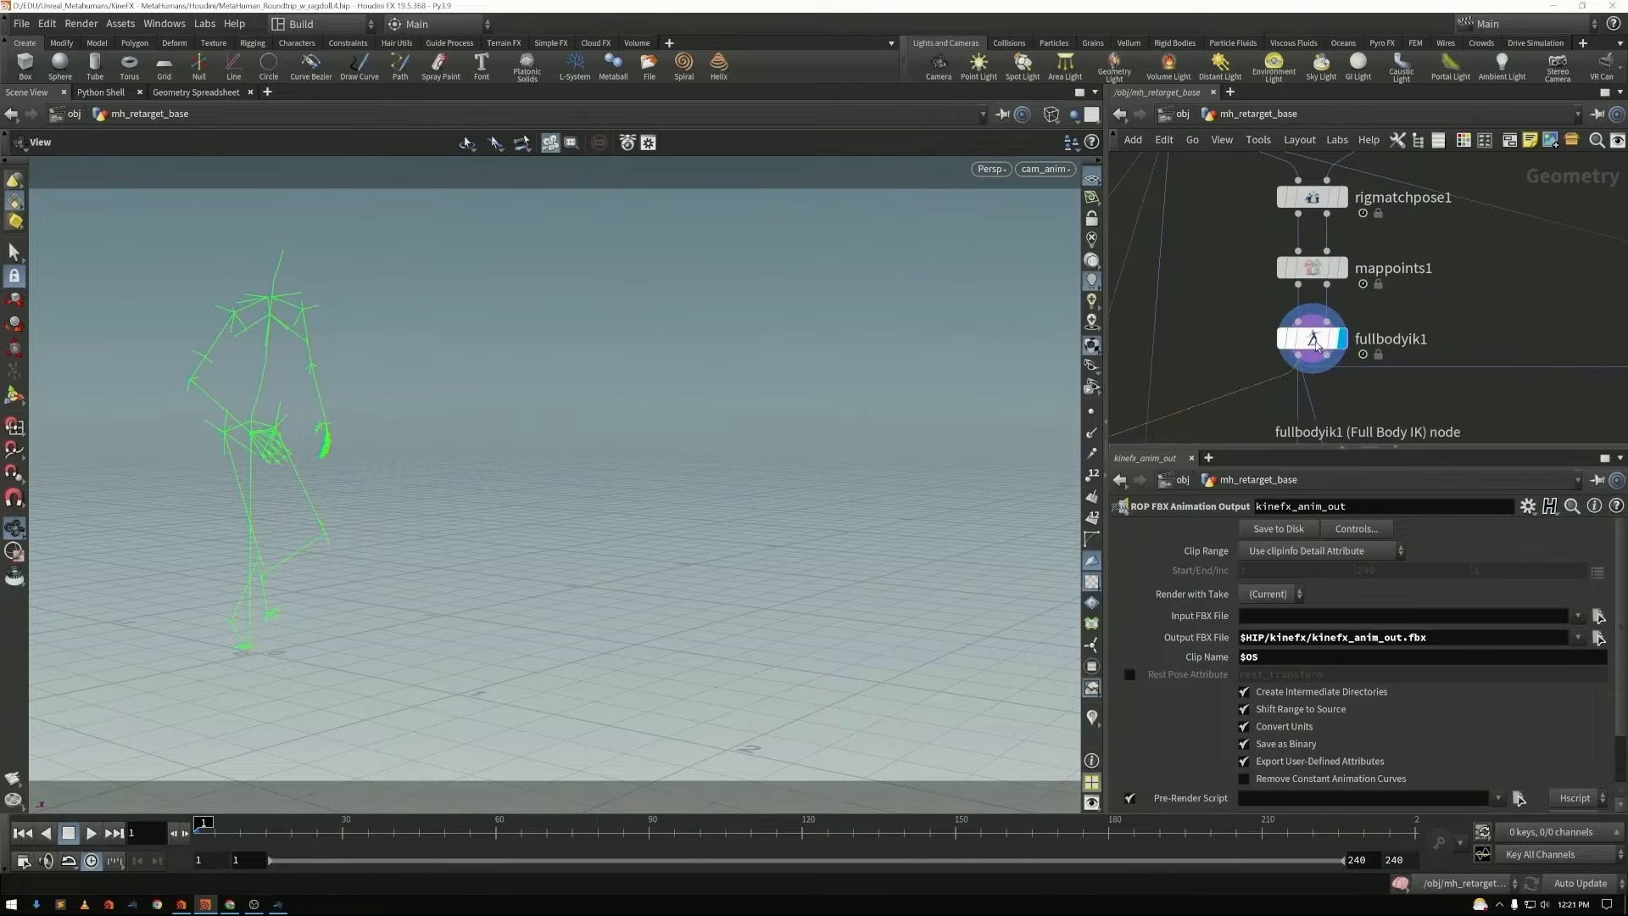
pyautogui.click(1315, 339)
pyautogui.moveTo(204, 824)
pyautogui.mouseDown()
pyautogui.moveTo(289, 831)
pyautogui.moveTo(198, 831)
pyautogui.mouseUp()
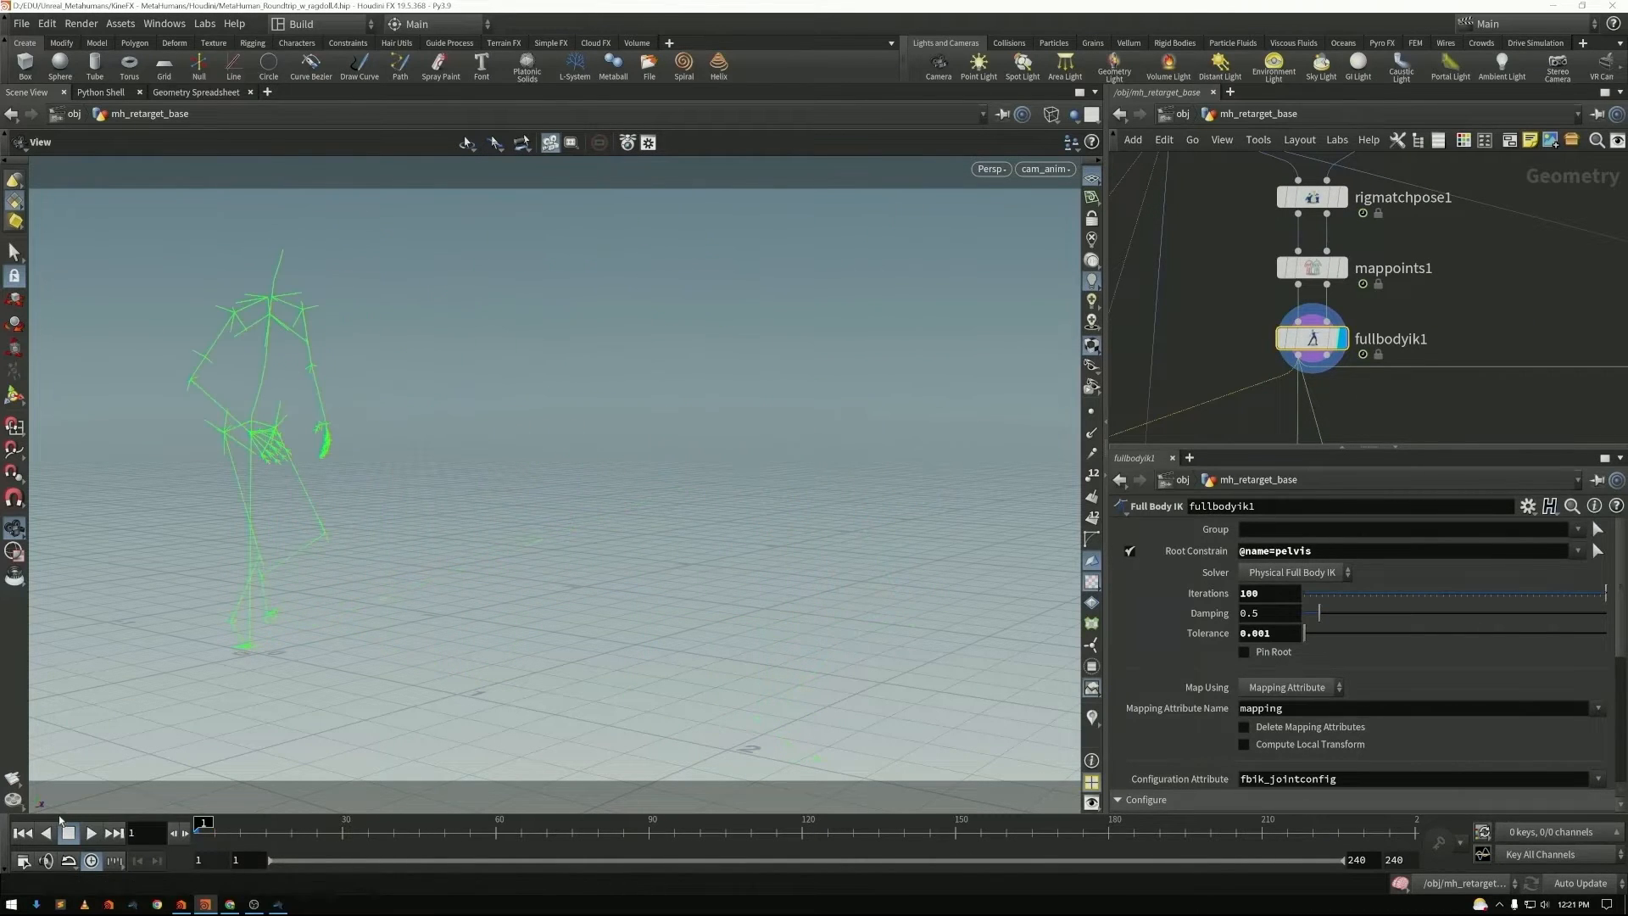
# - Export the fullbodyik1 animation with the kinefx_anim_out node to $HIP/kinefx/kinefx_anim_out.fbx
pyautogui.scroll(-5, 1412, 305)
pyautogui.click(1350, 336)
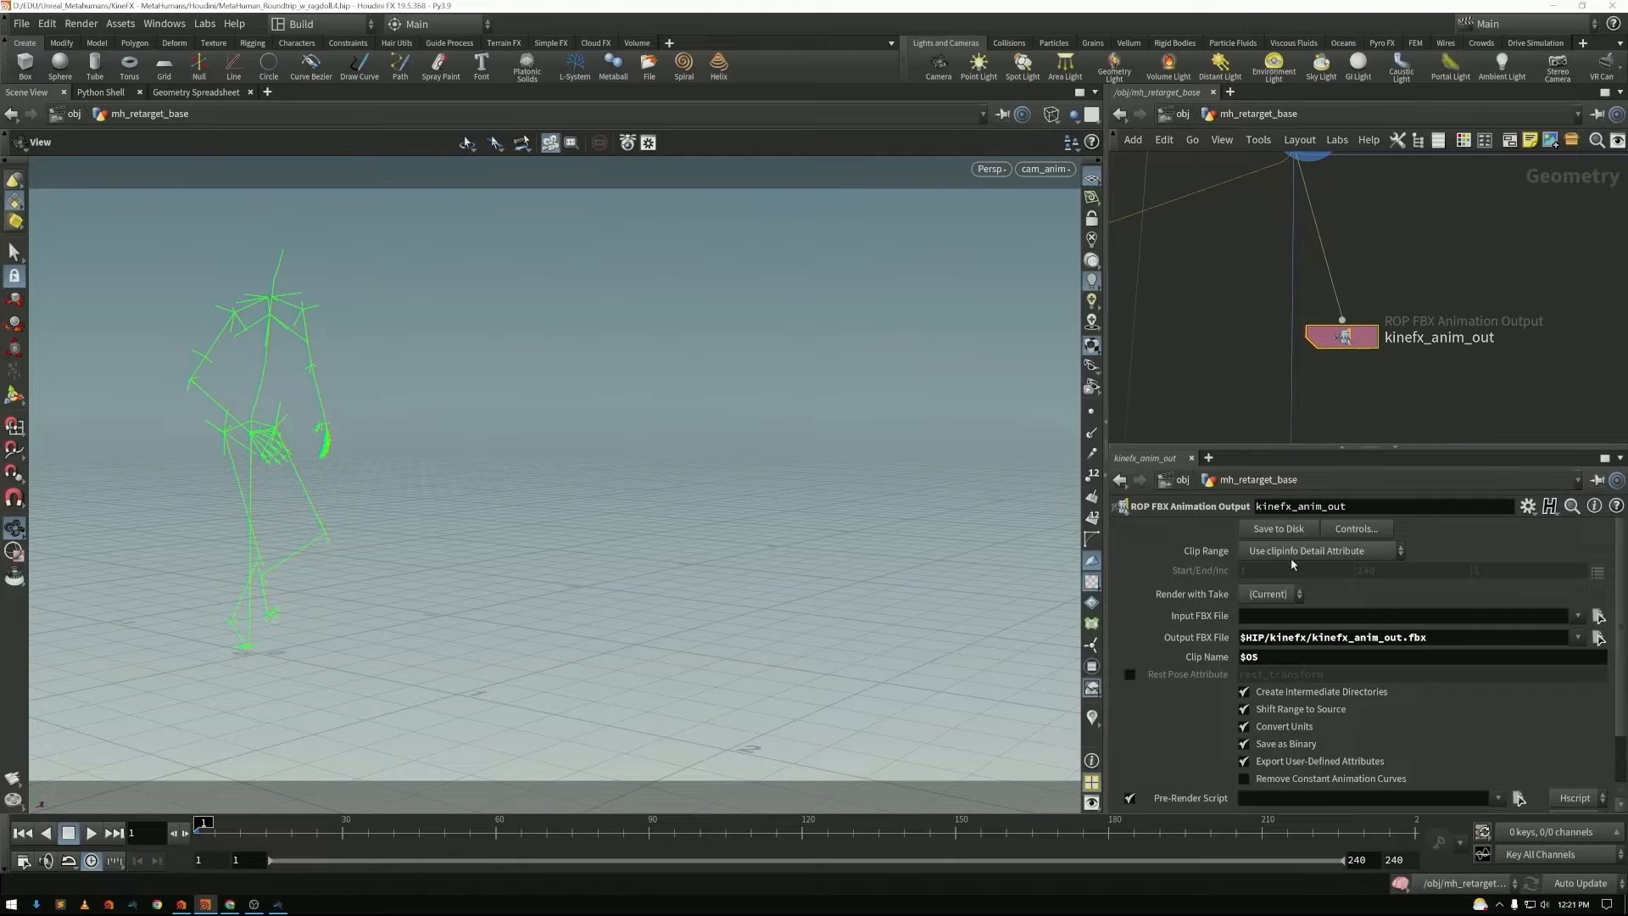
pyautogui.click(1200, 660)
pyautogui.click(1200, 658)
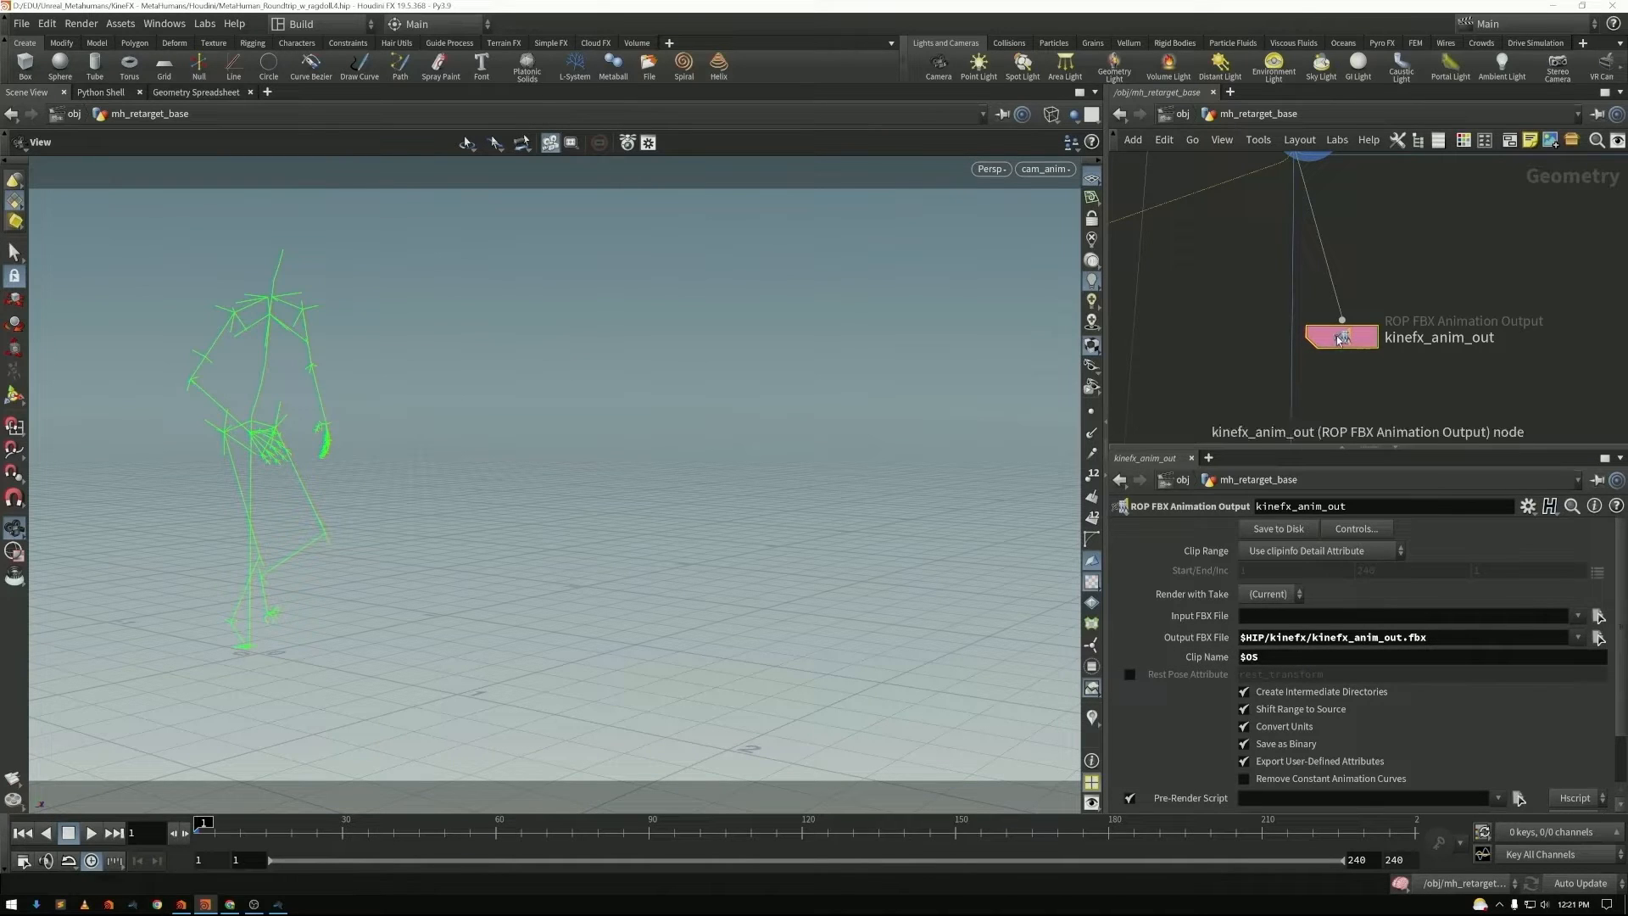
pyautogui.click(1278, 529)
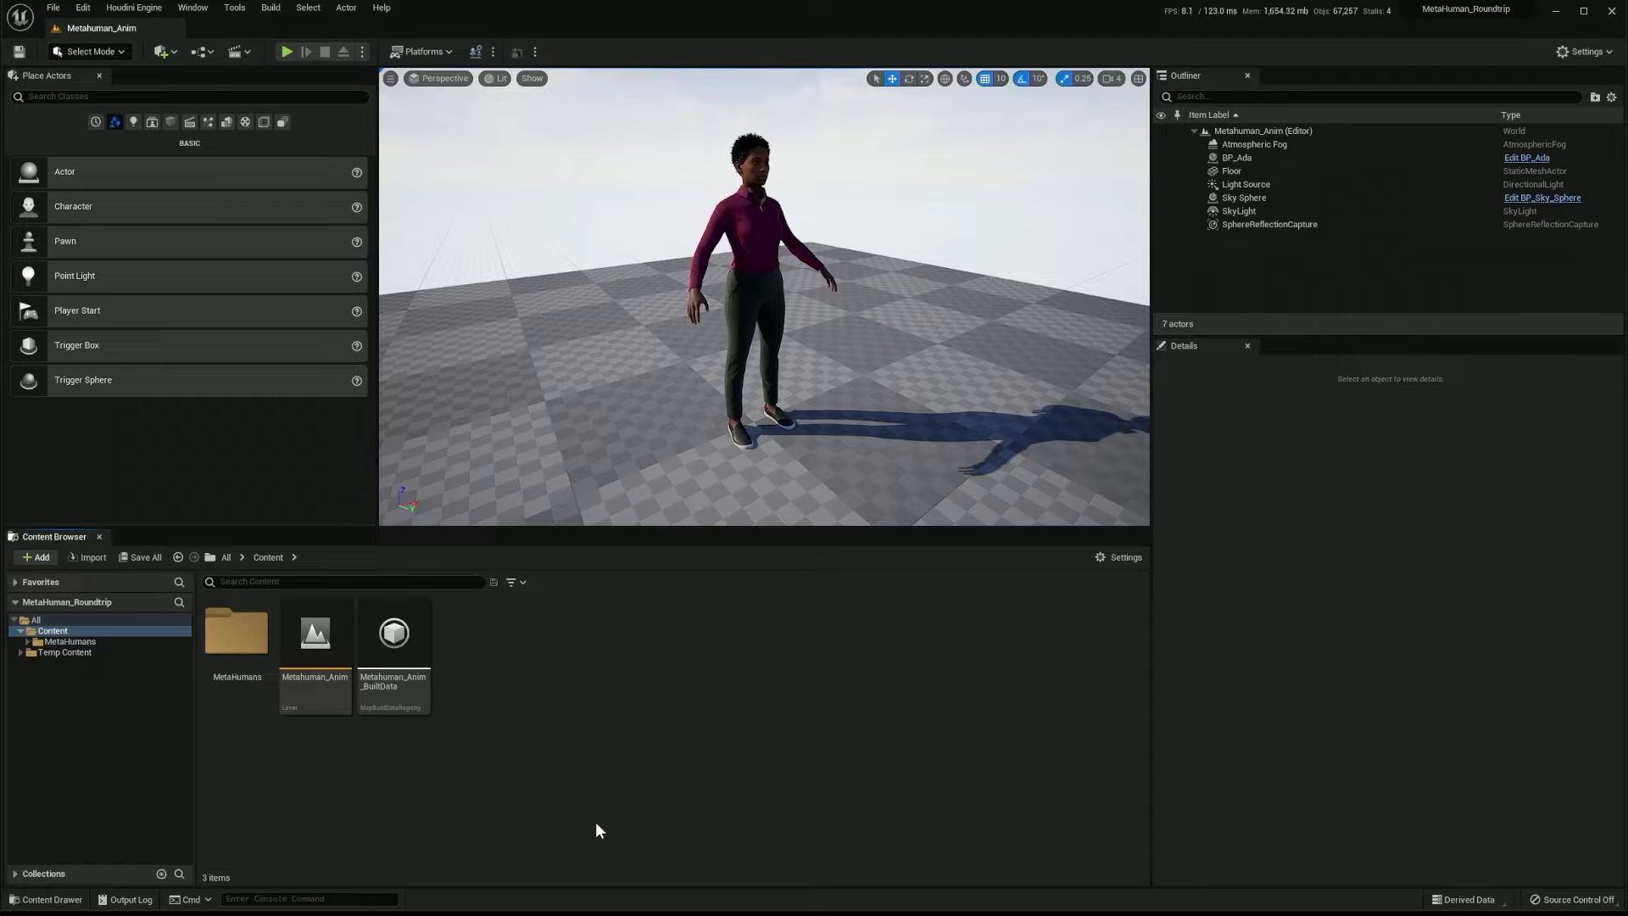
# - In Unreal Editor, create a folder named KineFX_Anim inside the project's Content folder
pyautogui.rightClick(410, 791)
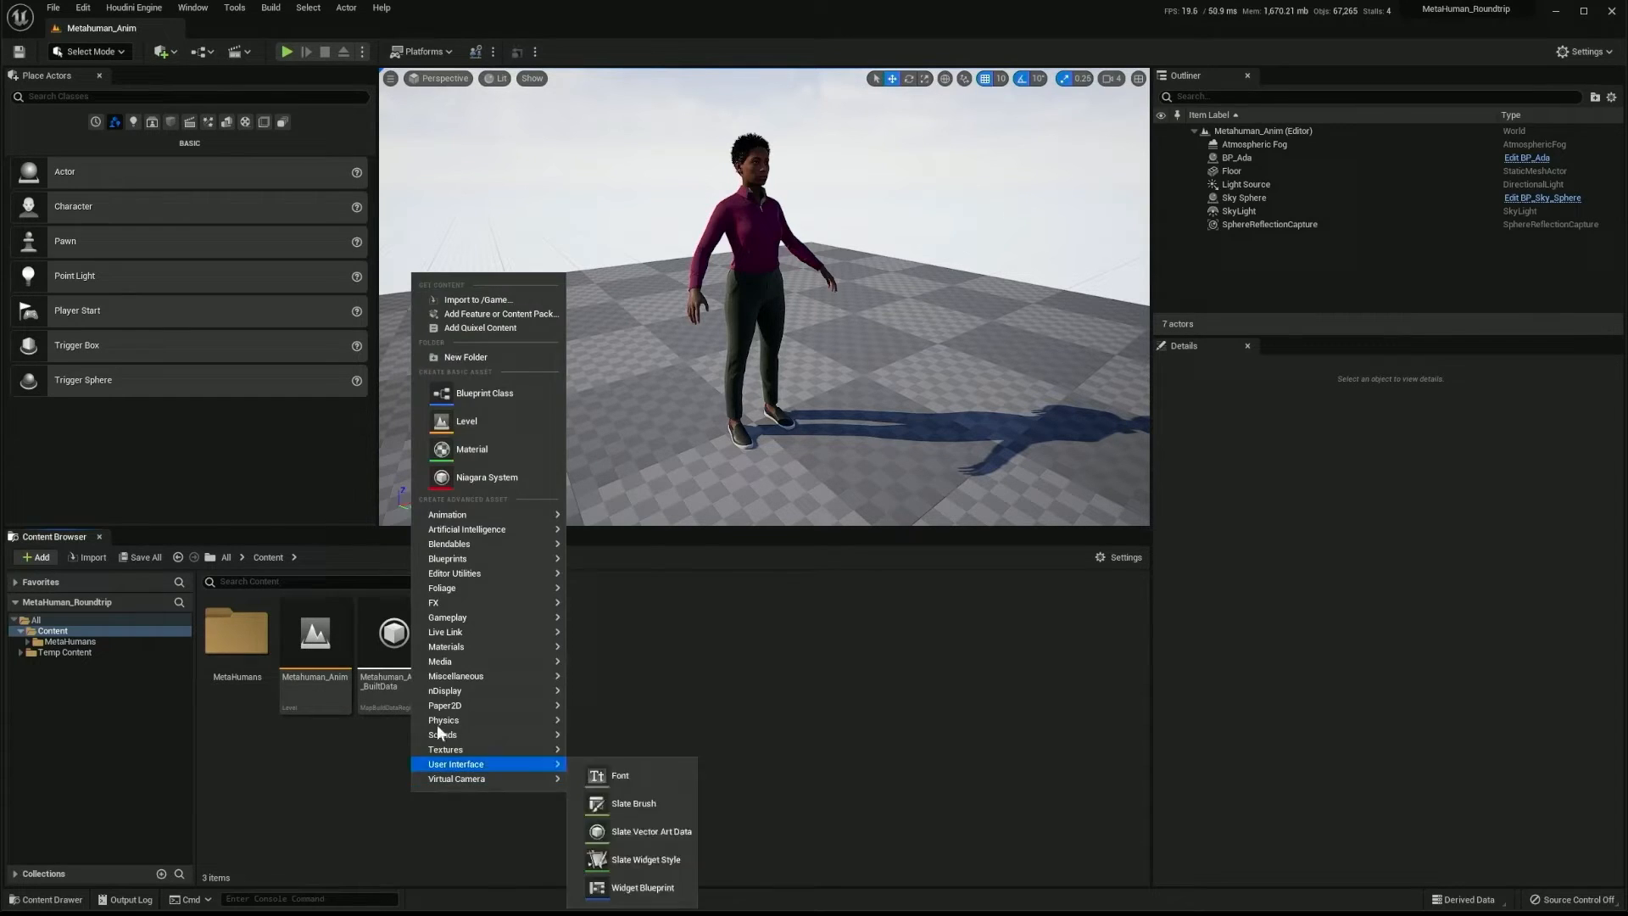
pyautogui.click(462, 358)
pyautogui.write('KineFX Anim')
pyautogui.press('BackSpace')
pyautogui.press('BackSpace')
pyautogui.press('BackSpace')
pyautogui.press('BackSpace')
pyautogui.press('BackSpace')
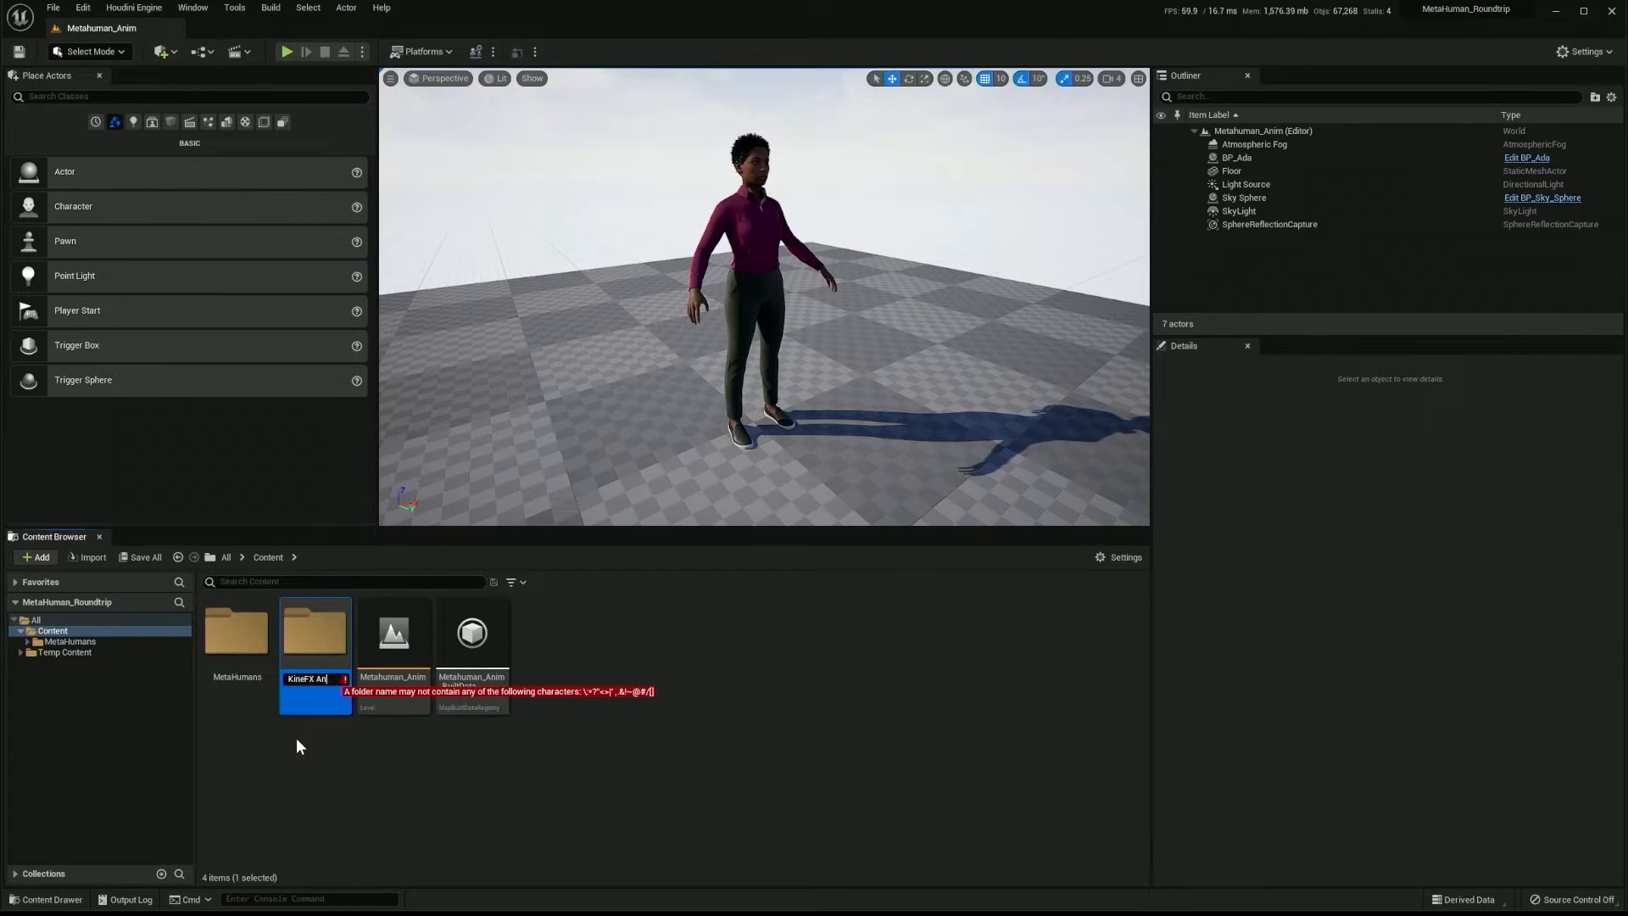
pyautogui.write('_Anim')
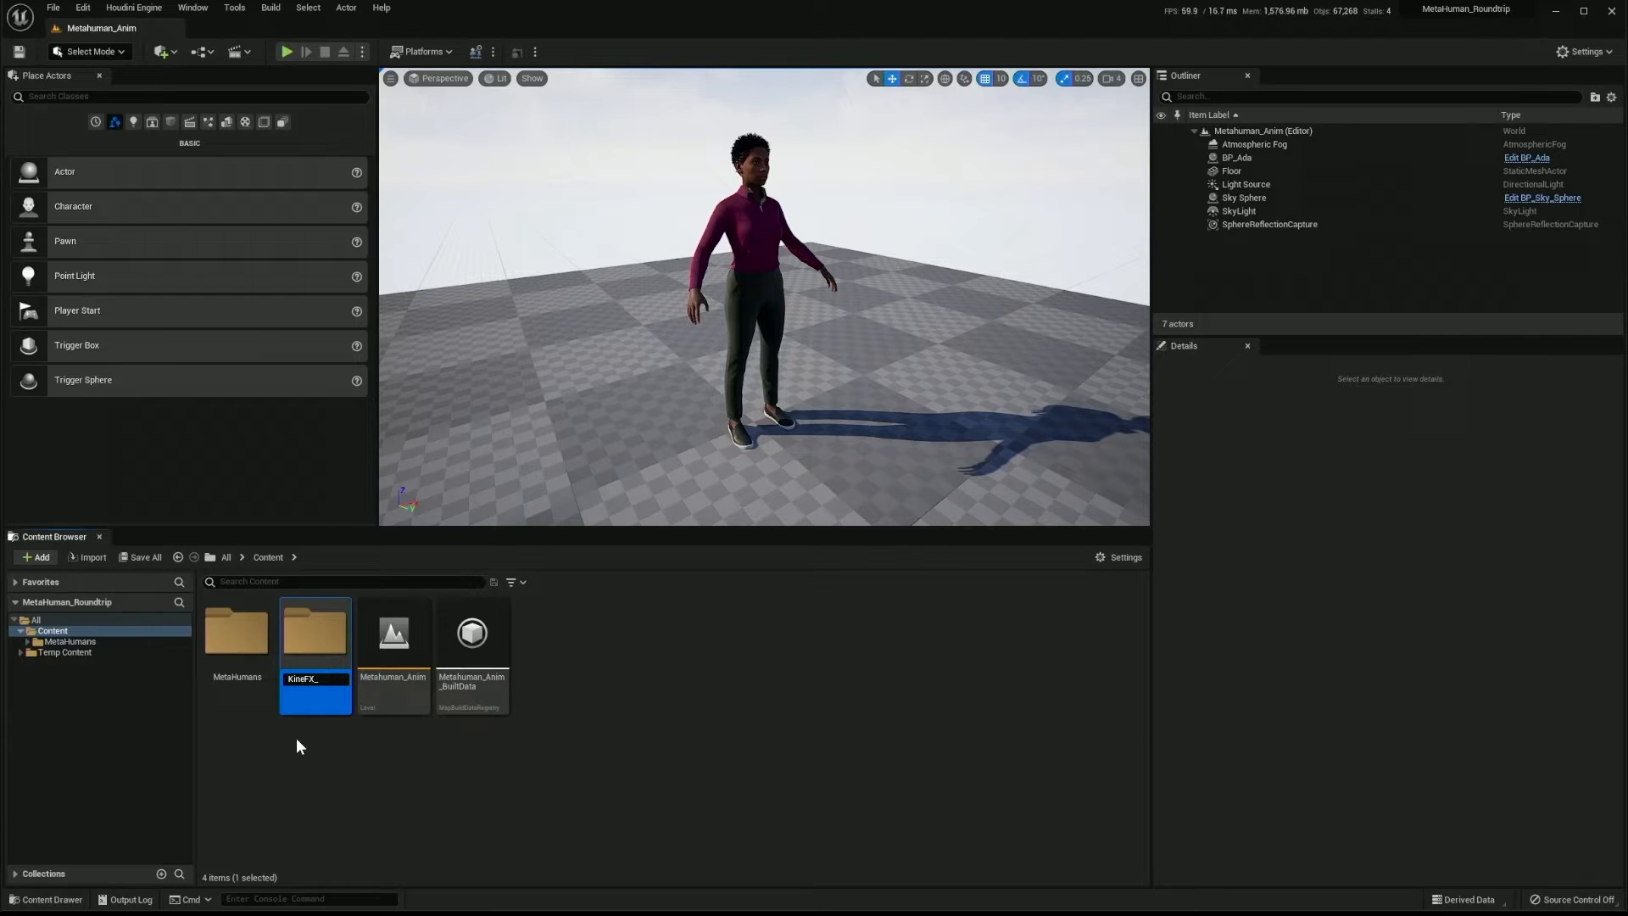
pyautogui.press('Return')
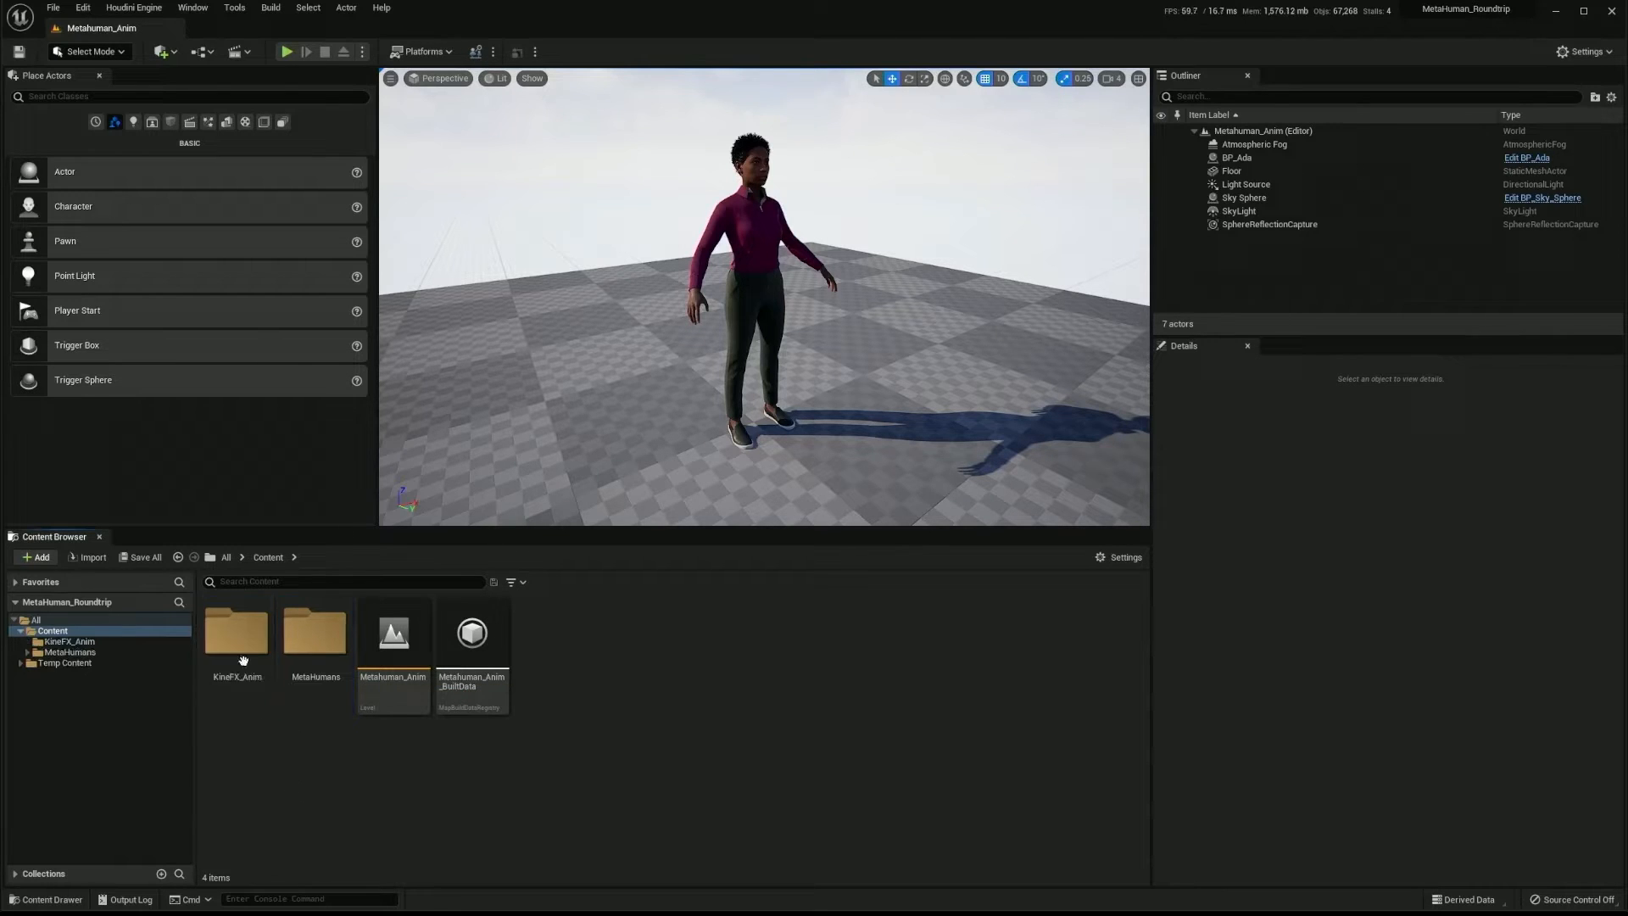
# - Open the KineFX_Anim folder and choose kinefx_anim_out.fbx from the kinefx directory for import into it
pyautogui.doubleClick(242, 652)
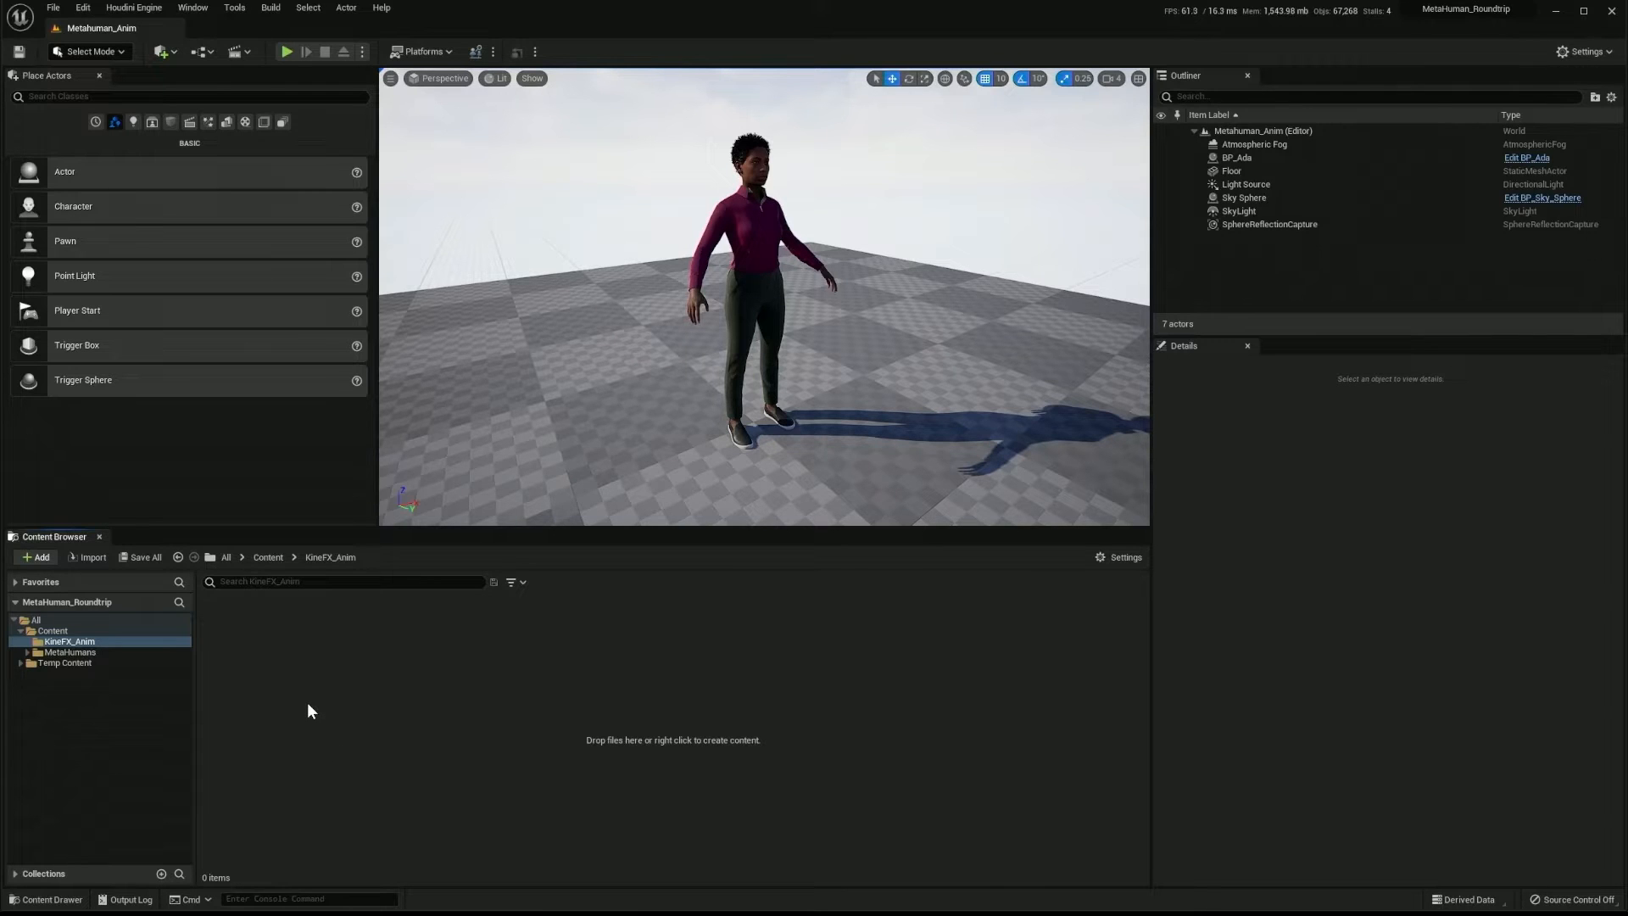
pyautogui.rightClick(307, 702)
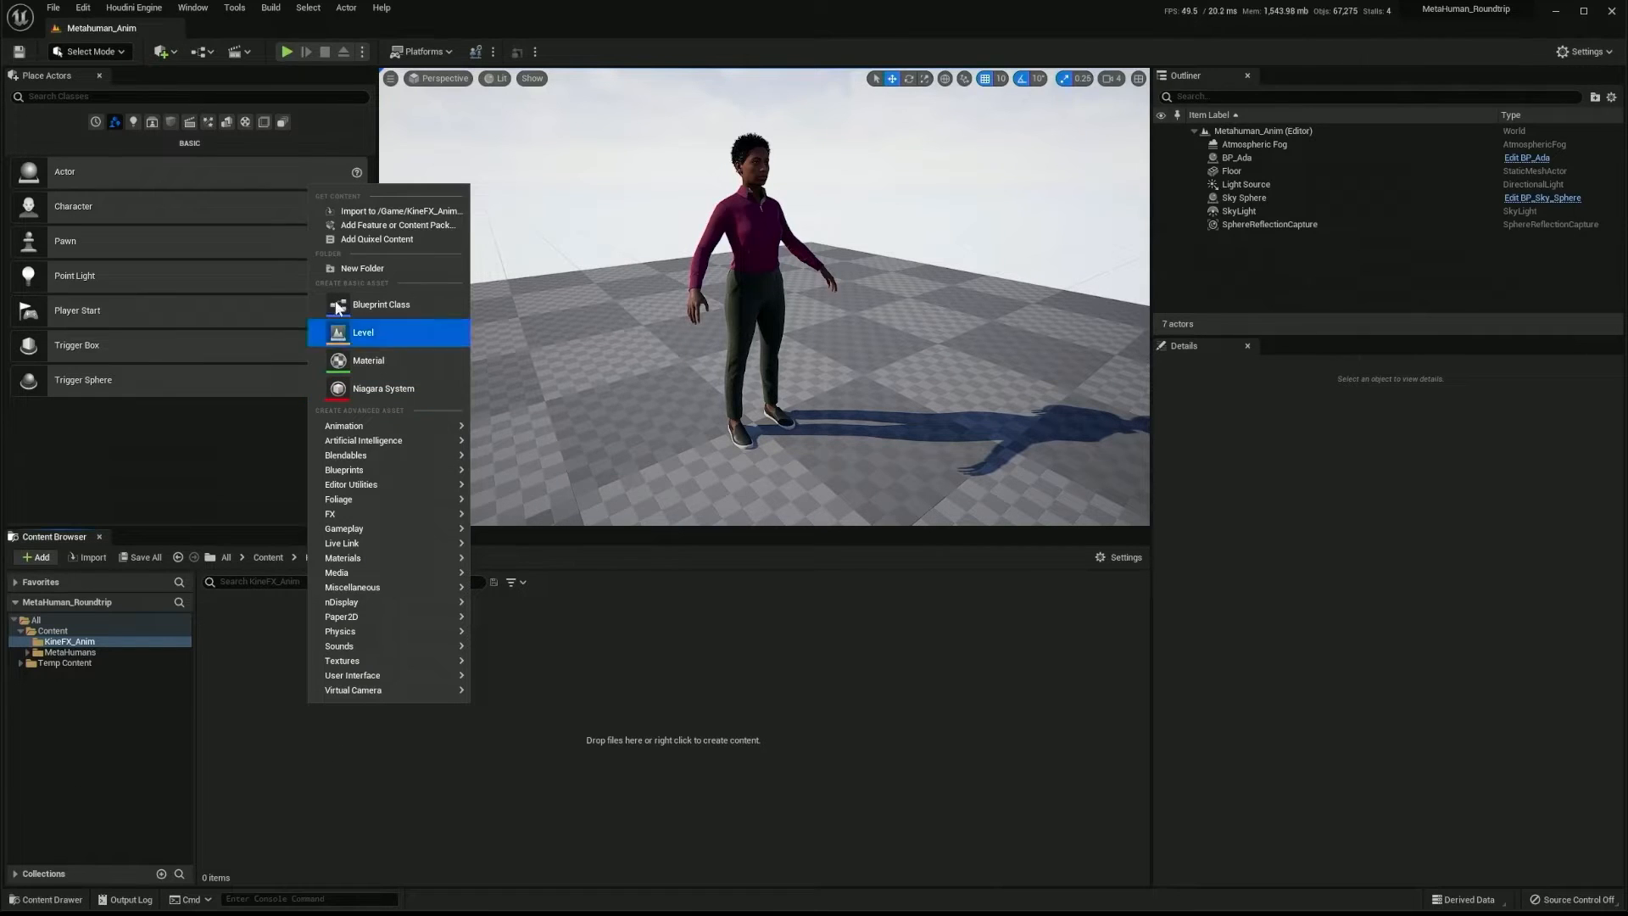
pyautogui.click(356, 214)
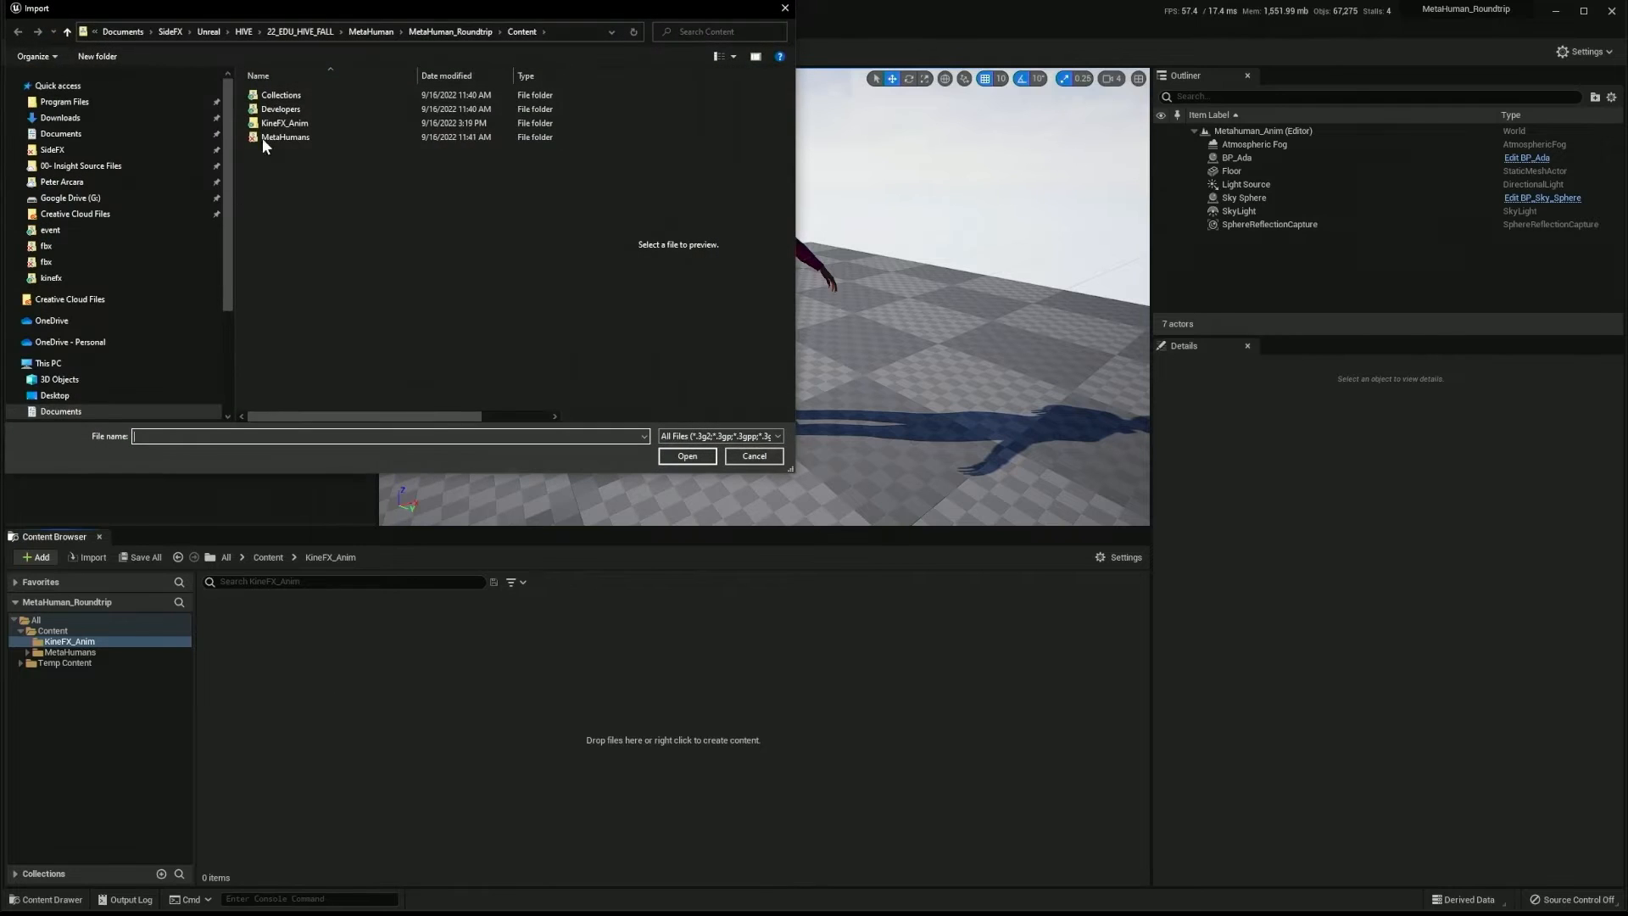
pyautogui.click(50, 278)
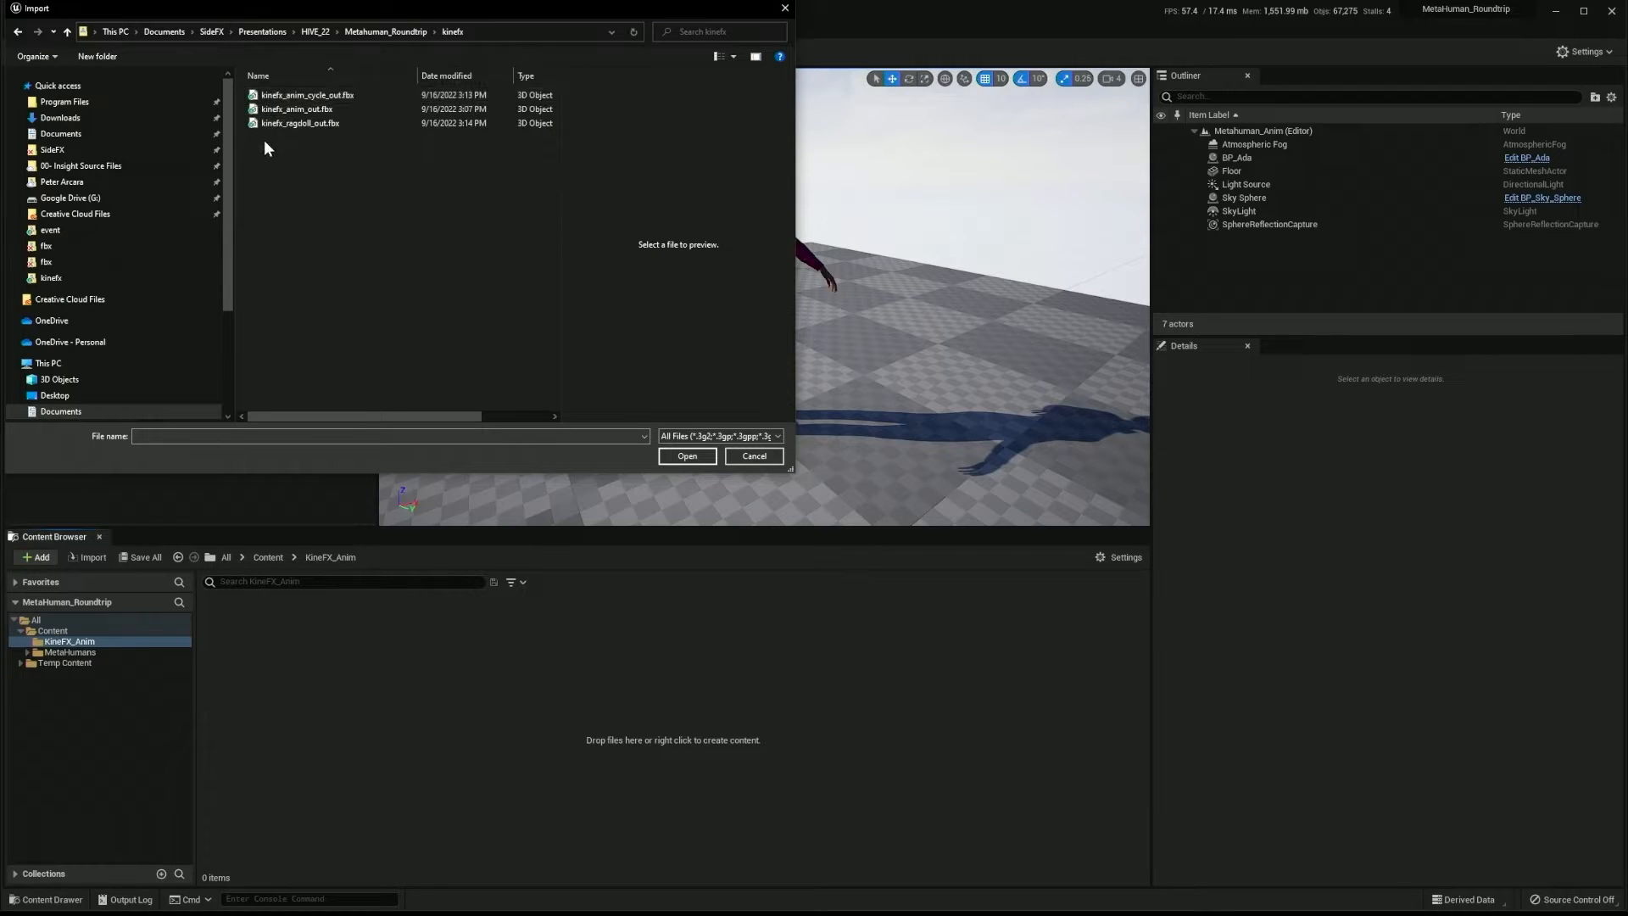
pyautogui.click(273, 109)
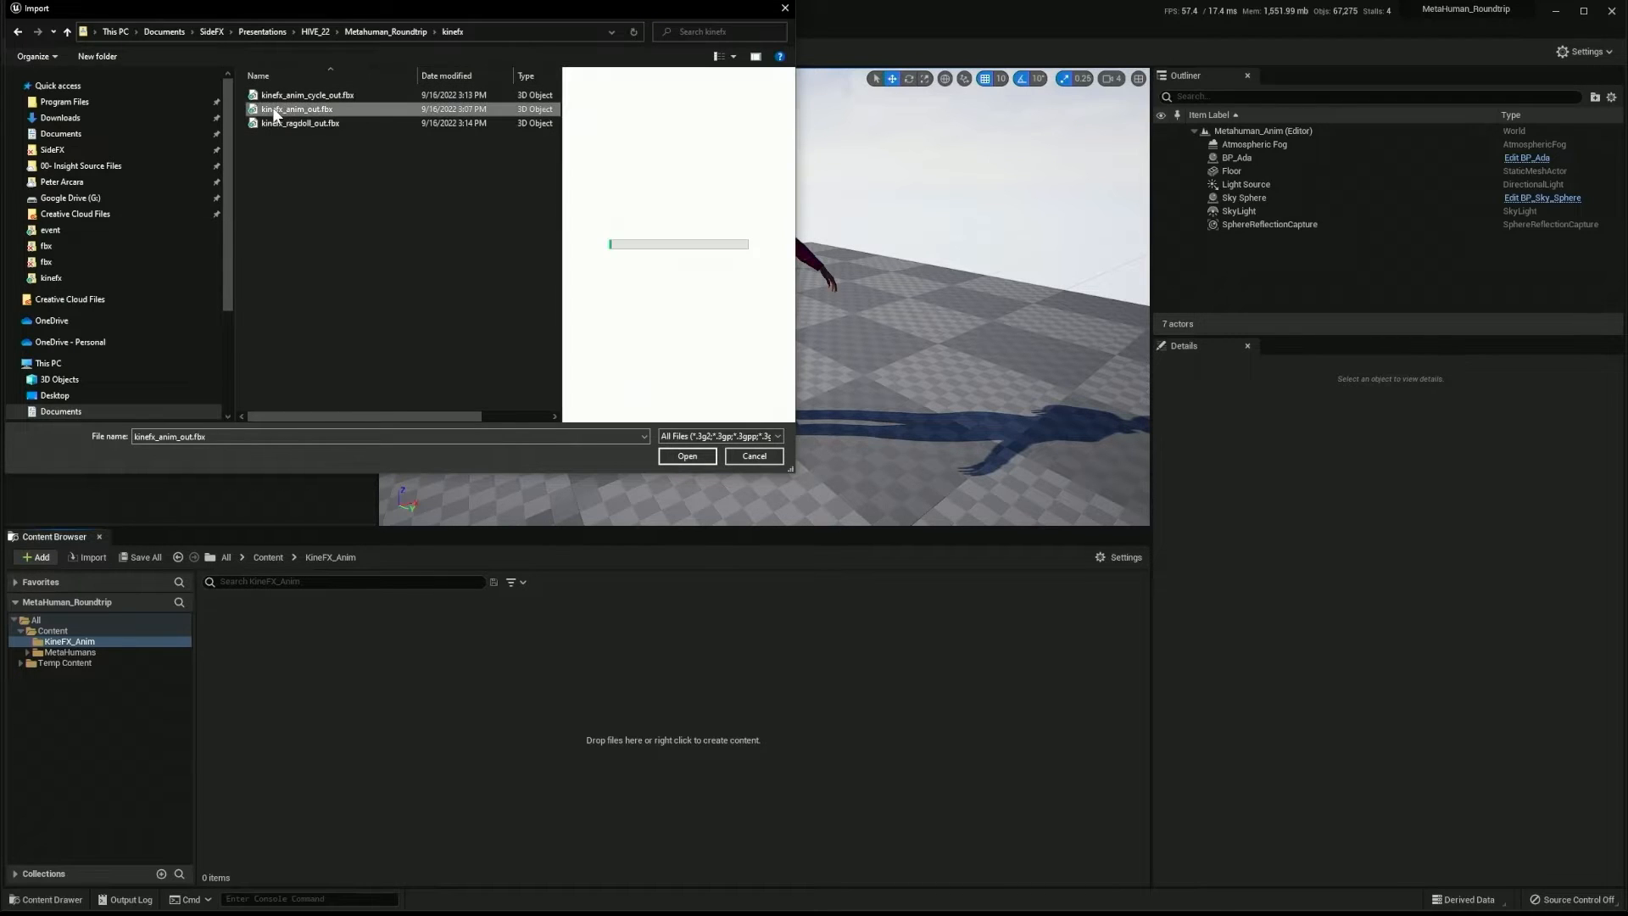
pyautogui.click(687, 456)
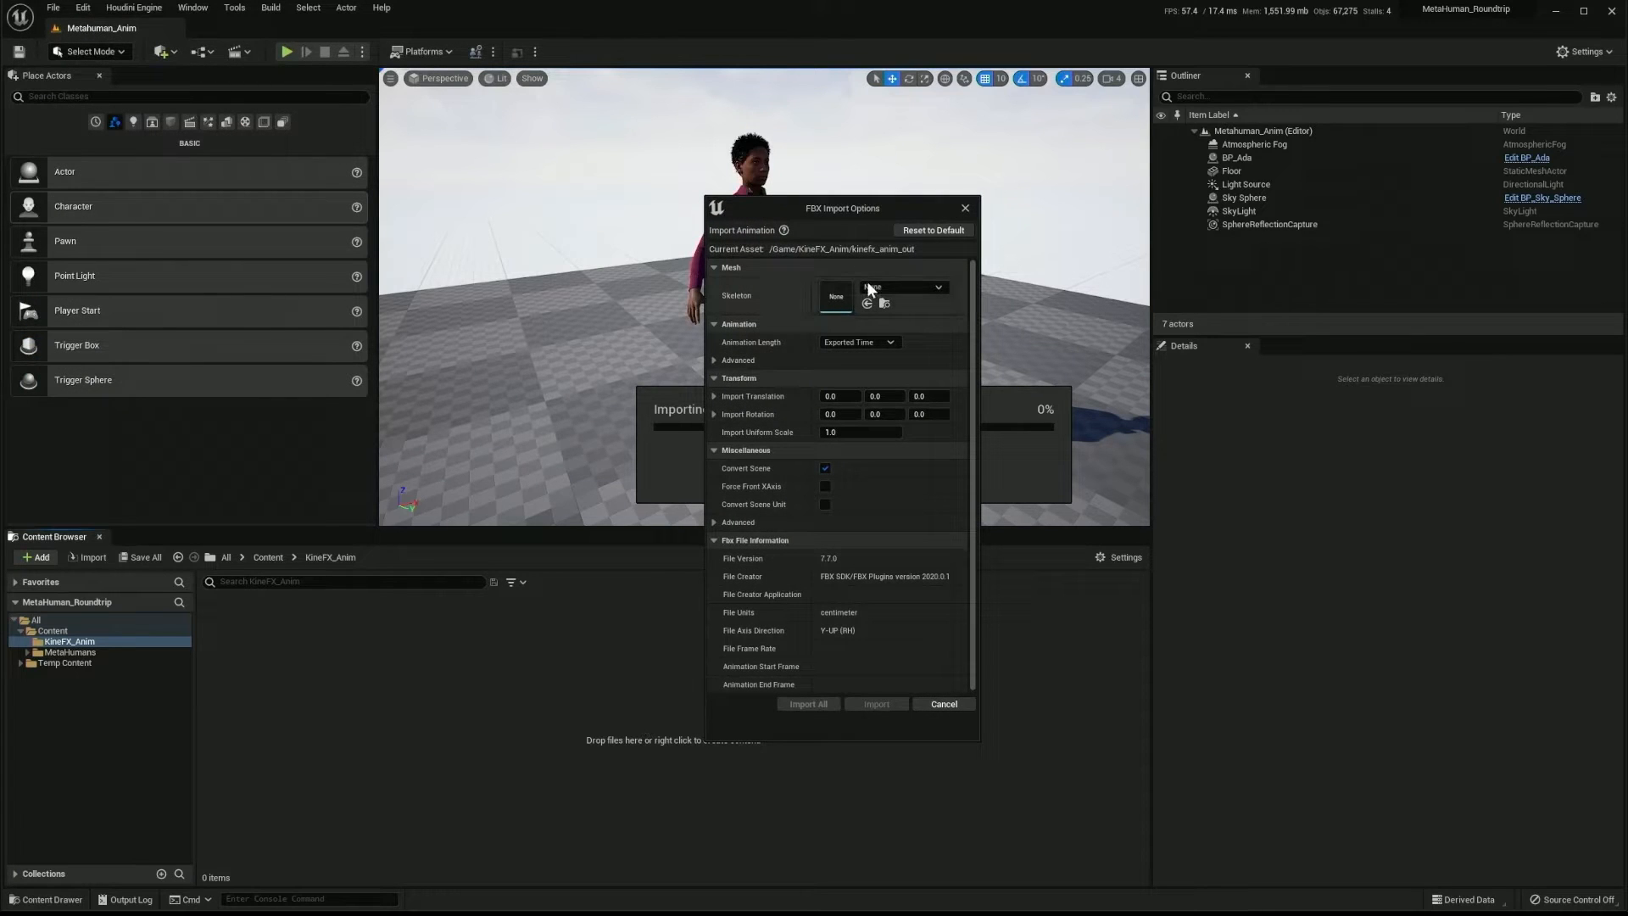
# - Assign metahuman_base_skel as the skeleton in the FBX import options and import the animation
pyautogui.click(938, 289)
pyautogui.moveTo(927, 477)
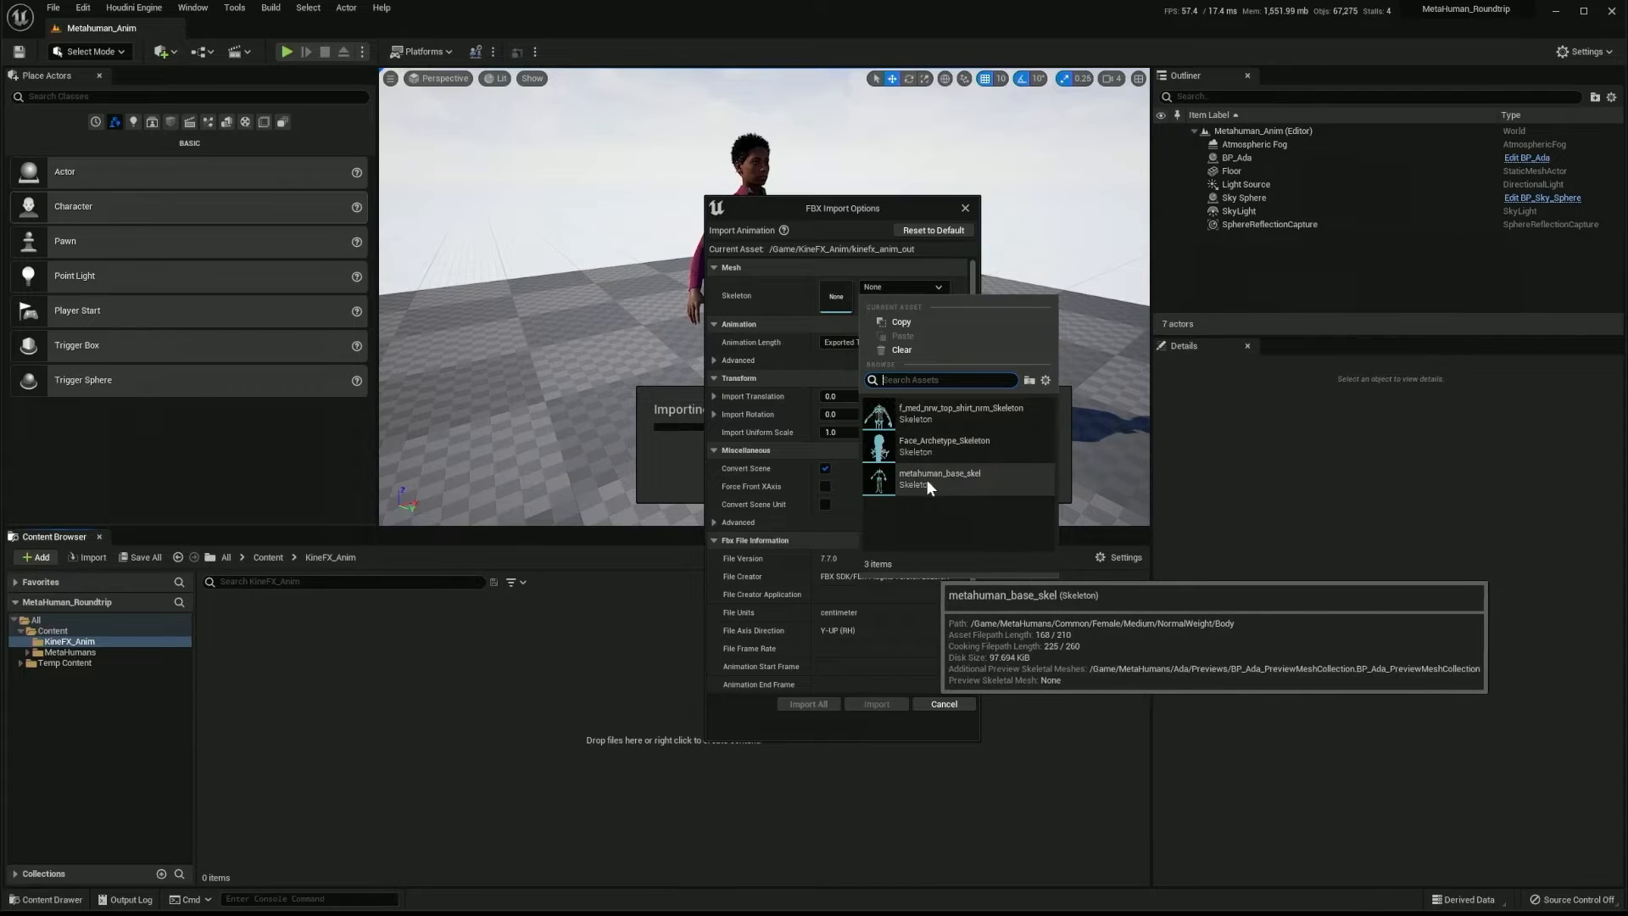
pyautogui.click(917, 480)
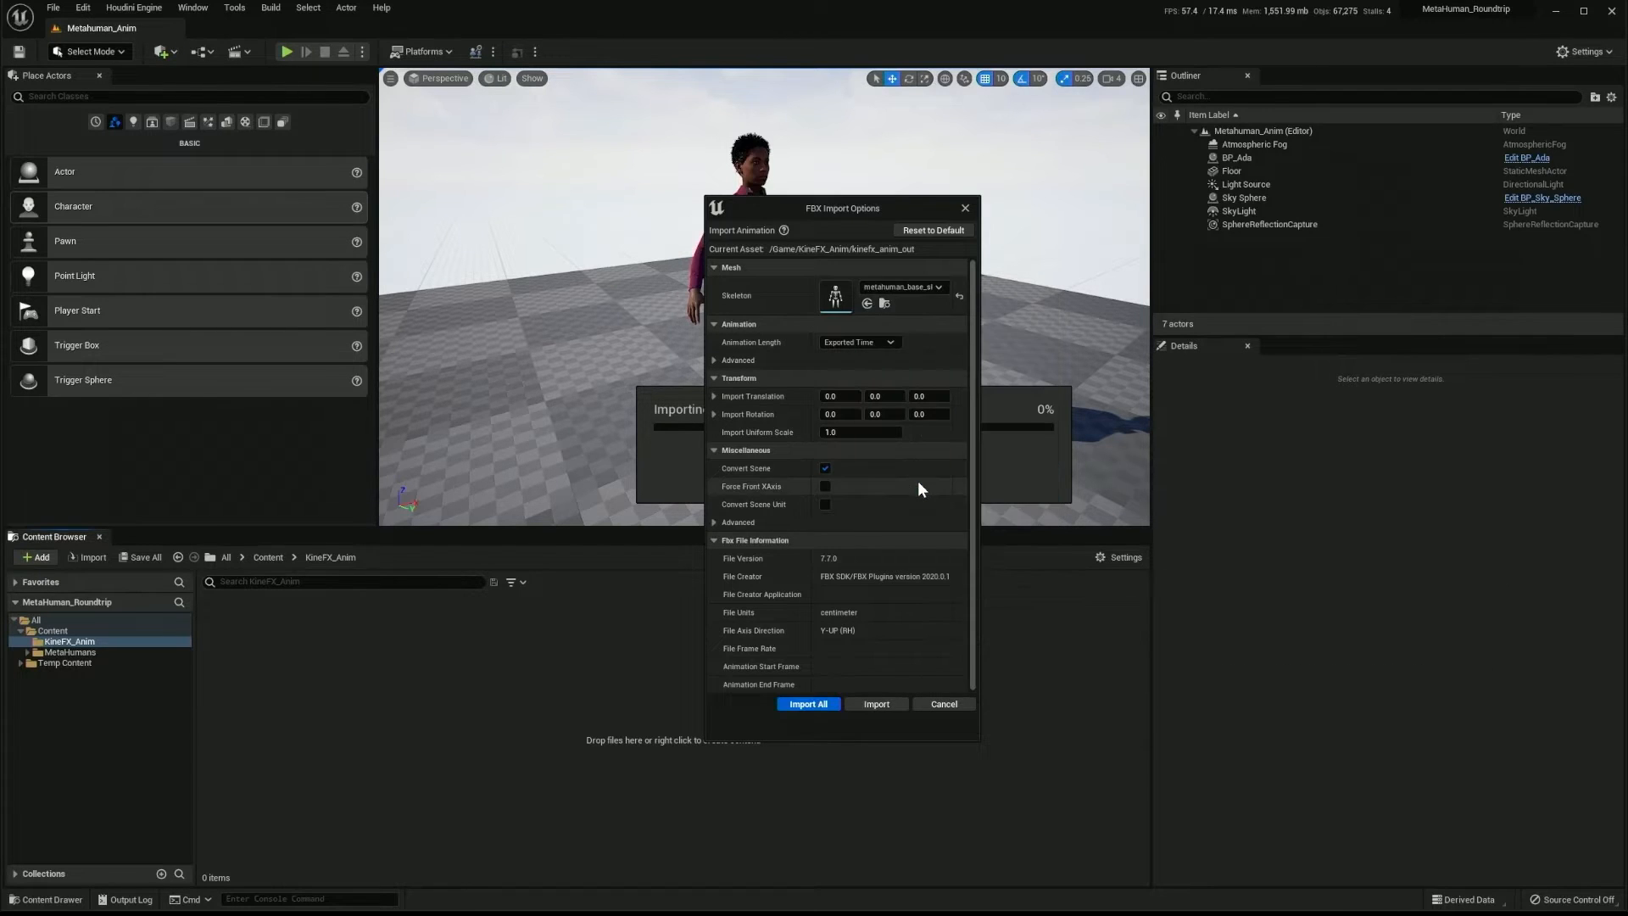
pyautogui.click(888, 704)
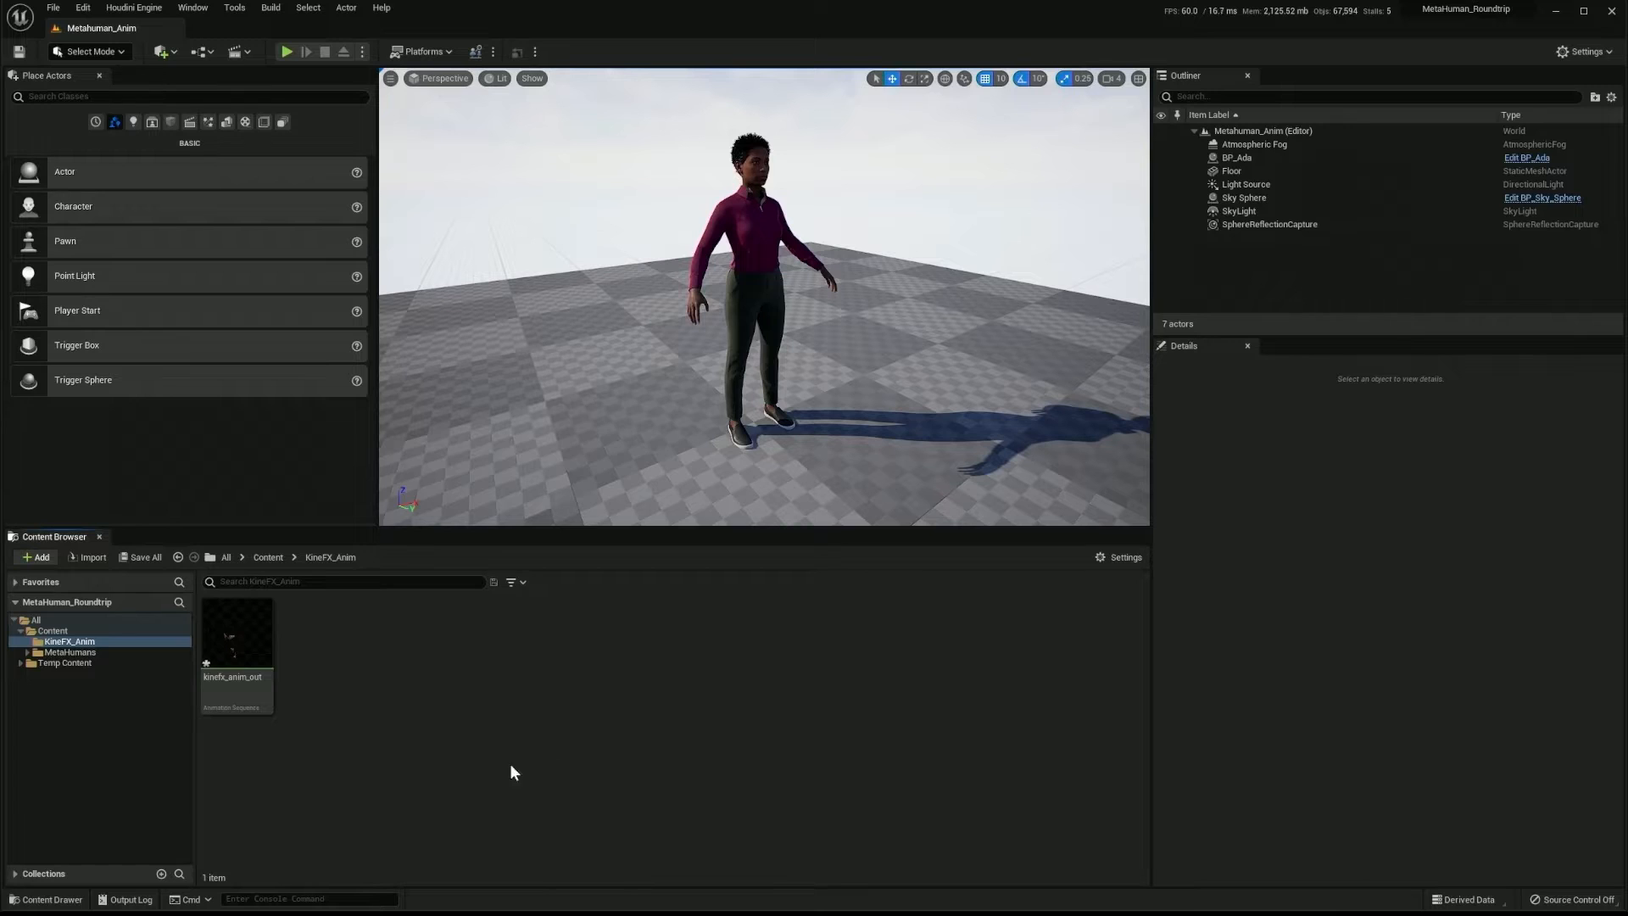
# - Return to the Content folder and create a new folder there named Sequences
pyautogui.click(268, 558)
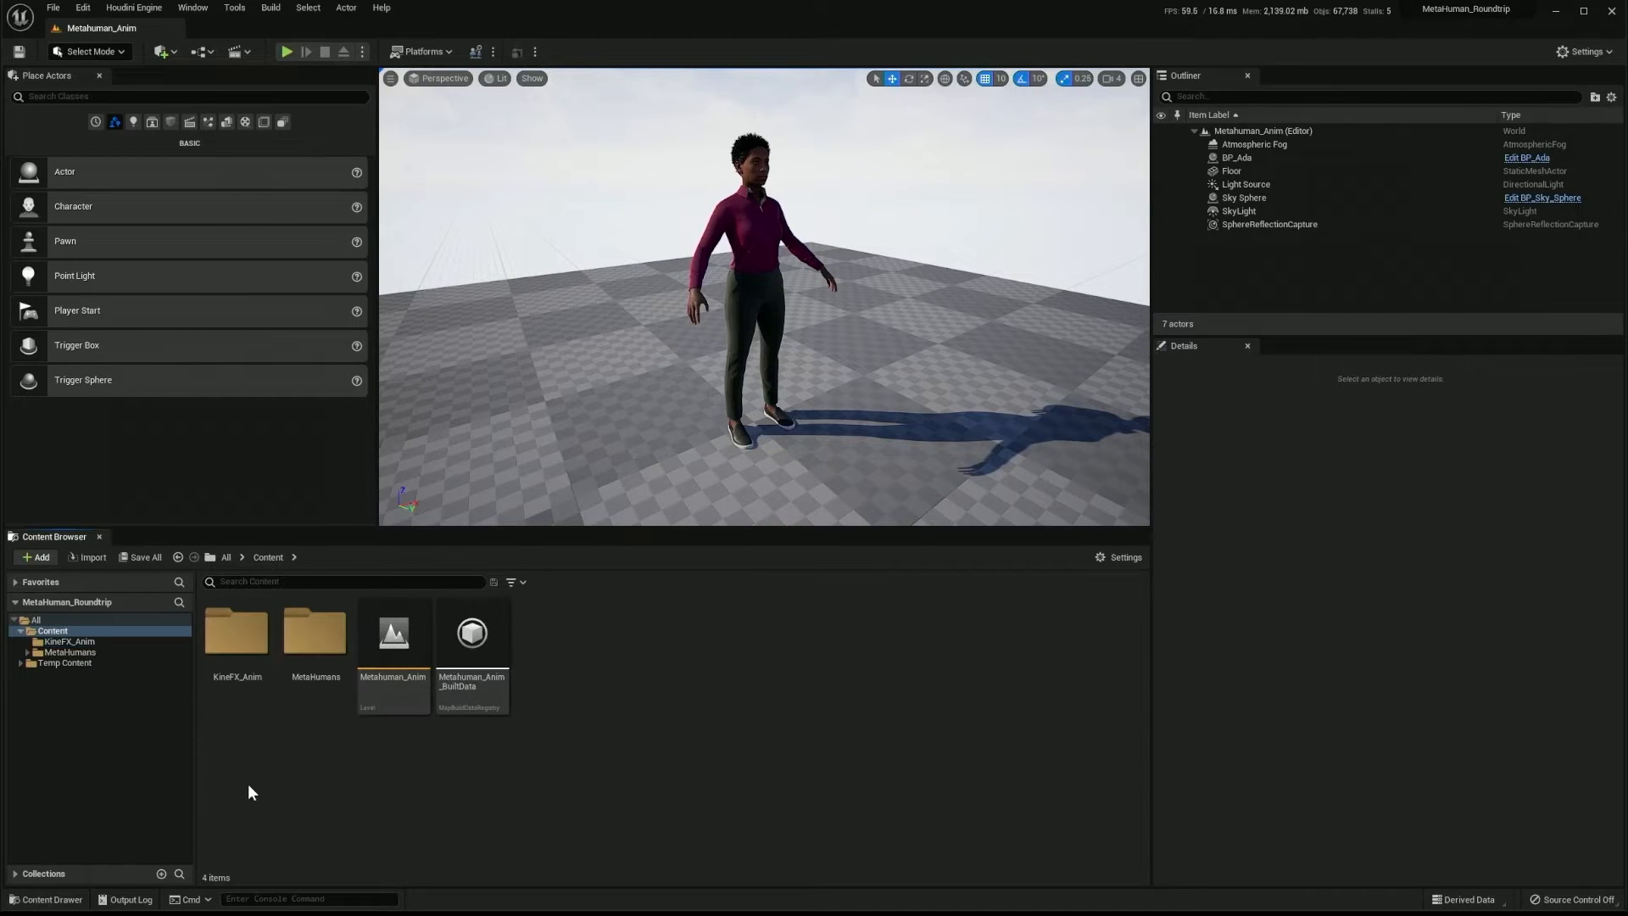
pyautogui.rightClick(304, 787)
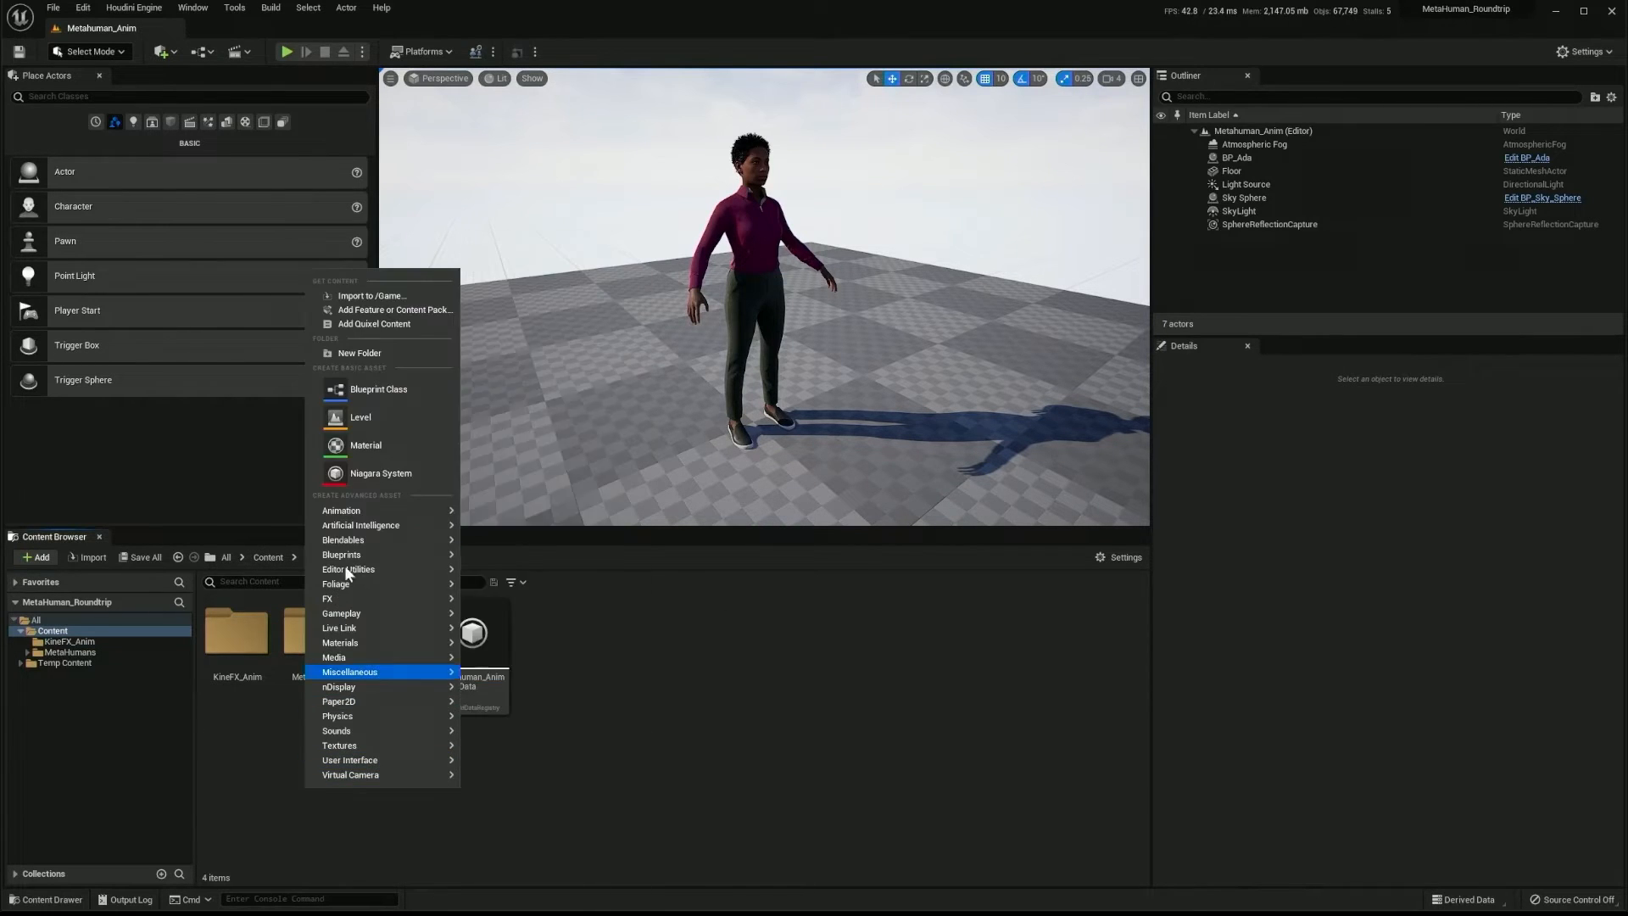
pyautogui.click(374, 358)
pyautogui.write('Se')
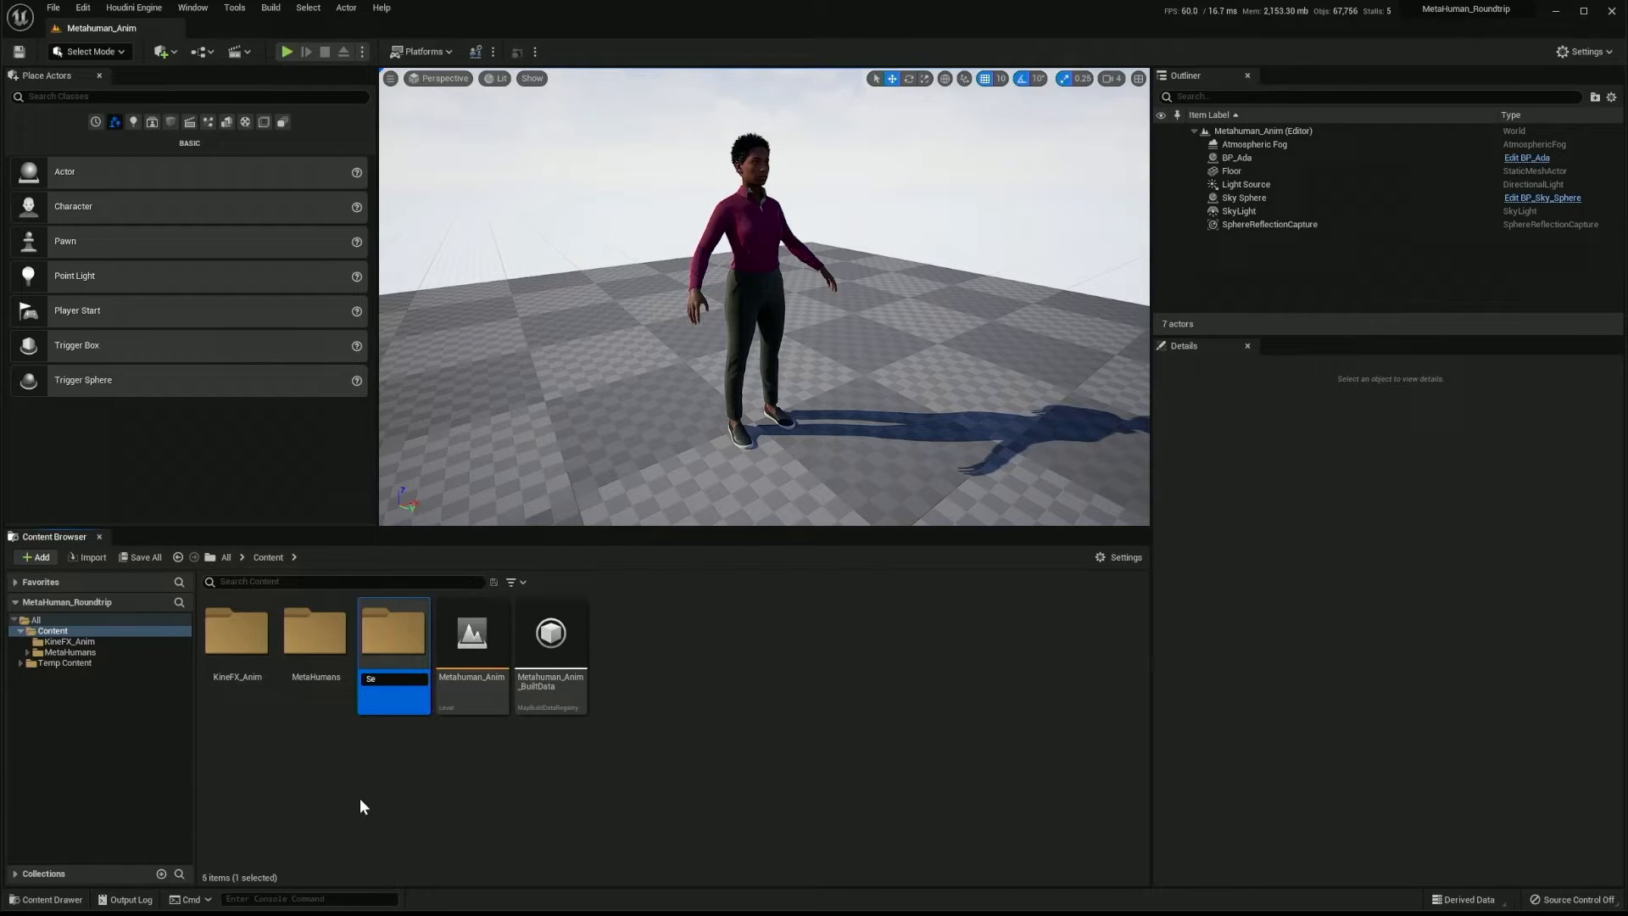
pyautogui.write('quences')
pyautogui.press('Return')
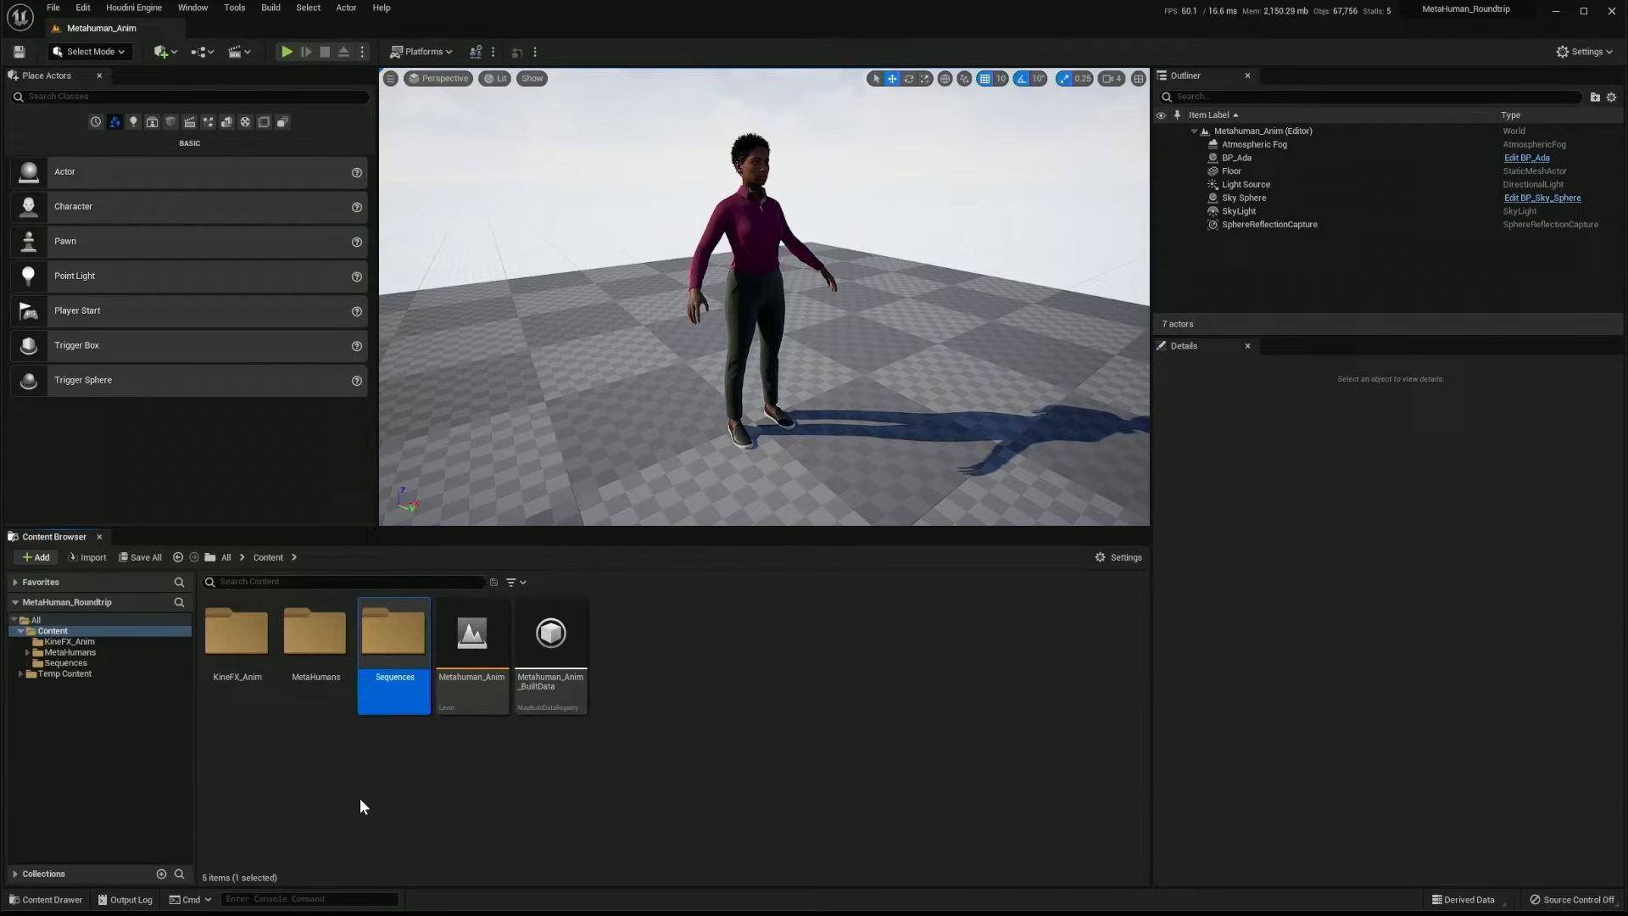
# - Open the Sequences folder and create a new Level Sequence asset in it
pyautogui.doubleClick(392, 636)
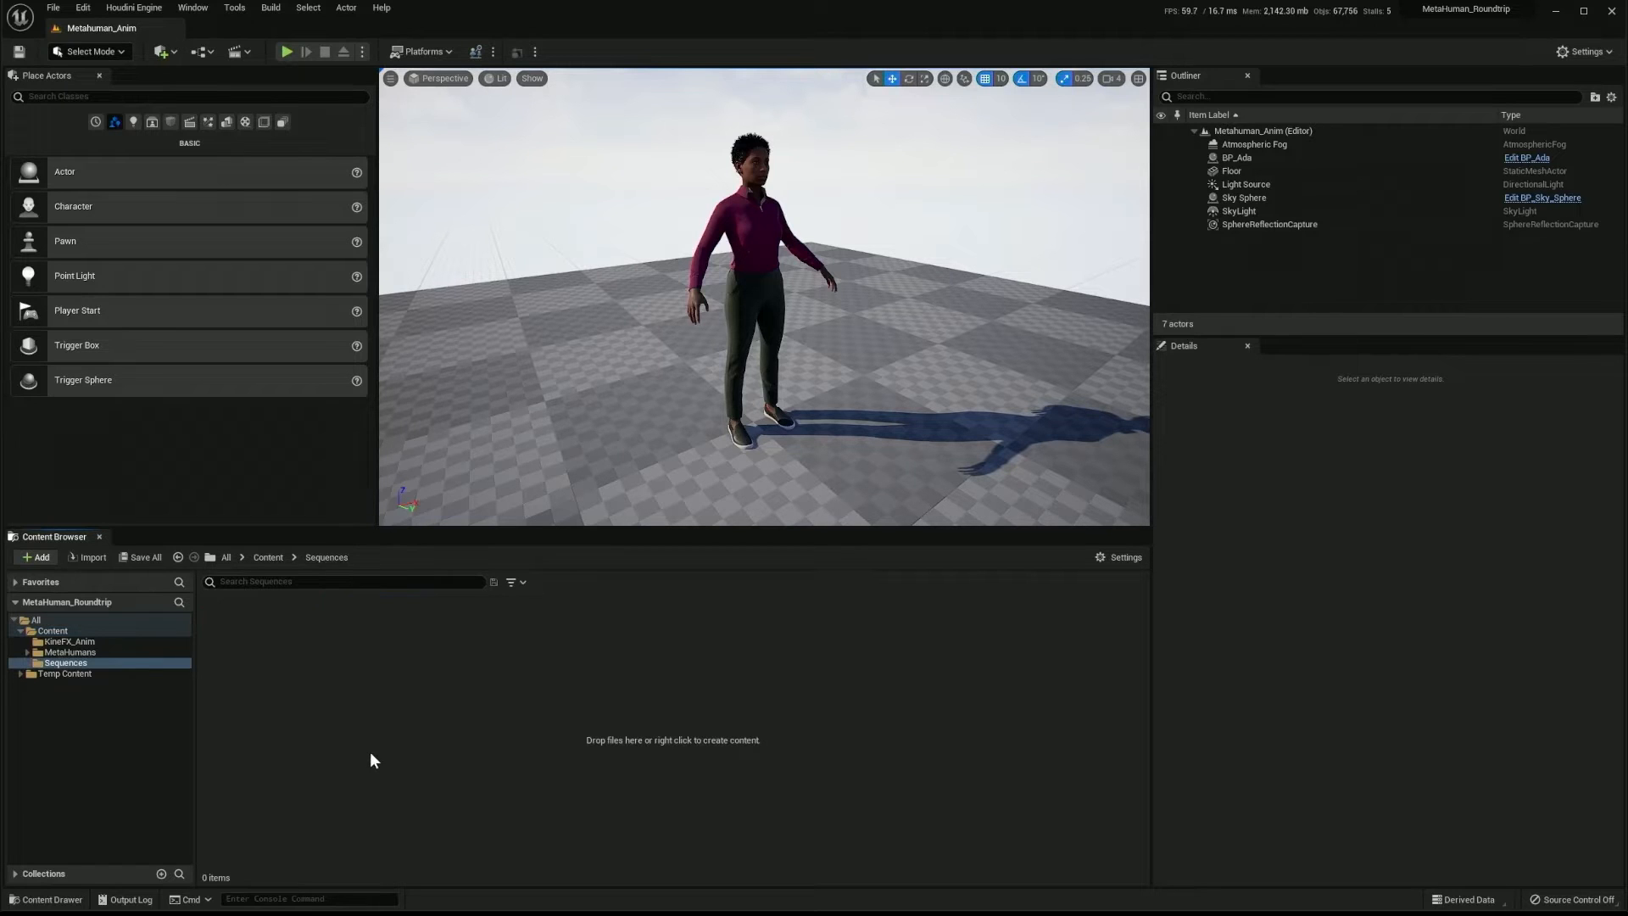
pyautogui.rightClick(415, 734)
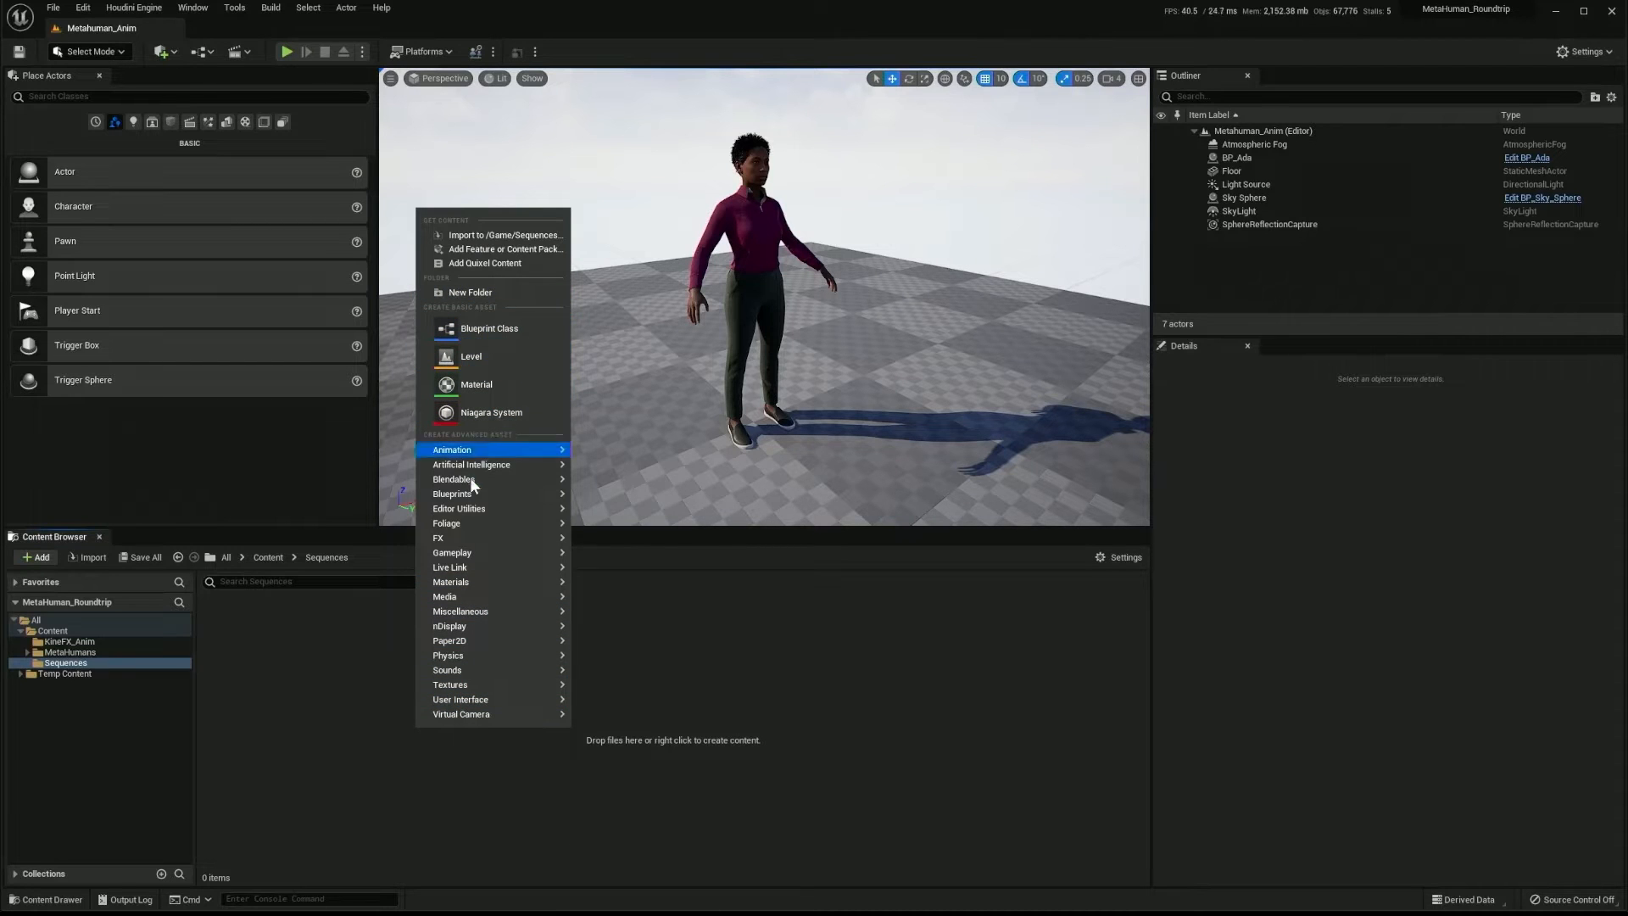
pyautogui.moveTo(466, 456)
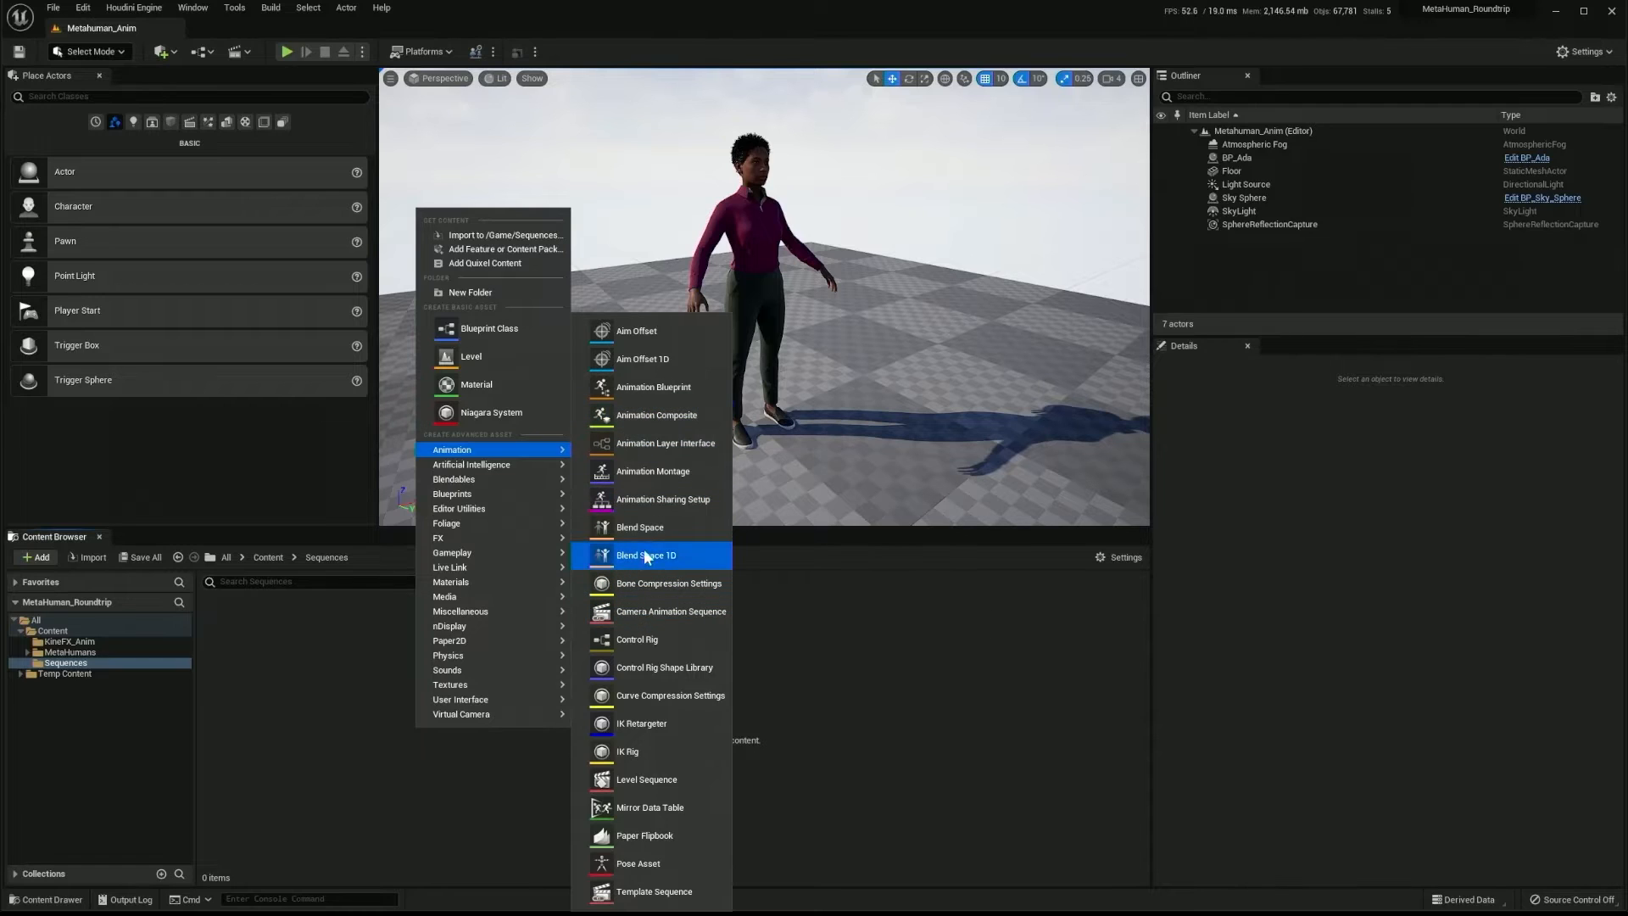
pyautogui.click(643, 778)
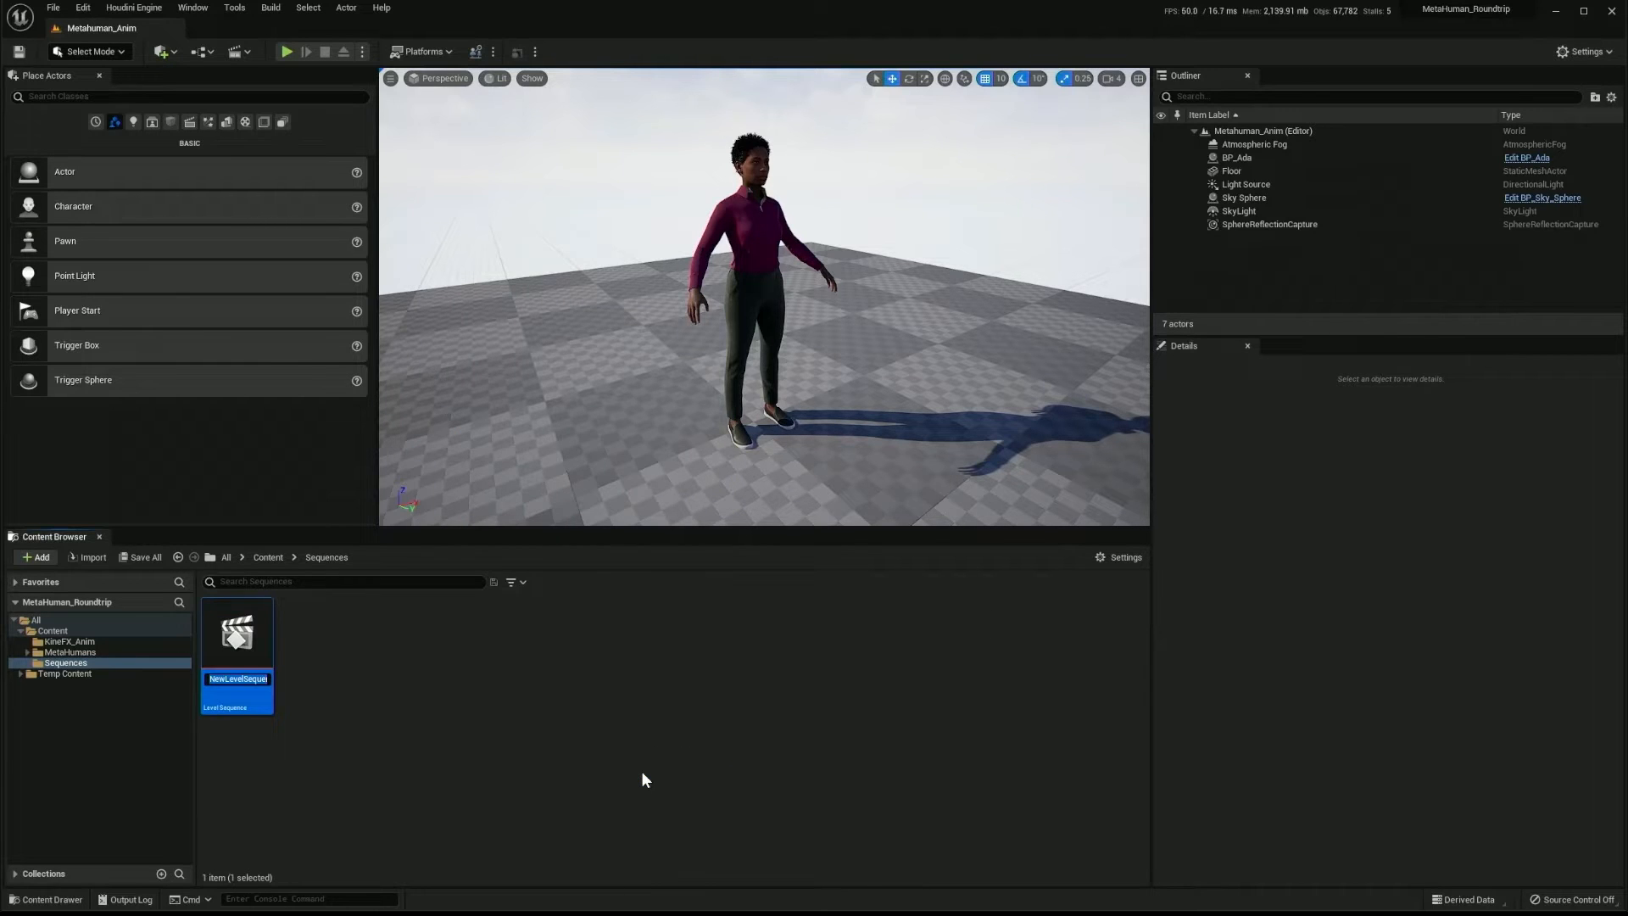
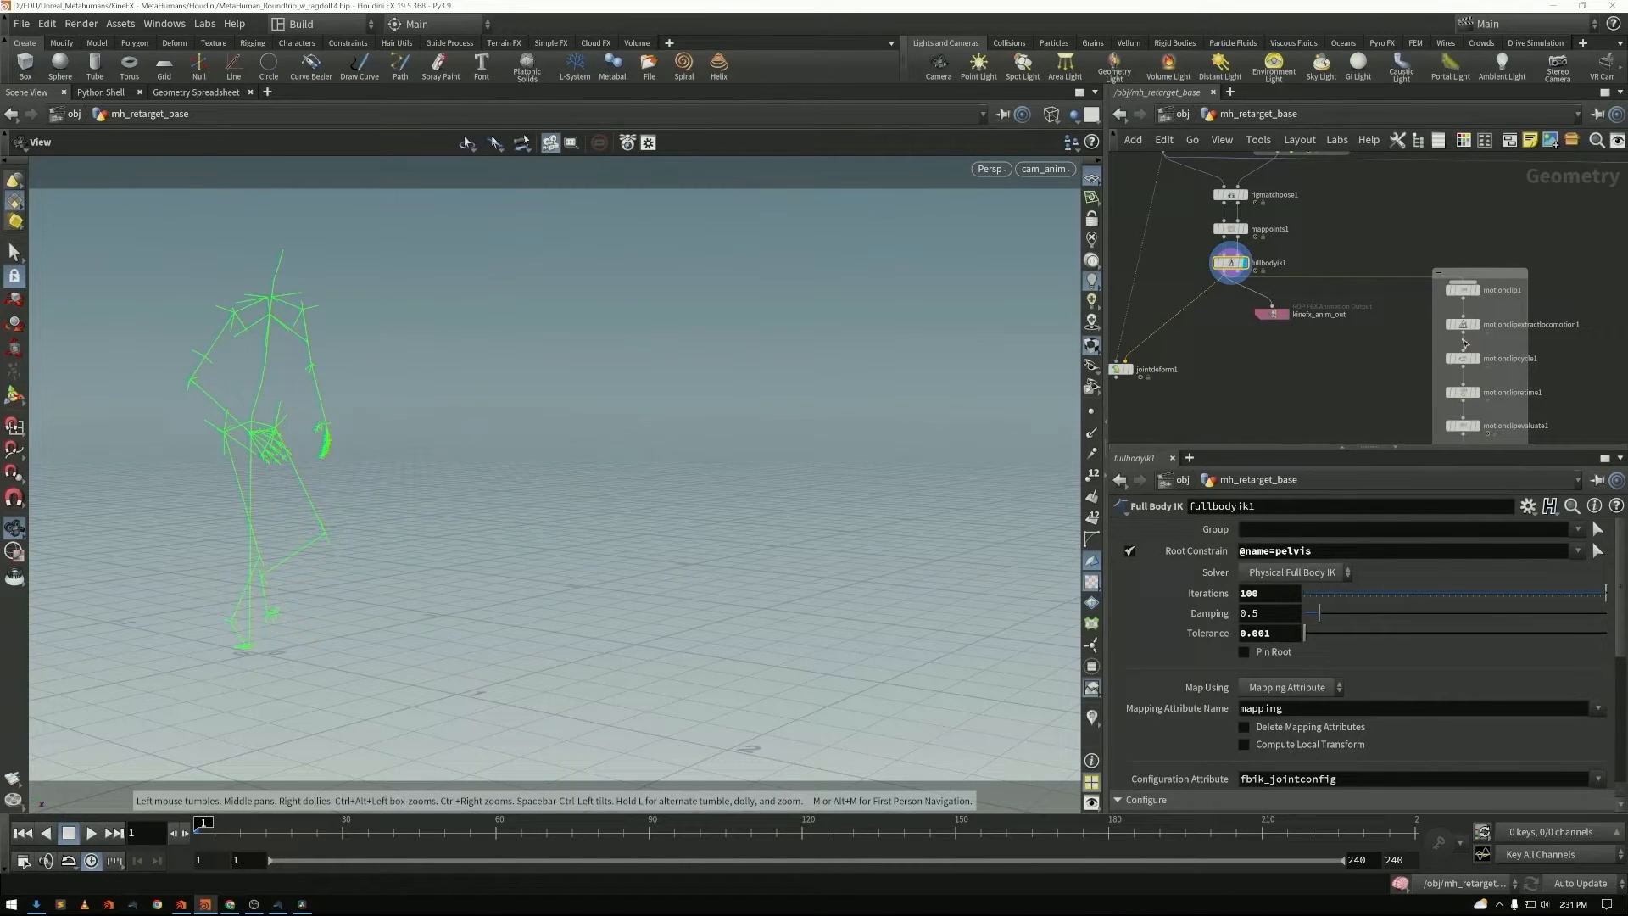
# - Back in Houdini, display motionclip1 to view the motion clip built from the fullbodyik1 animation
pyautogui.click(1475, 289)
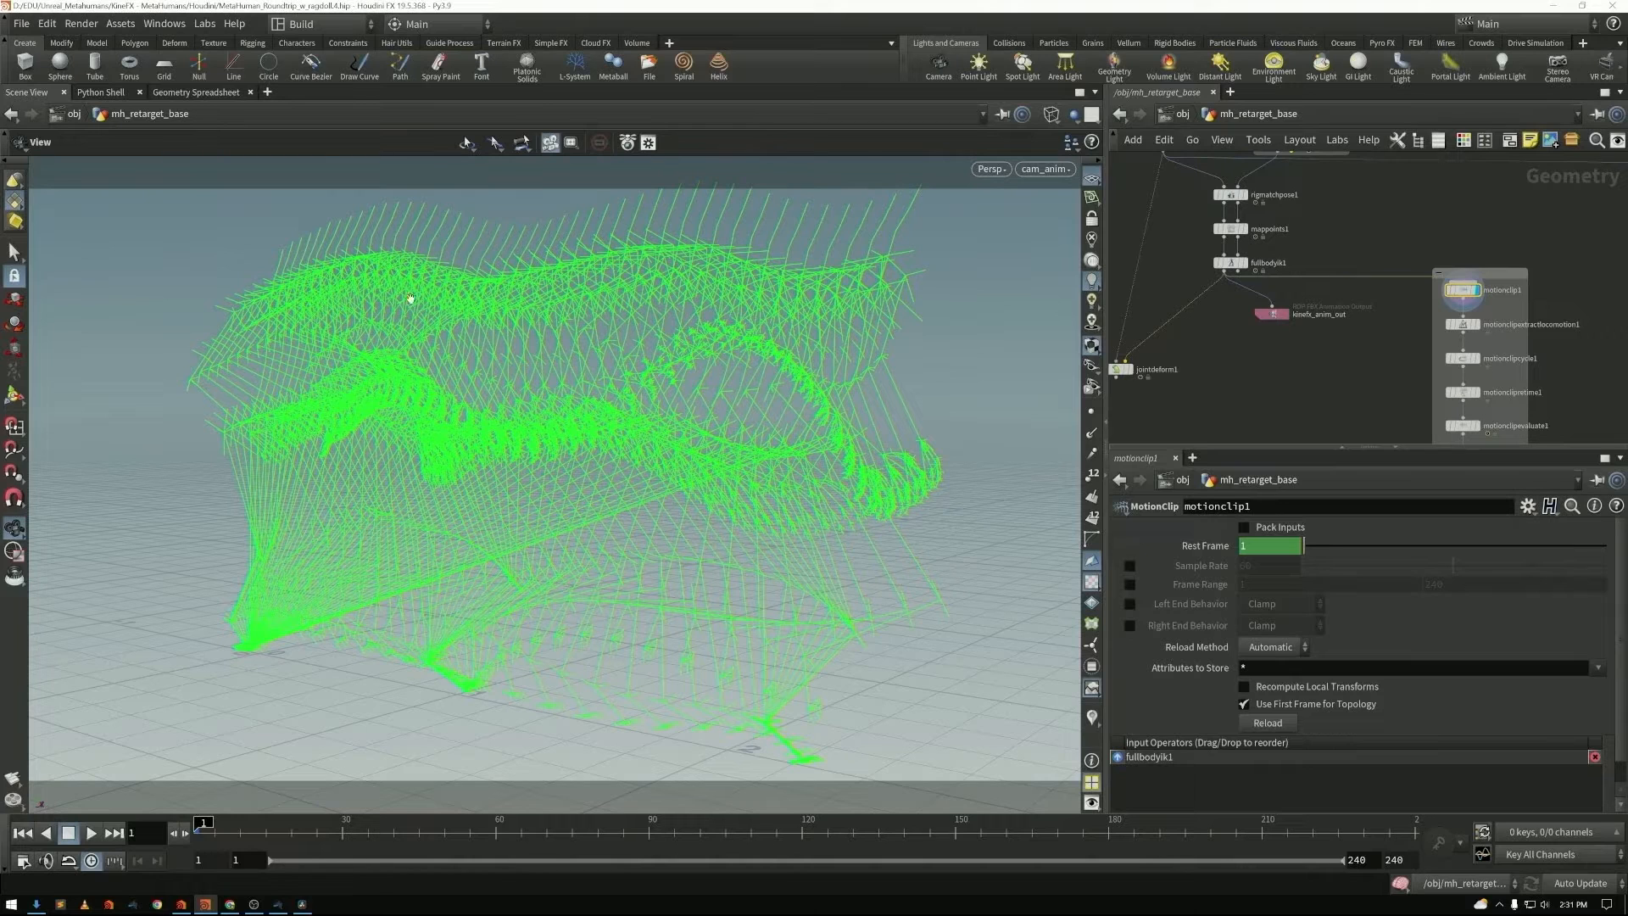
# - Look through the cam_anim_cycle camera and display motionclipextractlocomotion1 to view the in-place motion with its extracted locomotion path
pyautogui.click(1043, 169)
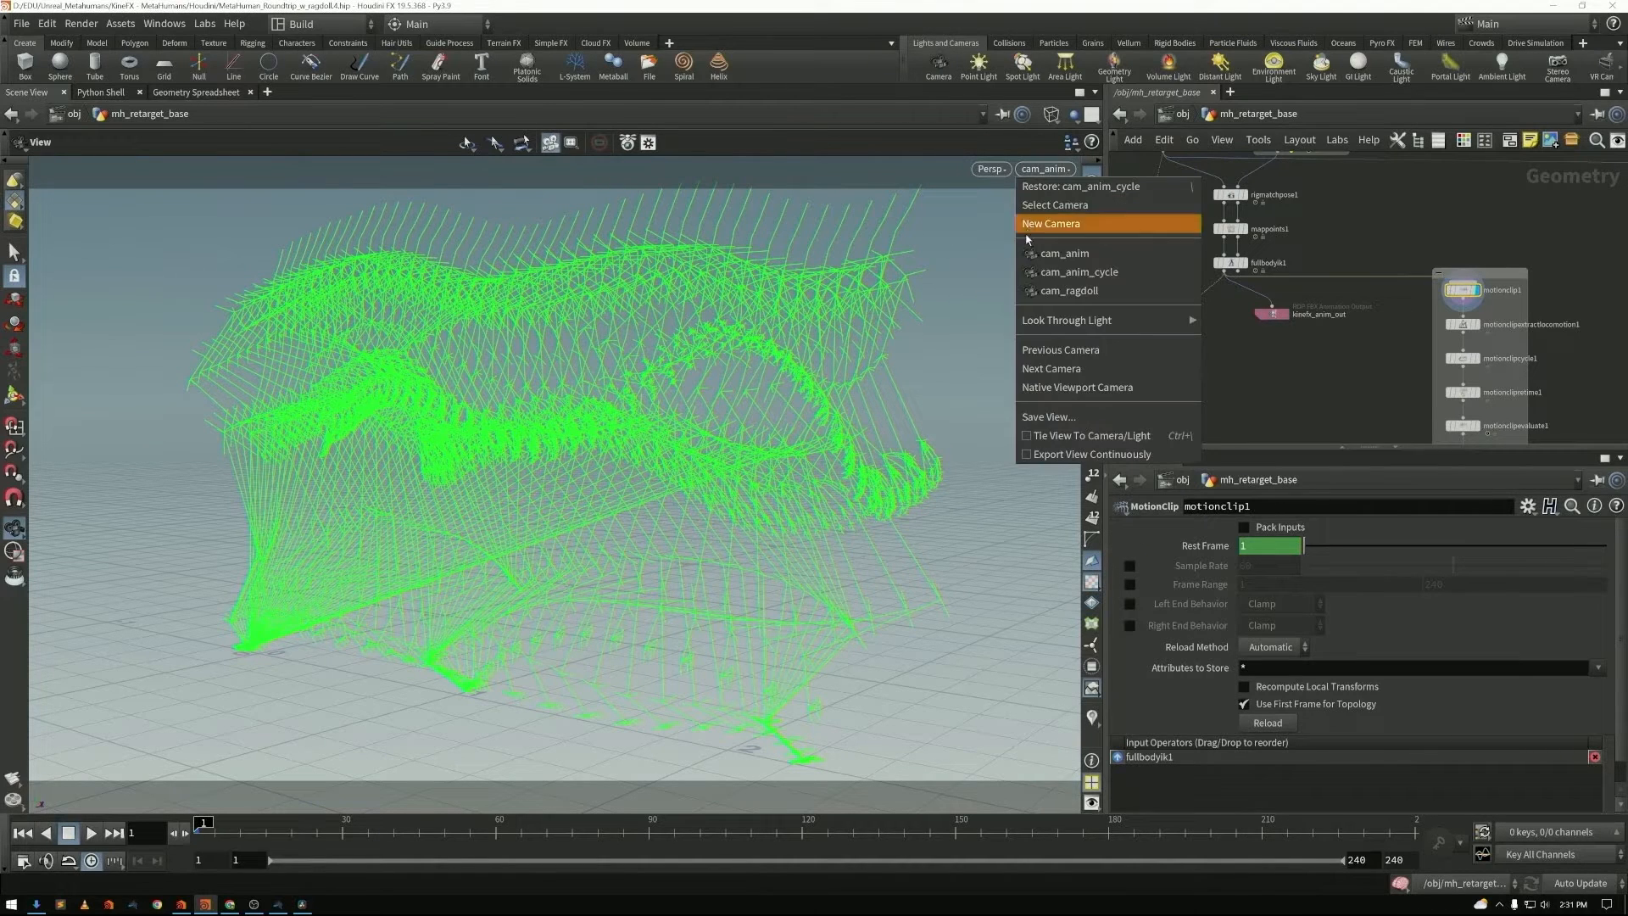
pyautogui.click(1029, 270)
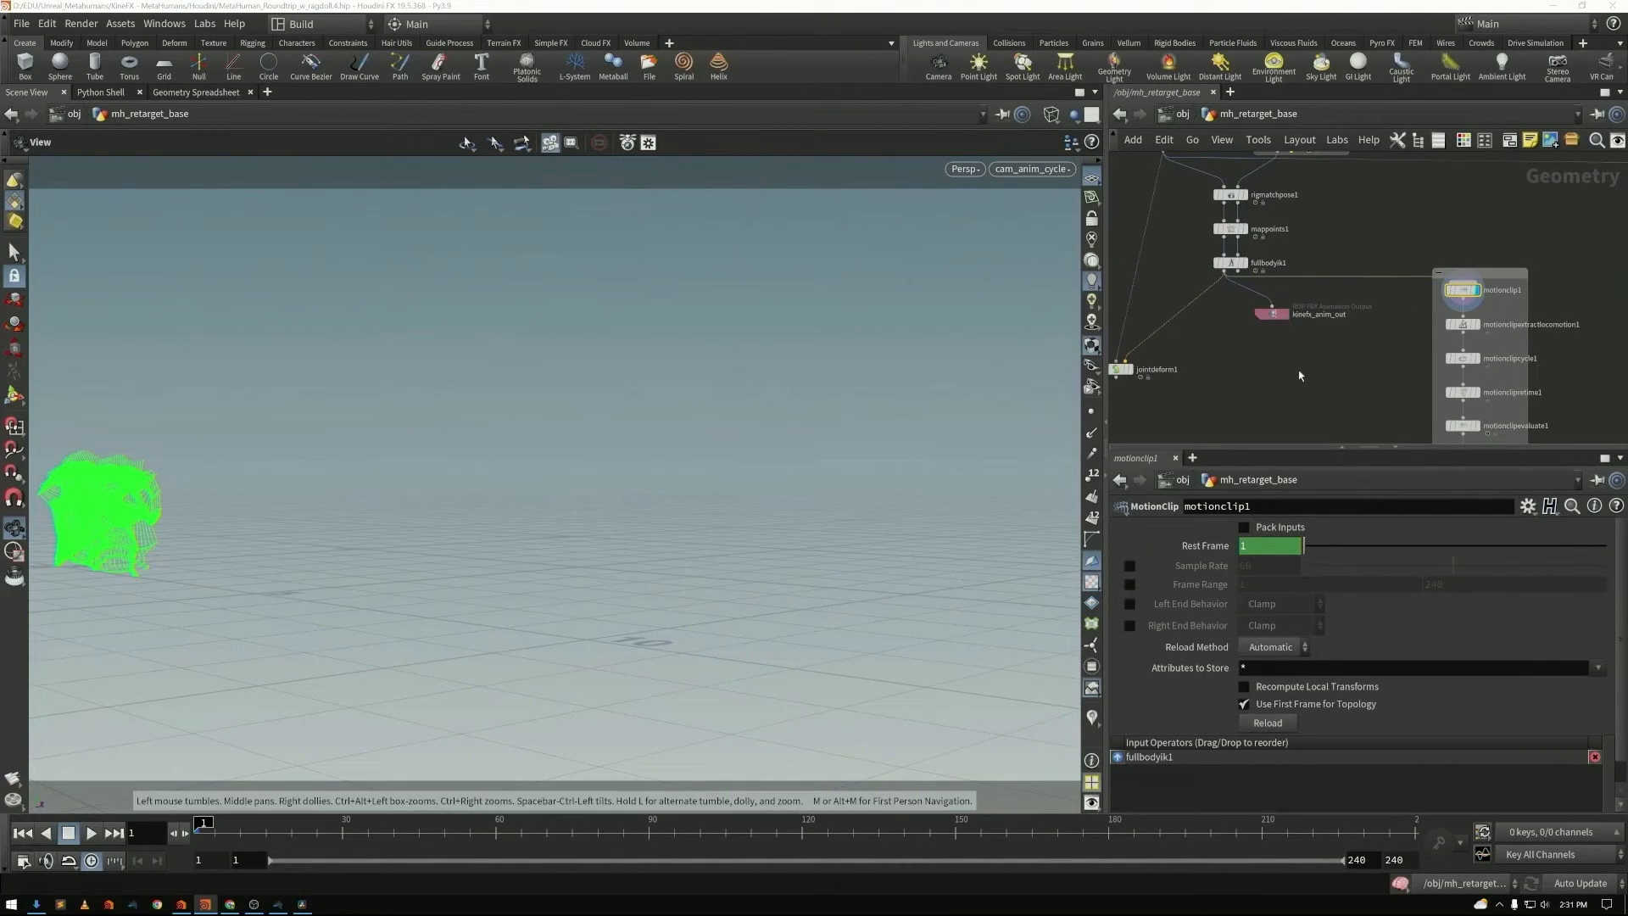
pyautogui.scroll(1, 1399, 372)
pyautogui.moveTo(1399, 372); pyautogui.dragTo(1256, 341, button='middle')
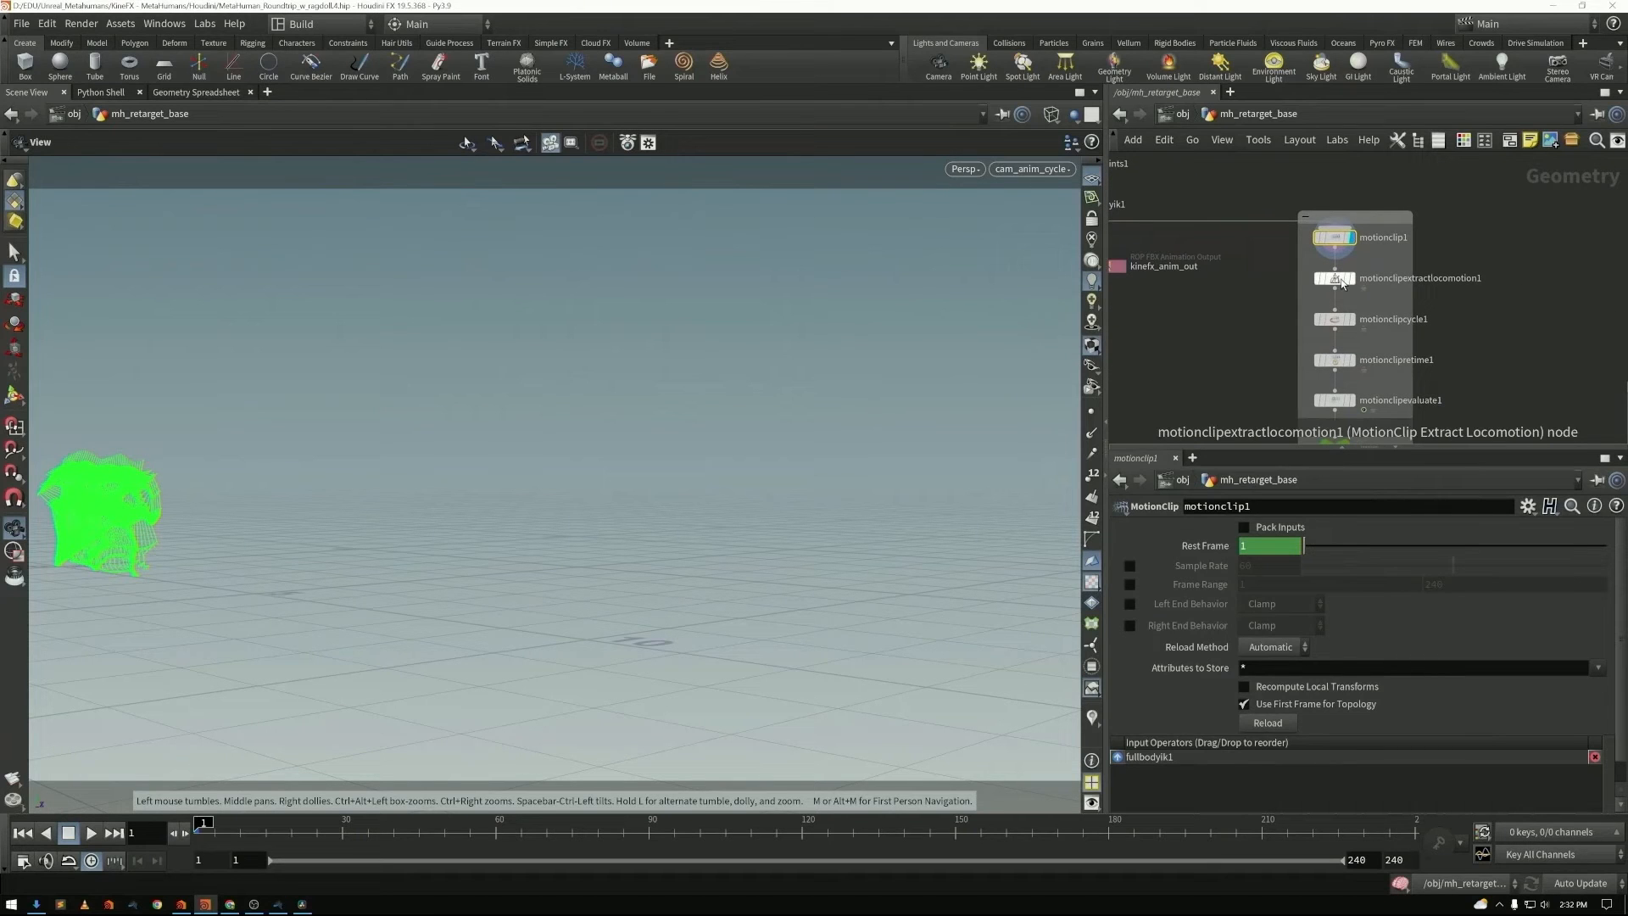
pyautogui.click(1342, 282)
pyautogui.click(1339, 285)
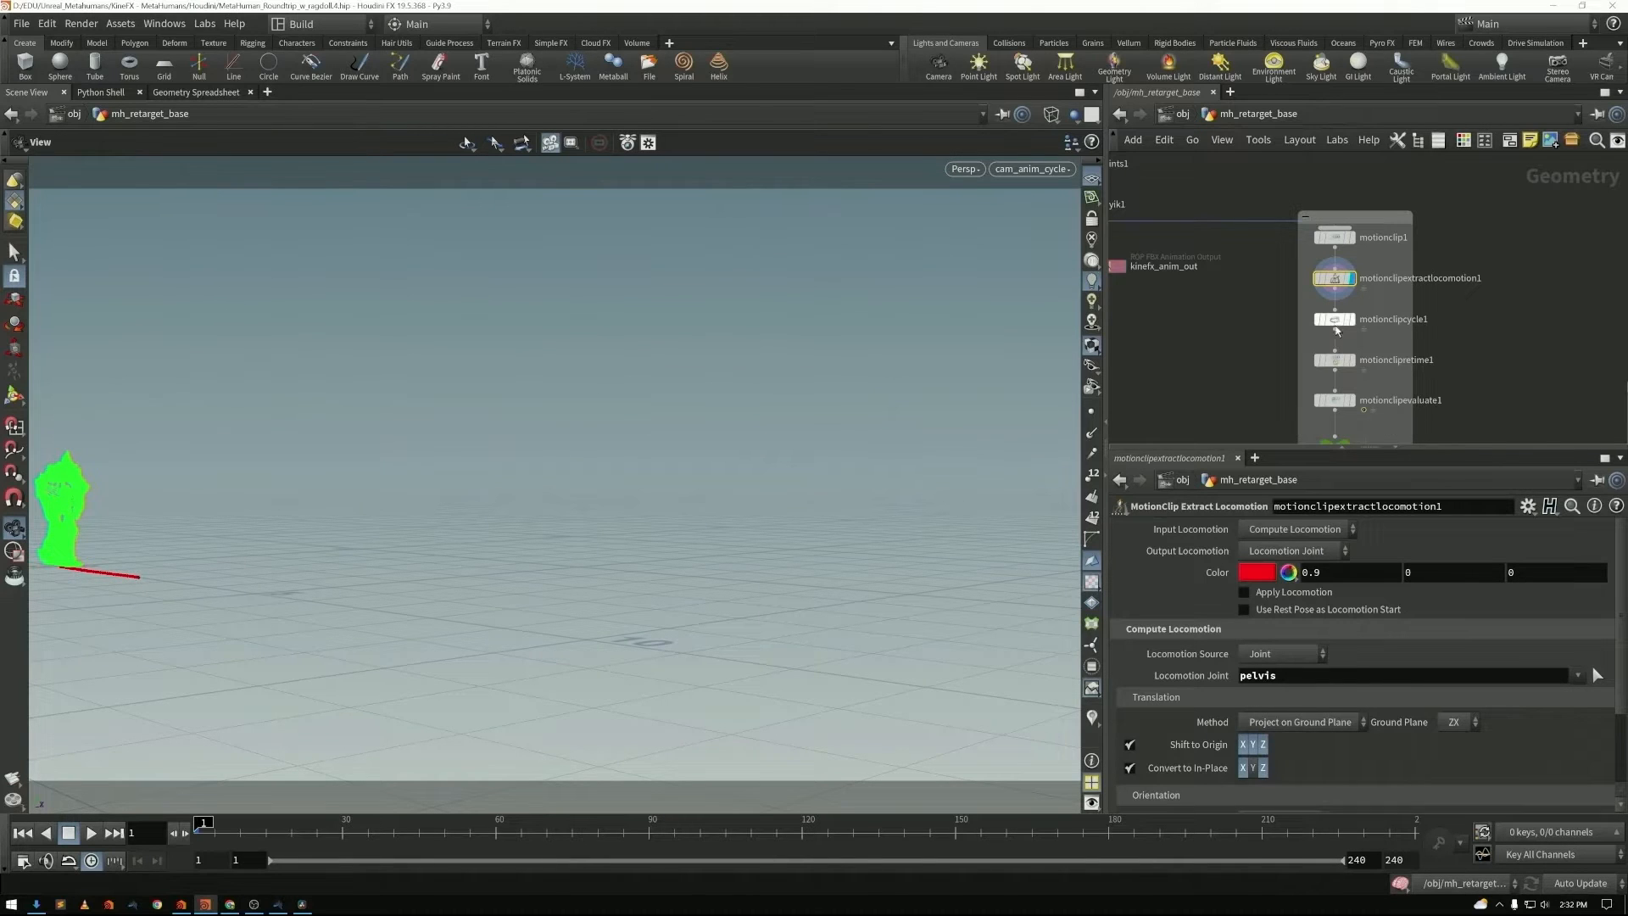
# - Display motionclipcycle1 and then motionclipretime1 to review the repeated cycles and the retimed frame range
pyautogui.click(1343, 322)
pyautogui.click(1353, 320)
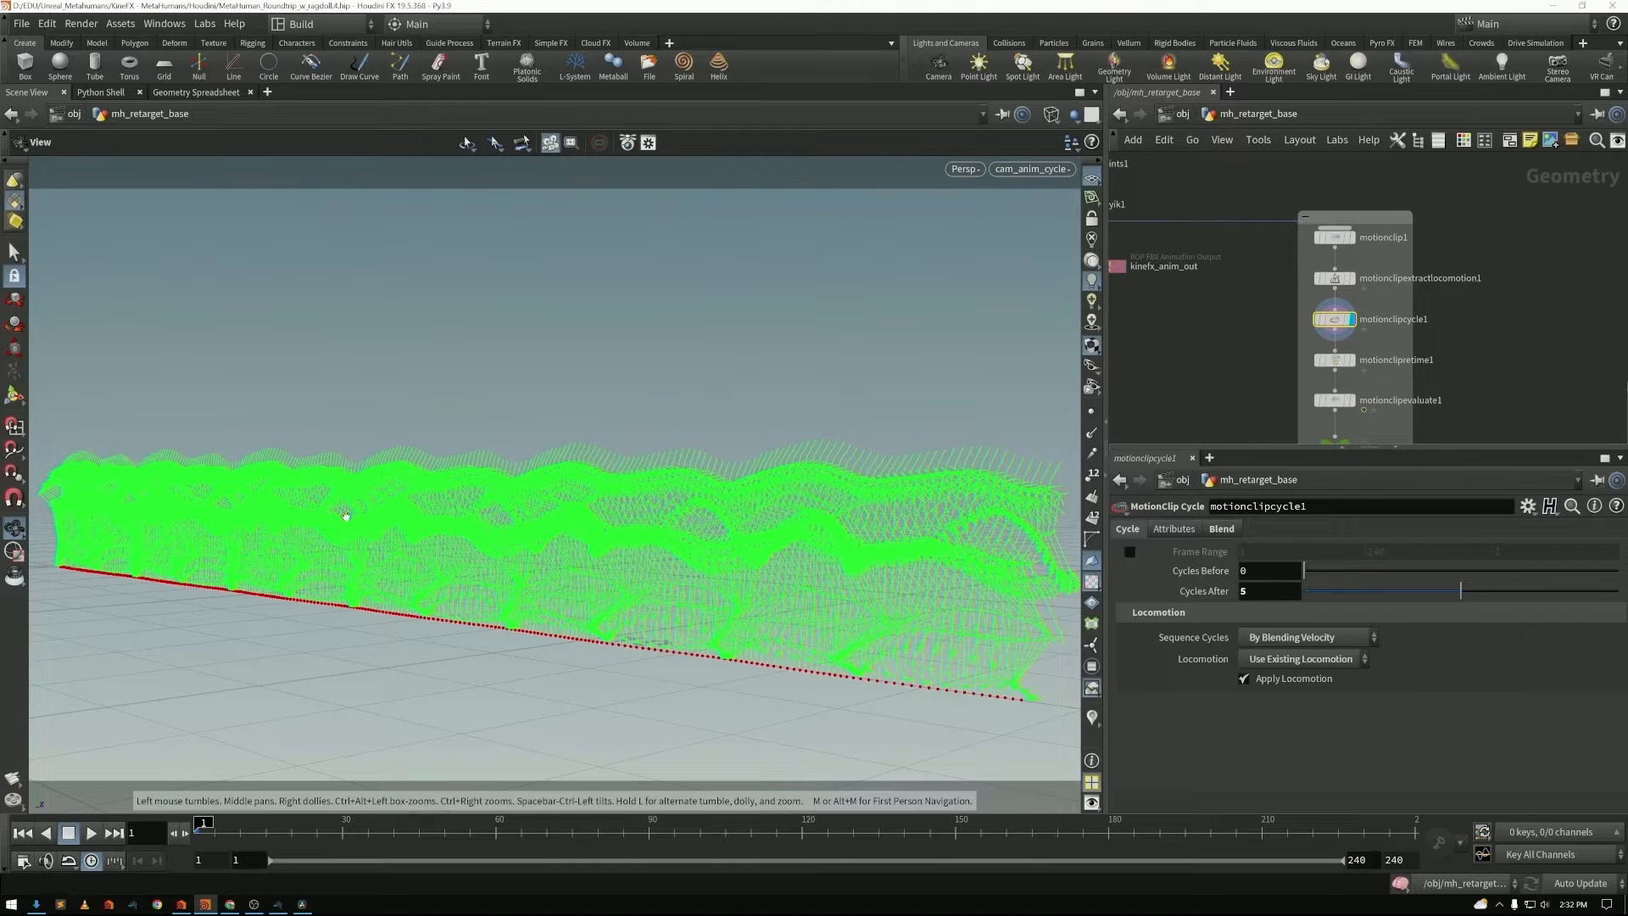
pyautogui.click(1340, 363)
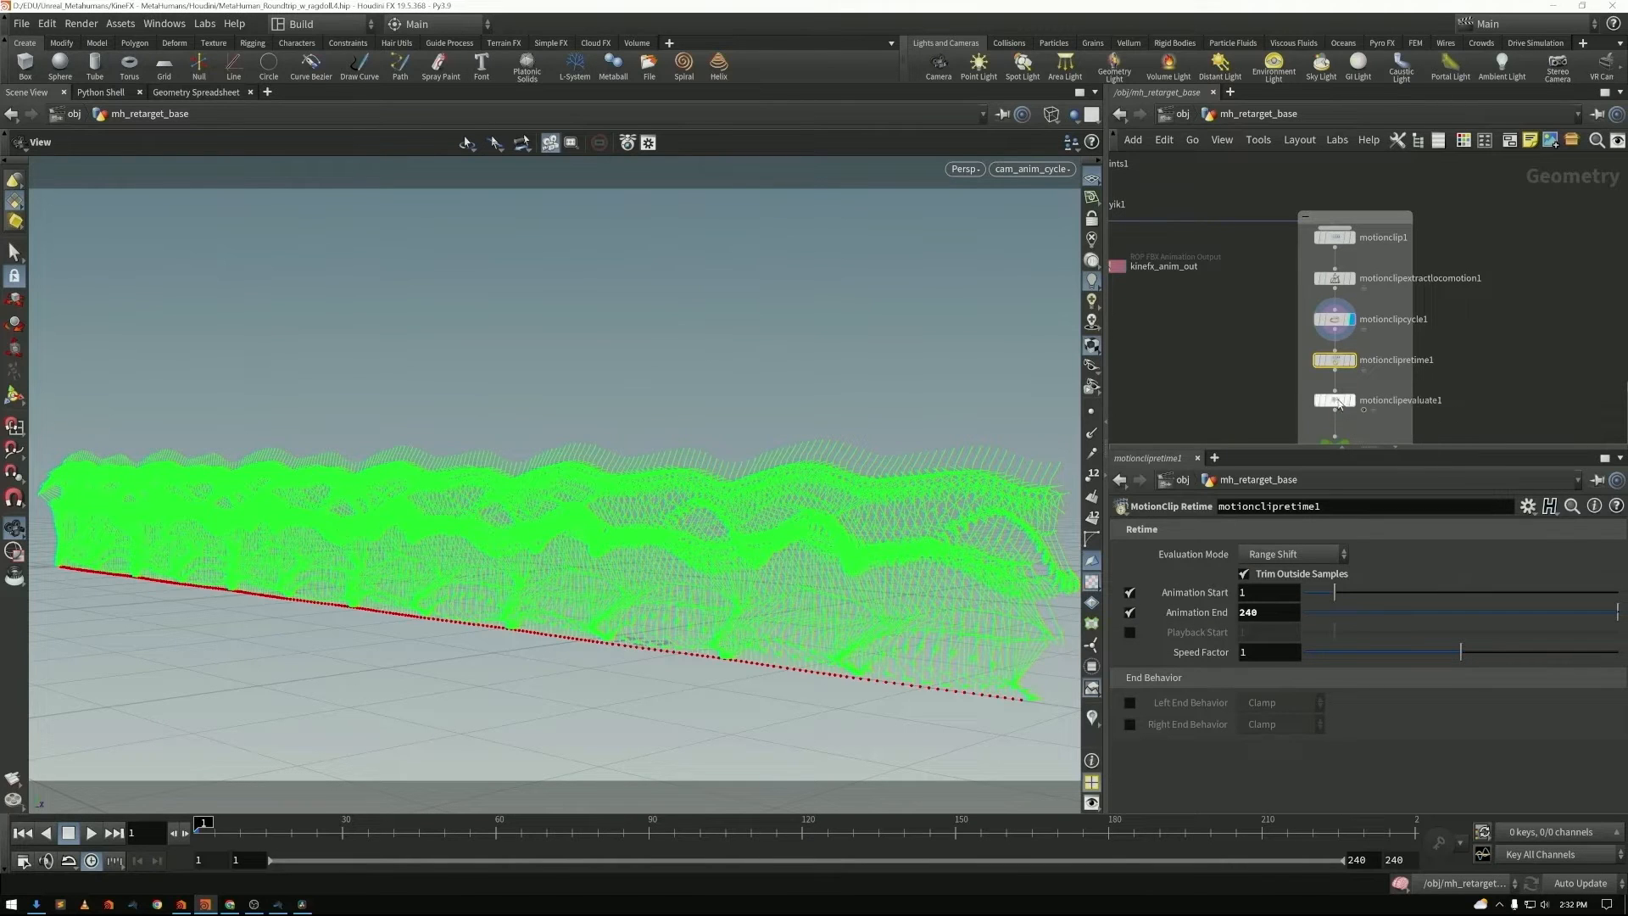
pyautogui.click(1352, 361)
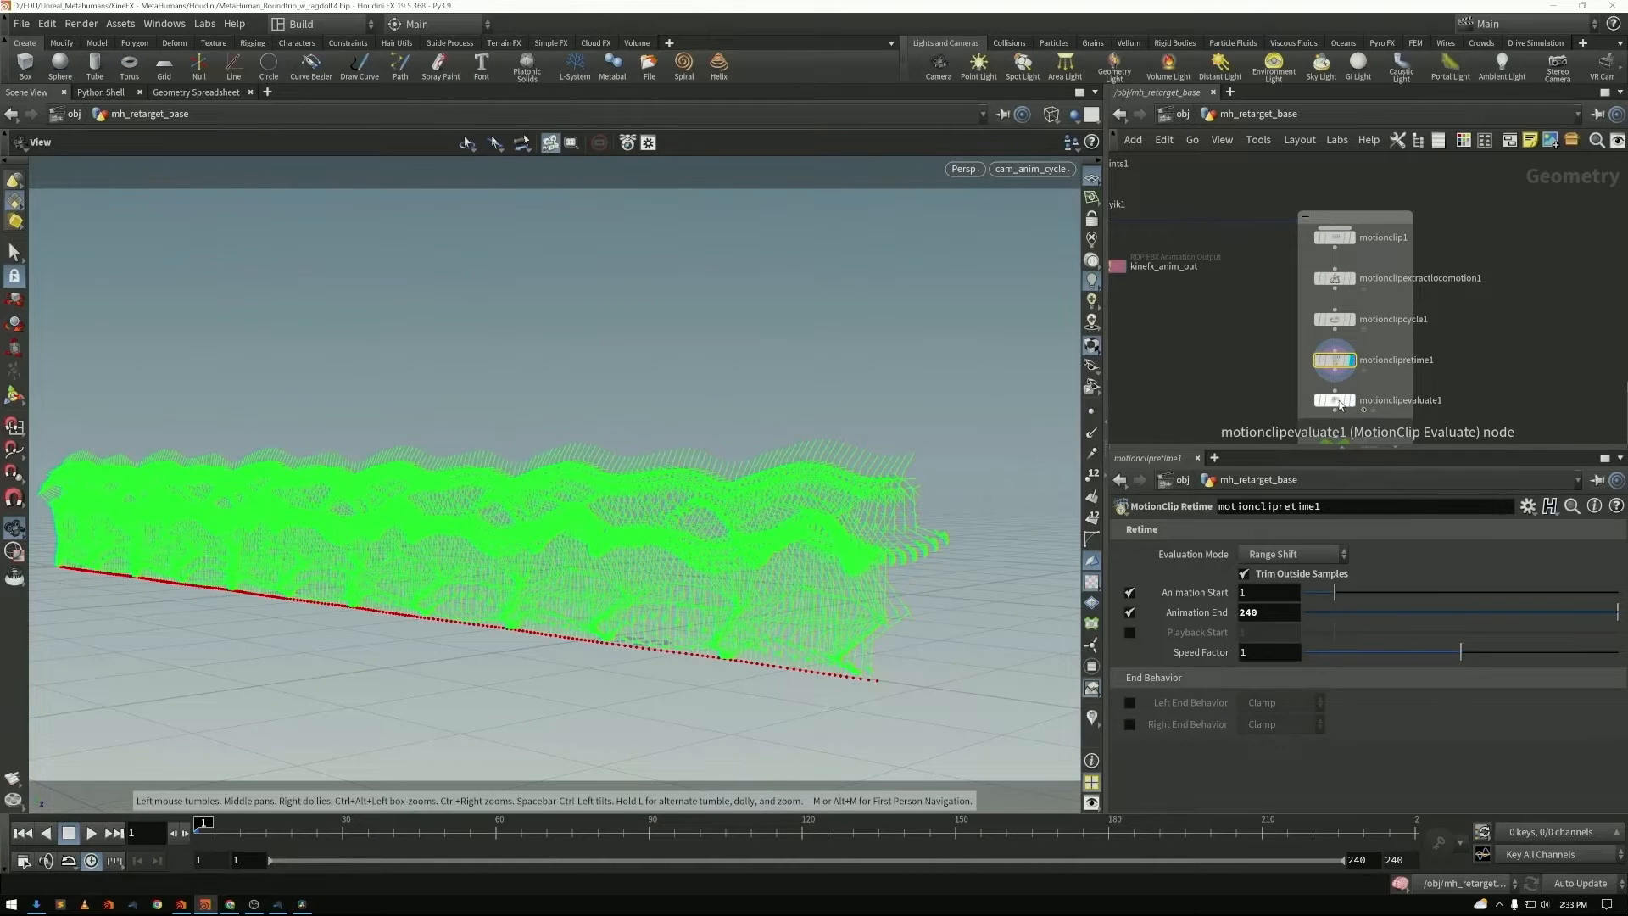
# - Display motionclipevaluate1 and scrub the timeline to review the evaluated cycle animation
pyautogui.click(1340, 400)
pyautogui.click(1353, 400)
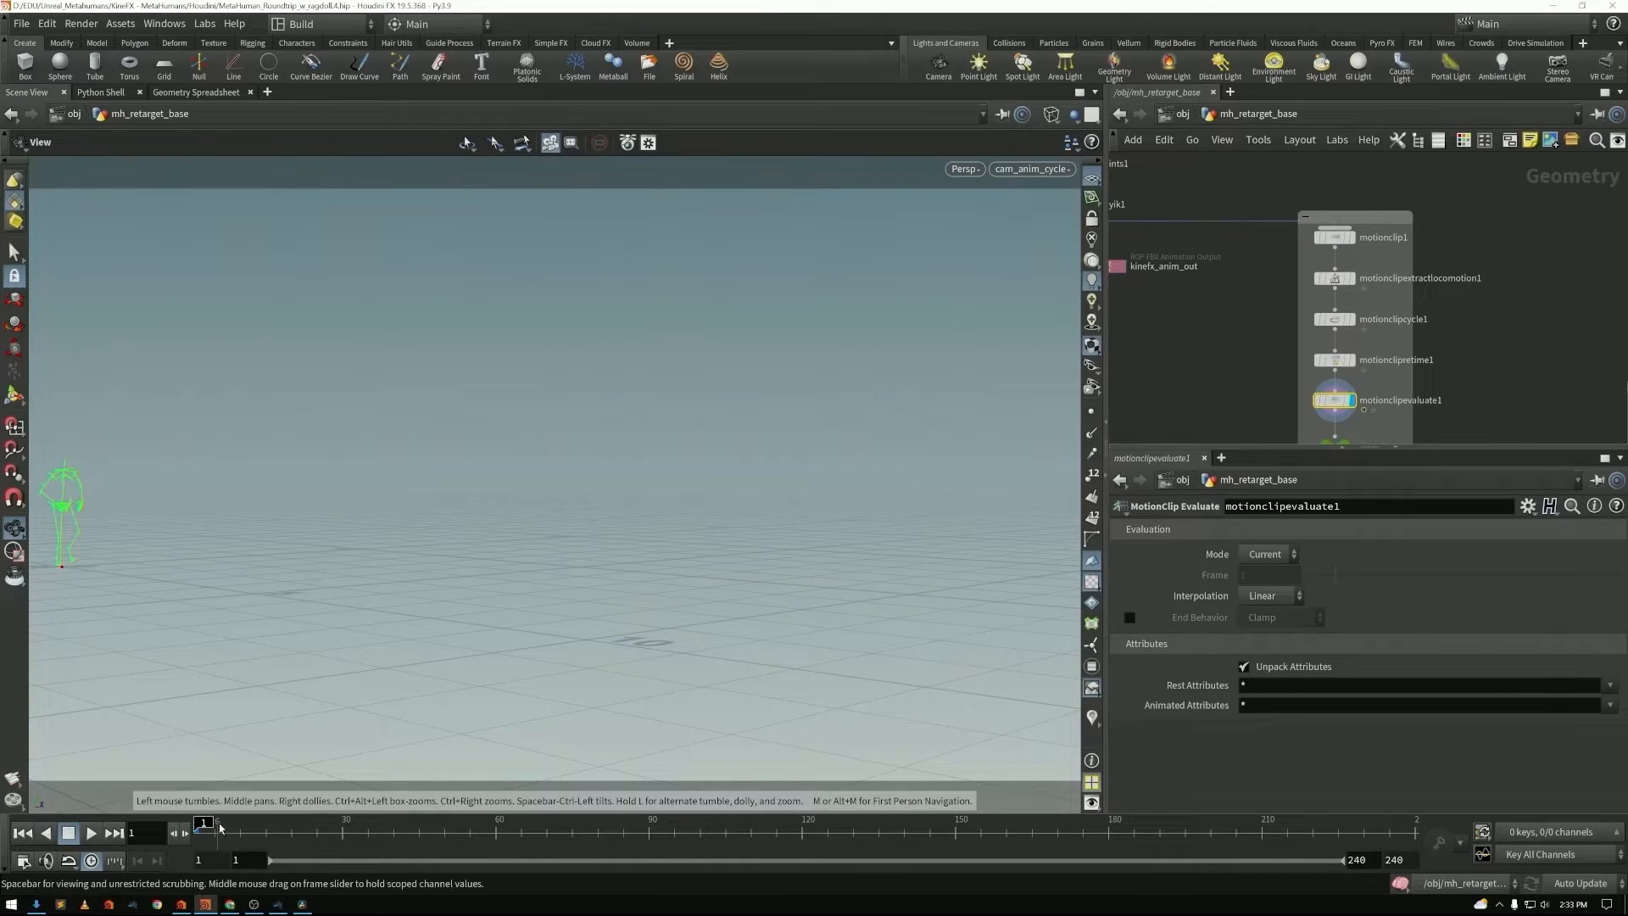
pyautogui.moveTo(208, 826); pyautogui.dragTo(187, 791)
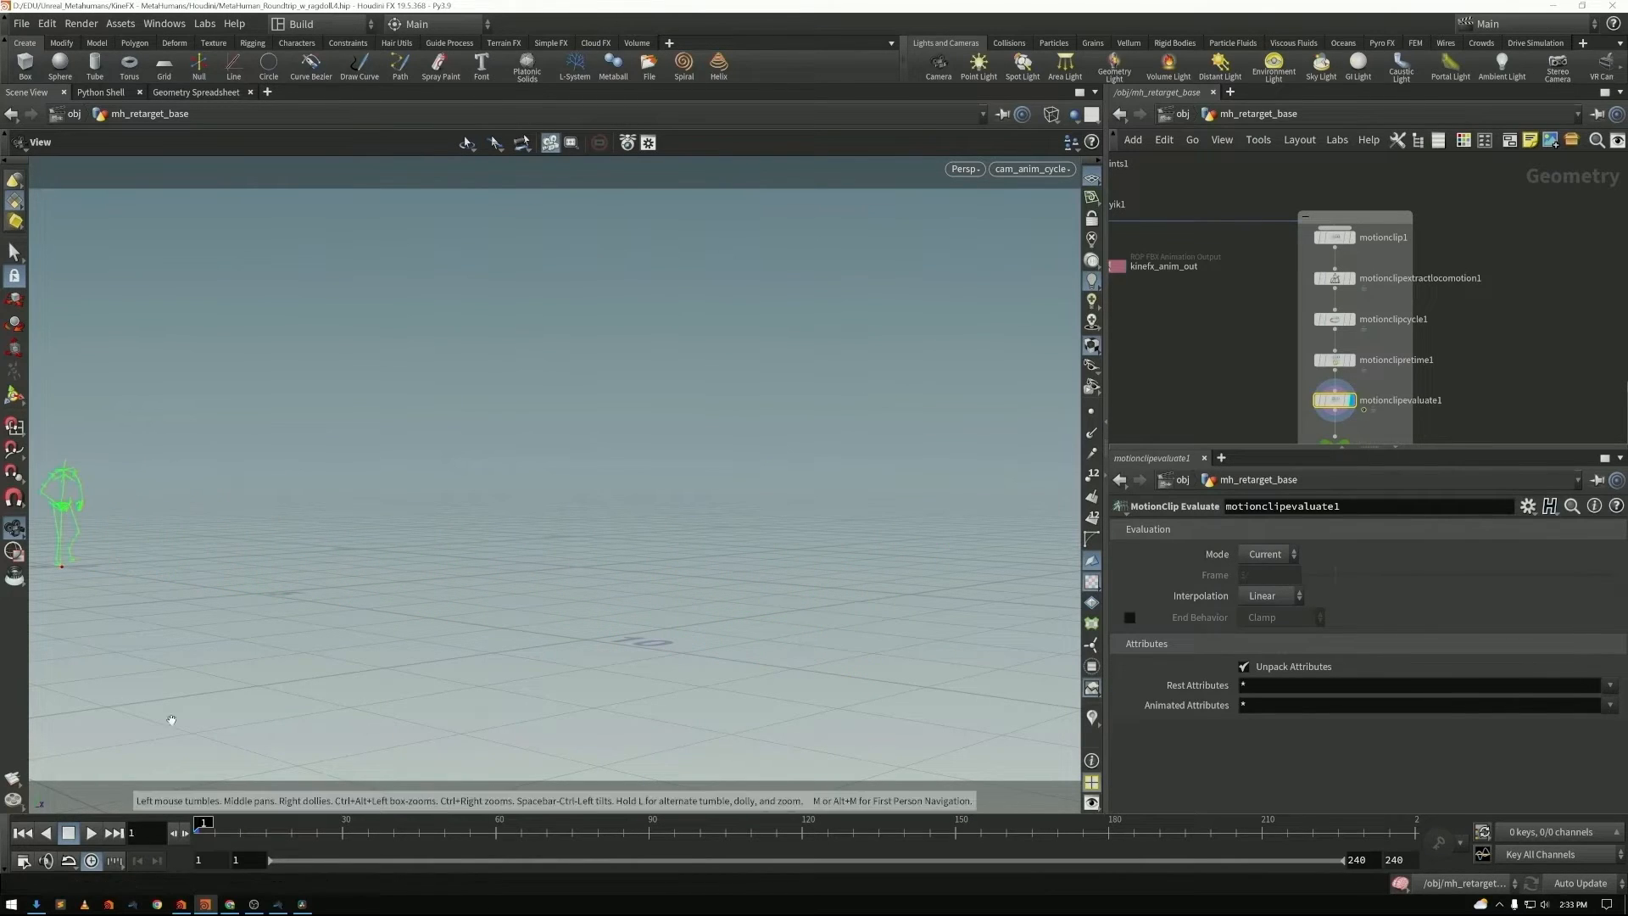
# - Export the cycled animation from kinefx_anim_cycle_out to $HIP/kinefx/kinefx_anim_cycle_out.fbx
pyautogui.moveTo(1244, 380); pyautogui.dragTo(1196, 230, button='middle')
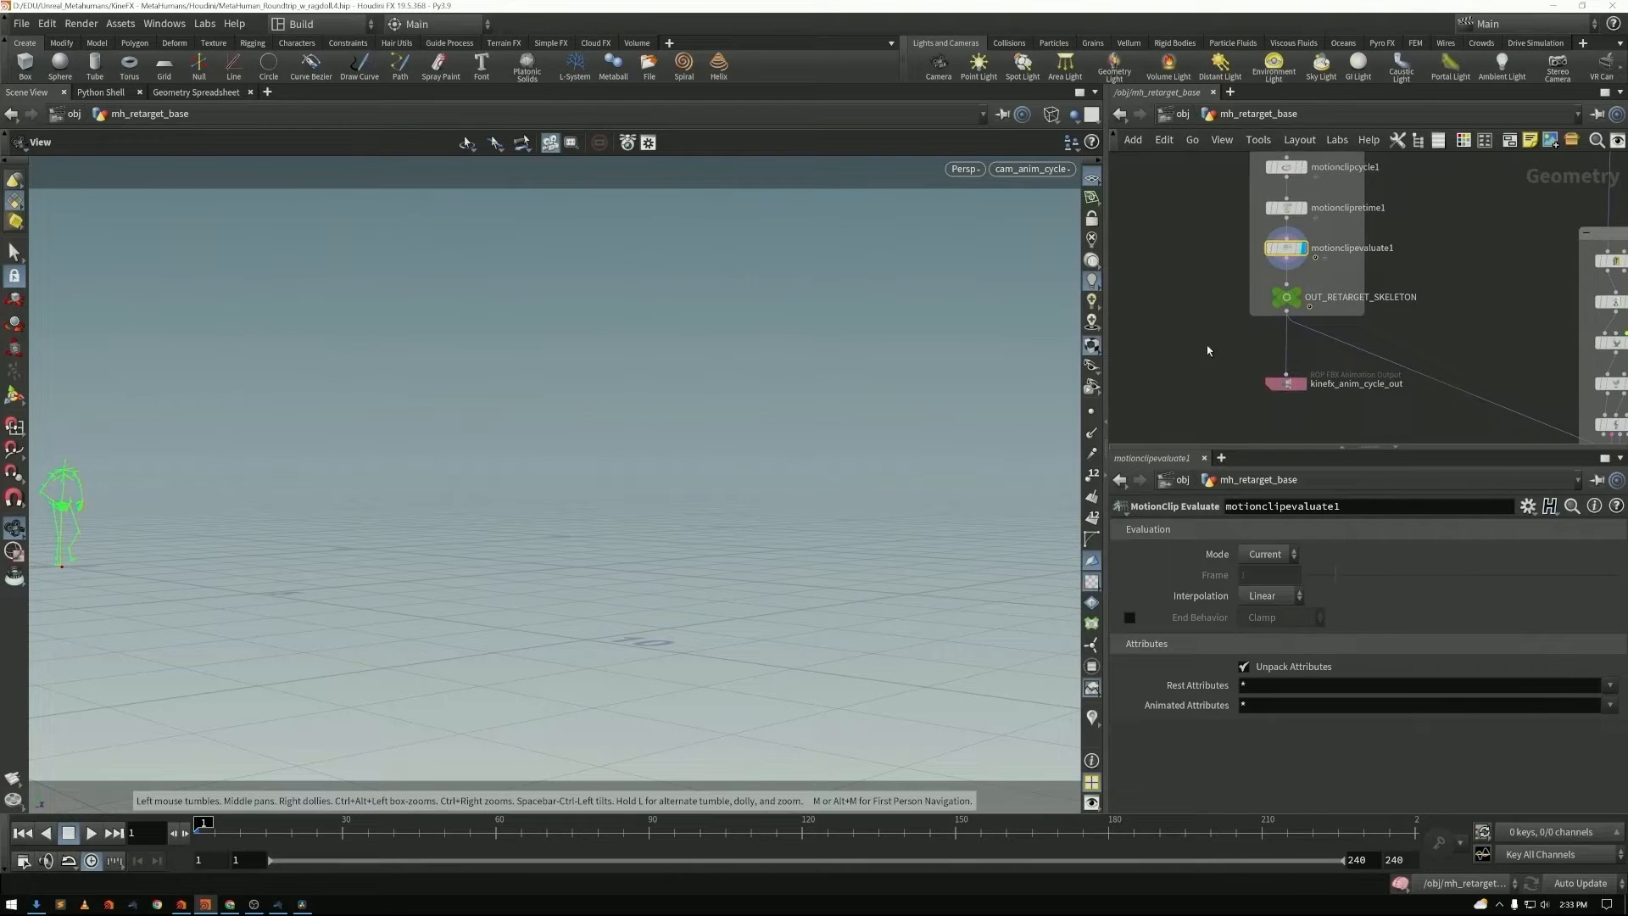
pyautogui.moveTo(1207, 351); pyautogui.dragTo(1206, 328, button='middle')
pyautogui.moveTo(1288, 385); pyautogui.dragTo(1291, 389)
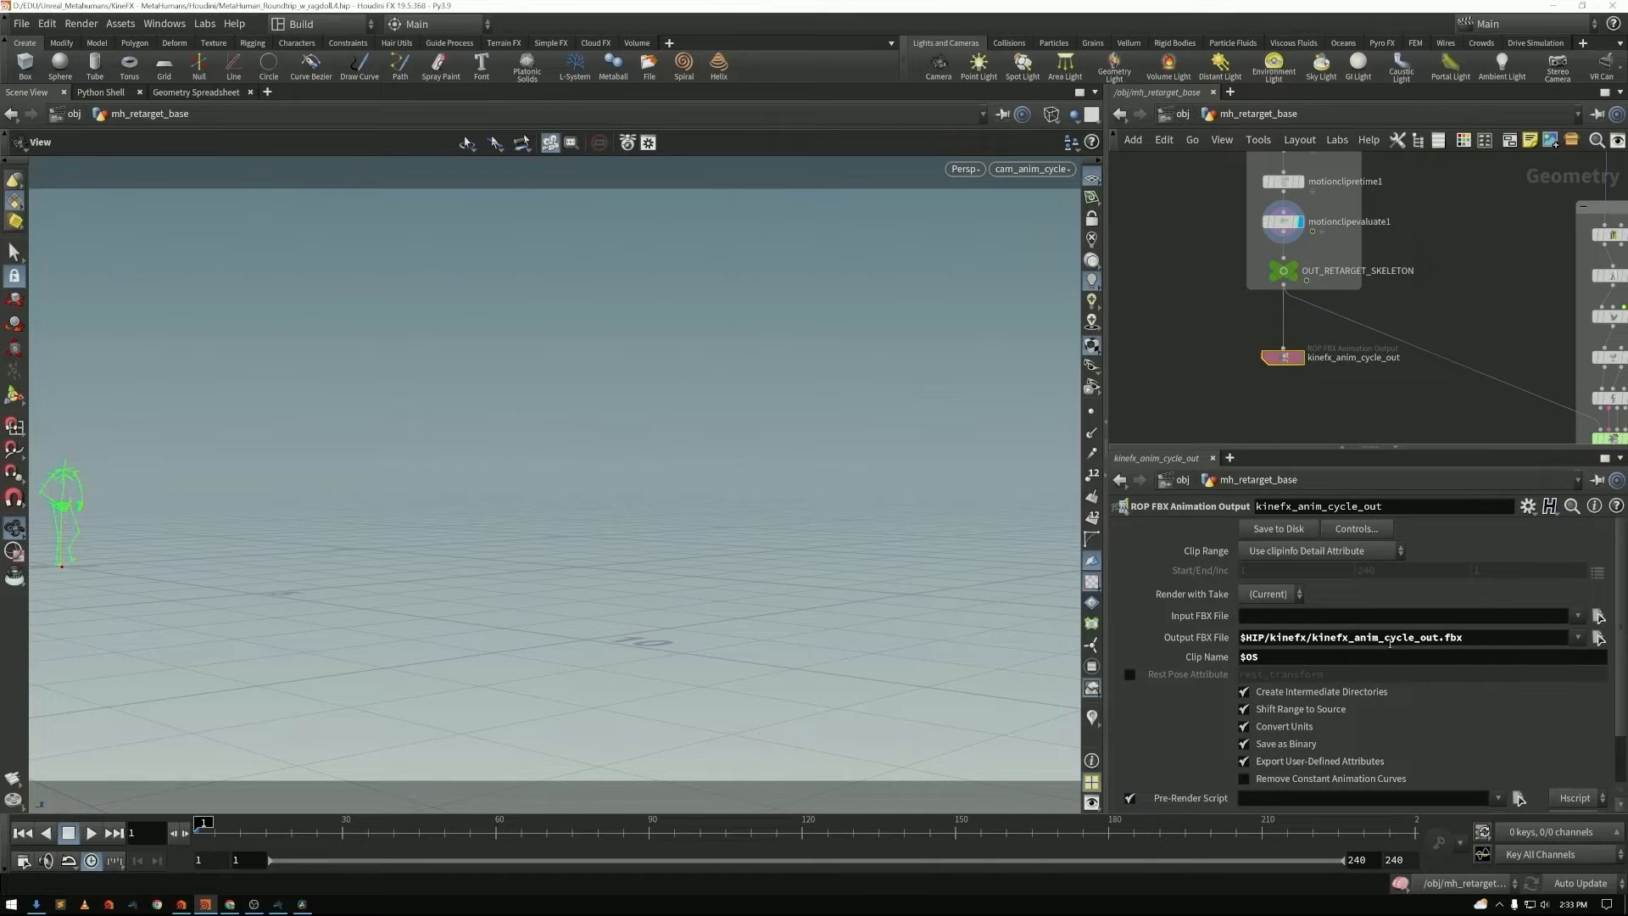
pyautogui.middleClick(1223, 670)
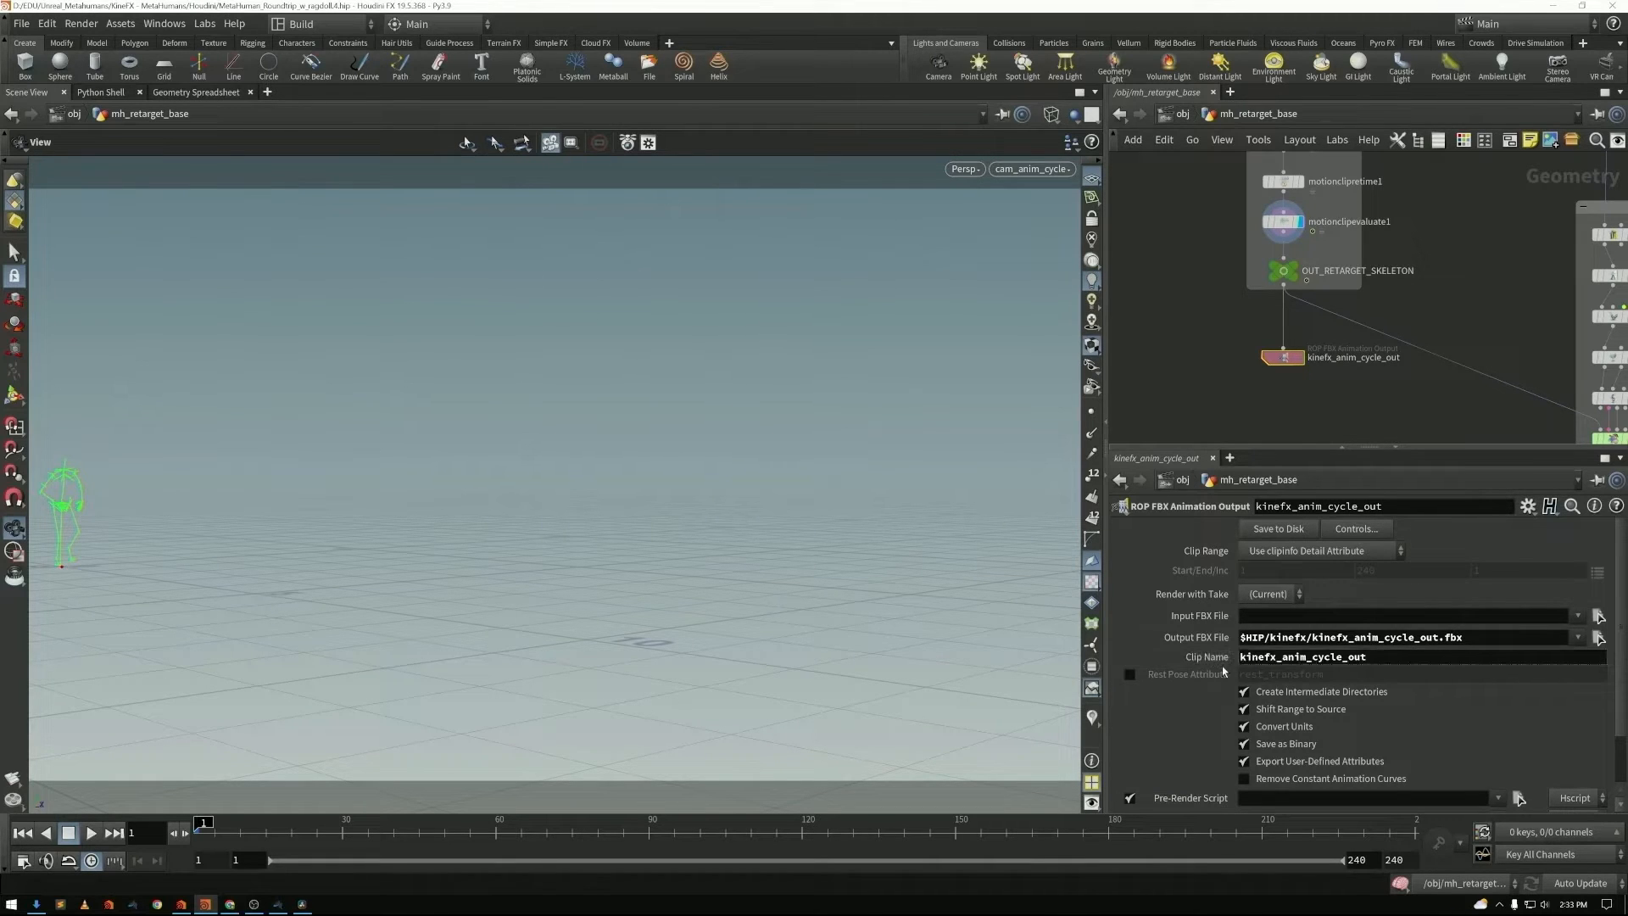
pyautogui.middleClick(1207, 657)
pyautogui.click(1265, 529)
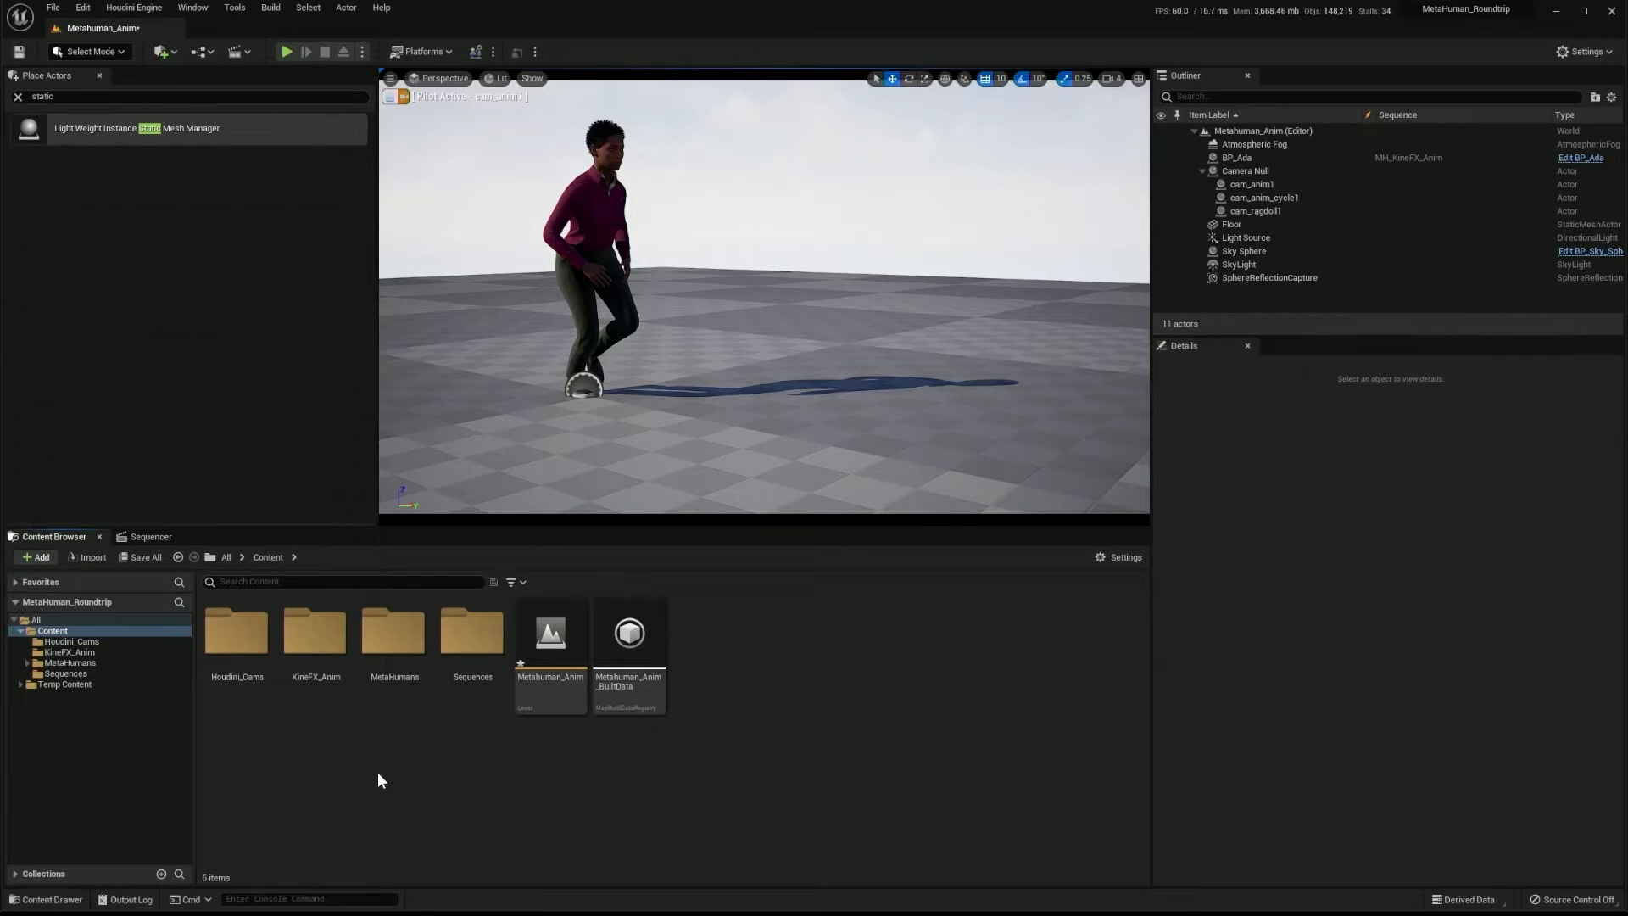
# - In Unreal, open the KineFX_Anim folder and start importing kinefx_anim_cycle_out.fbx from the project's kinefx directory
pyautogui.click(310, 641)
pyautogui.doubleClick(311, 641)
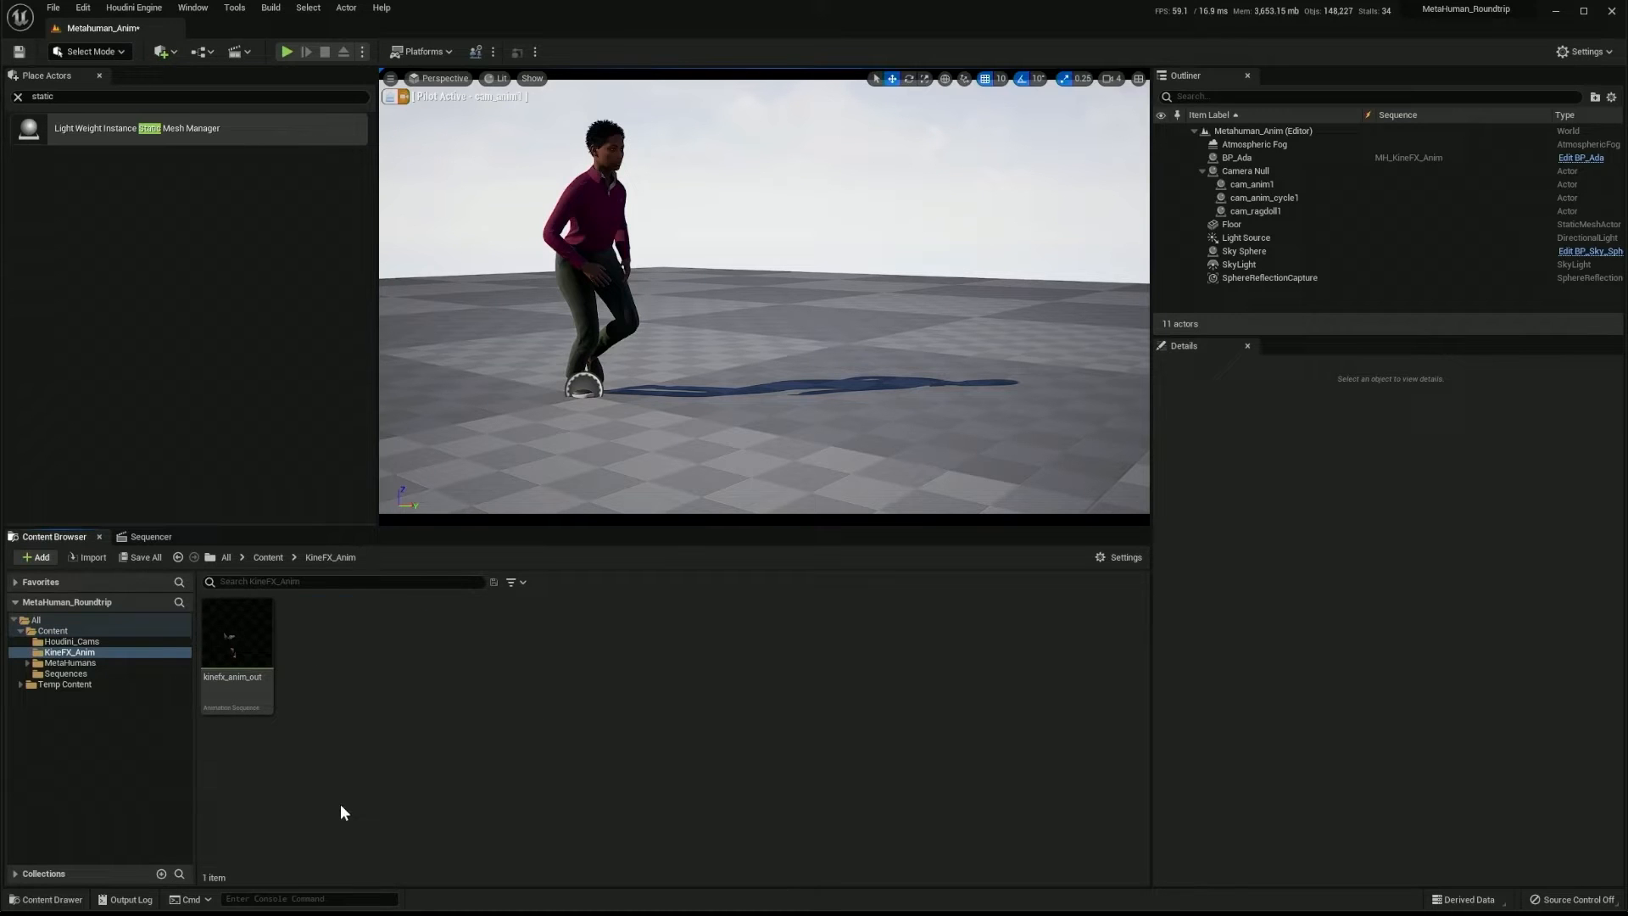
pyautogui.rightClick(339, 650)
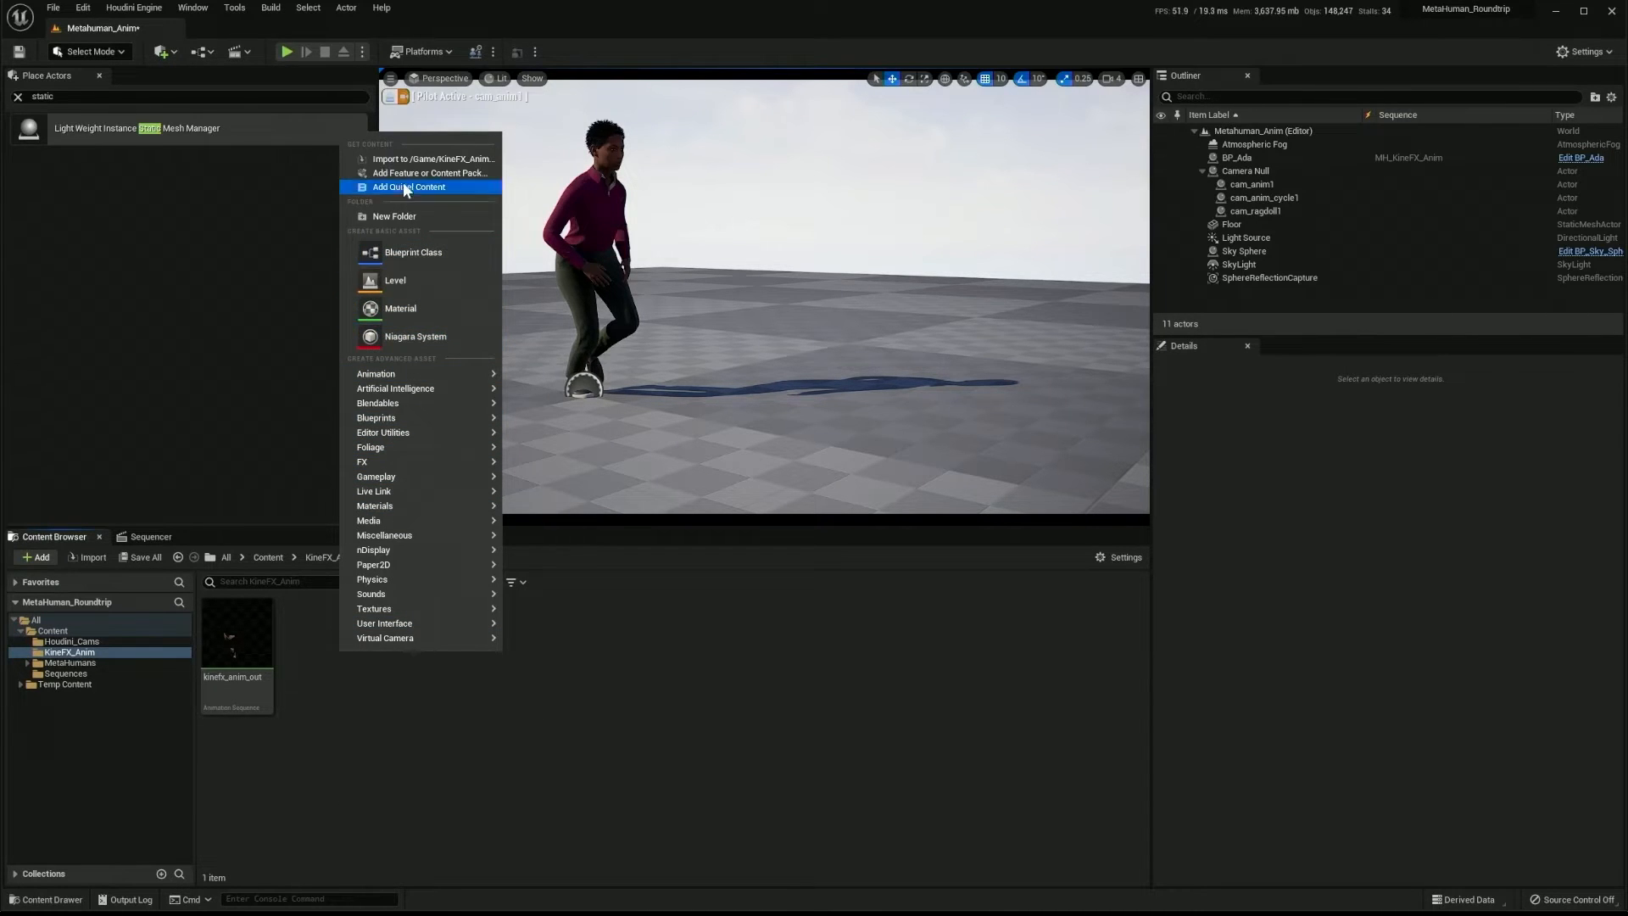
pyautogui.click(403, 160)
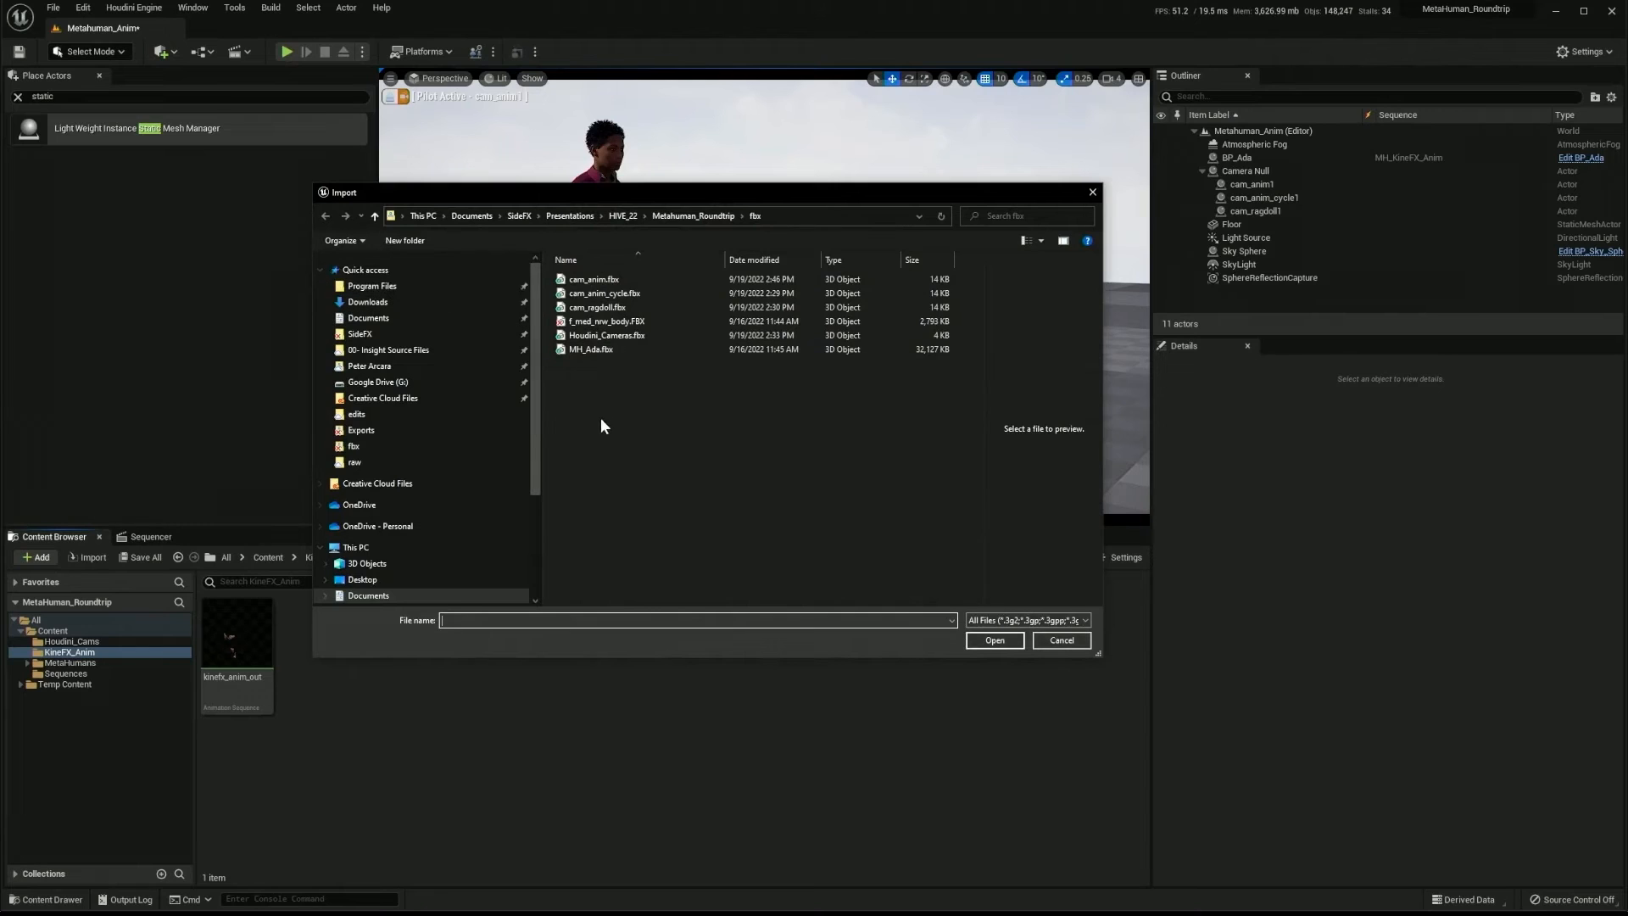
pyautogui.click(692, 215)
pyautogui.doubleClick(603, 349)
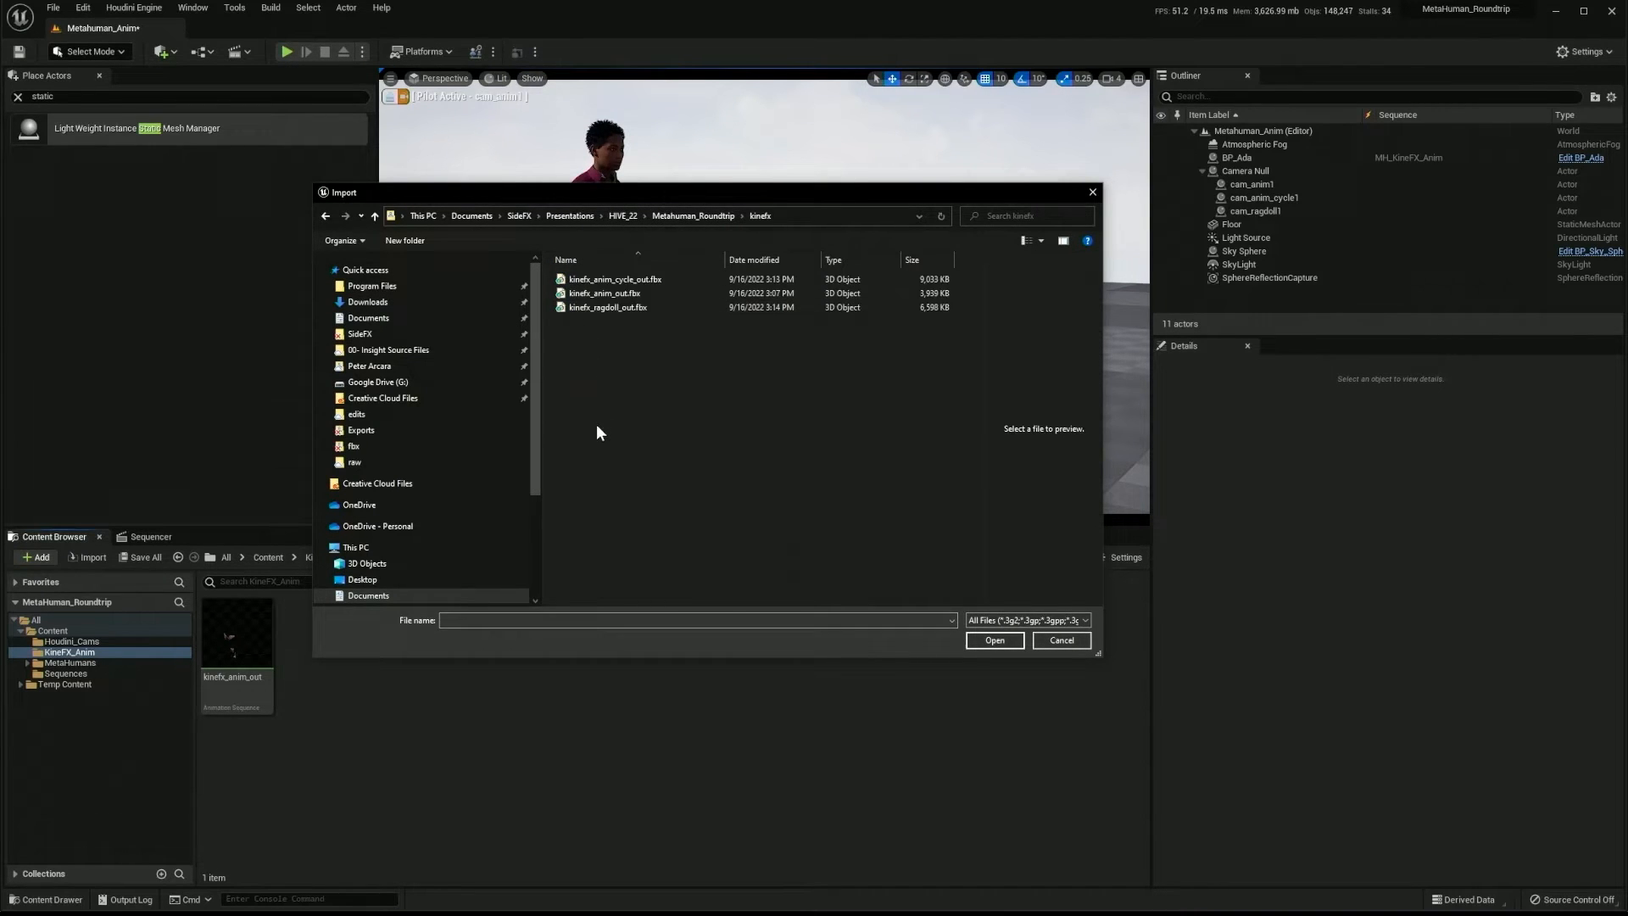
pyautogui.click(614, 279)
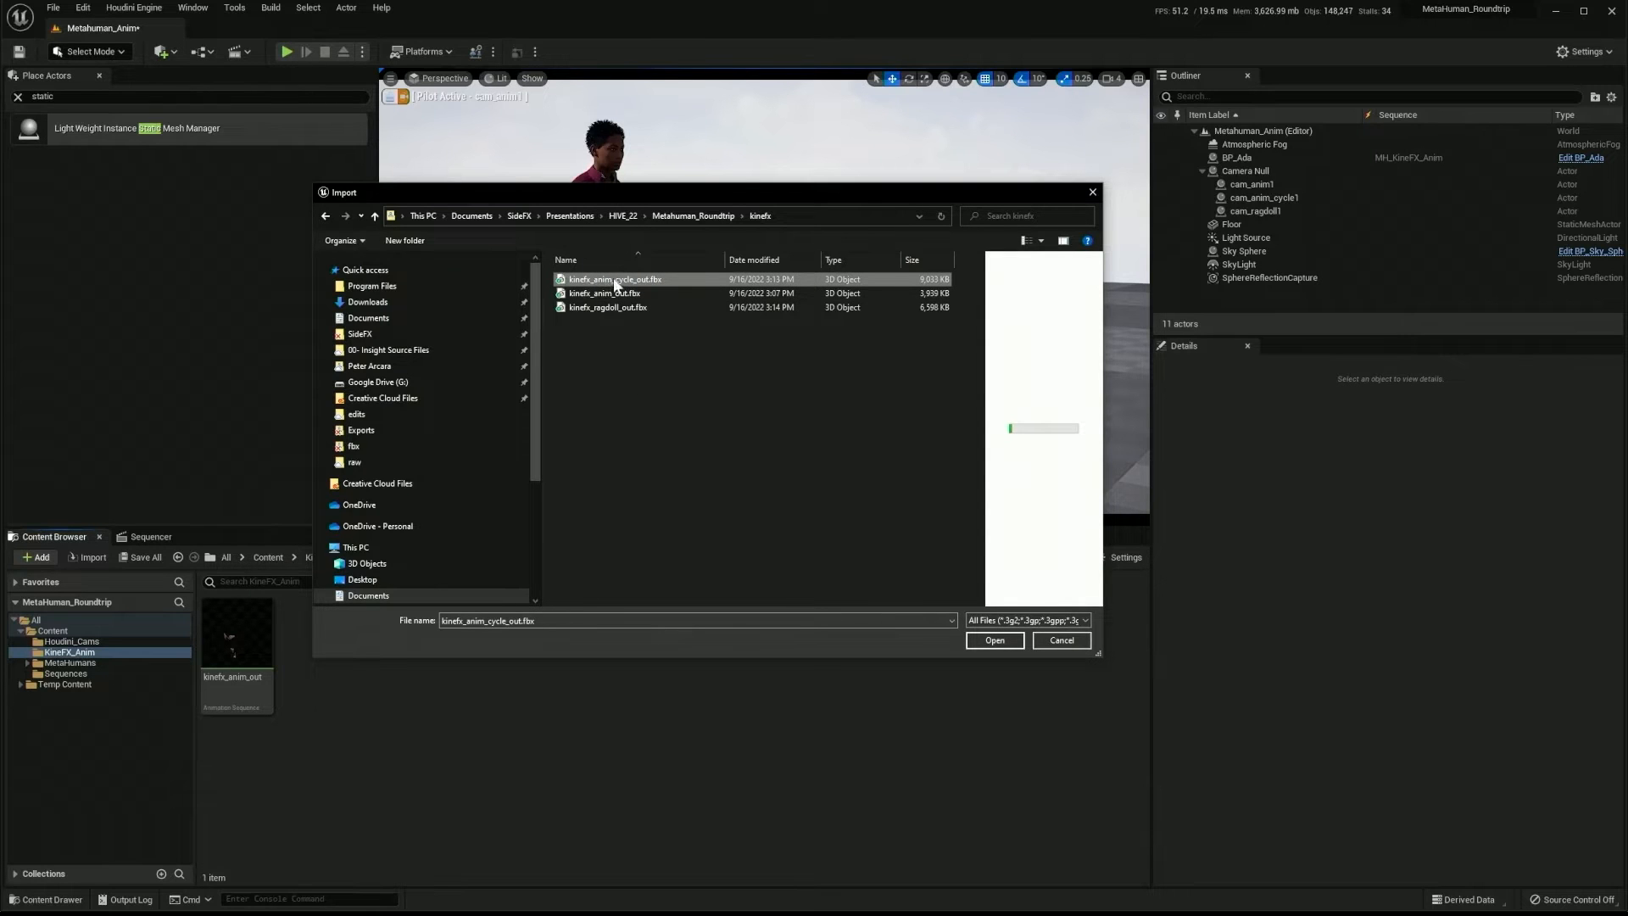
pyautogui.click(994, 638)
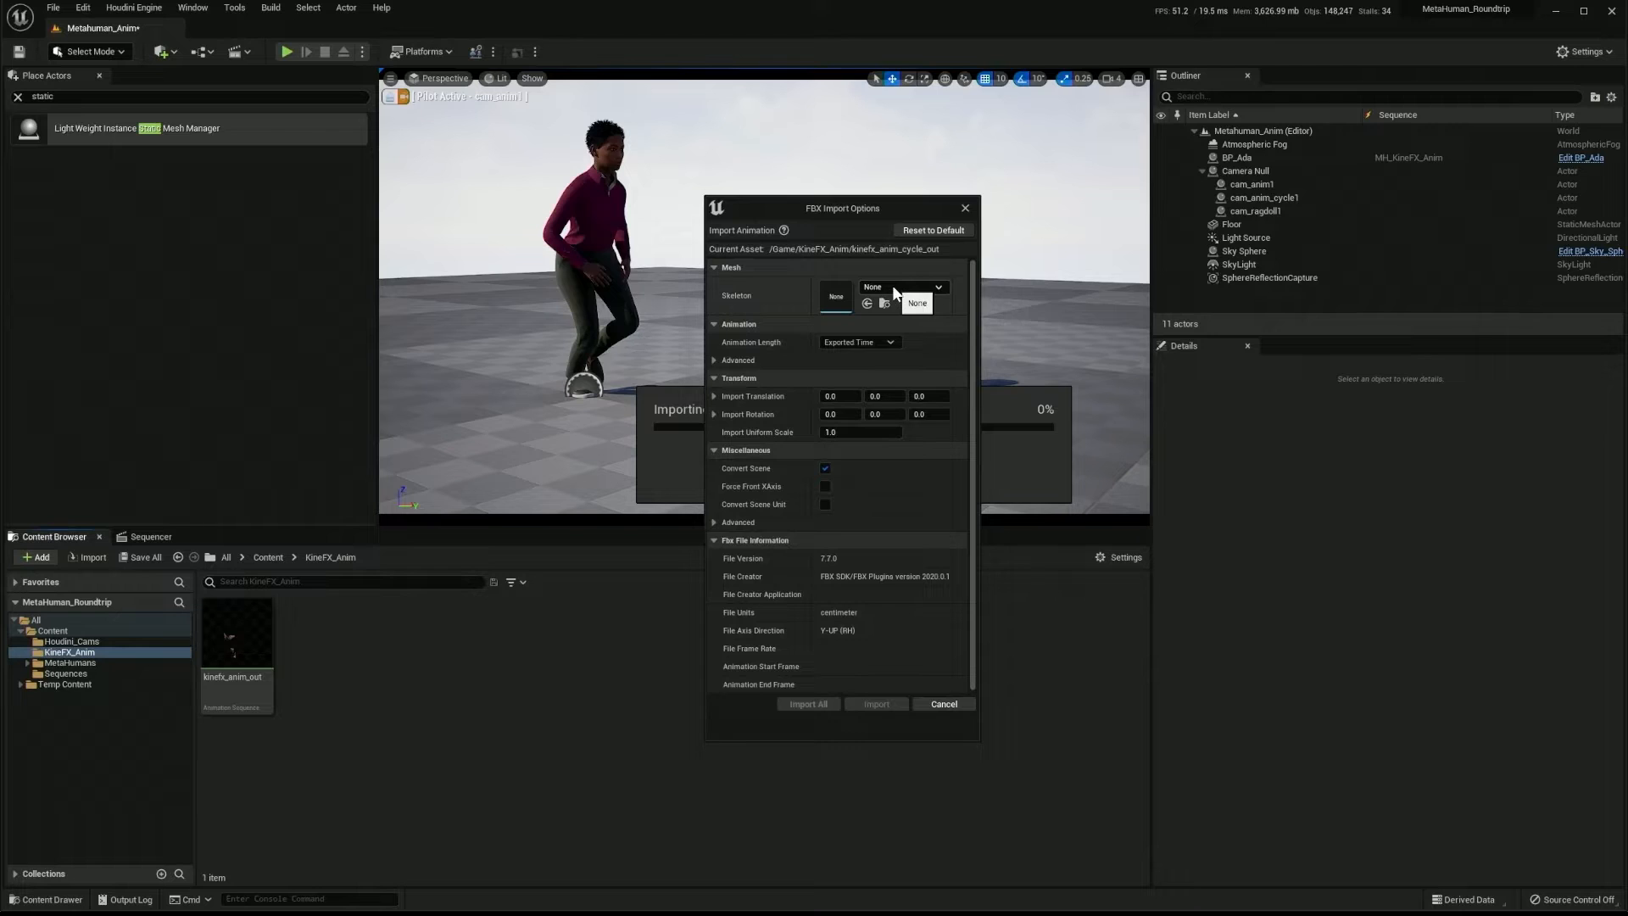
# - Assign metahuman_base_skel as the skeleton for kinefx_anim_cycle_out and import the animation
pyautogui.click(892, 285)
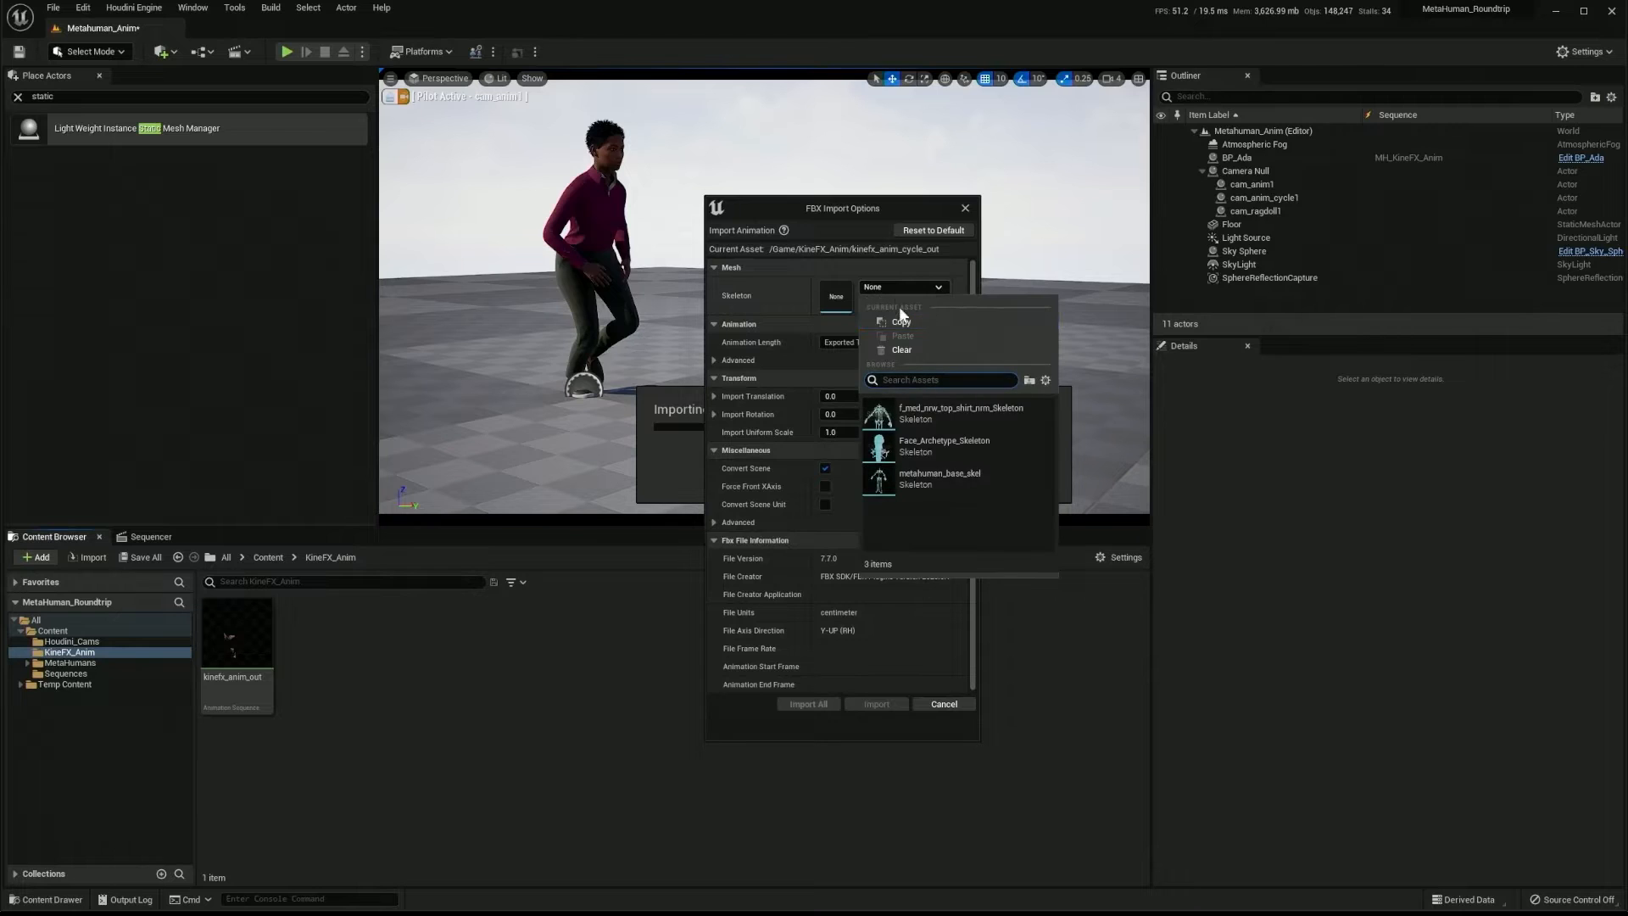
pyautogui.click(914, 481)
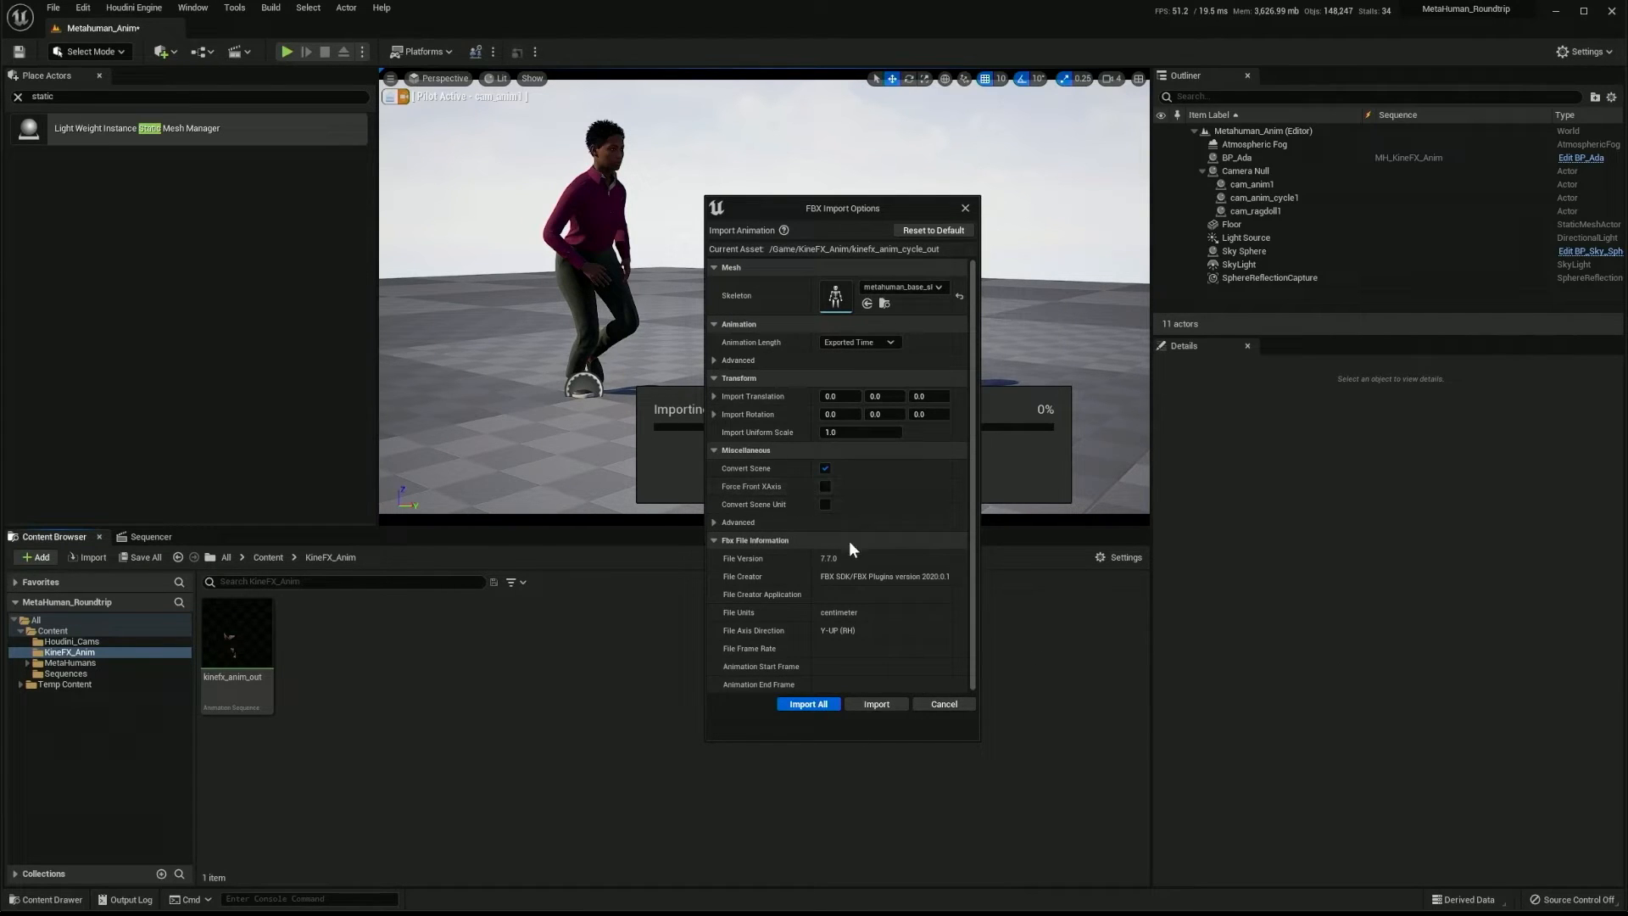
pyautogui.click(871, 702)
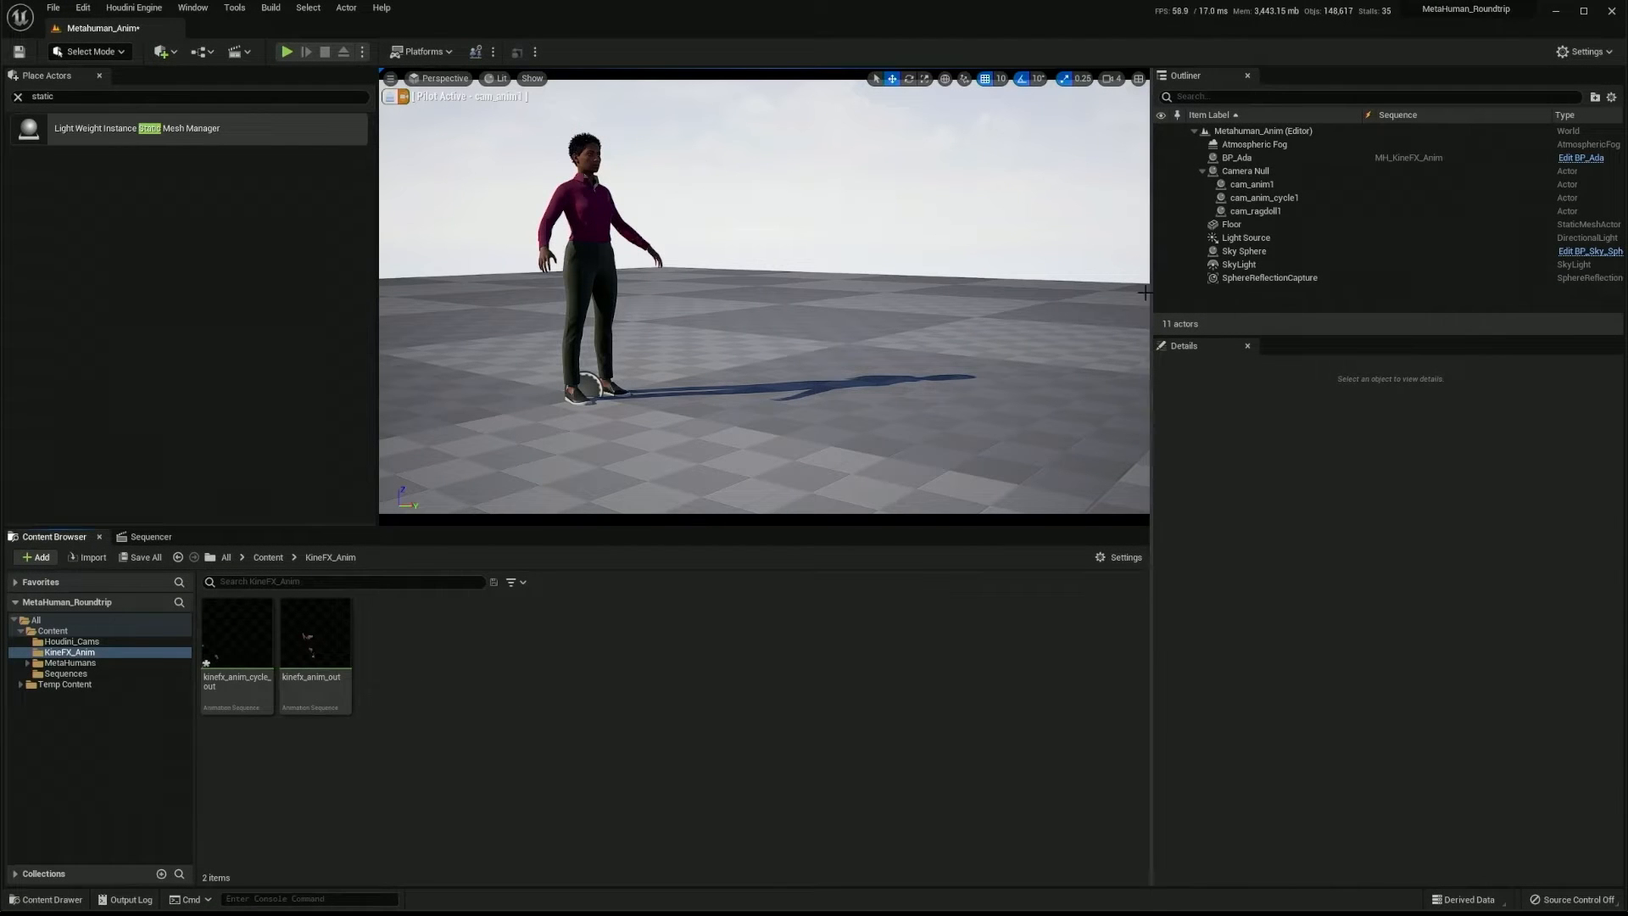
# - Delete the Animation track holding kinefx_anim_out from BP_Ada's Body in the MH_KineFX_Anim sequence
pyautogui.click(135, 538)
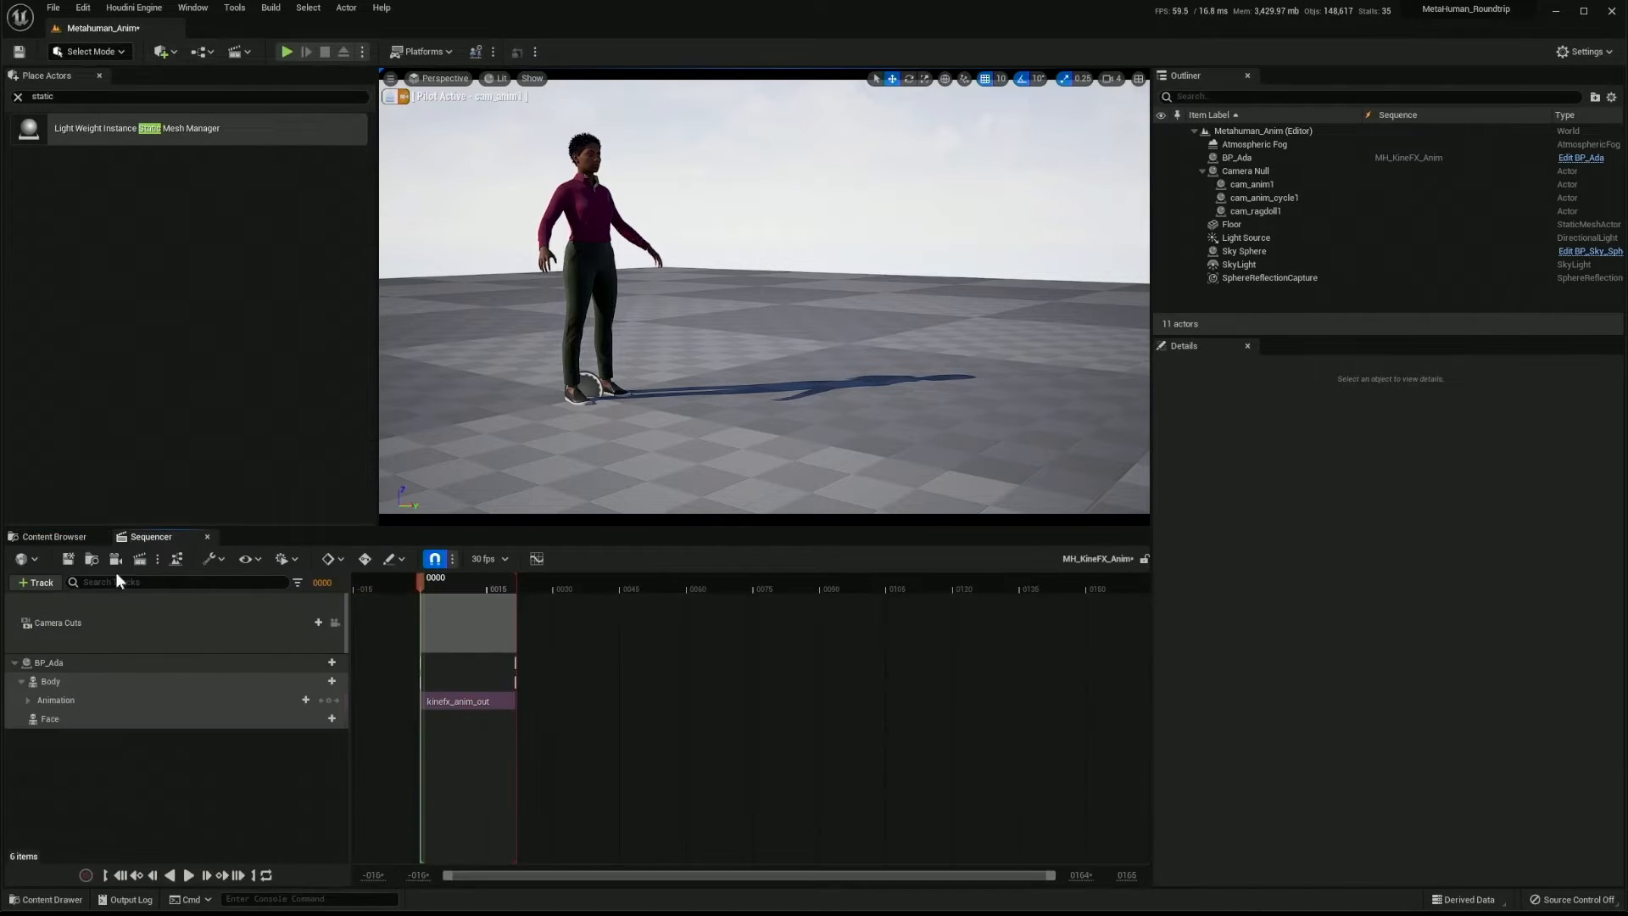
pyautogui.click(50, 699)
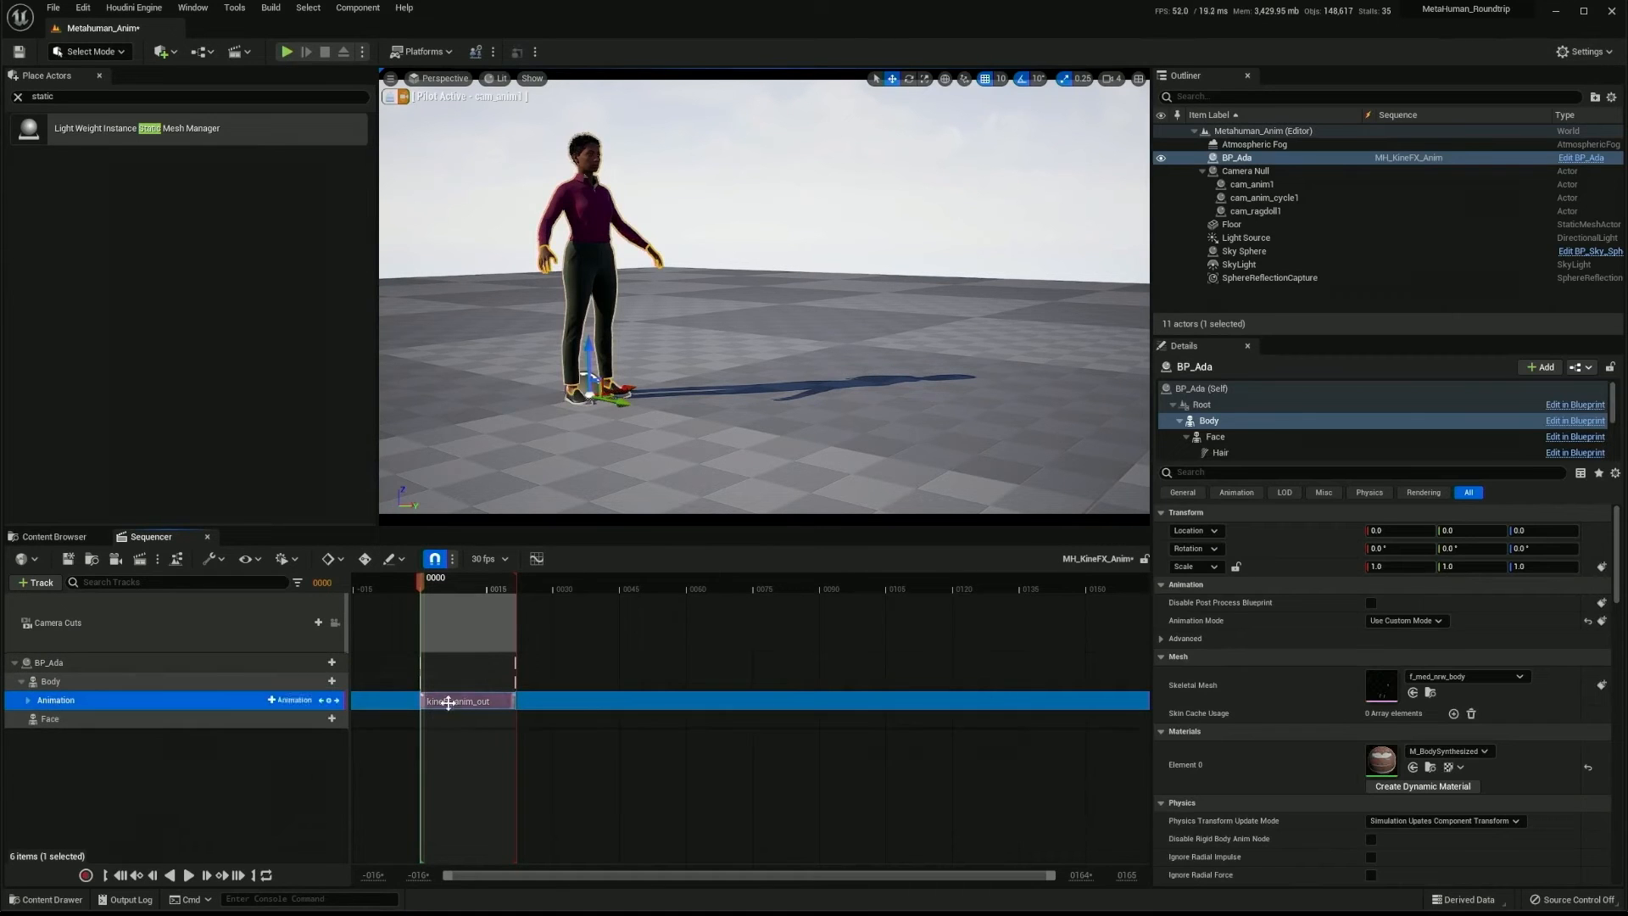
pyautogui.press('Delete')
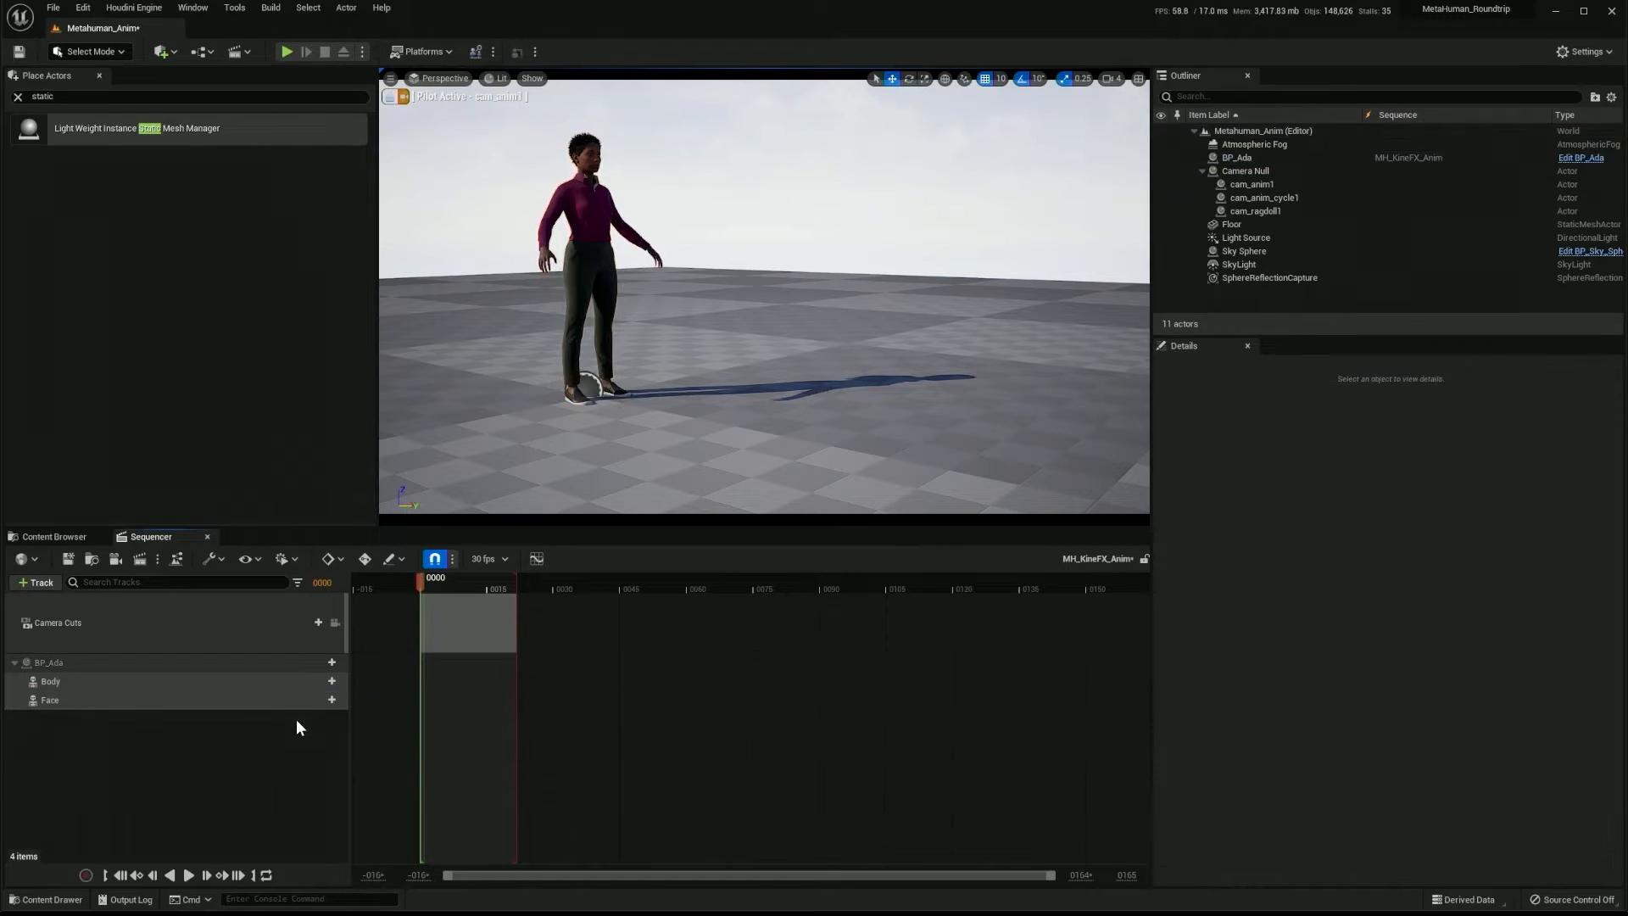
# - Add the kinefx_anim_cycle_out animation to BP_Ada's Body track, searching for "kine" to find it
pyautogui.click(323, 681)
pyautogui.moveTo(343, 26)
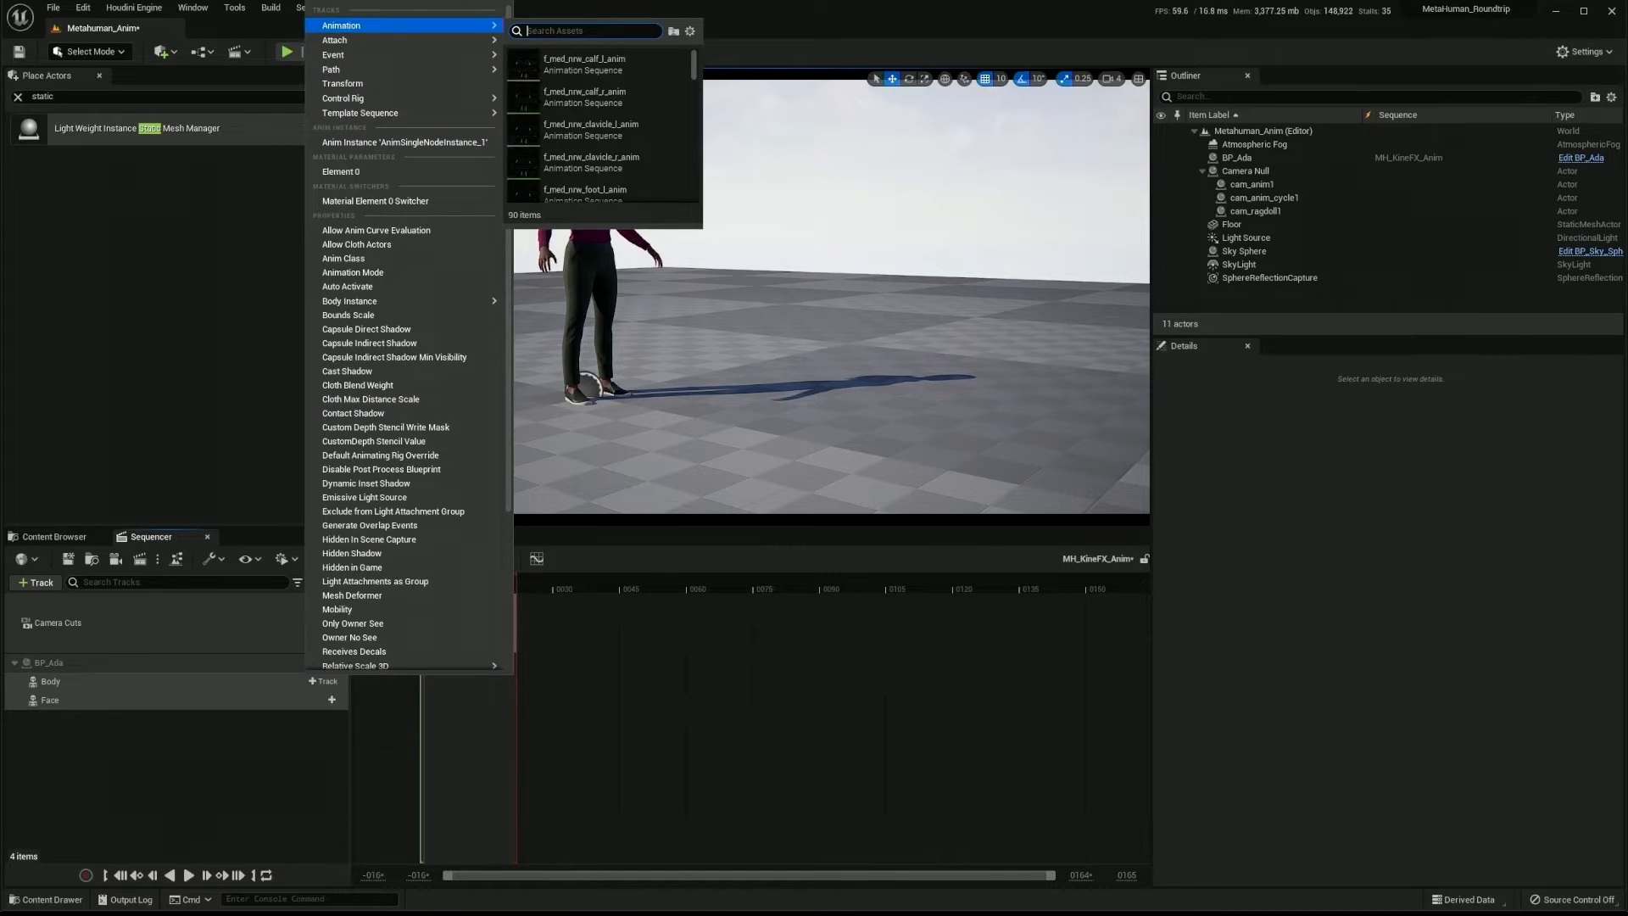
pyautogui.write('kine')
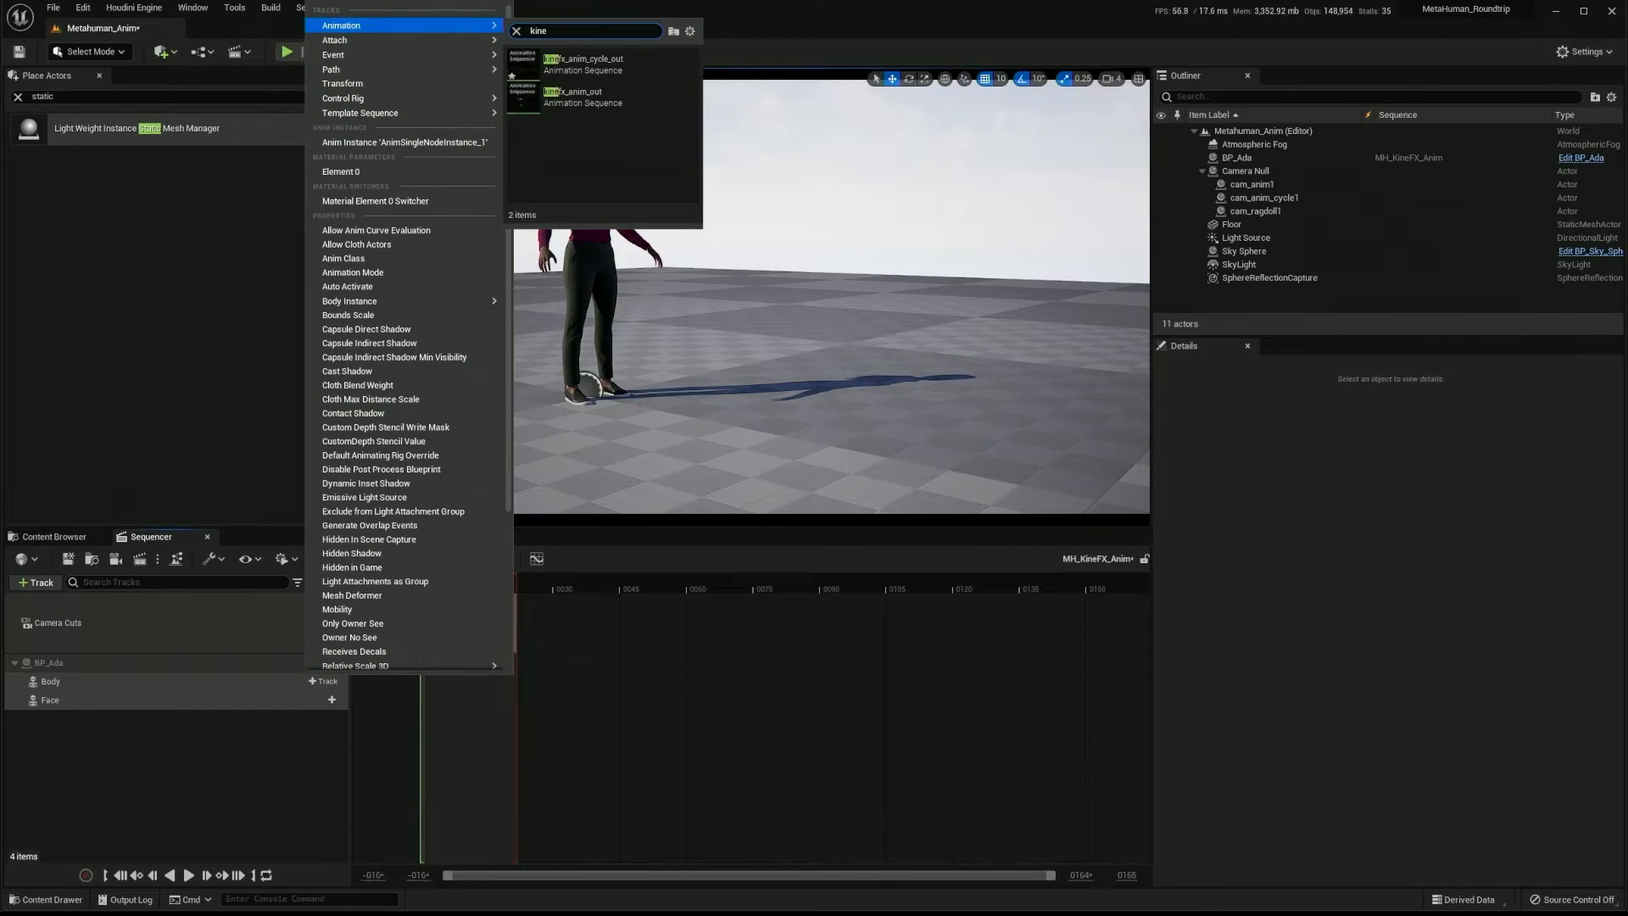
pyautogui.click(584, 64)
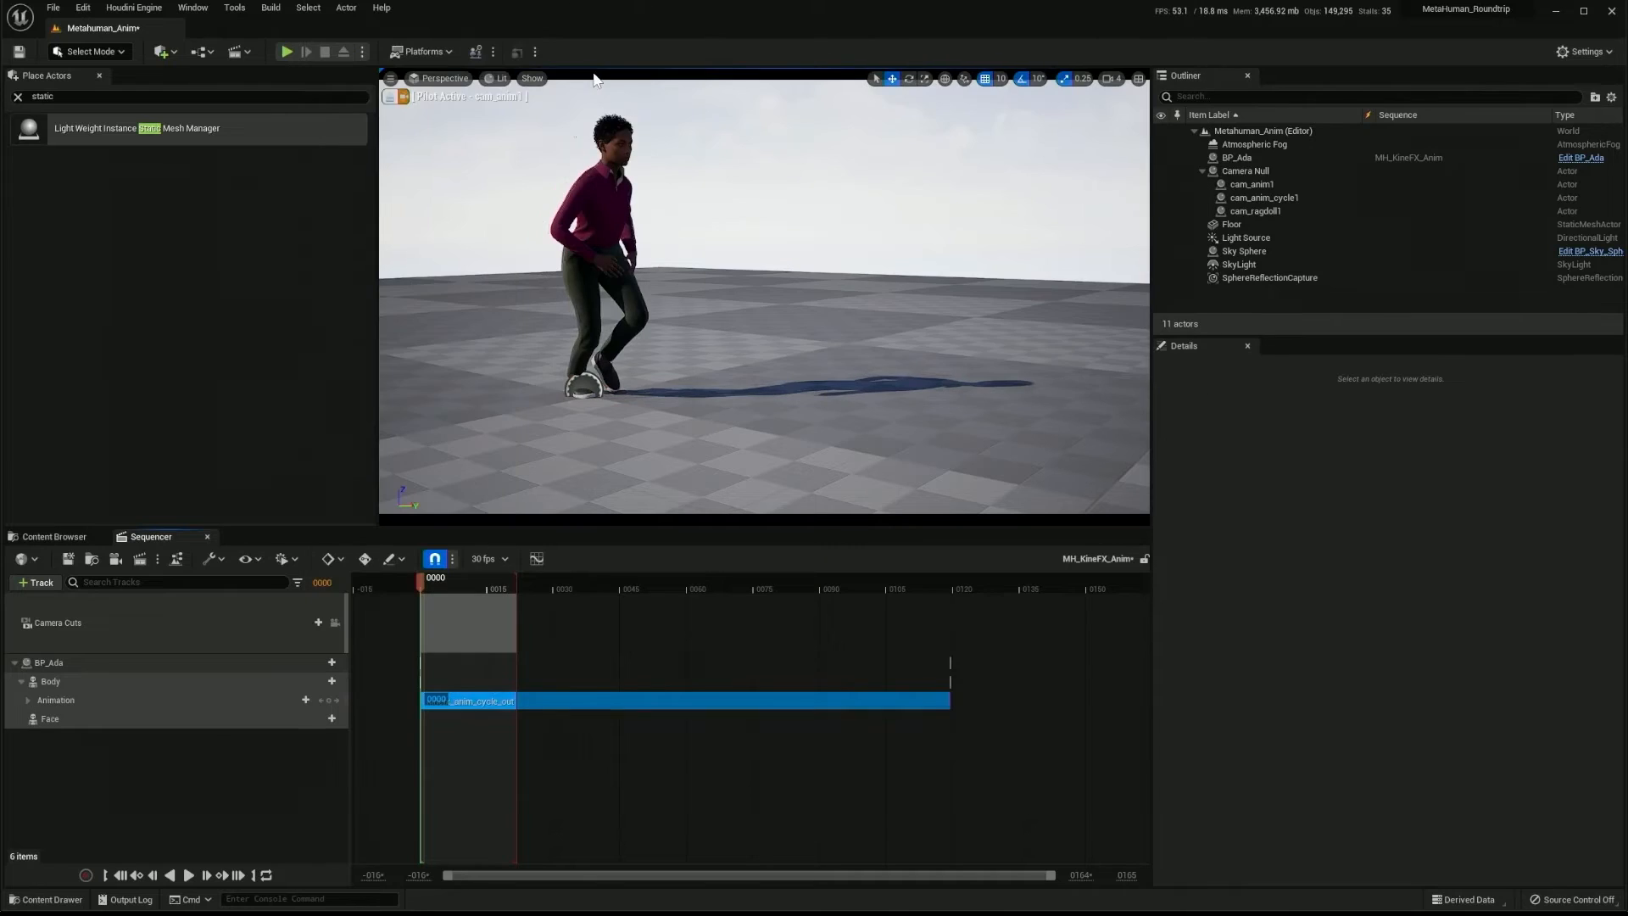
# - Extend the sequence's playback range to the end of the cycle clip and play it while piloting cam_anim_cycle1
pyautogui.moveTo(516, 604); pyautogui.dragTo(953, 603)
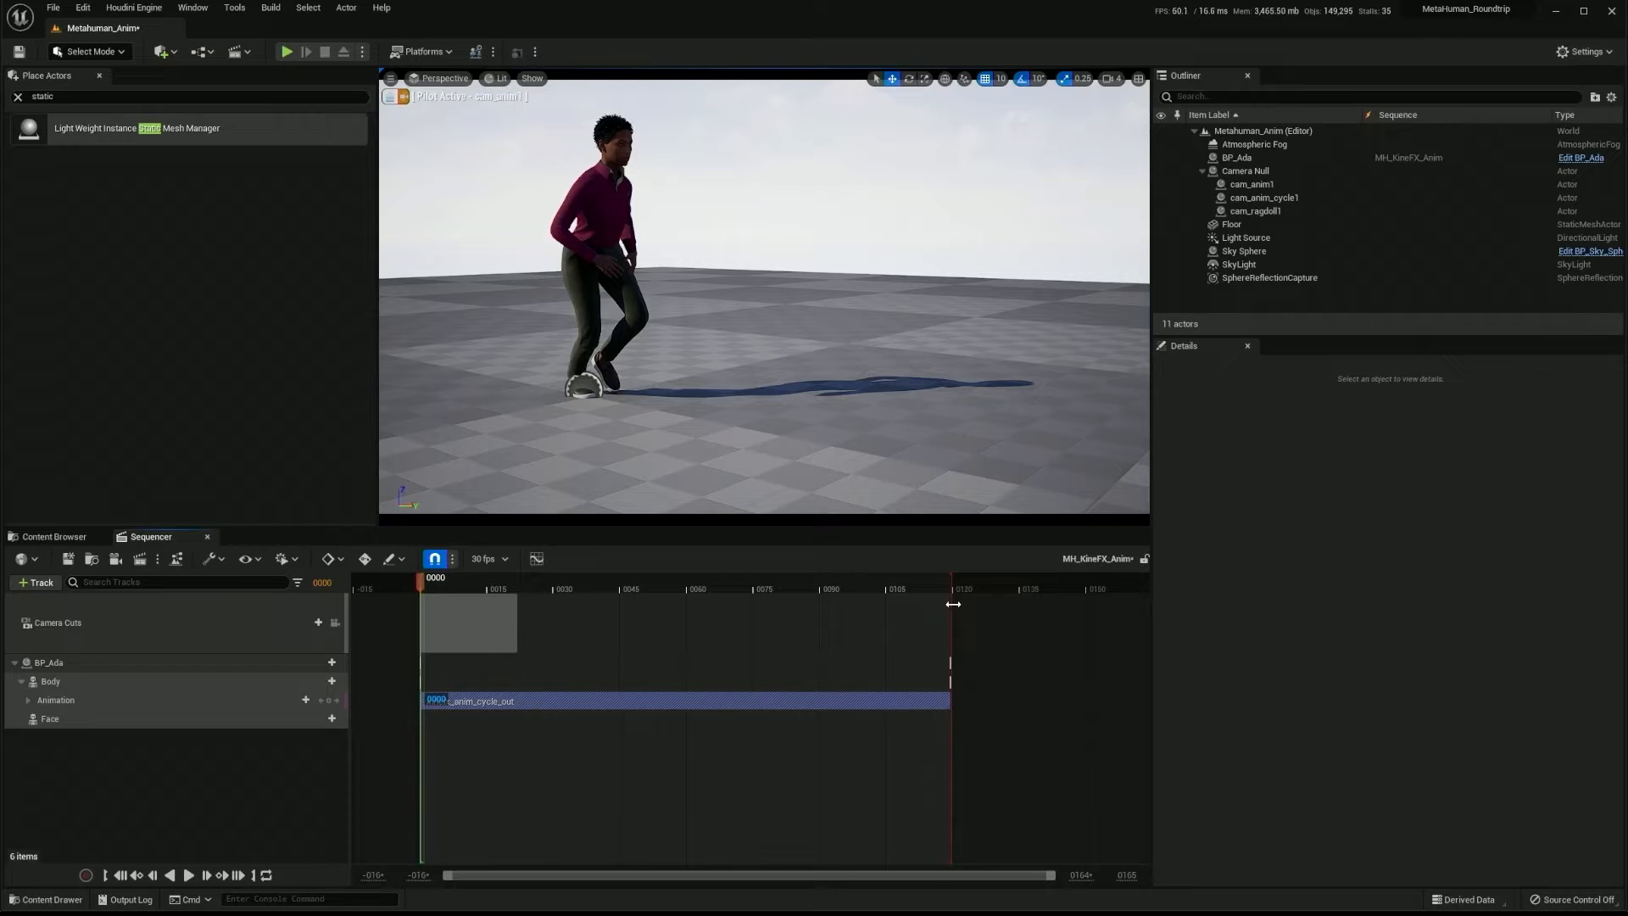
pyautogui.click(188, 875)
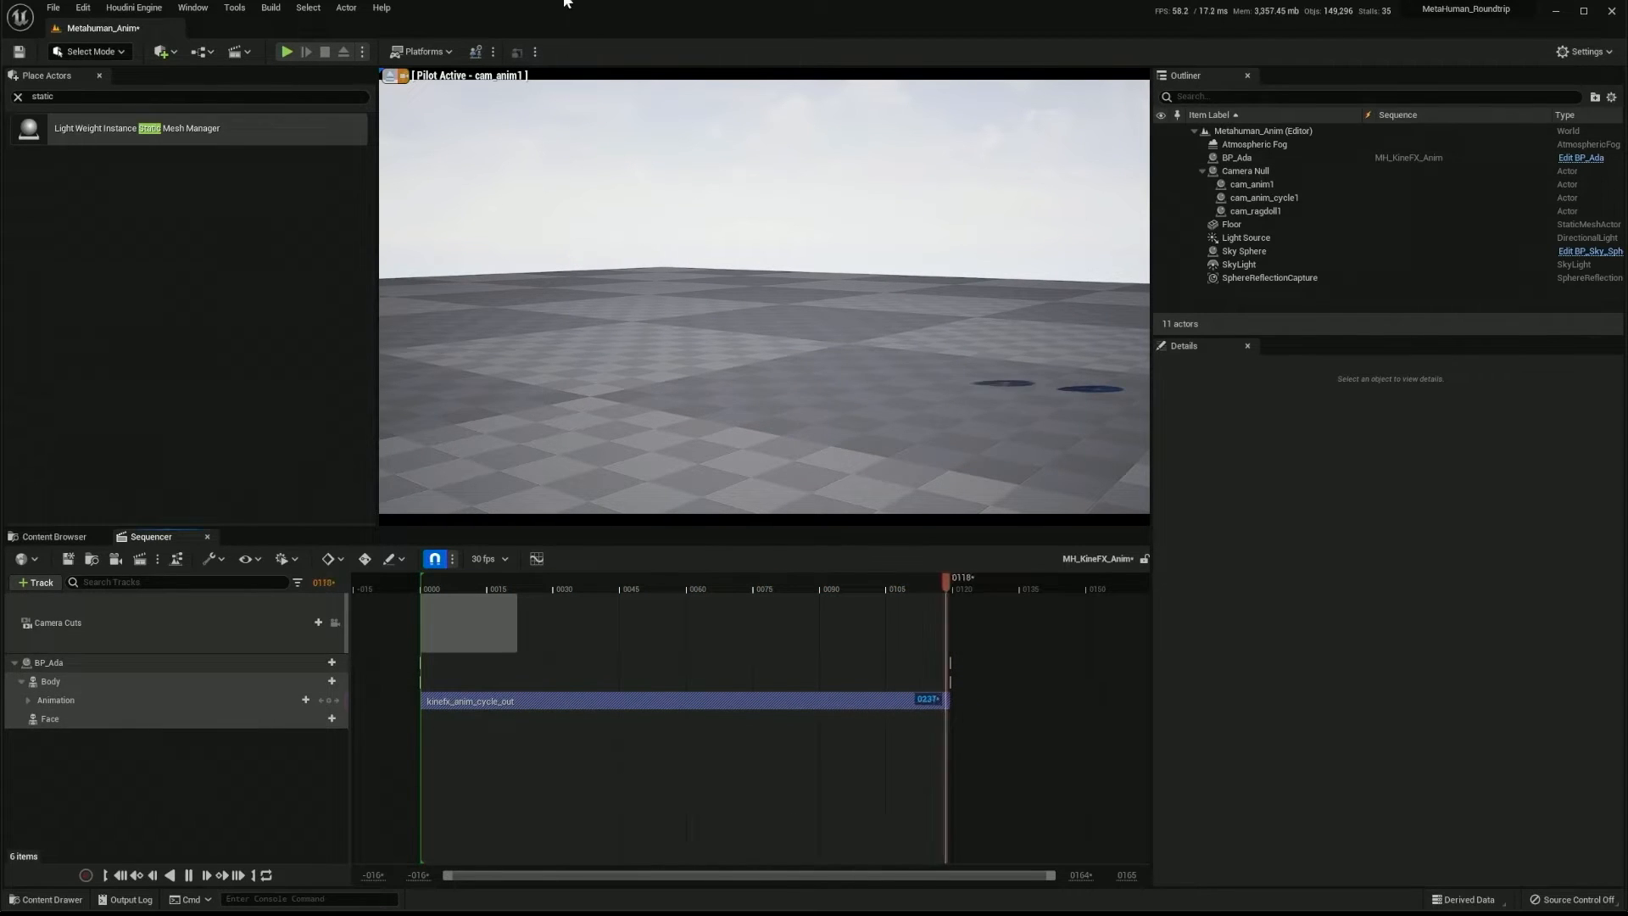
pyautogui.rightClick(1262, 198)
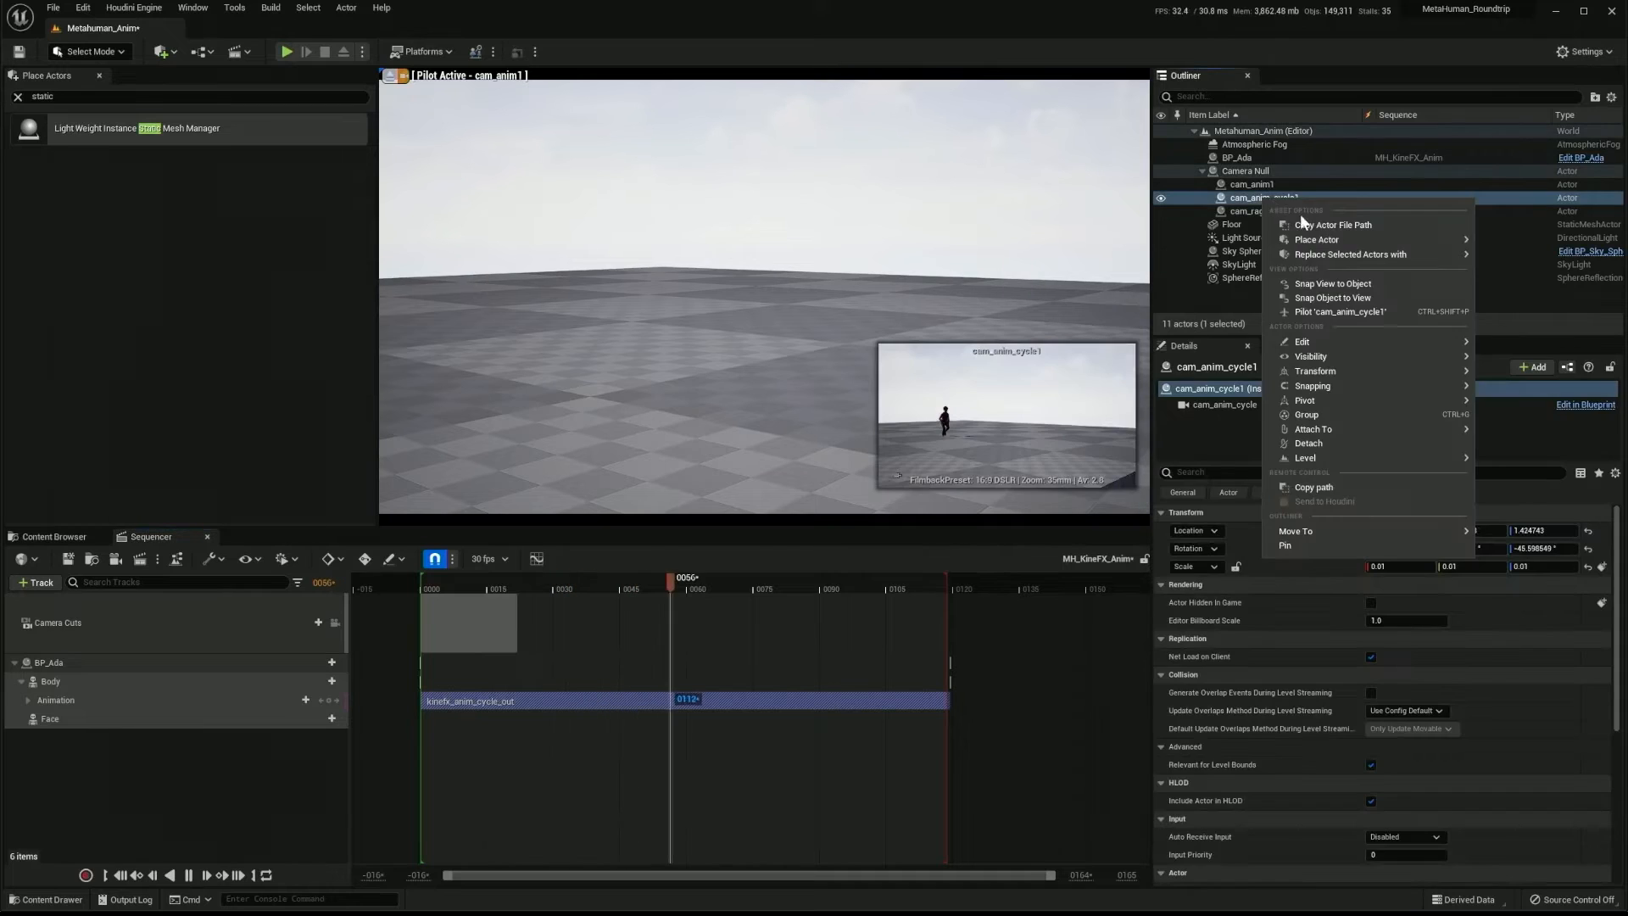
pyautogui.click(1343, 312)
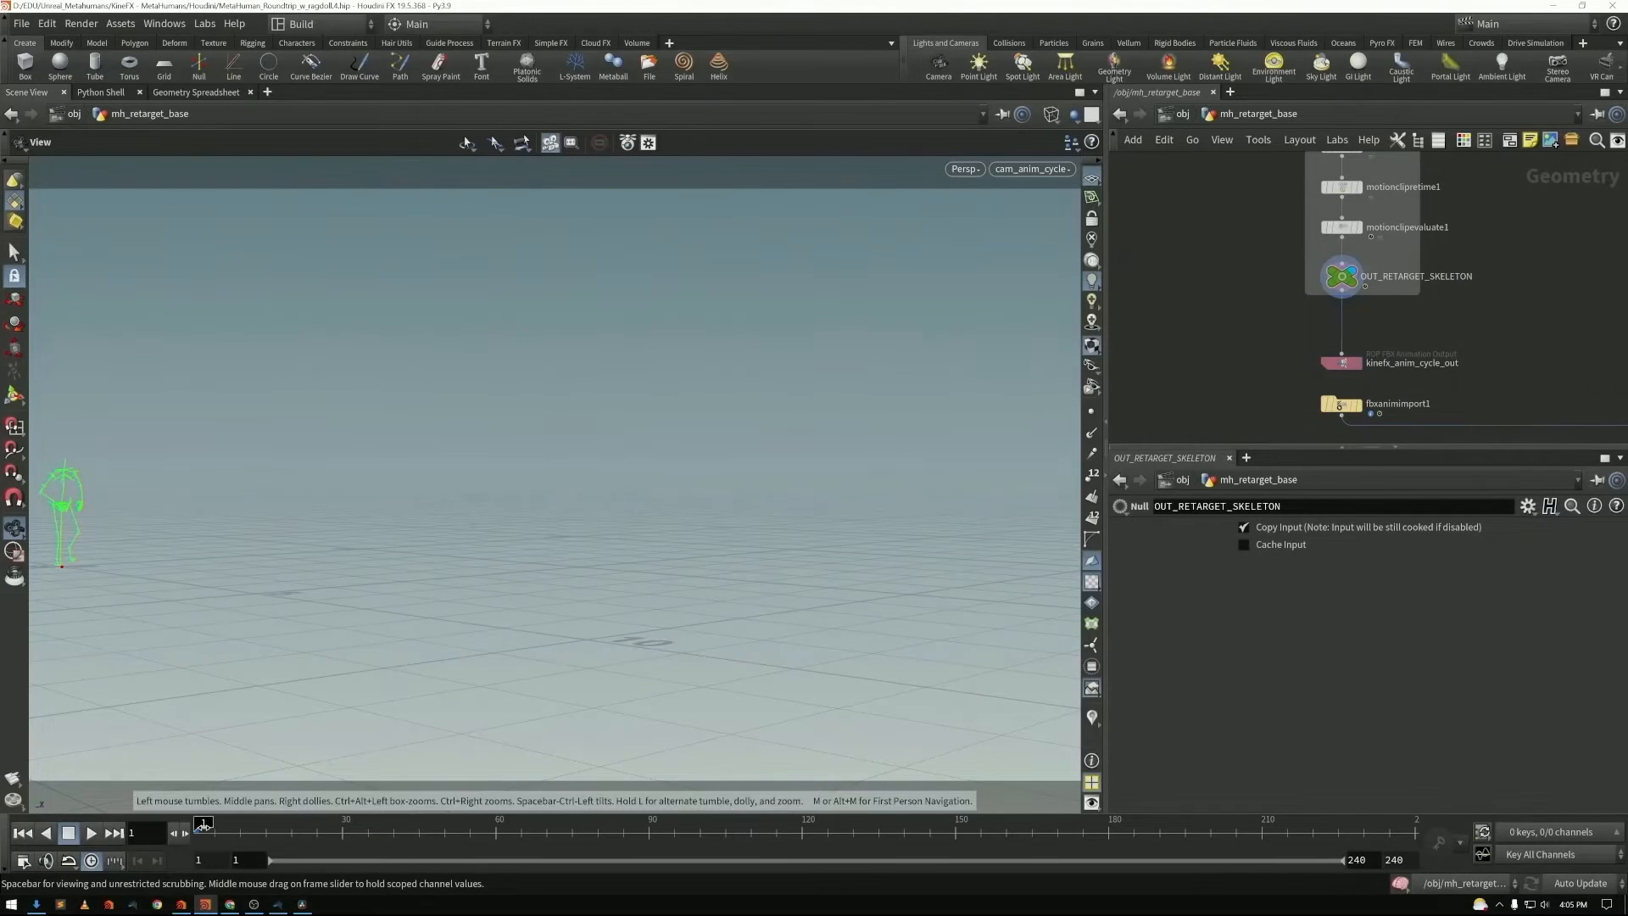
# - Back in Houdini, scrub the timeline to review the cycled animation at OUT_RETARGET_SKELETON
pyautogui.moveTo(200, 825)
pyautogui.mouseDown()
pyautogui.moveTo(1059, 845)
pyautogui.moveTo(199, 844)
pyautogui.mouseUp()
pyautogui.scroll(-2, 1221, 381)
pyautogui.scroll(2, 1224, 363)
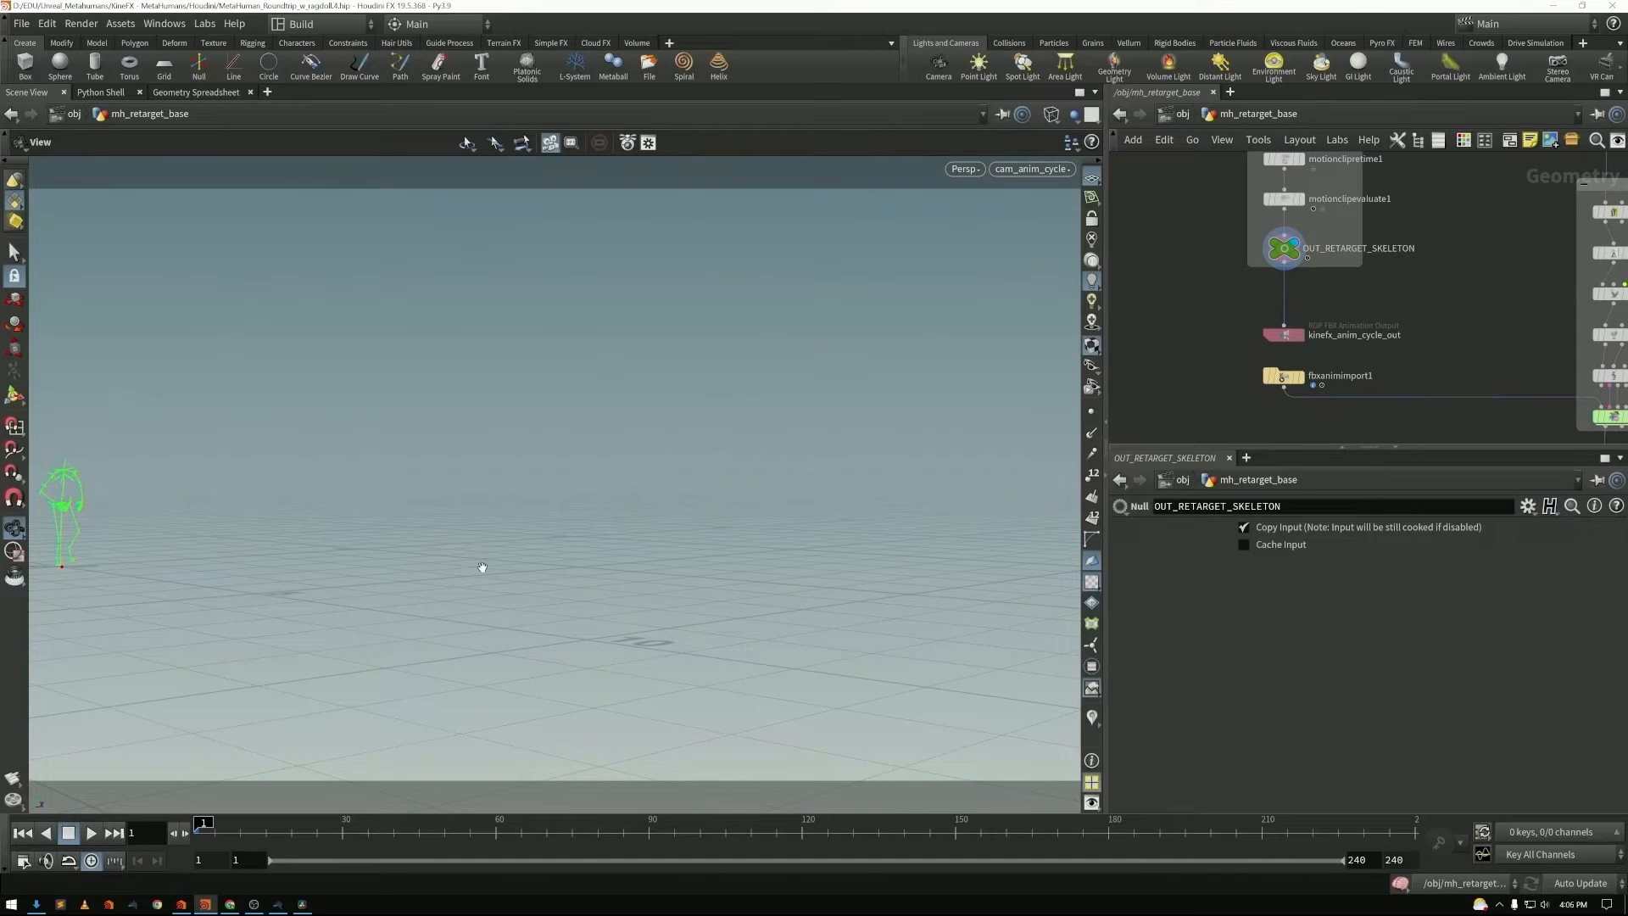
# - Display fbxanimimport1 and scrub the timeline to review the cycle animation loaded from kinefx_anim_cycle_out.fbx
pyautogui.click(1284, 334)
pyautogui.click(1285, 377)
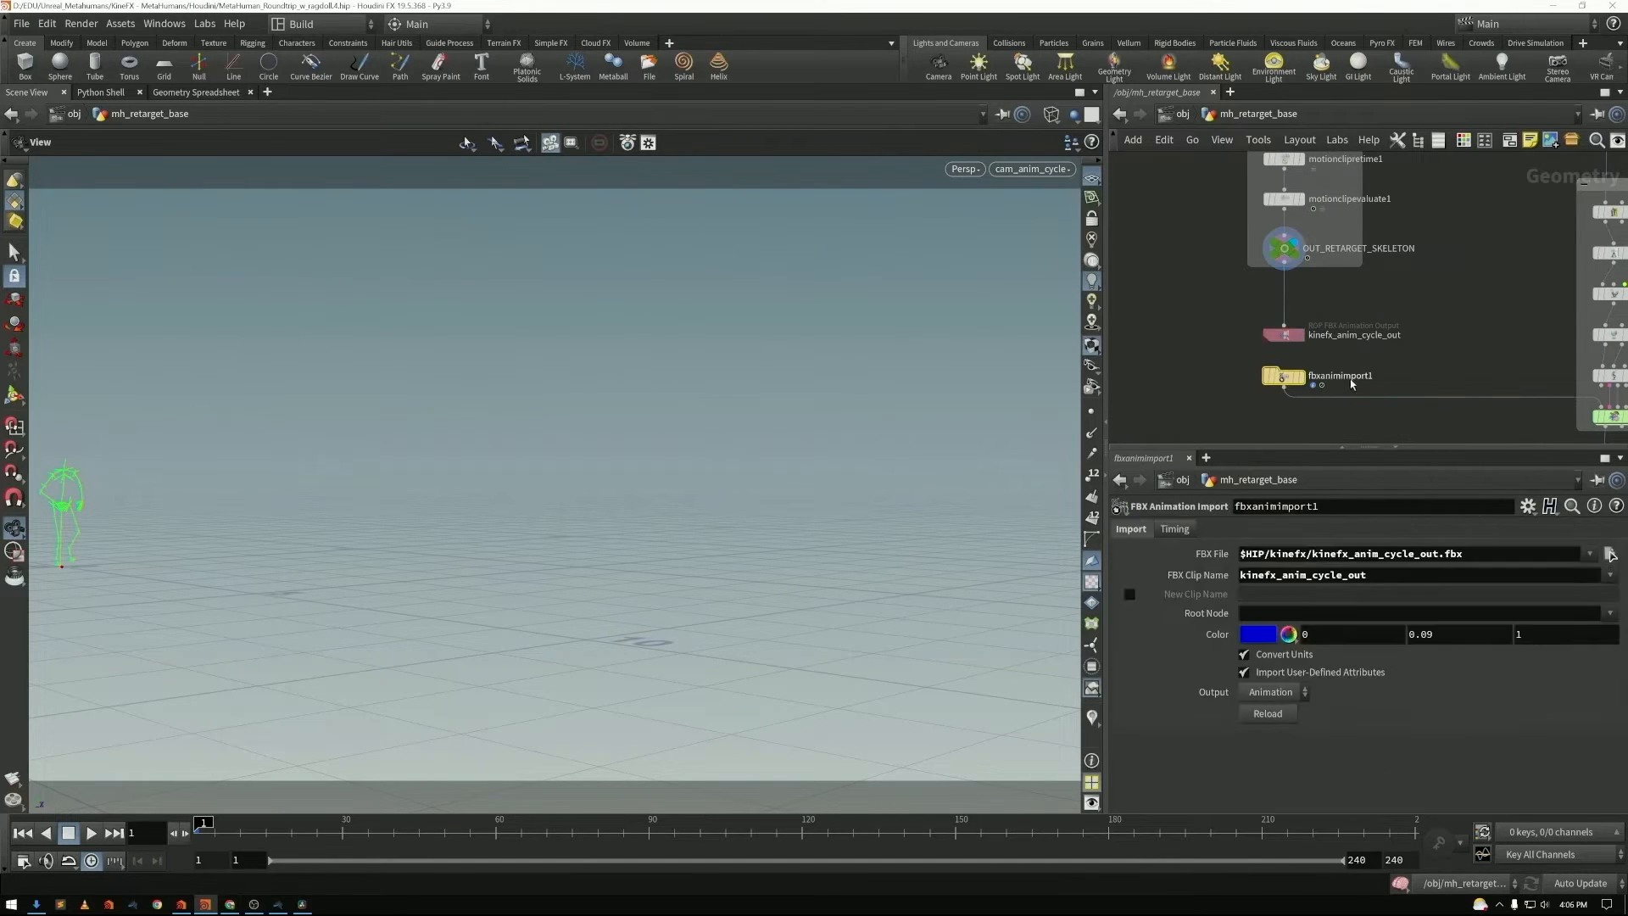
pyautogui.click(1300, 377)
pyautogui.moveTo(204, 829)
pyautogui.mouseDown()
pyautogui.moveTo(1128, 829)
pyautogui.moveTo(200, 835)
pyautogui.mouseUp()
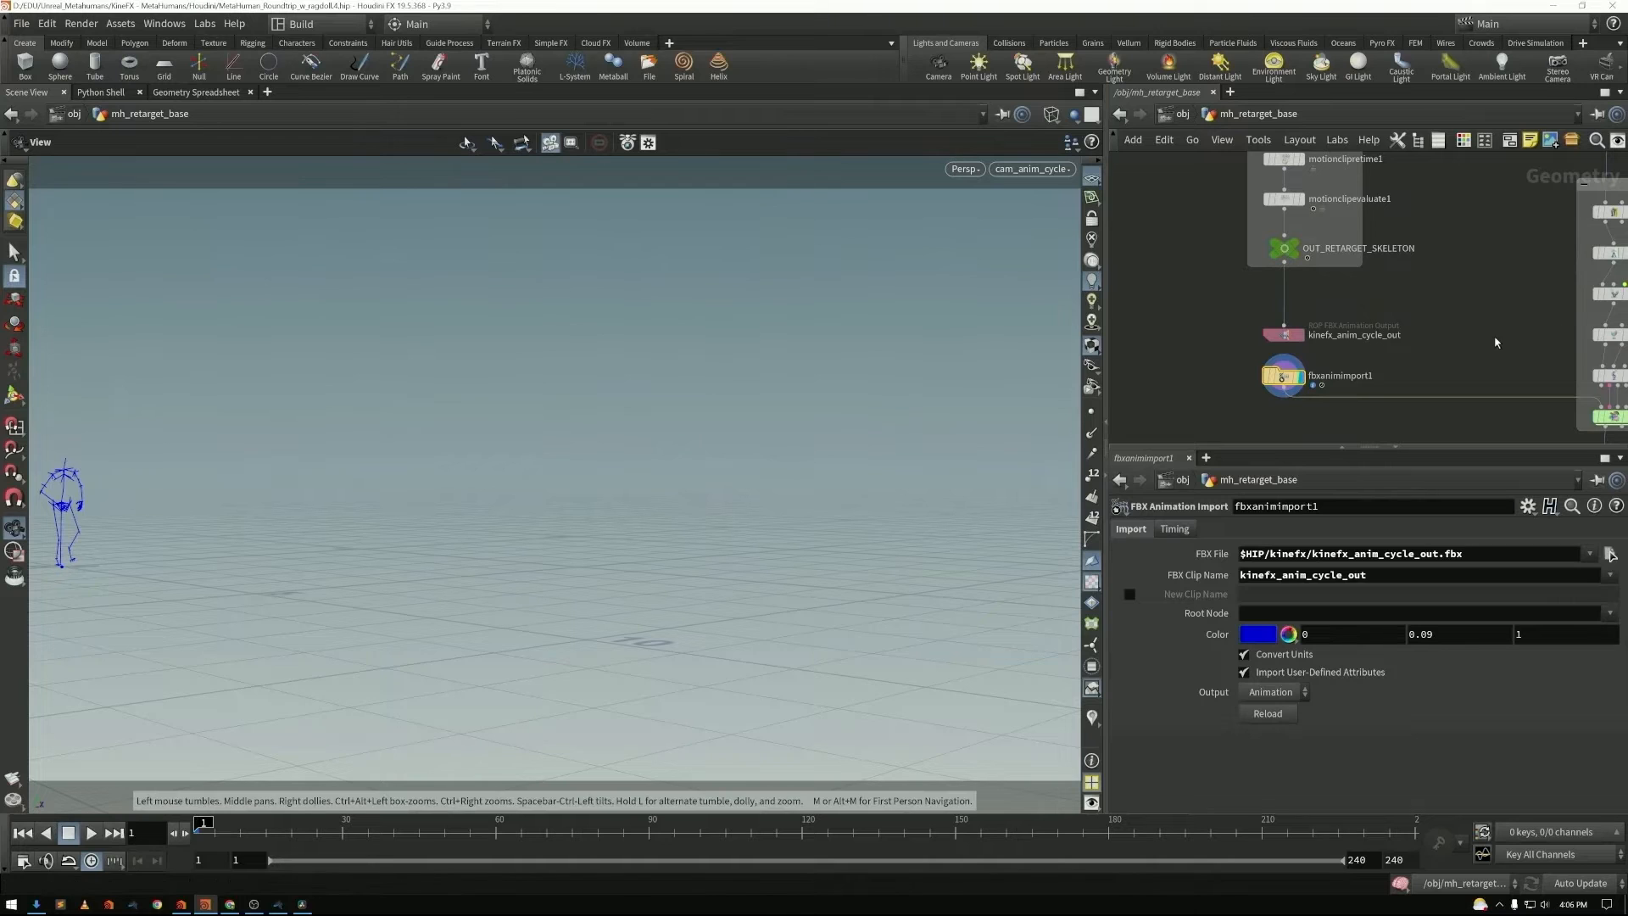
# - Display the BASE_SKELETON null and frame its skeleton in the viewport
pyautogui.scroll(-3, 1475, 278)
pyautogui.moveTo(1445, 271); pyautogui.dragTo(1306, 438, button='middle')
pyautogui.scroll(-2, 1323, 285)
pyautogui.moveTo(1310, 285); pyautogui.dragTo(1560, 401, button='middle')
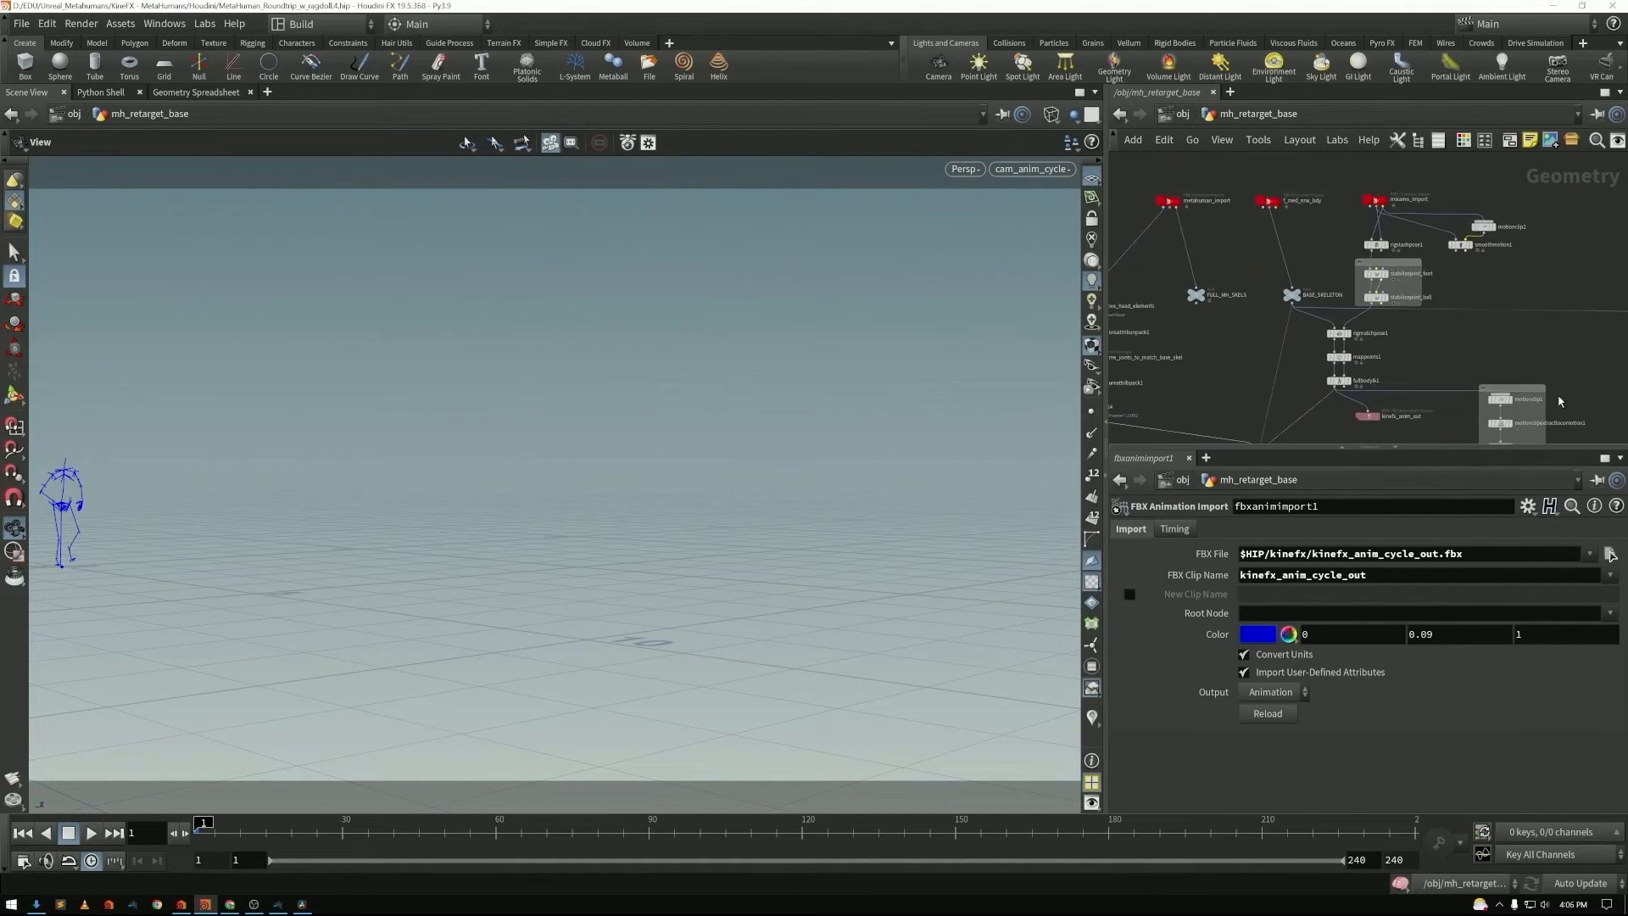
pyautogui.scroll(5, 1384, 280)
pyautogui.click(1383, 280)
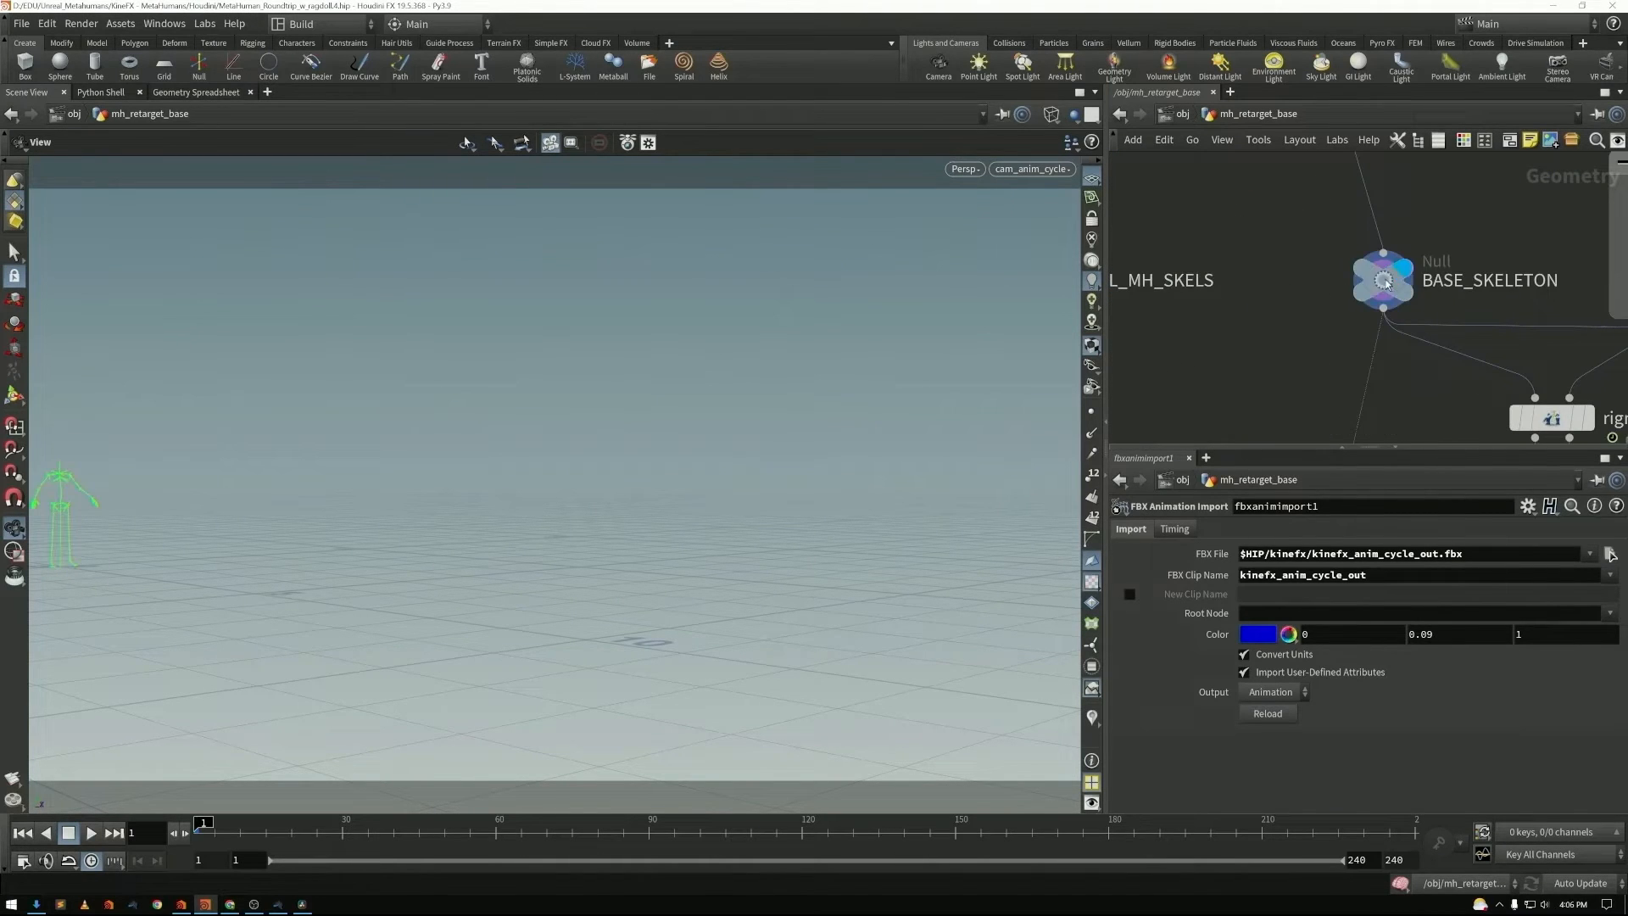
pyautogui.press('f')
pyautogui.scroll(-2, 506, 461)
pyautogui.moveTo(506, 460); pyautogui.dragTo(679, 464)
# - Display rigstashpose3 in the ragdoll network and inspect its rest_transform attribute setting
pyautogui.scroll(-3, 1229, 339)
pyautogui.moveTo(1323, 339); pyautogui.dragTo(1178, 305, button='middle')
pyautogui.scroll(3, 1467, 381)
pyautogui.scroll(-3, 1467, 380)
pyautogui.moveTo(1490, 338); pyautogui.dragTo(1203, 253, button='middle')
pyautogui.scroll(3, 1203, 252)
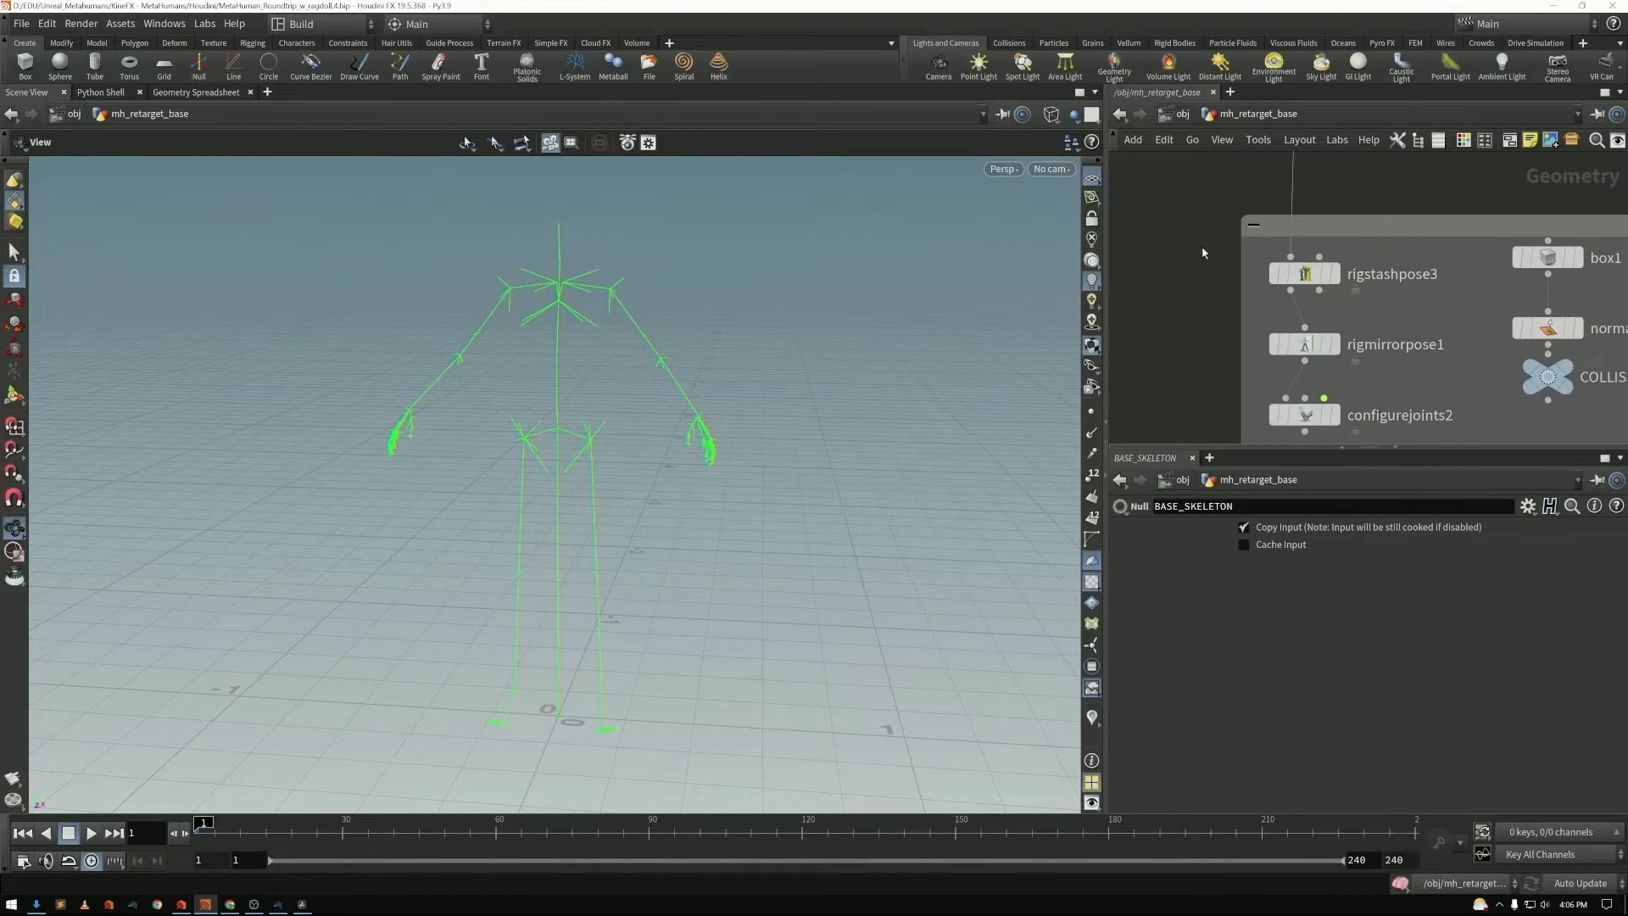
pyautogui.click(1304, 273)
pyautogui.click(1333, 273)
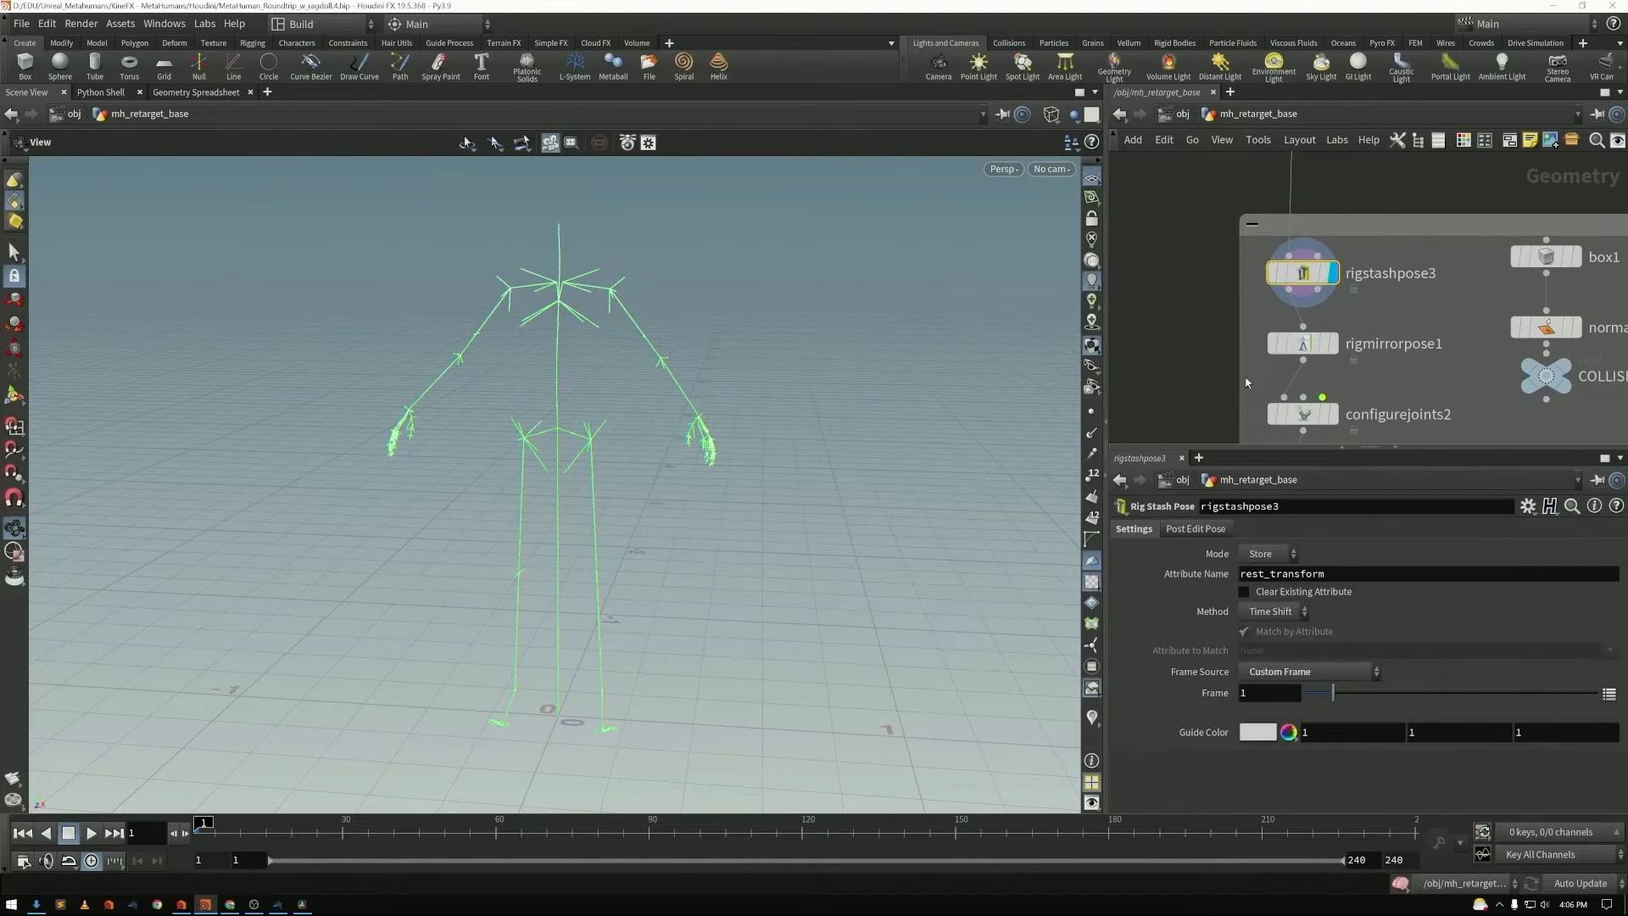
pyautogui.doubleClick(1384, 578)
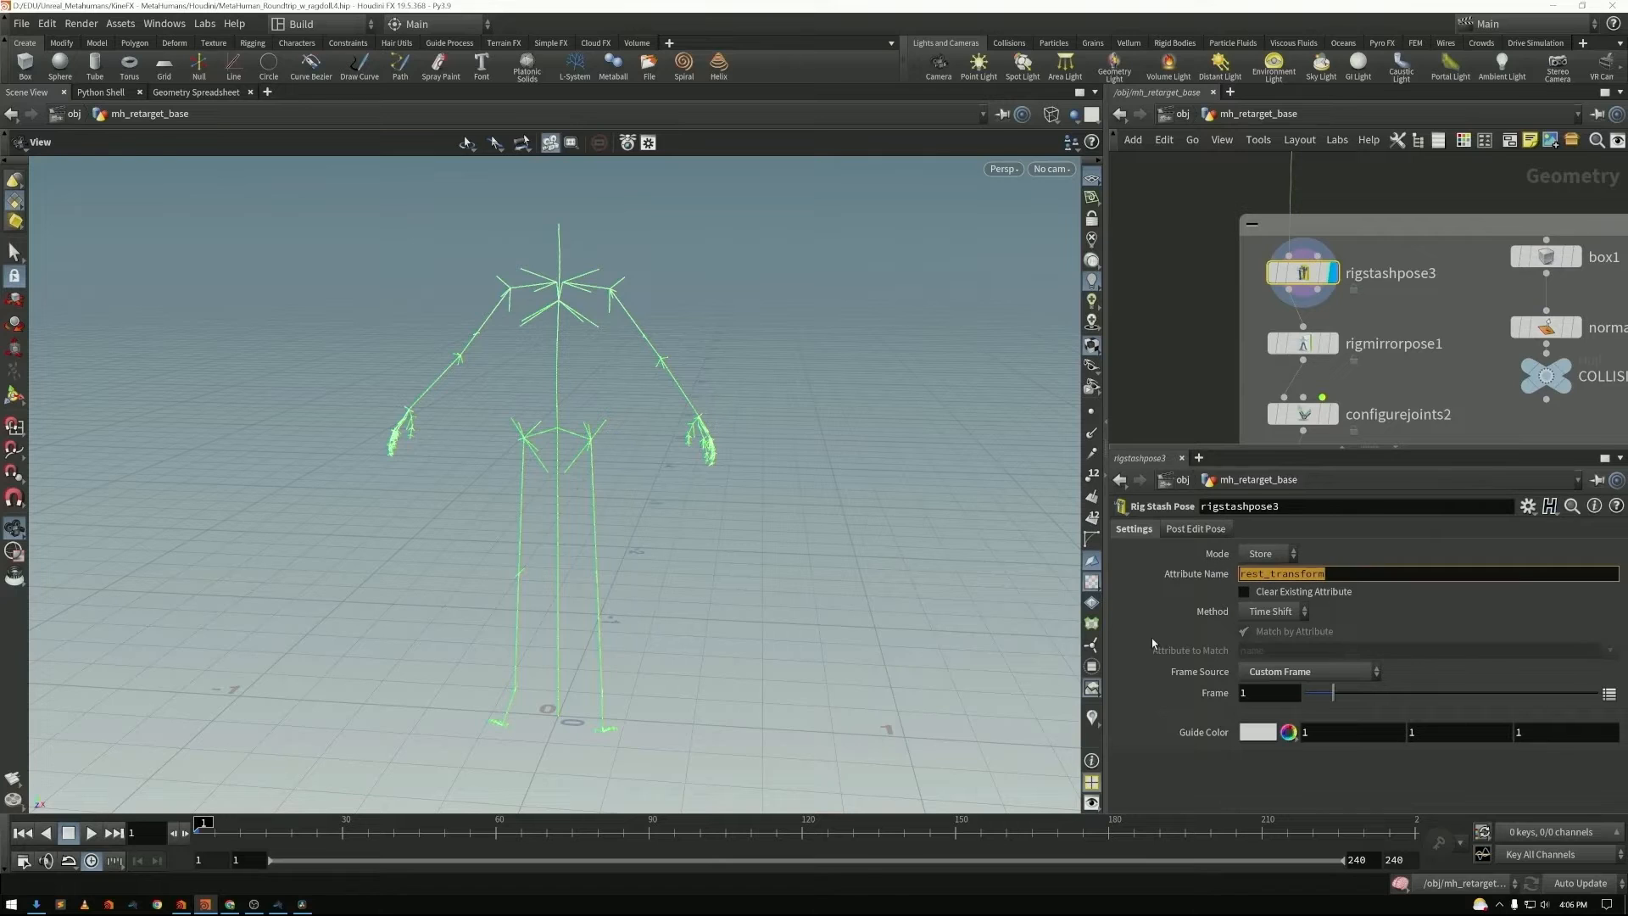
pyautogui.click(1172, 388)
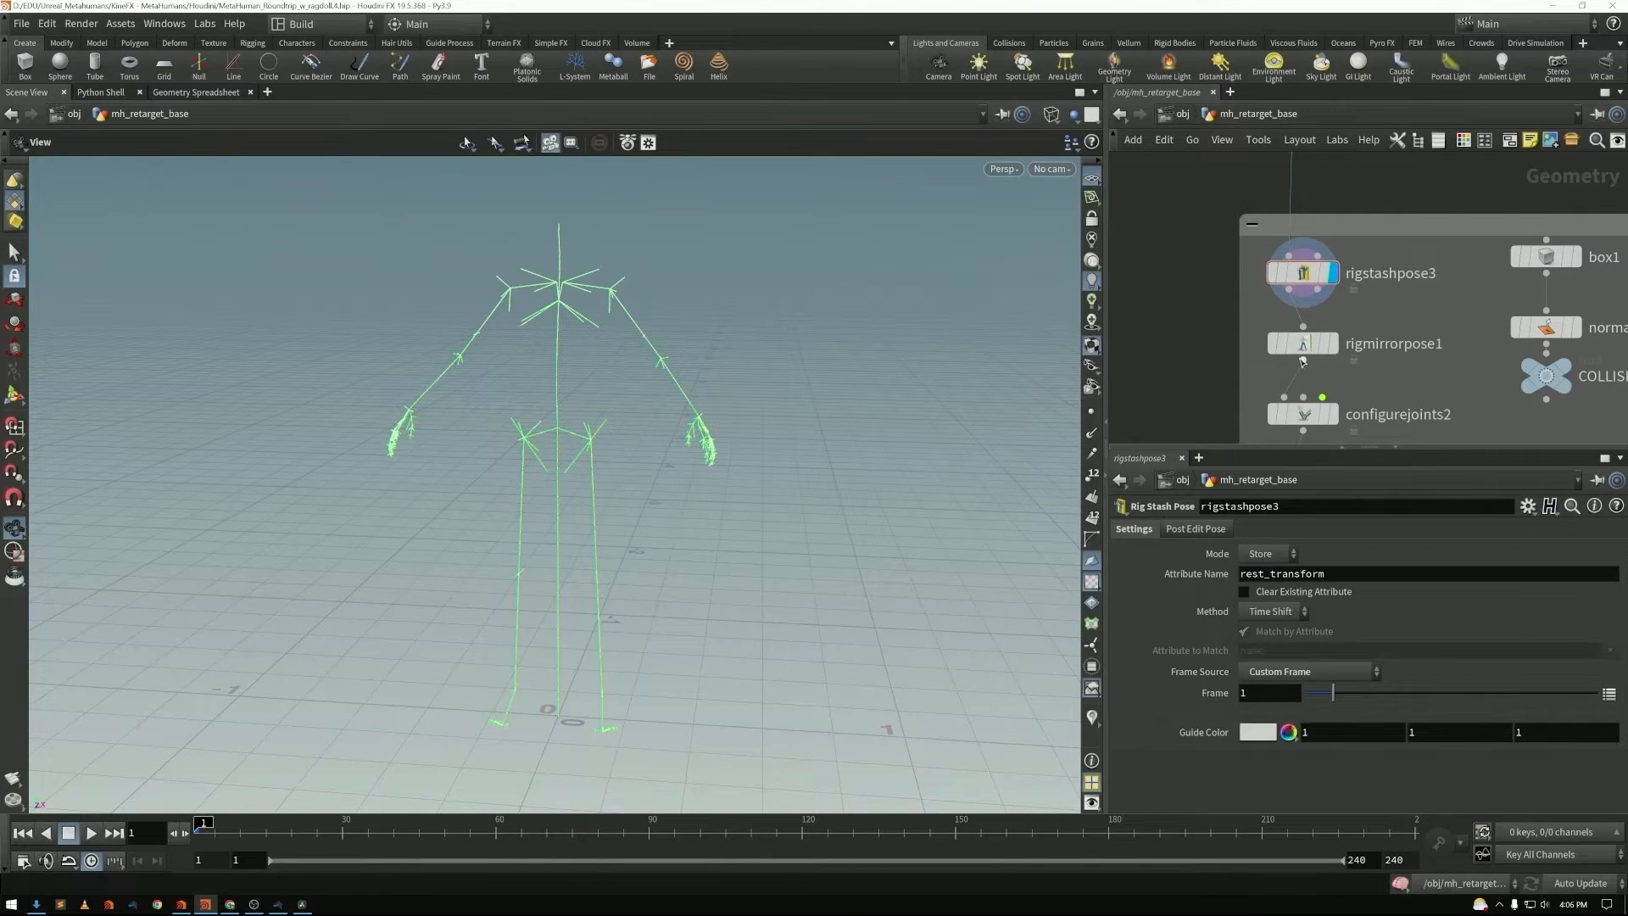
# - Inspect rigmirrorpose1's mirrorpt point mirror attribute and look over the ragdoll nodes downstream of it
pyautogui.click(1304, 343)
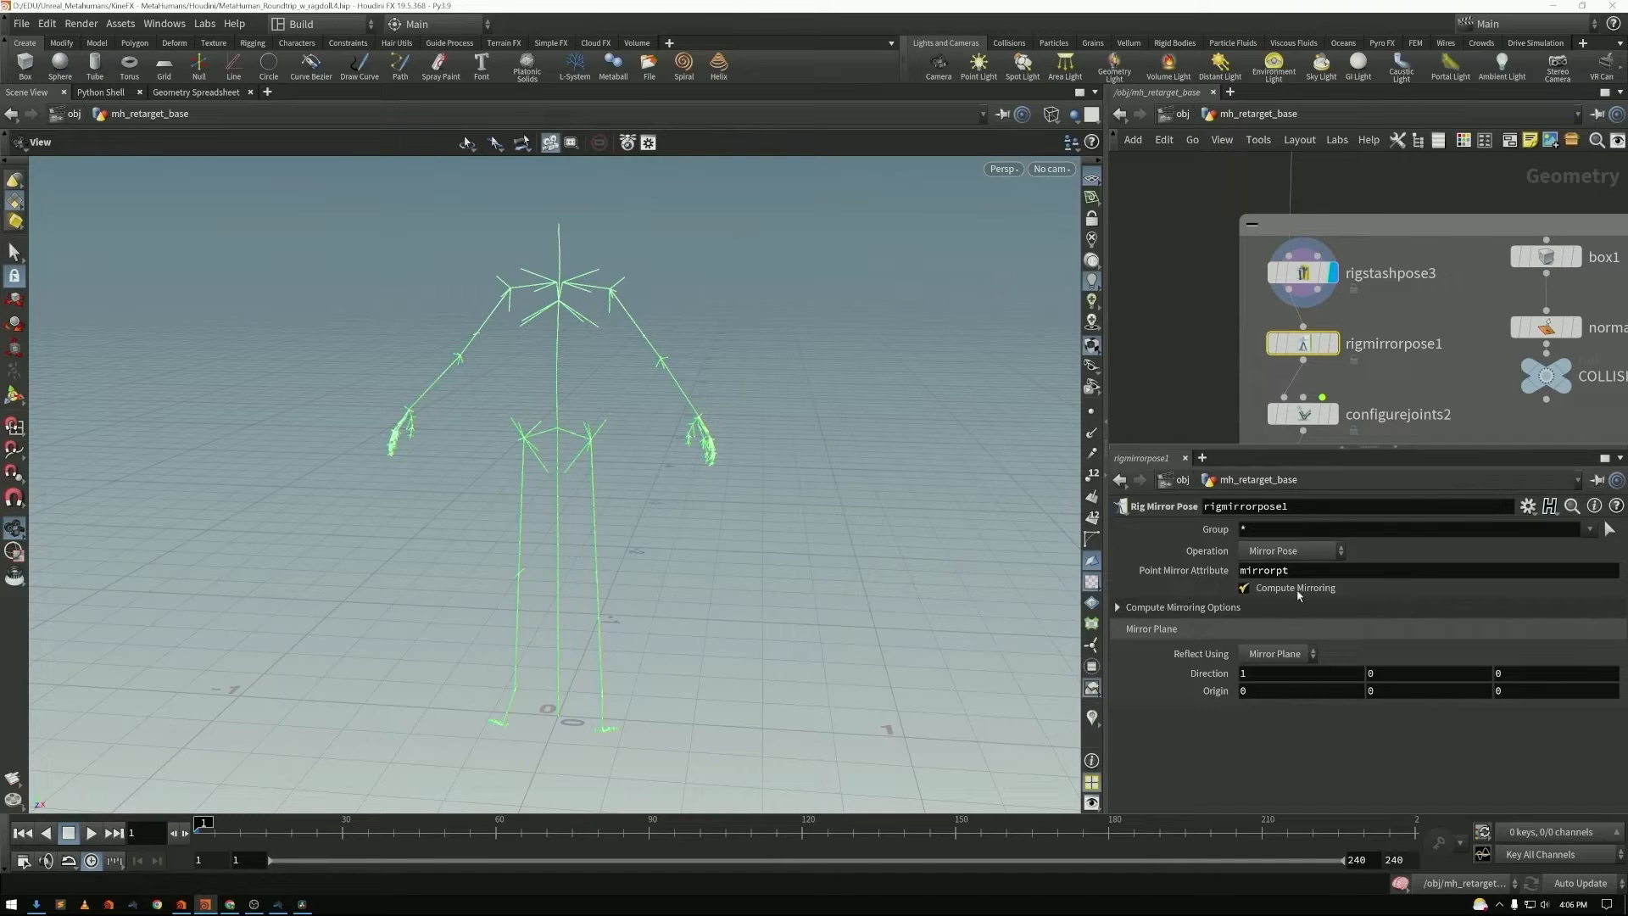
pyautogui.doubleClick(1340, 571)
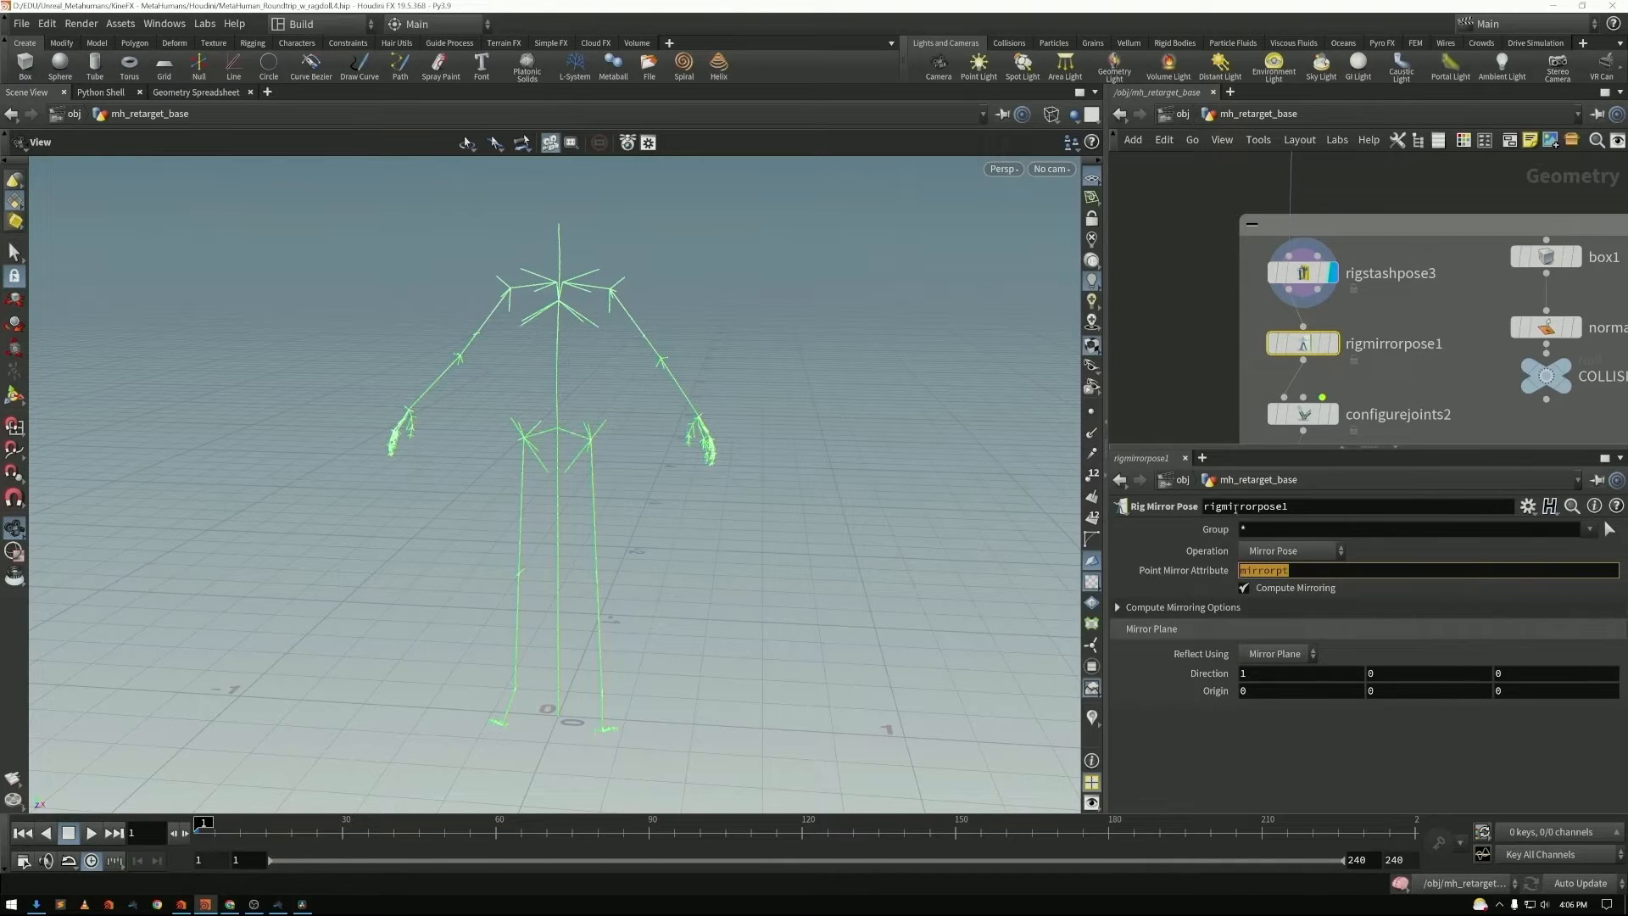
pyautogui.click(1210, 396)
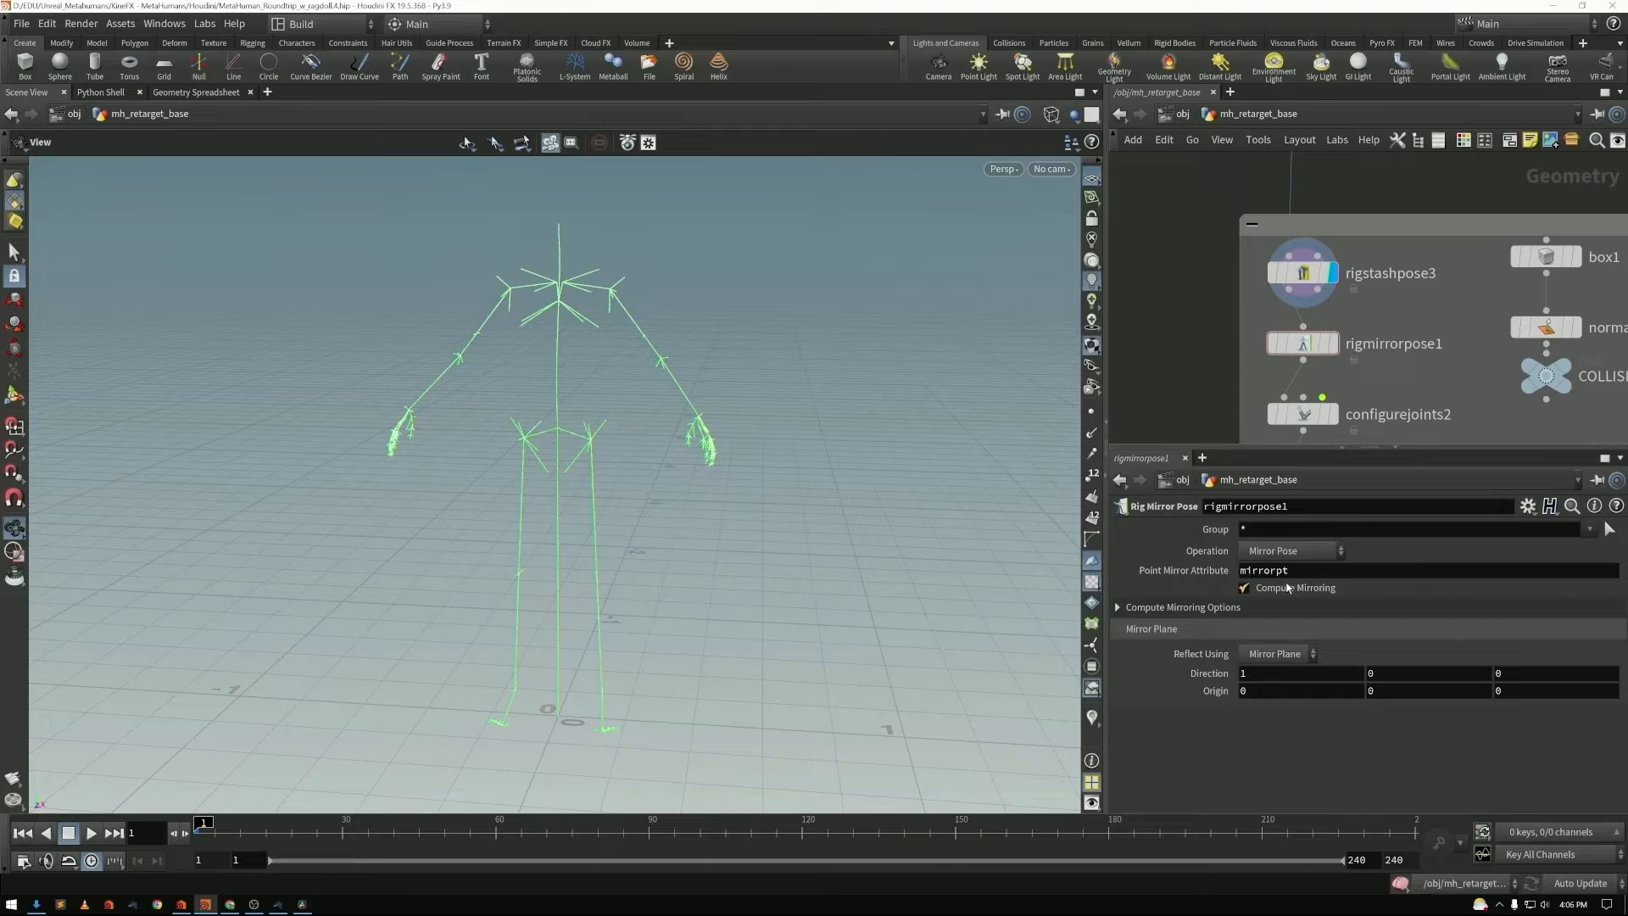
pyautogui.moveTo(1185, 410); pyautogui.dragTo(1165, 241, button='middle')
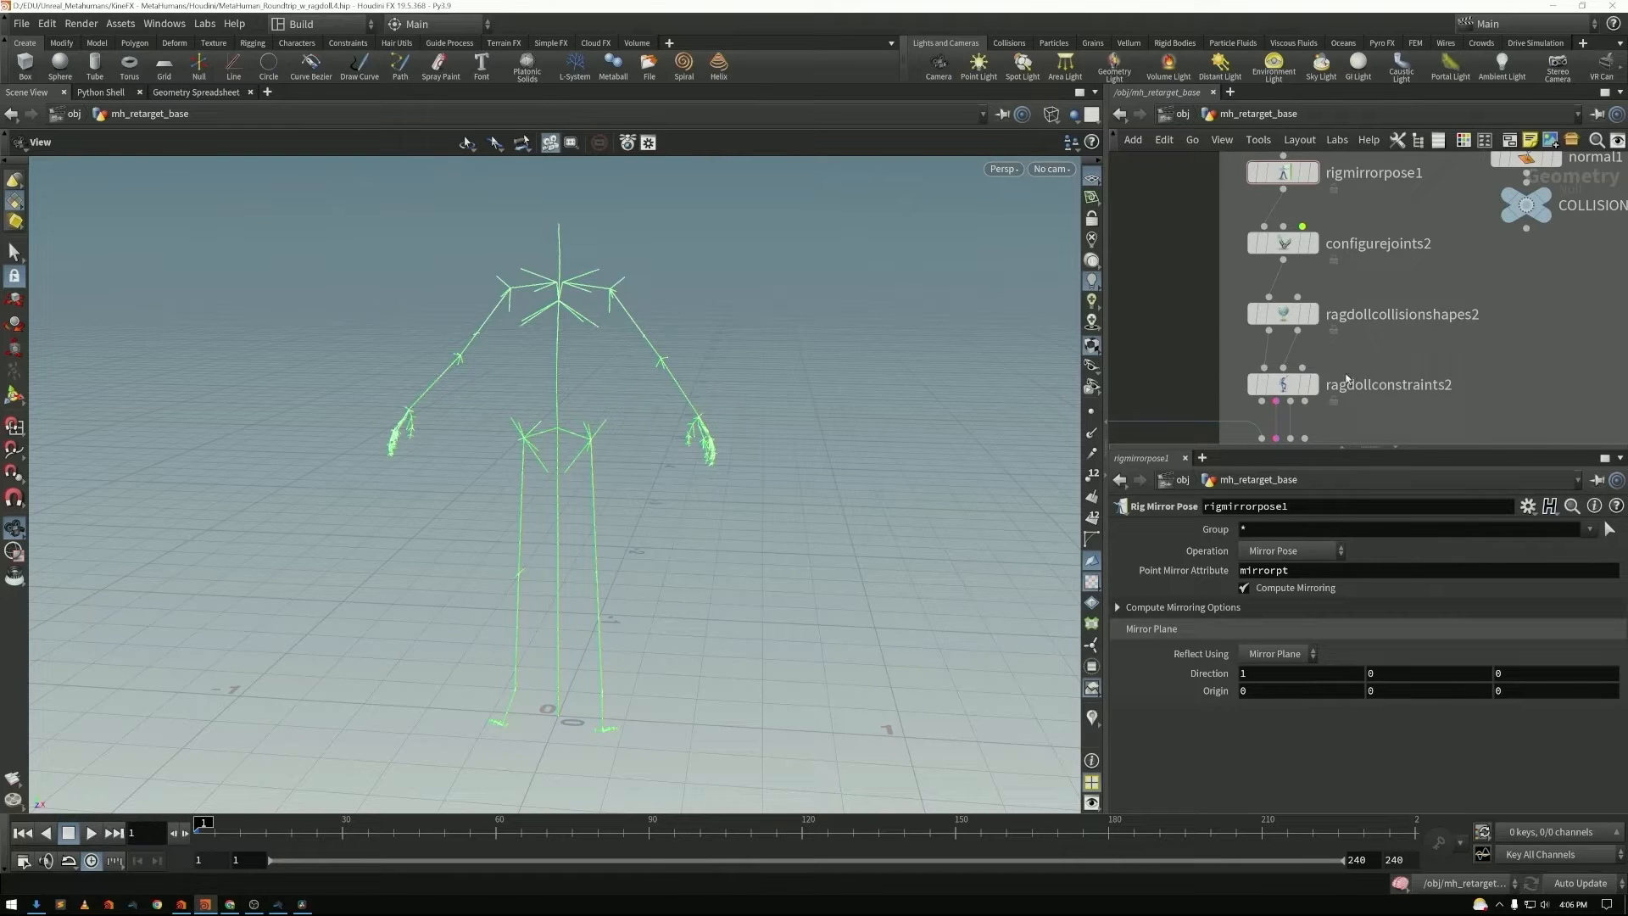
pyautogui.moveTo(1182, 361); pyautogui.dragTo(1180, 255, button='middle')
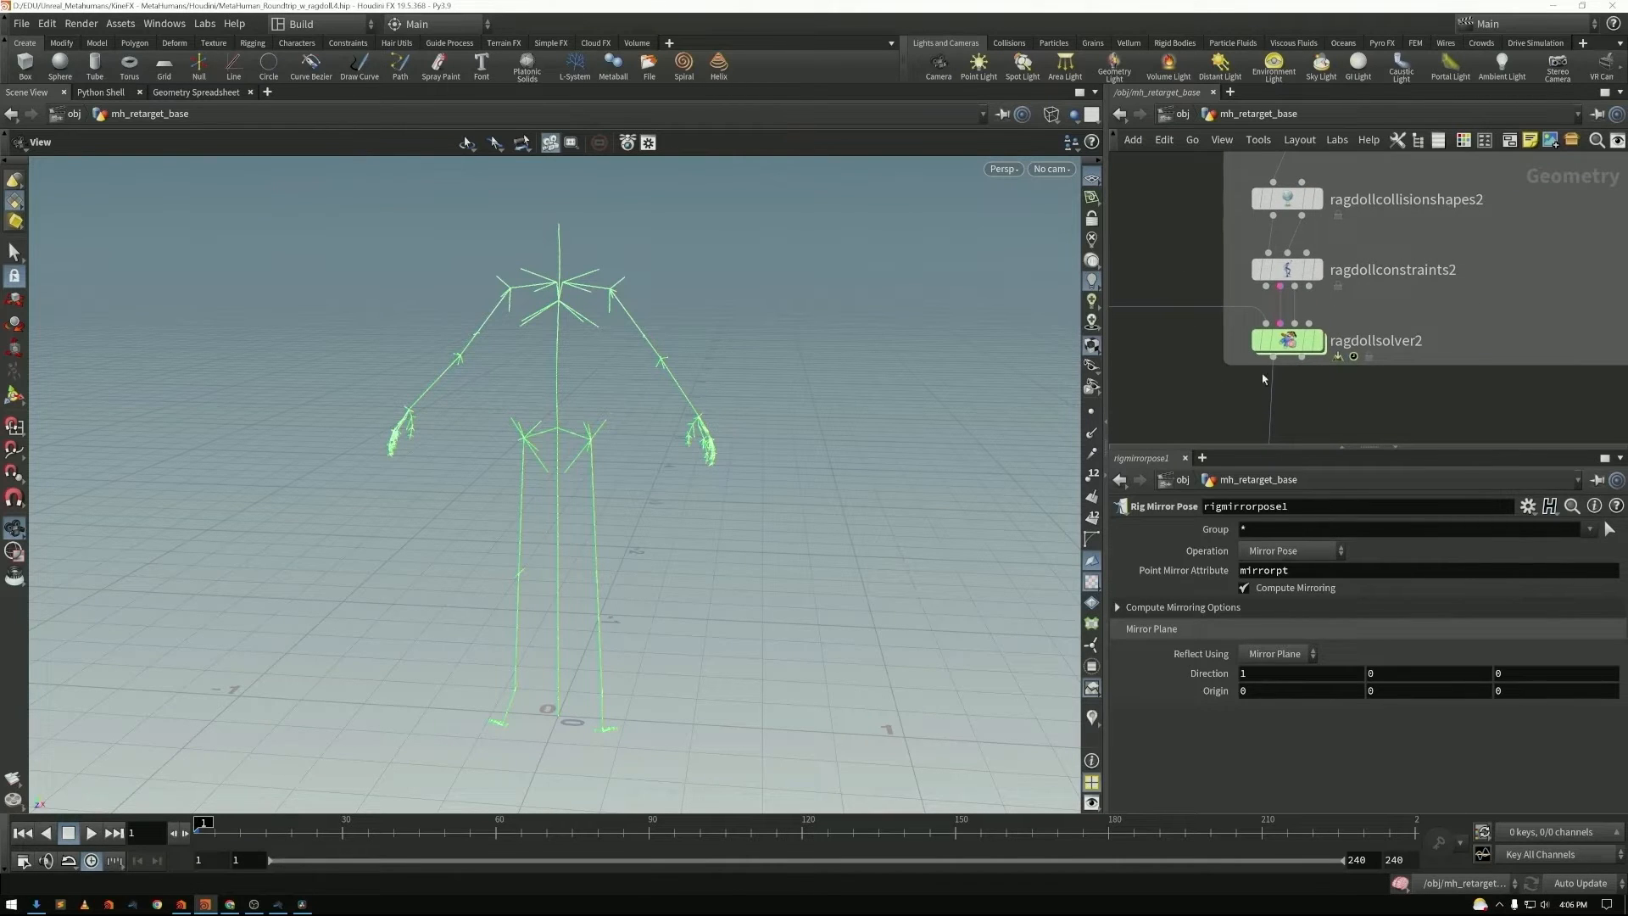
pyautogui.moveTo(1195, 236); pyautogui.dragTo(1198, 450, button='middle')
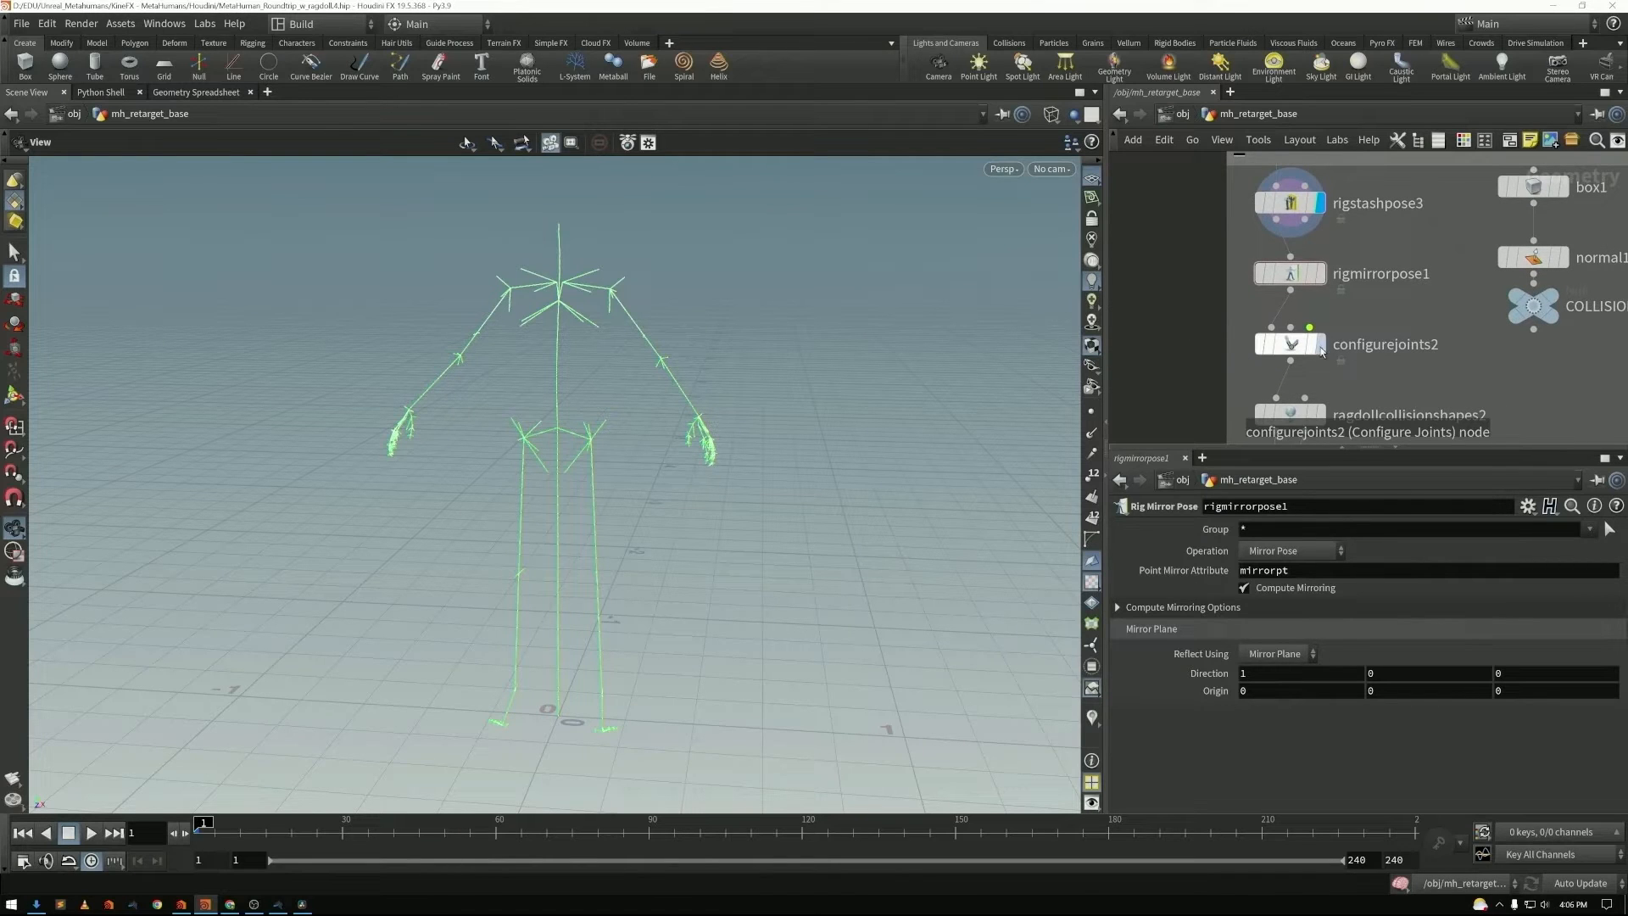
# - Display configurejoints2 and review its list of joint configurations from the first entry
pyautogui.click(1320, 352)
pyautogui.click(1296, 351)
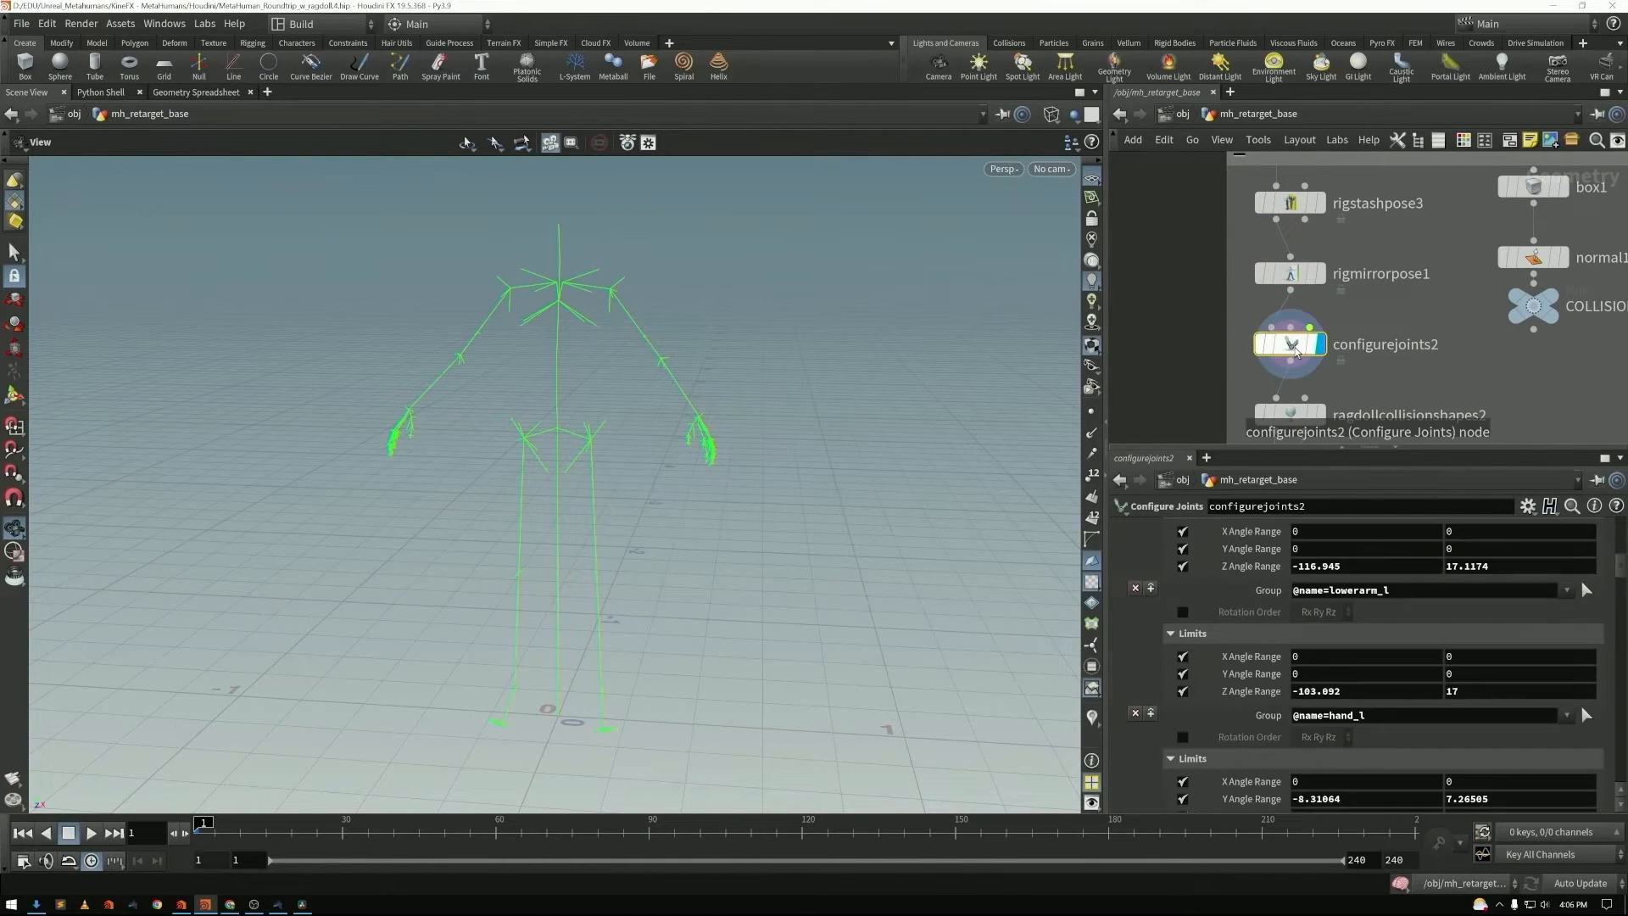
pyautogui.moveTo(1622, 573); pyautogui.dragTo(1625, 540)
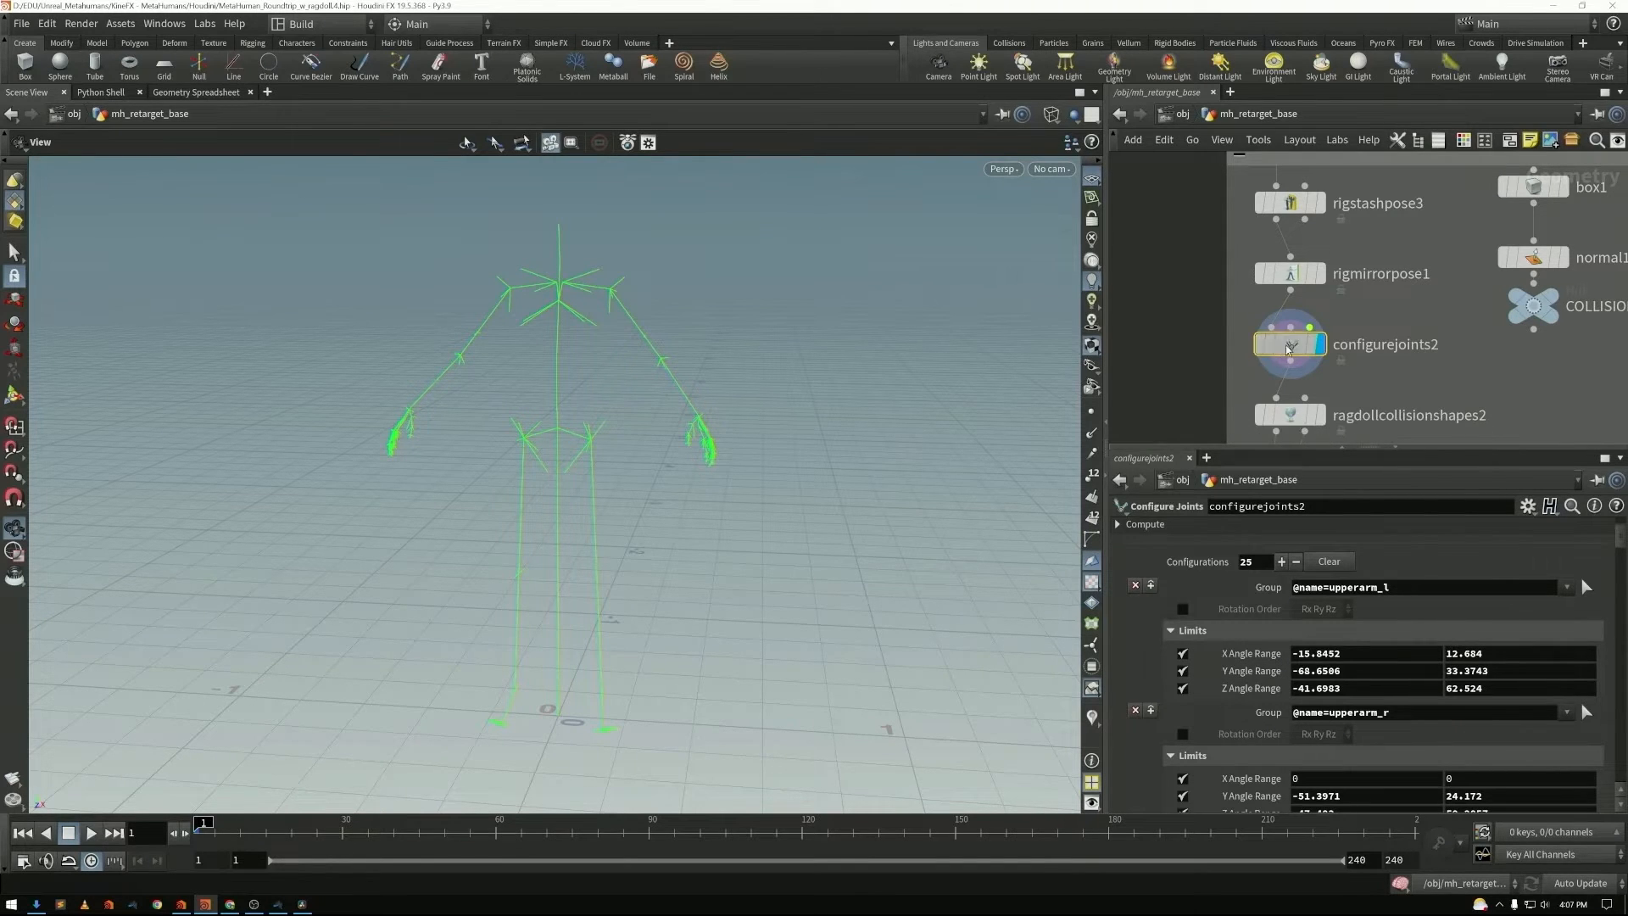
# - Activate the Configure Joints handles, select the left upper arm joint, and examine its rotation limits from several angles
pyautogui.press('Return')
pyautogui.moveTo(600, 363); pyautogui.dragTo(687, 311)
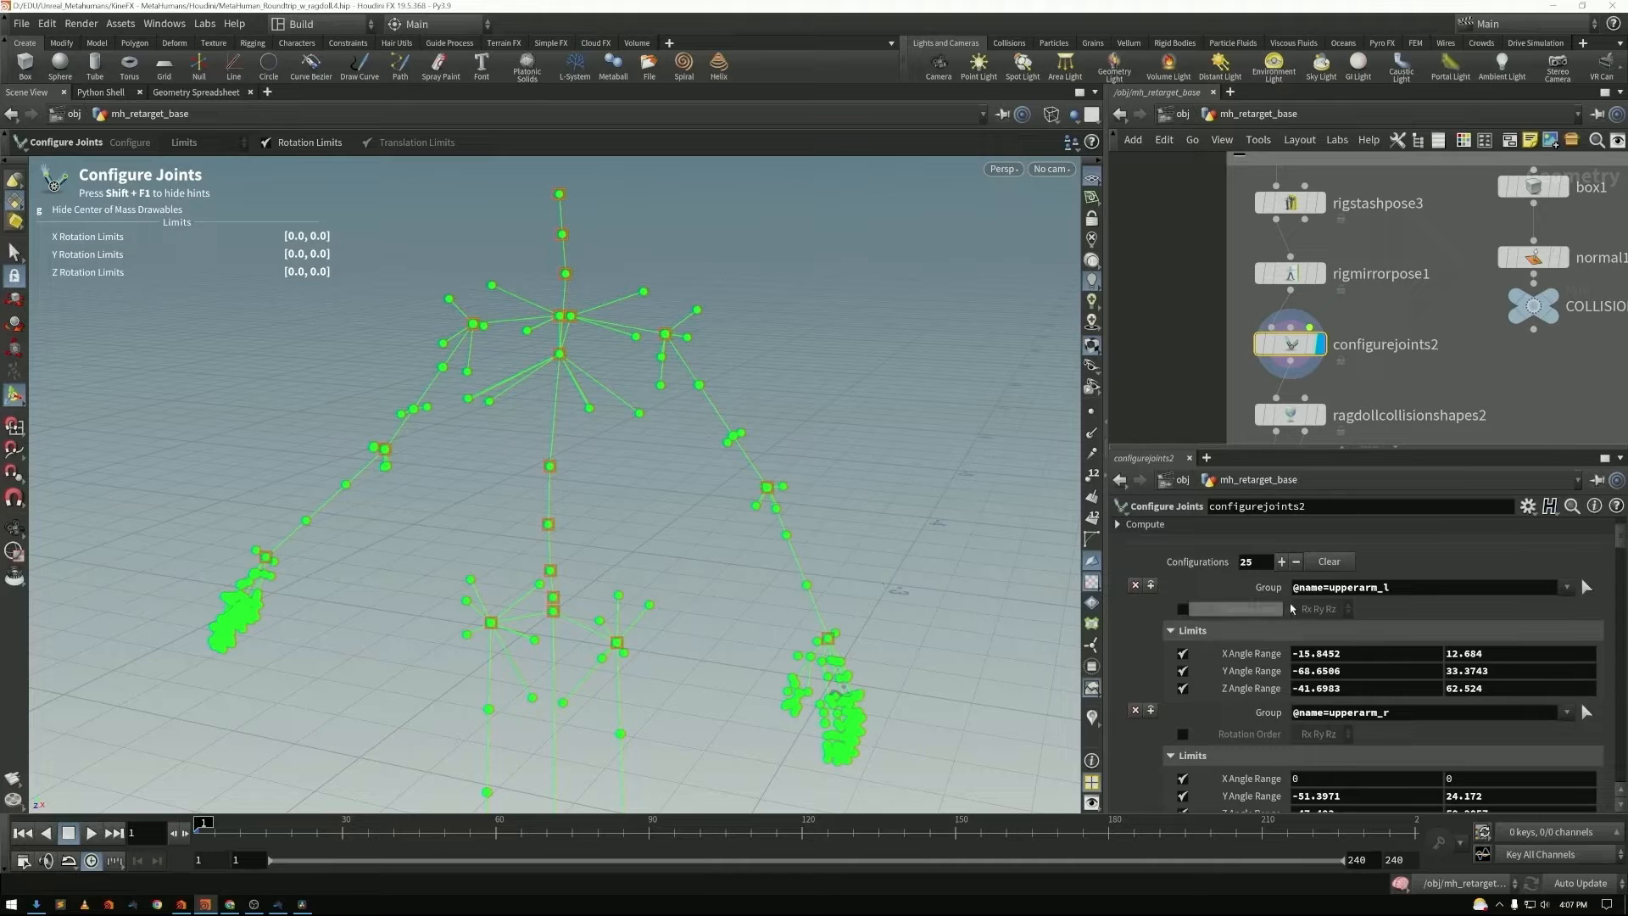
pyautogui.click(666, 336)
pyautogui.moveTo(644, 390); pyautogui.dragTo(764, 437)
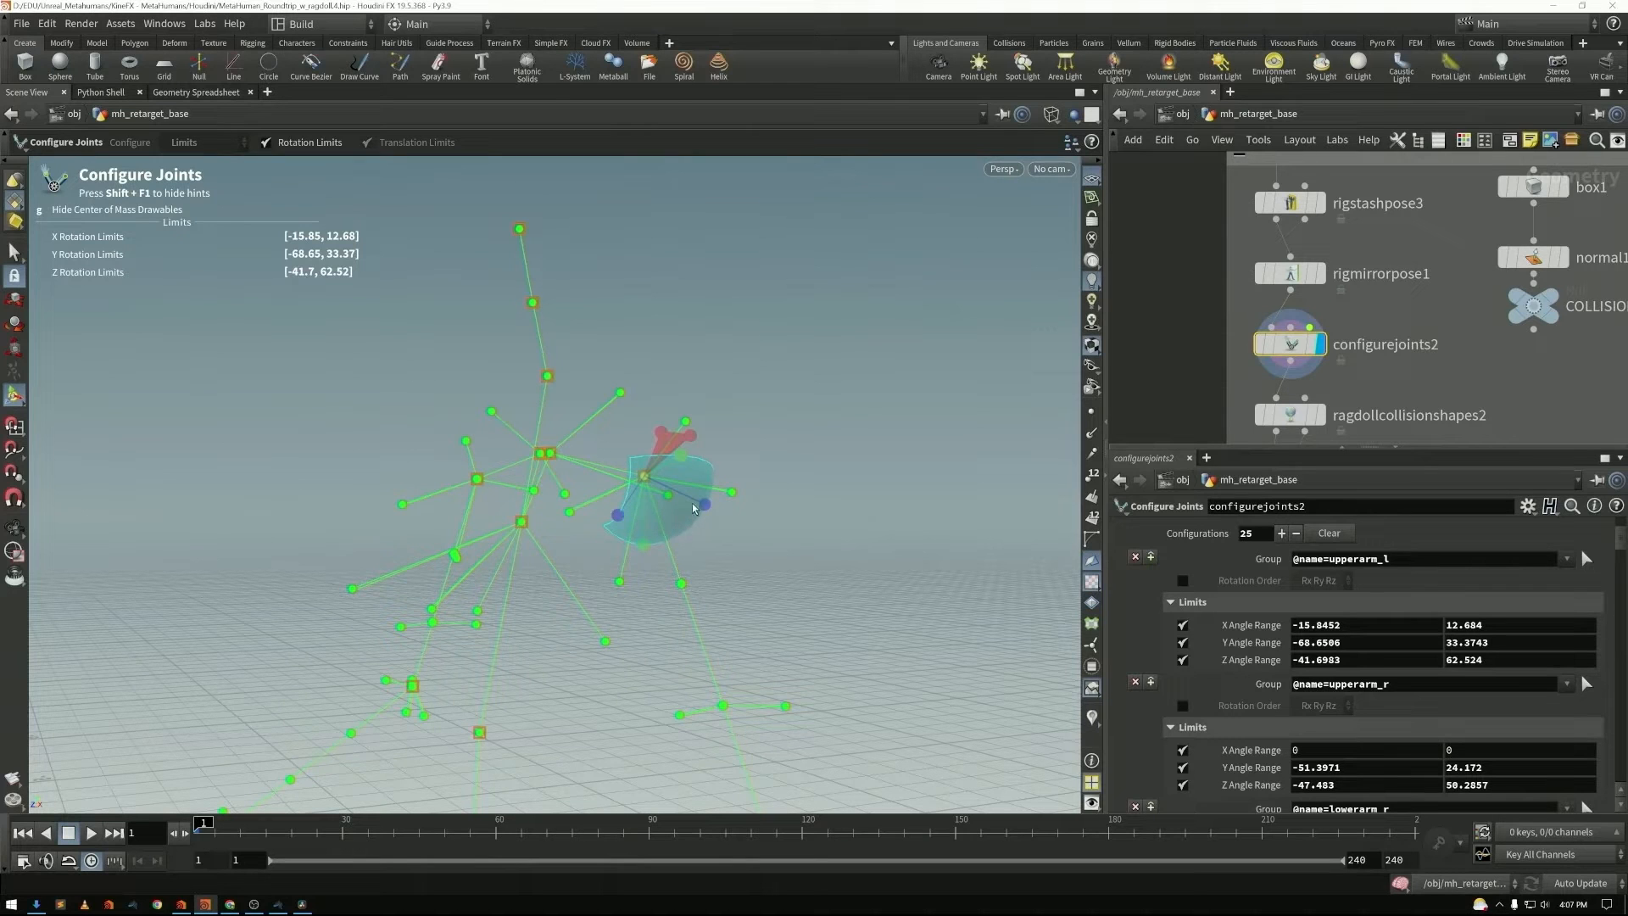
pyautogui.moveTo(662, 522)
pyautogui.keyDown('alt'); pyautogui.mouseDown()
pyautogui.moveTo(690, 563)
pyautogui.moveTo(742, 537)
pyautogui.moveTo(737, 465)
pyautogui.moveTo(774, 476)
pyautogui.moveTo(899, 585)
pyautogui.moveTo(980, 600)
pyautogui.moveTo(962, 594)
pyautogui.mouseUp(); pyautogui.keyUp('alt')
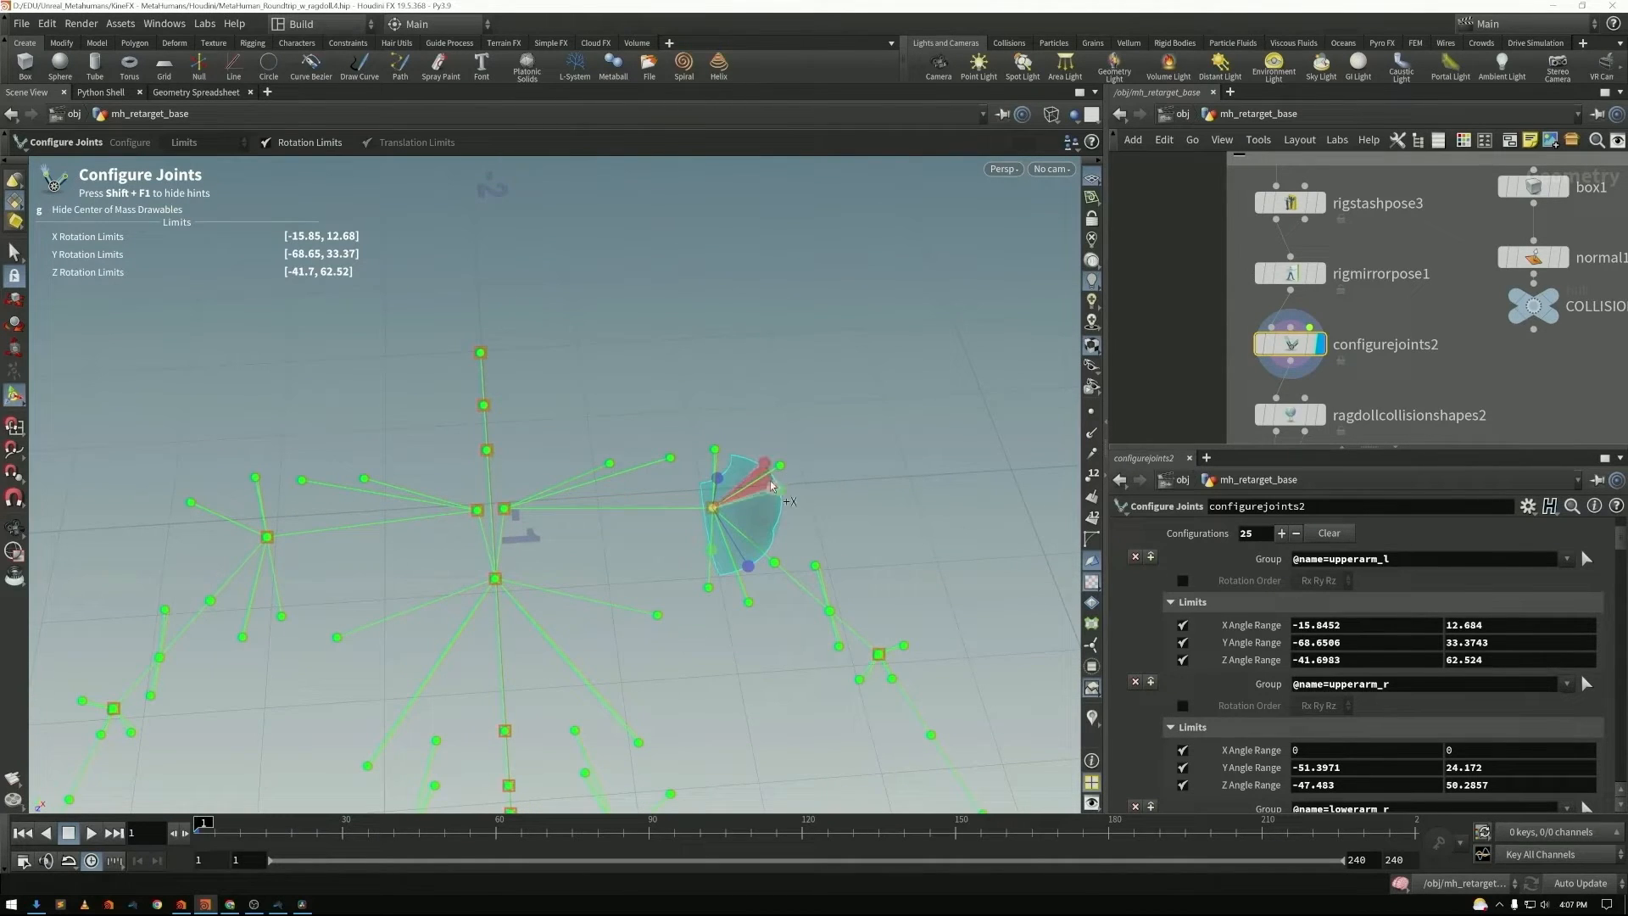
pyautogui.keyDown('alt'); pyautogui.moveTo(769, 486); pyautogui.dragTo(500, 488); pyautogui.keyUp('alt')
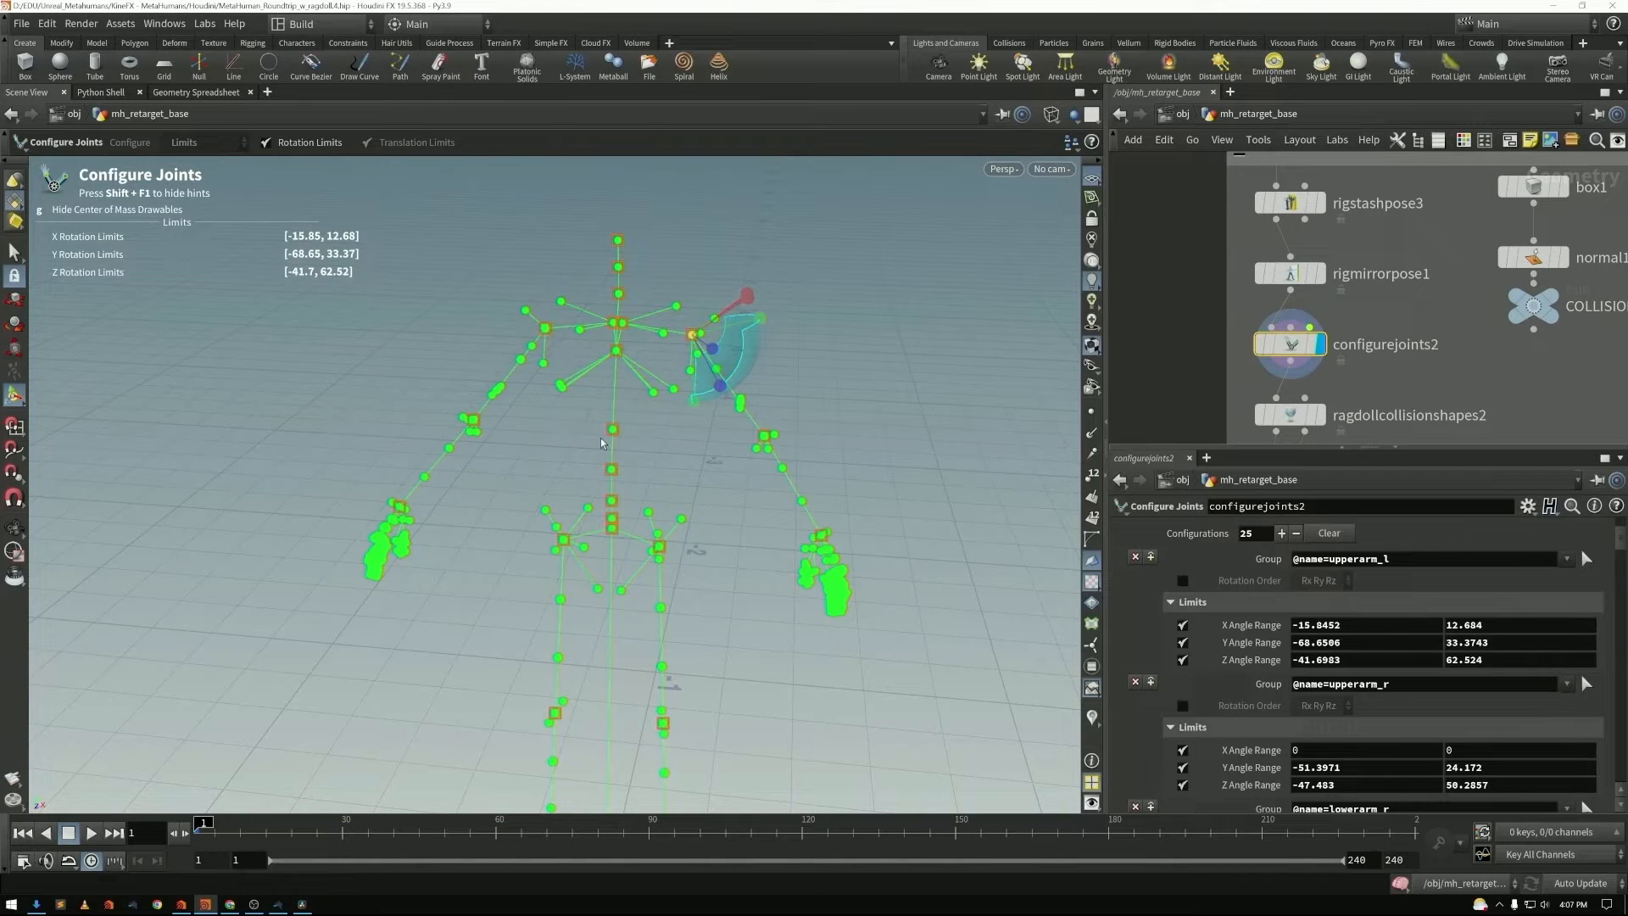
pyautogui.press('Escape')
pyautogui.moveTo(819, 645); pyautogui.dragTo(680, 614)
pyautogui.press('Return')
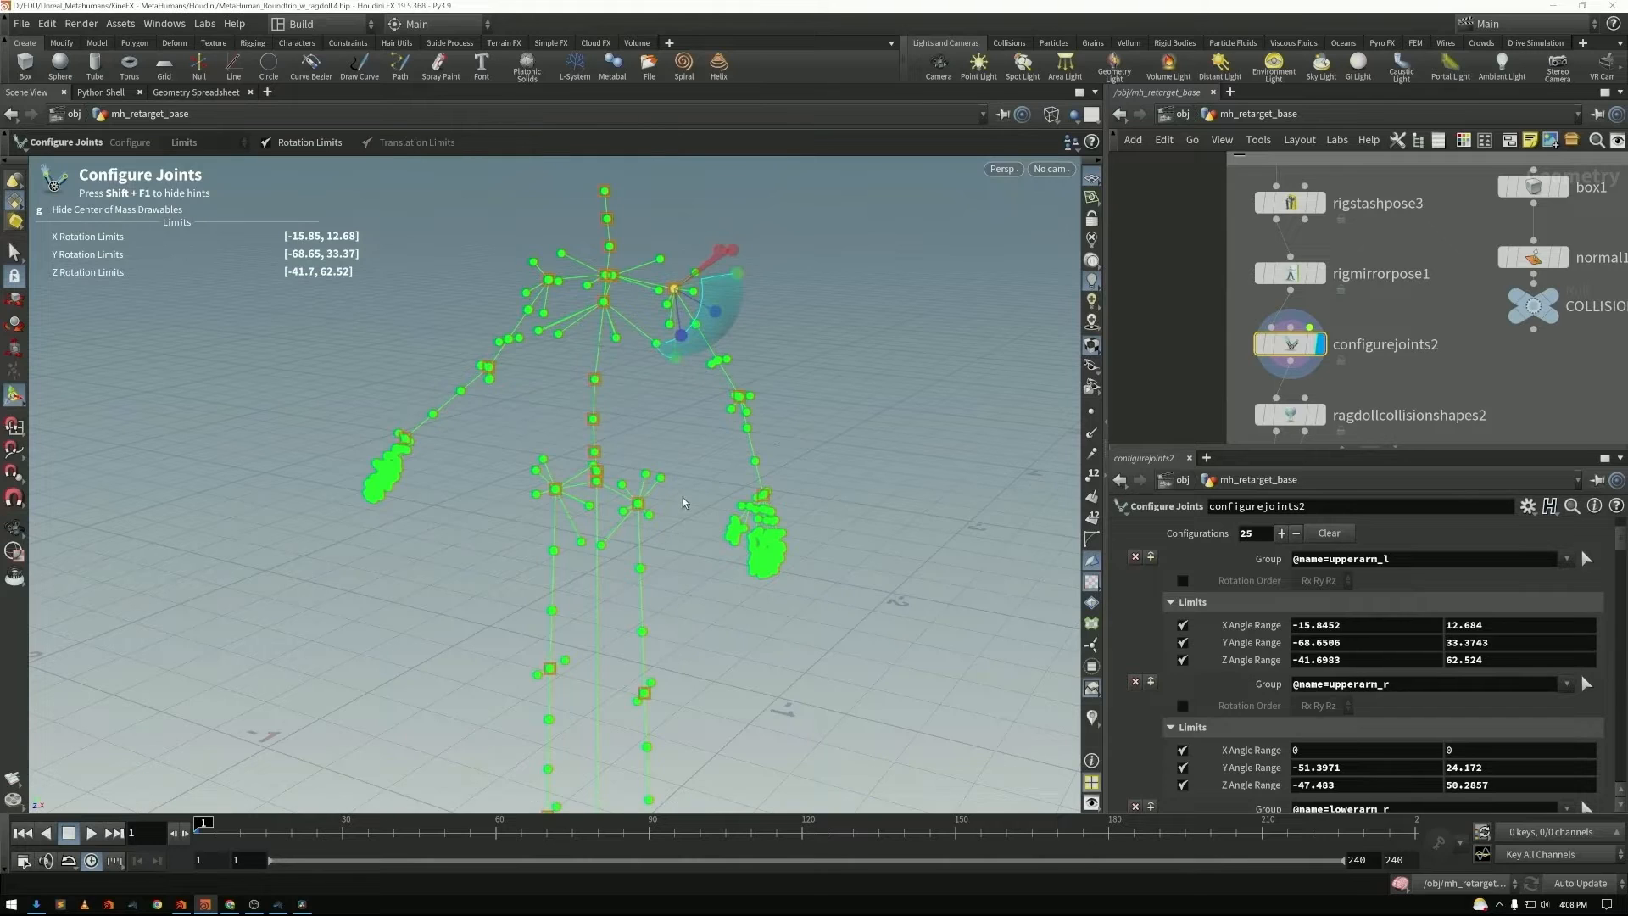
pyautogui.press('Escape')
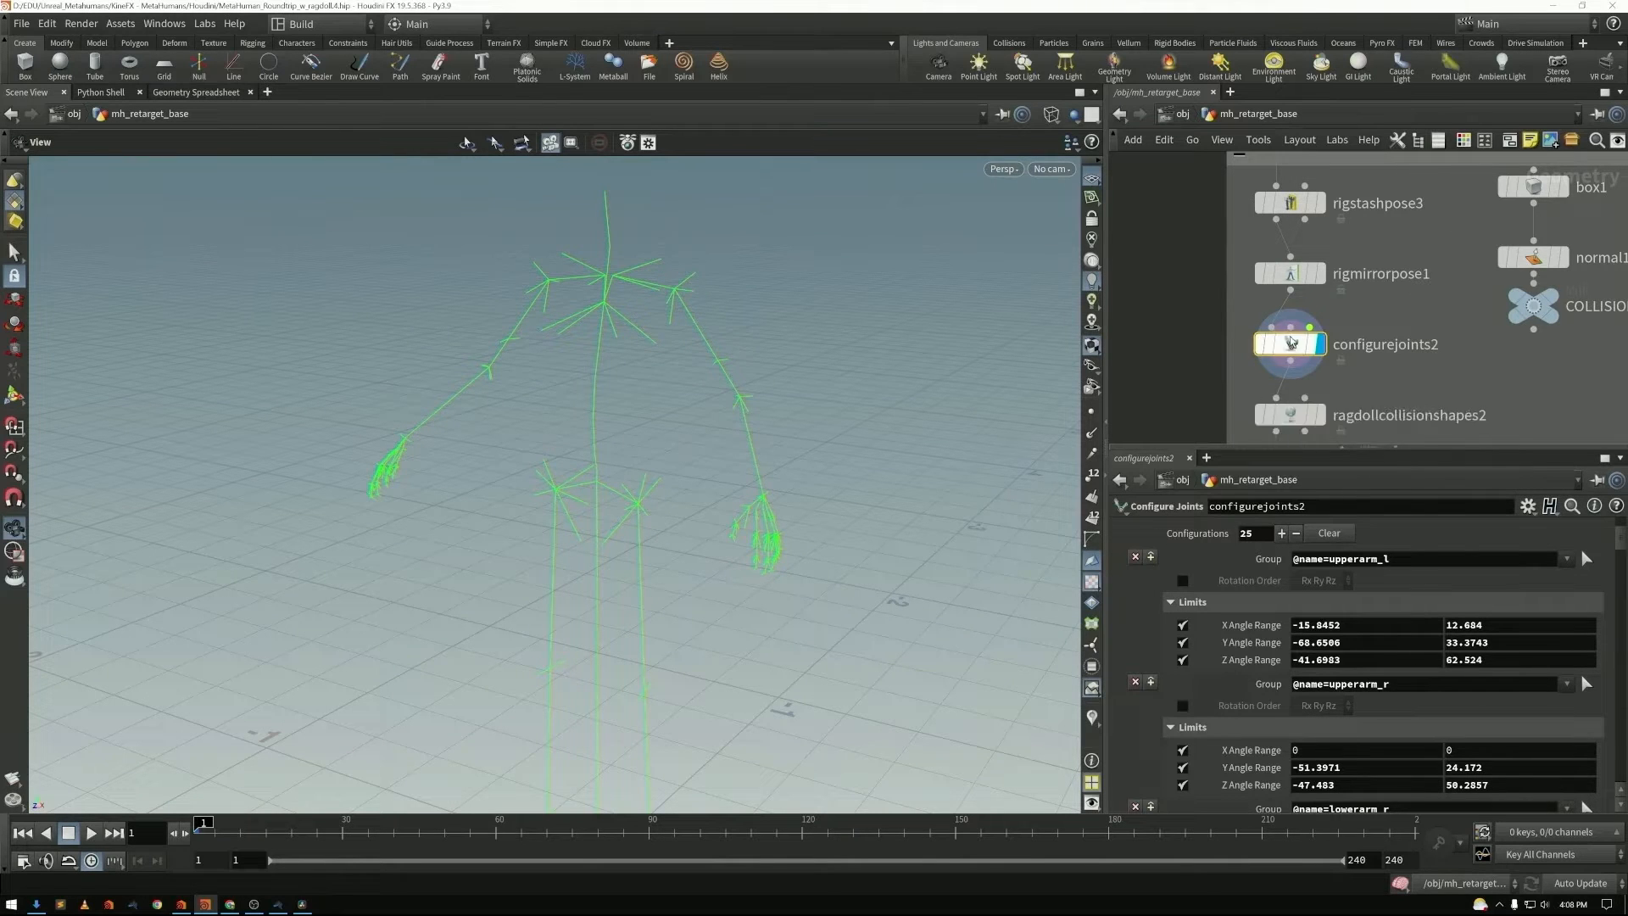
# - Display ragdollcollisionshapes2, review its settings, and show its collision capsules around the skeleton in the viewport
pyautogui.click(1325, 417)
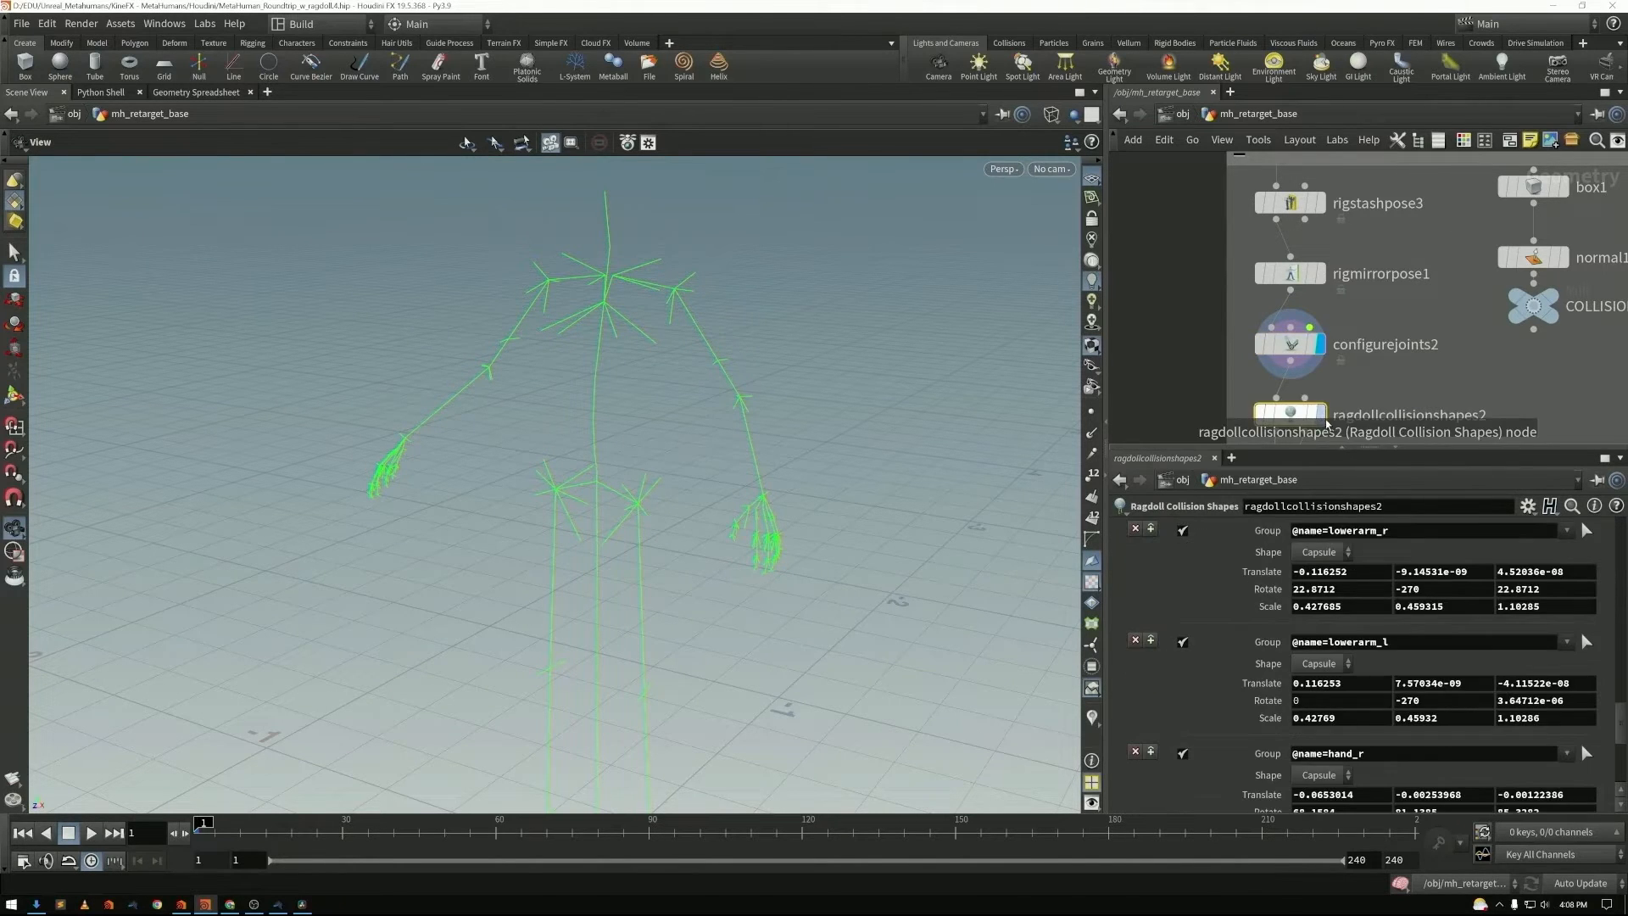
pyautogui.click(1320, 416)
pyautogui.moveTo(1622, 727); pyautogui.dragTo(1622, 542)
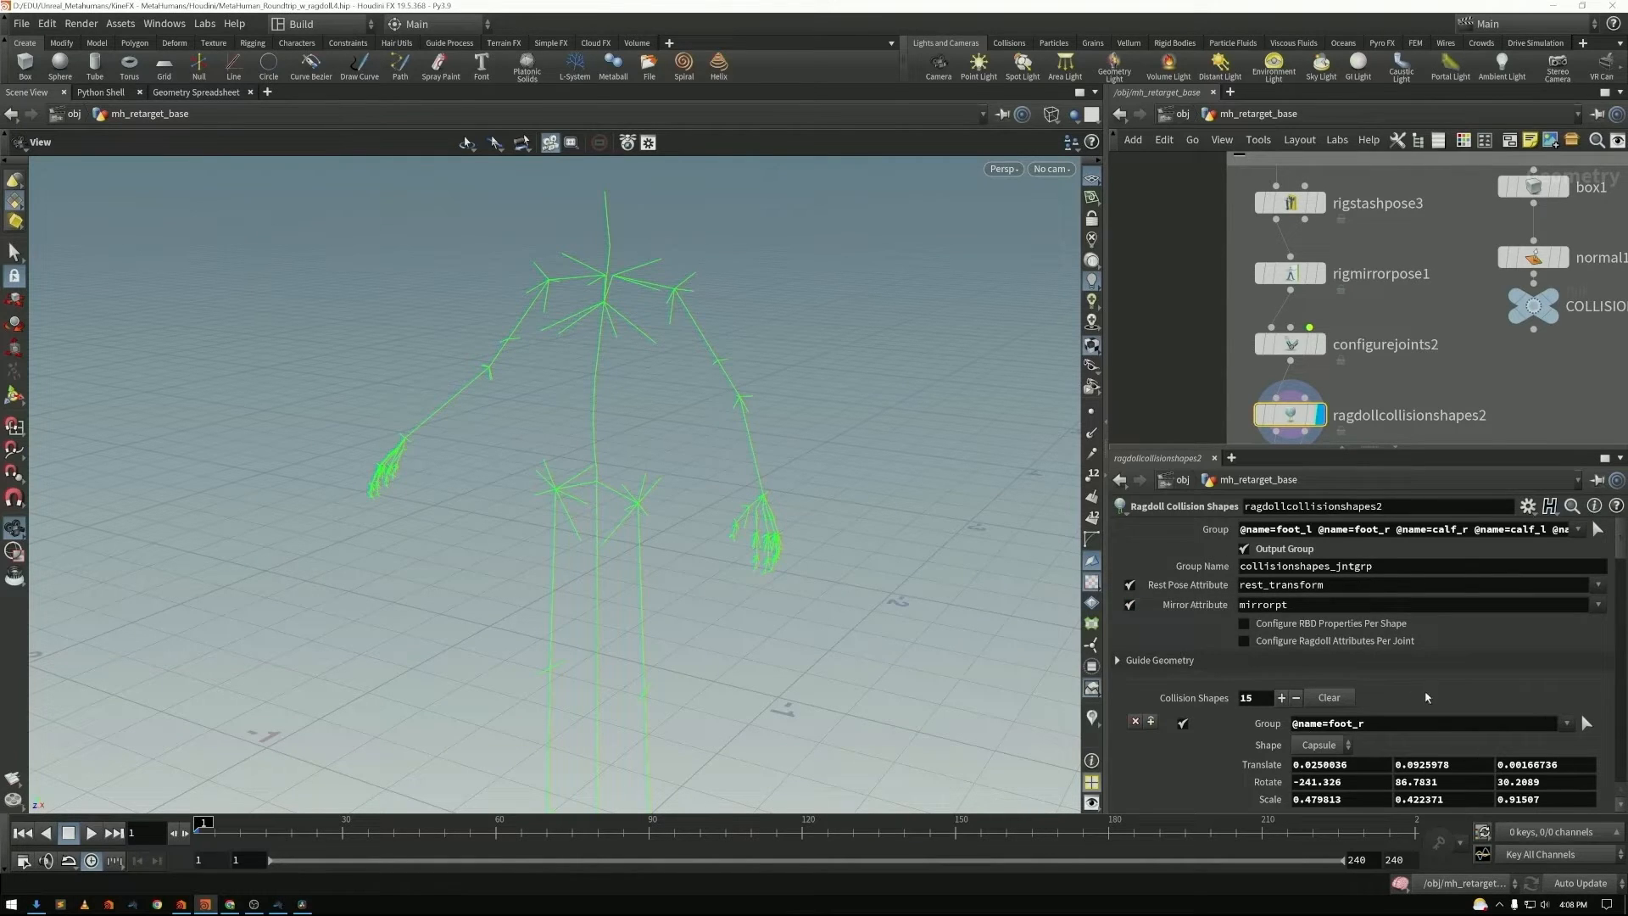
pyautogui.scroll(-2, 1426, 697)
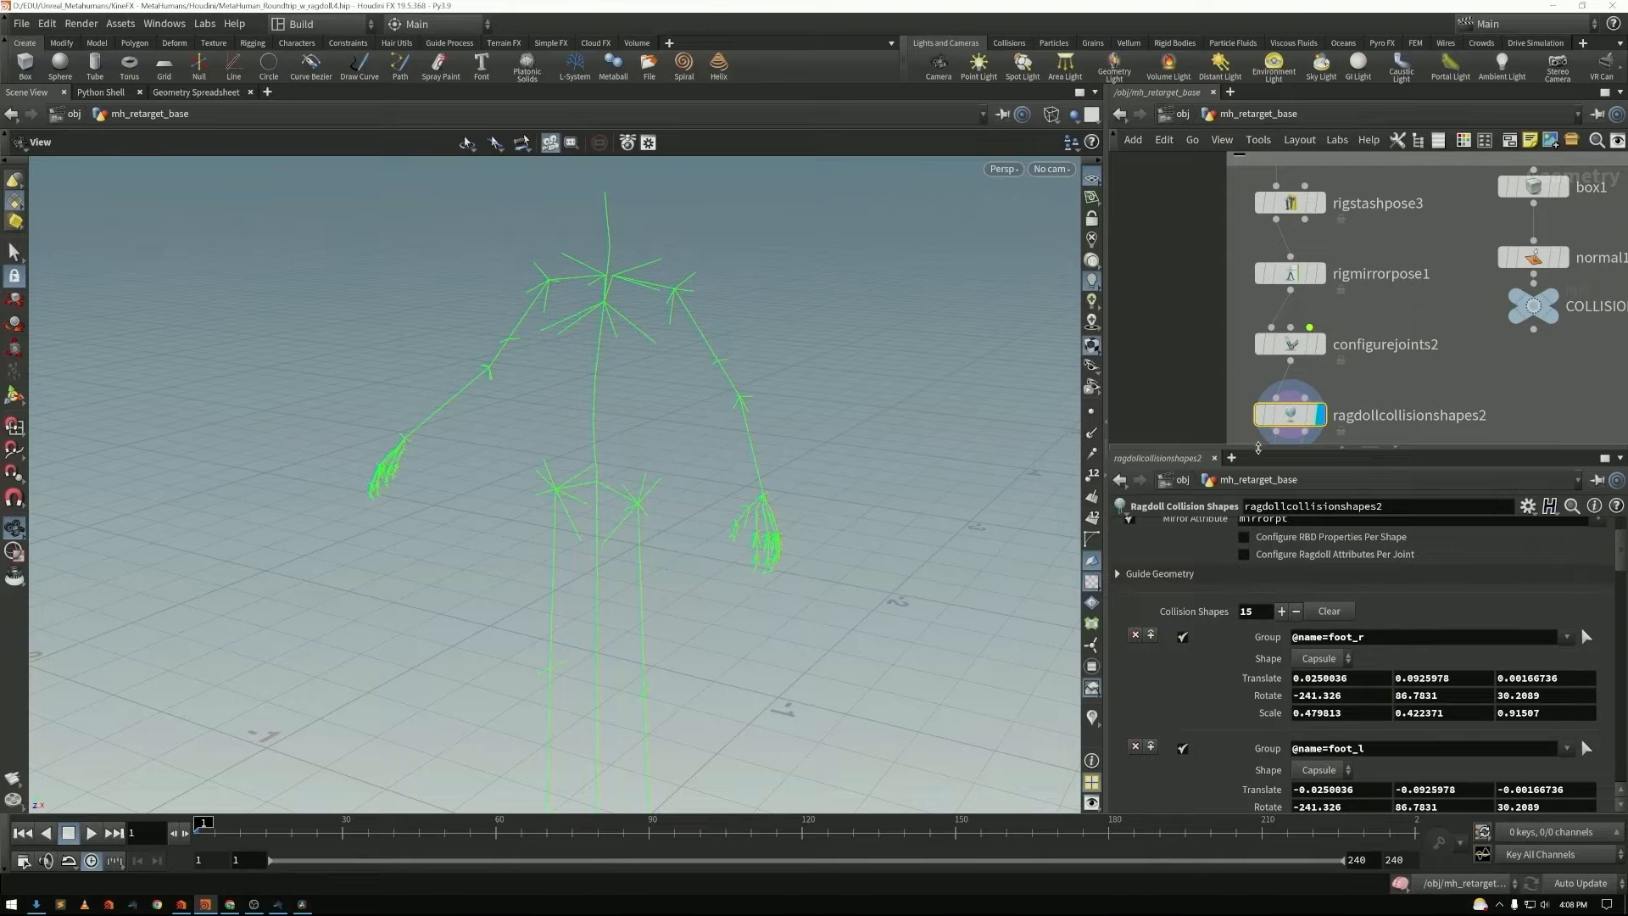
pyautogui.press('Return')
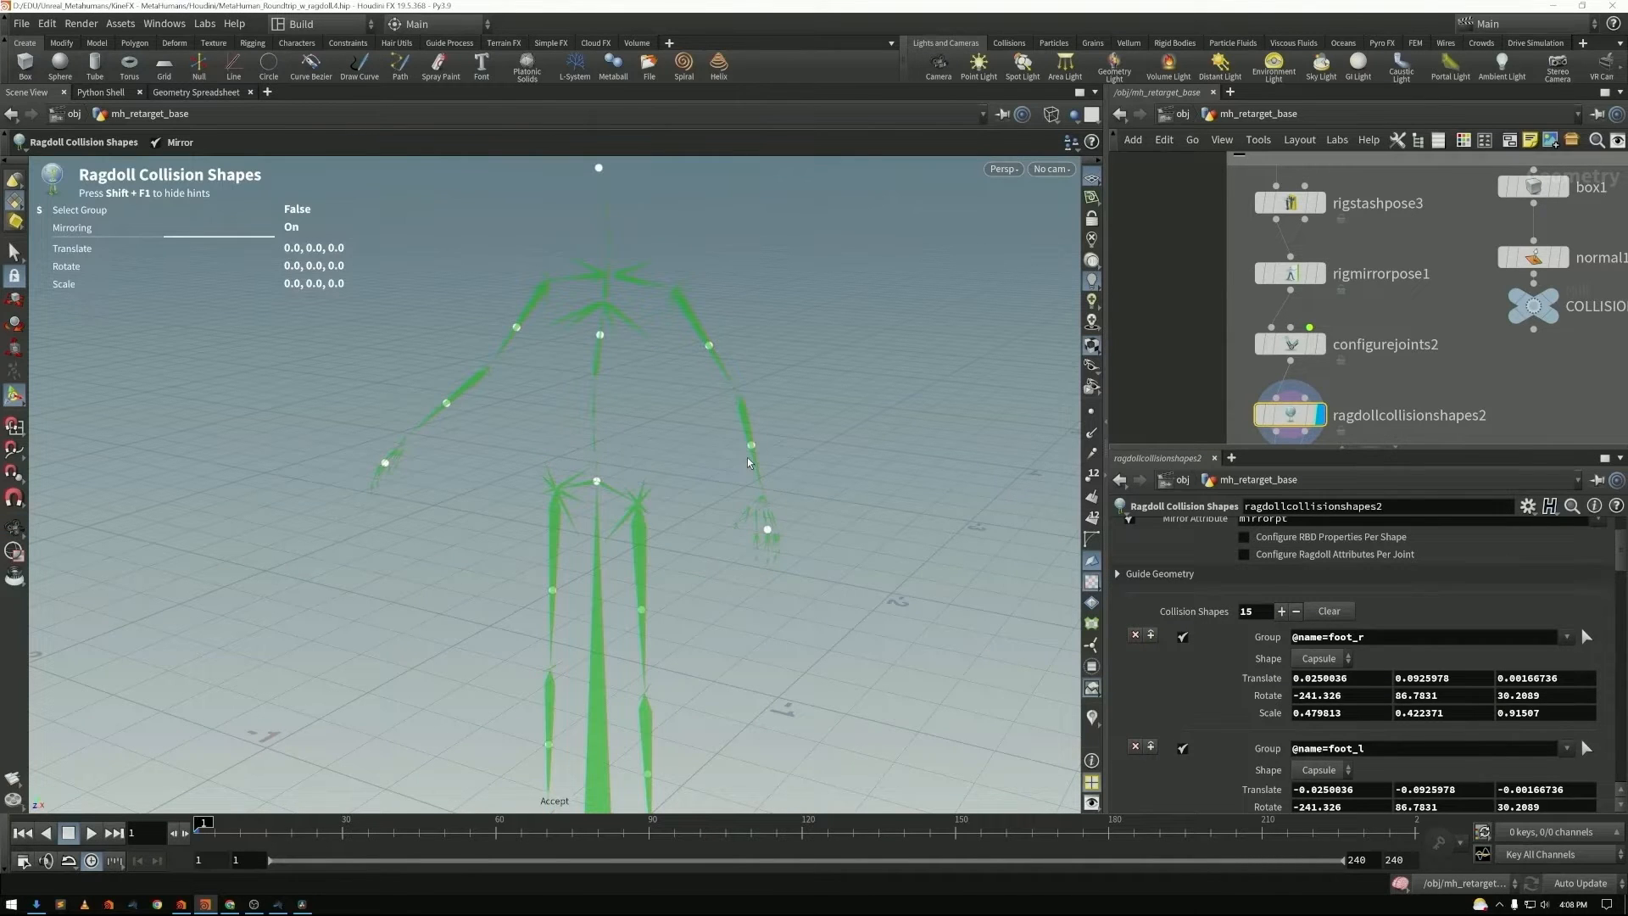
pyautogui.moveTo(725, 557); pyautogui.dragTo(651, 507)
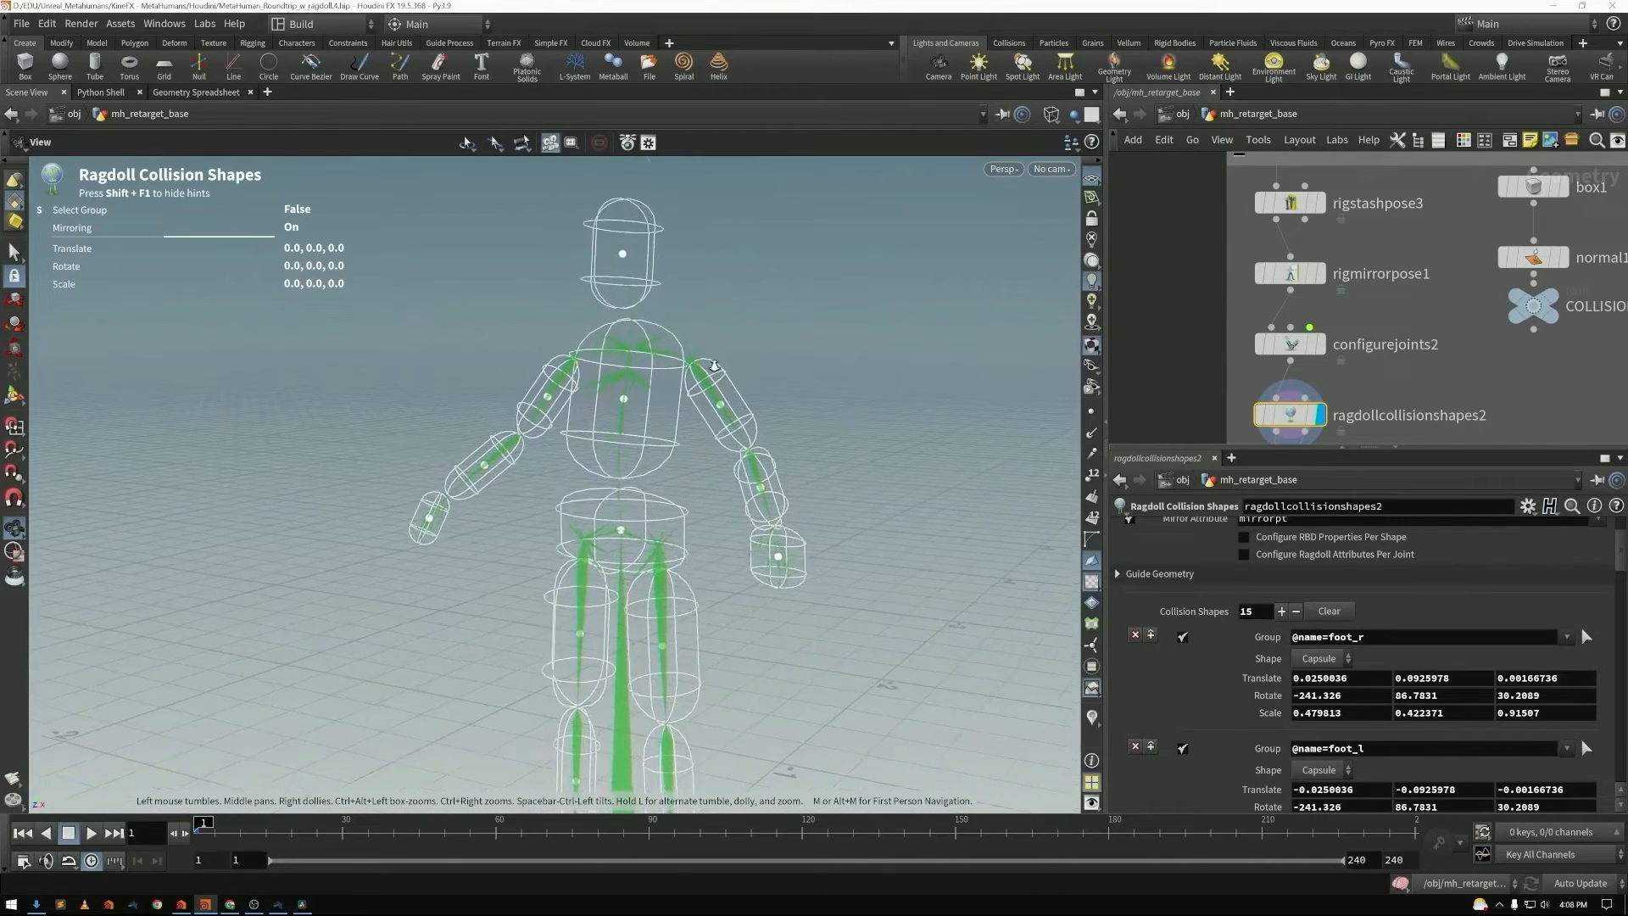
pyautogui.moveTo(651, 506); pyautogui.dragTo(1056, 338, button='right')
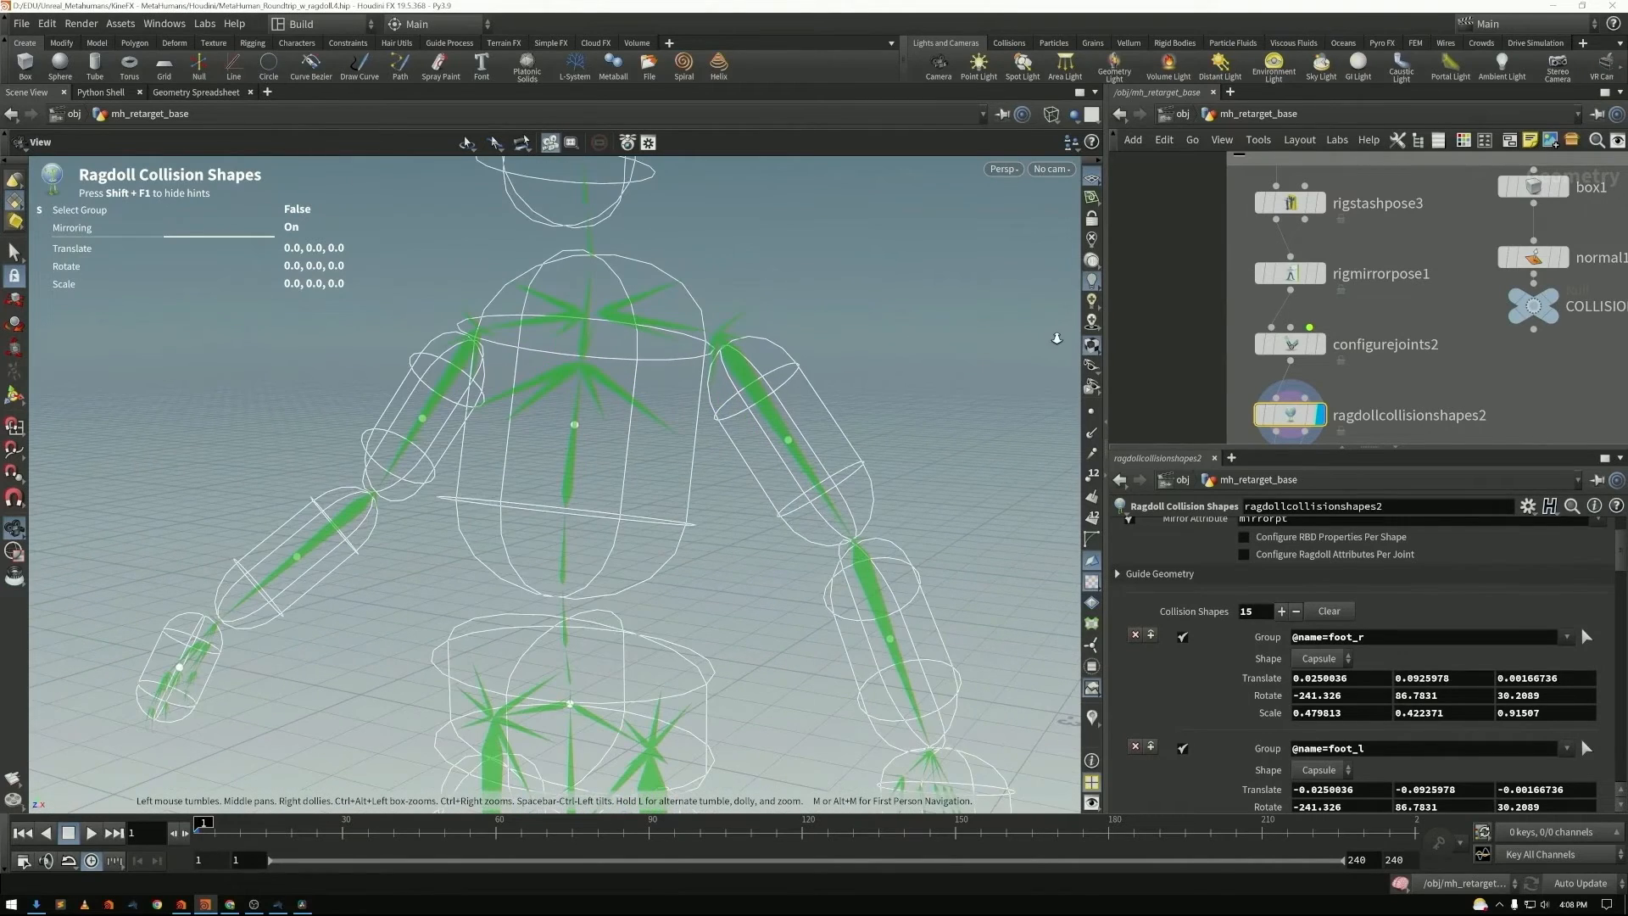
# - Narrow the left upper arm's collision capsule to an X scale of about 0.37 with mirroring on, and check both arms
pyautogui.click(790, 445)
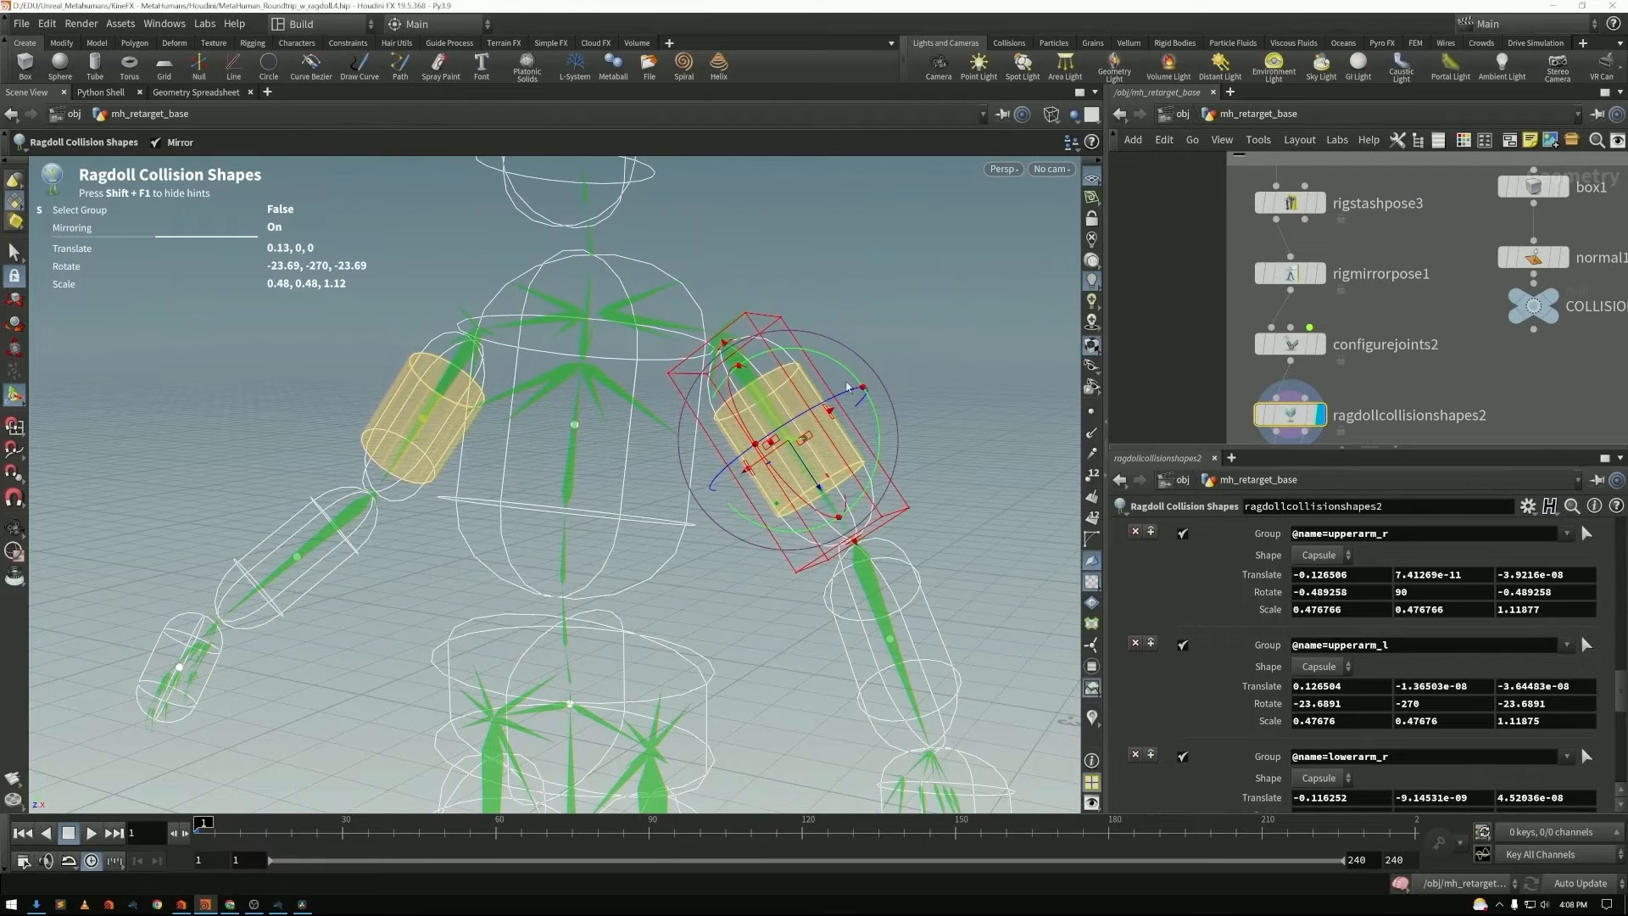
pyautogui.moveTo(729, 424); pyautogui.dragTo(810, 441)
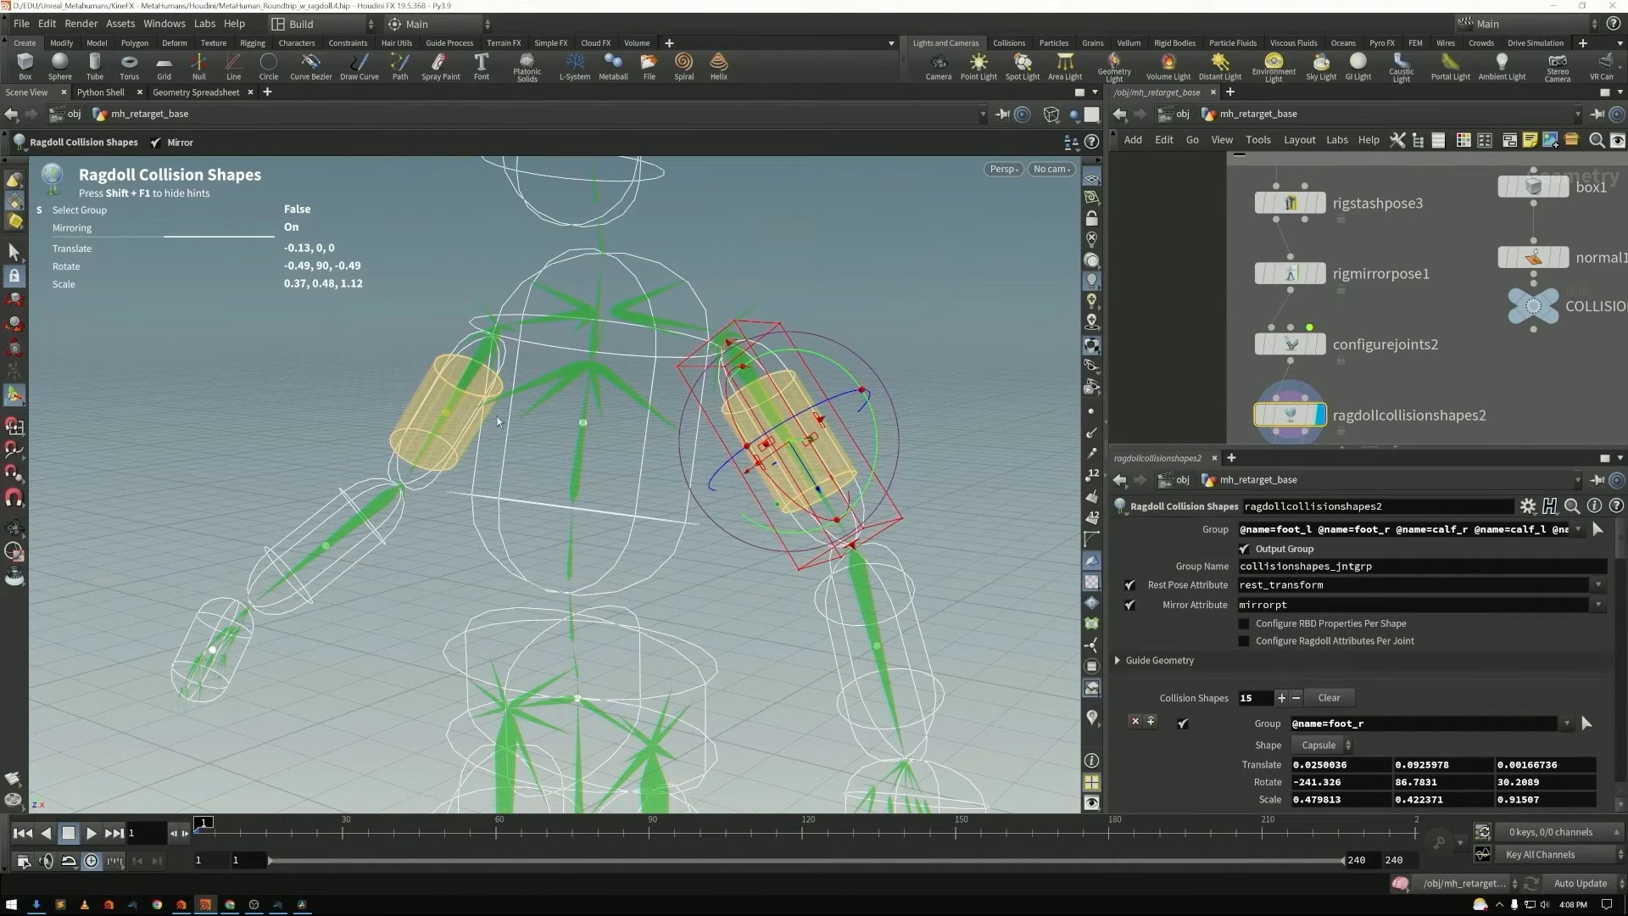
pyautogui.press('Escape')
pyautogui.moveTo(437, 431); pyautogui.dragTo(795, 405)
pyautogui.press('Return')
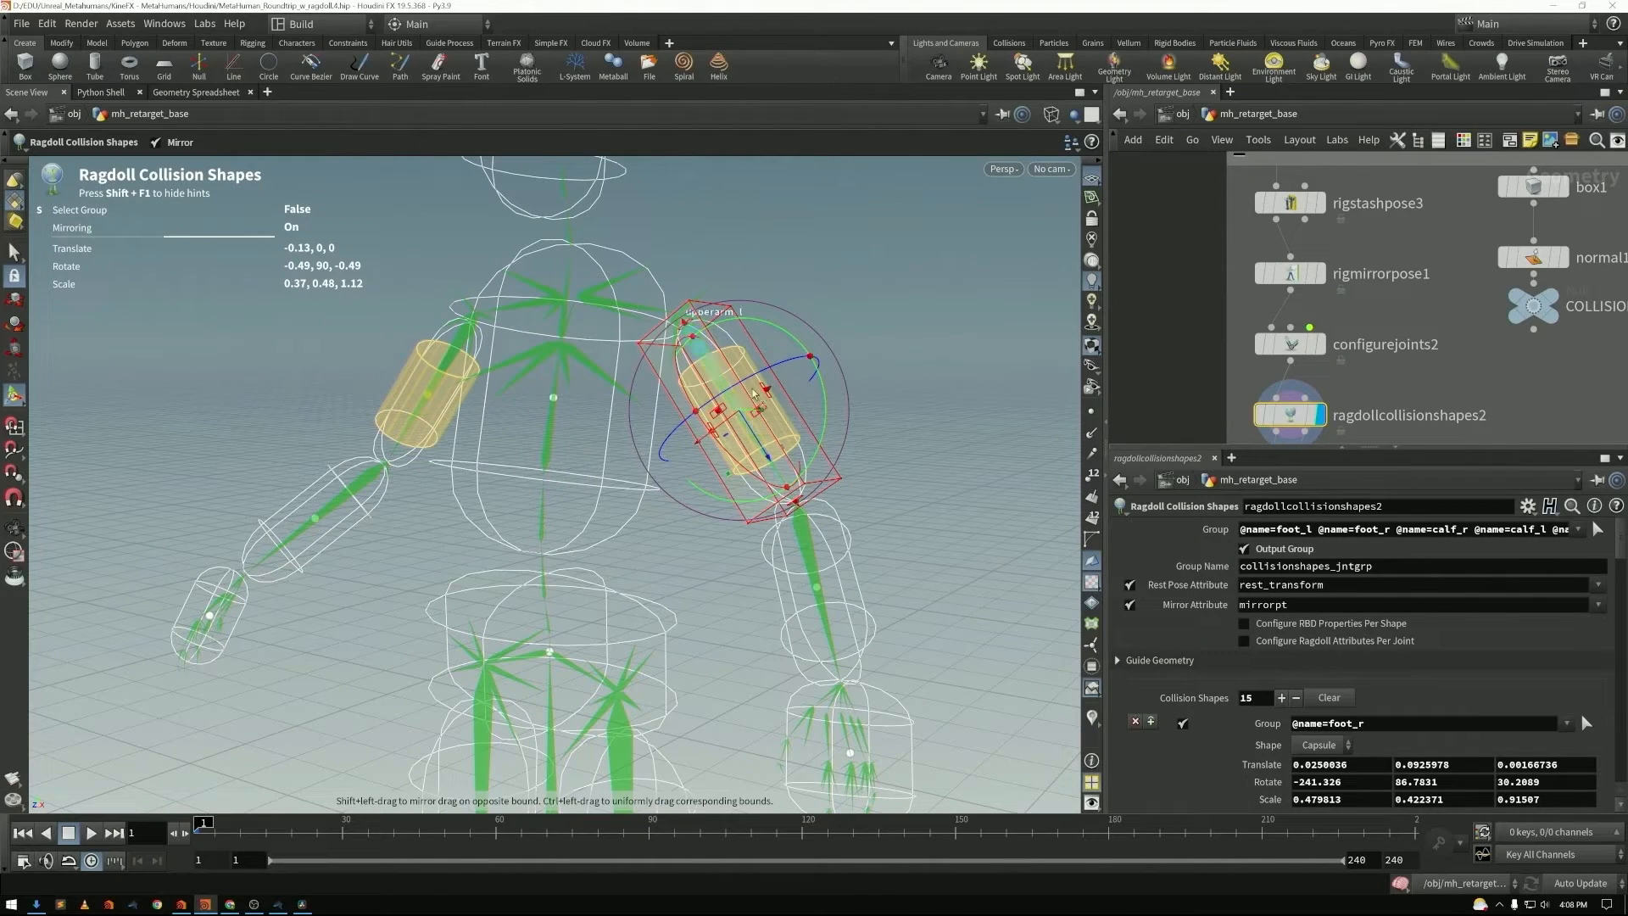
pyautogui.keyDown('alt'); pyautogui.moveTo(754, 417); pyautogui.dragTo(835, 585); pyautogui.keyUp('alt')
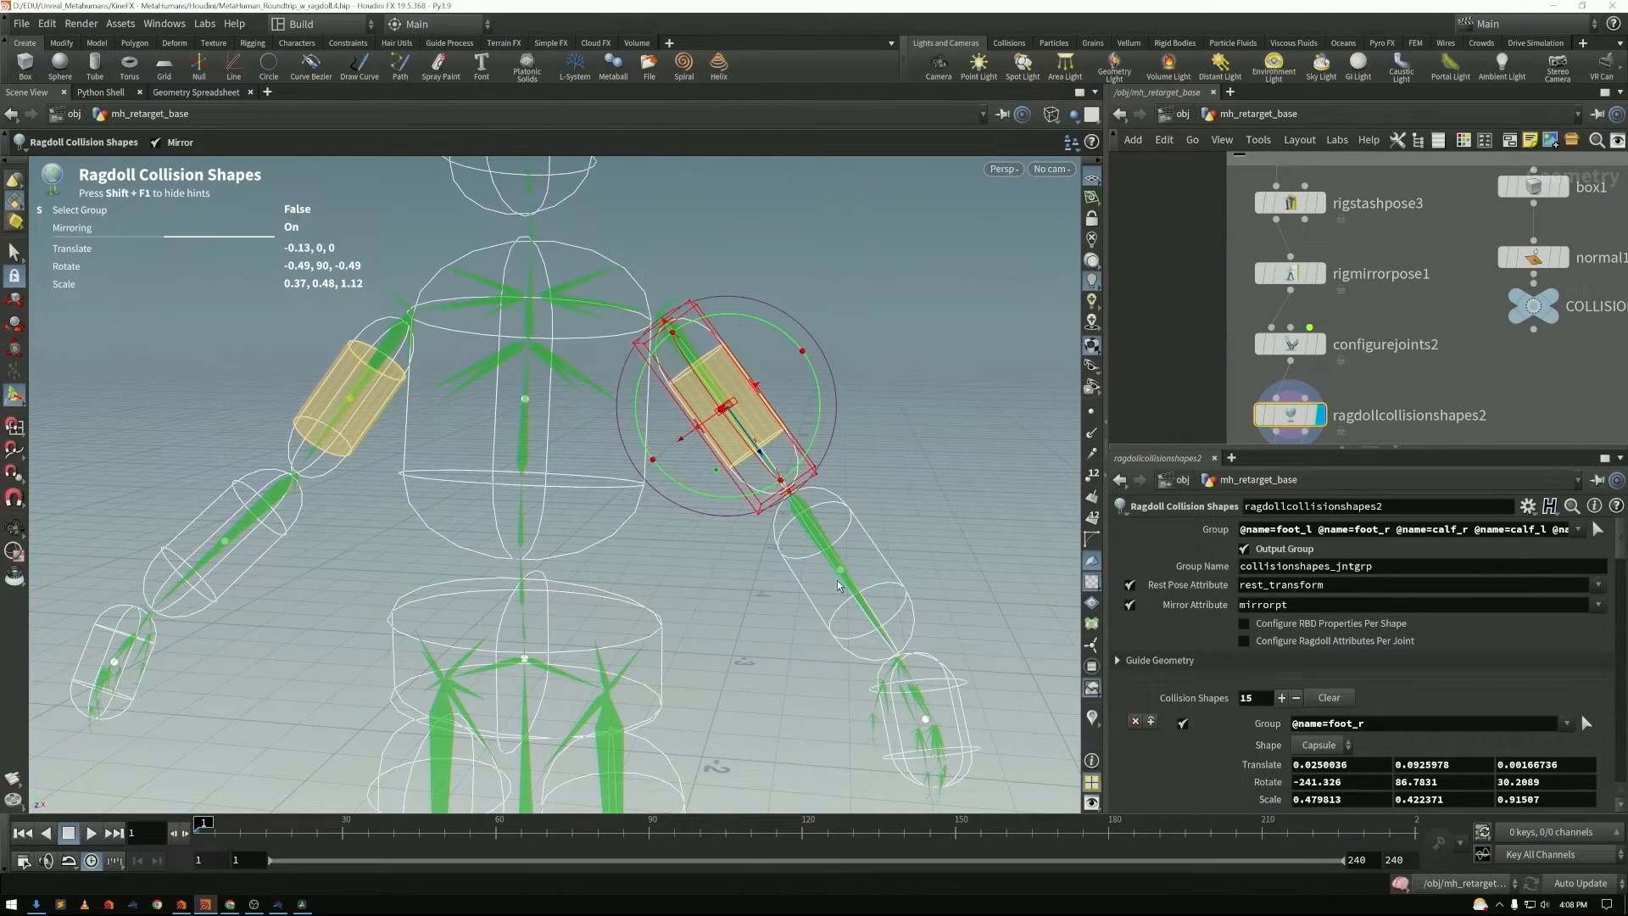
# - Inspect the hand_l collision capsule and its mirrored counterpart, leave the shape handles, and bring ragdollconstraints2 into view
pyautogui.keyDown('alt'); pyautogui.moveTo(943, 630); pyautogui.dragTo(870, 703, button='right'); pyautogui.keyUp('alt')
pyautogui.keyDown('alt'); pyautogui.moveTo(870, 703); pyautogui.dragTo(569, 545, button='middle'); pyautogui.keyUp('alt')
pyautogui.keyDown('alt'); pyautogui.moveTo(569, 545); pyautogui.dragTo(784, 467, button='right'); pyautogui.keyUp('alt')
pyautogui.keyDown('alt'); pyautogui.moveTo(784, 467); pyautogui.dragTo(580, 429); pyautogui.keyUp('alt')
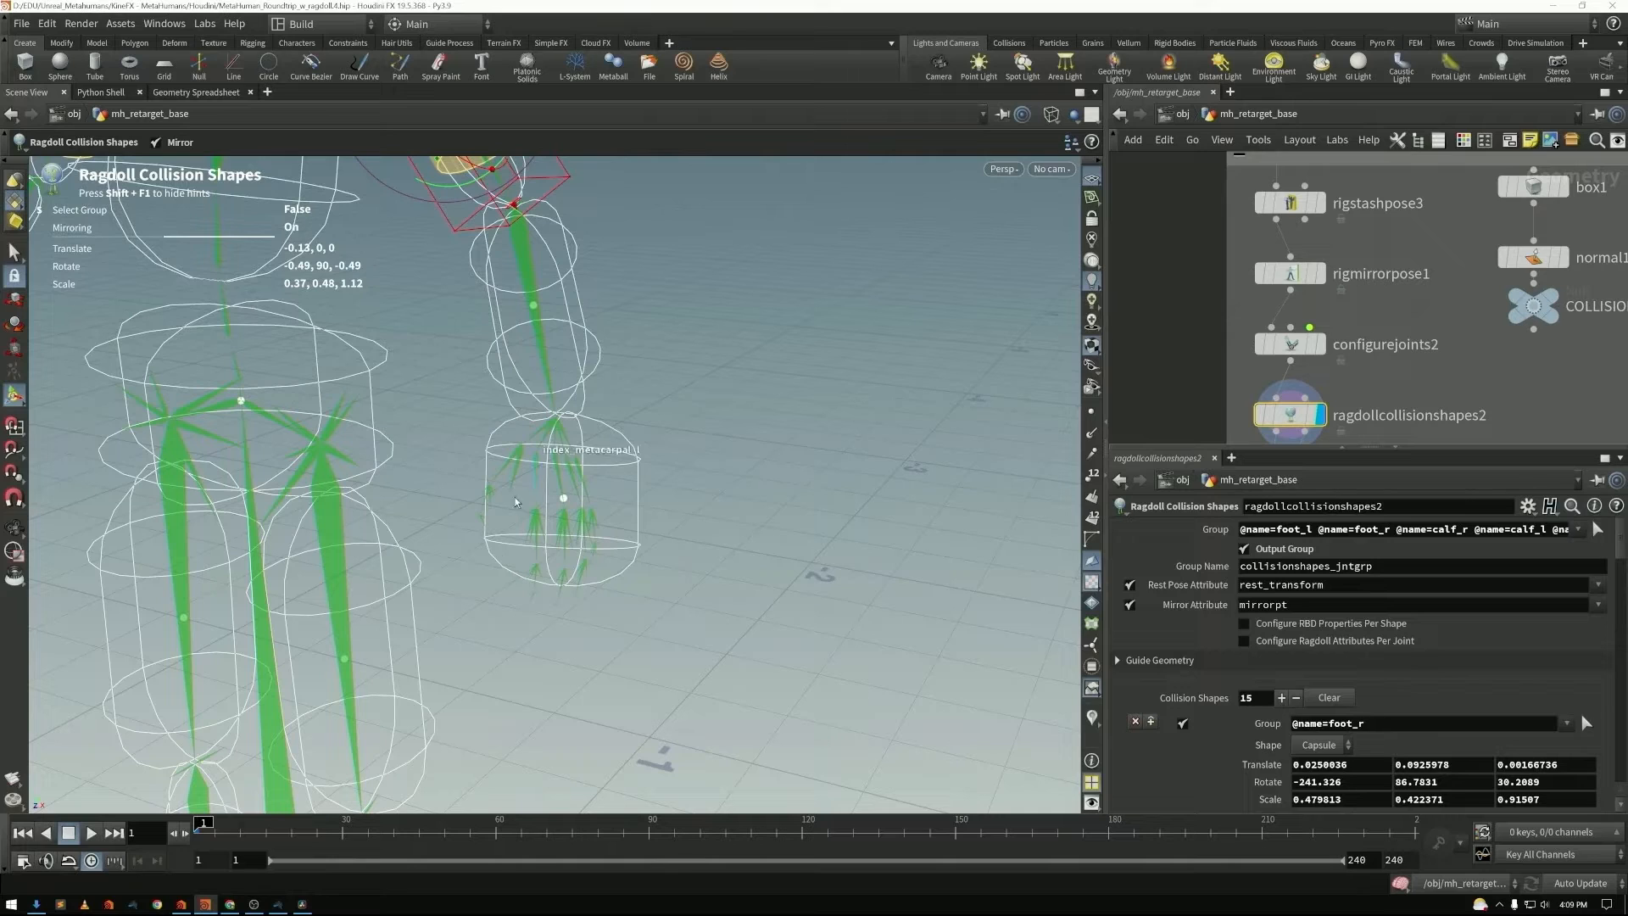
pyautogui.click(563, 499)
pyautogui.keyDown('alt'); pyautogui.moveTo(563, 499); pyautogui.dragTo(663, 413); pyautogui.keyUp('alt')
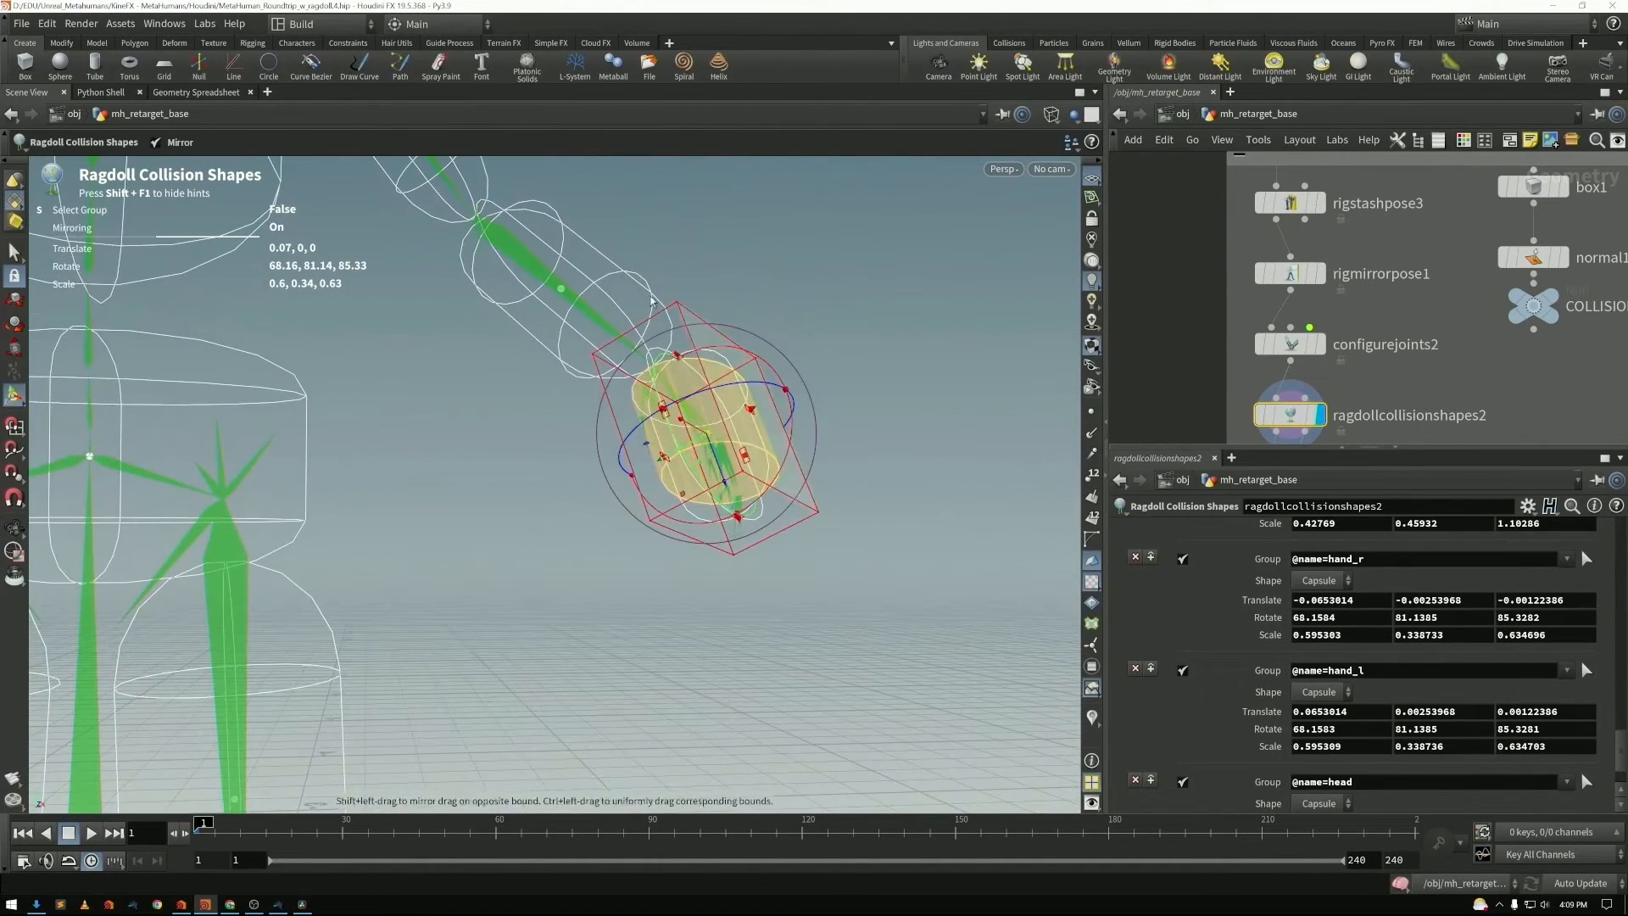
pyautogui.keyDown('alt'); pyautogui.moveTo(663, 413); pyautogui.dragTo(653, 498, button='right'); pyautogui.keyUp('alt')
pyautogui.keyDown('alt'); pyautogui.moveTo(652, 498); pyautogui.dragTo(503, 271); pyautogui.keyUp('alt')
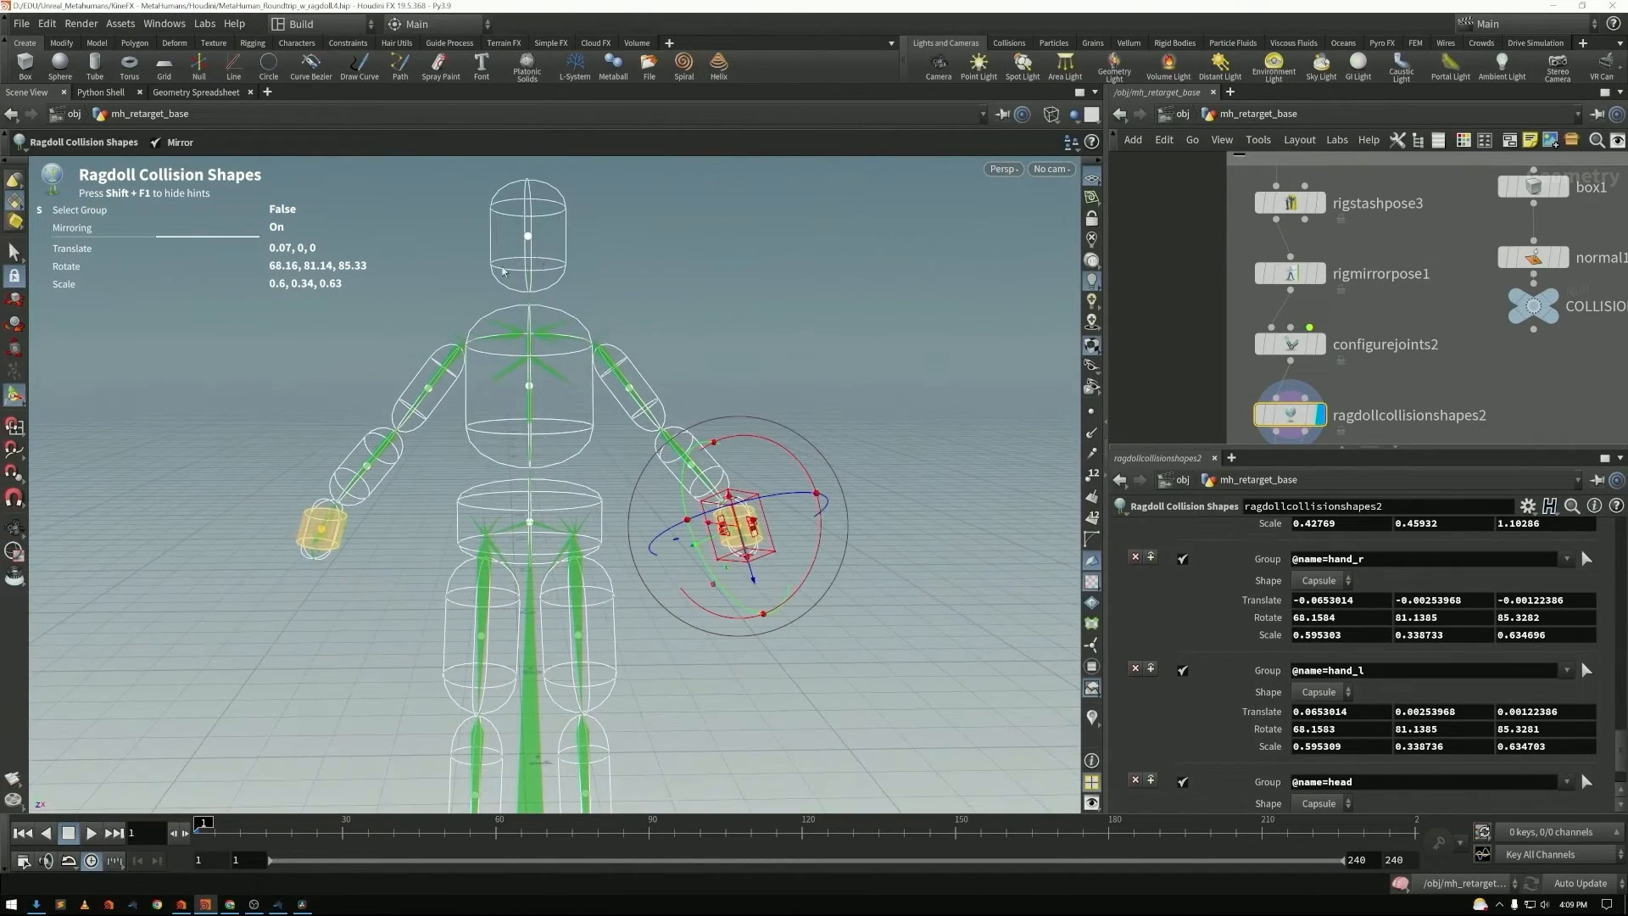
pyautogui.press('Escape')
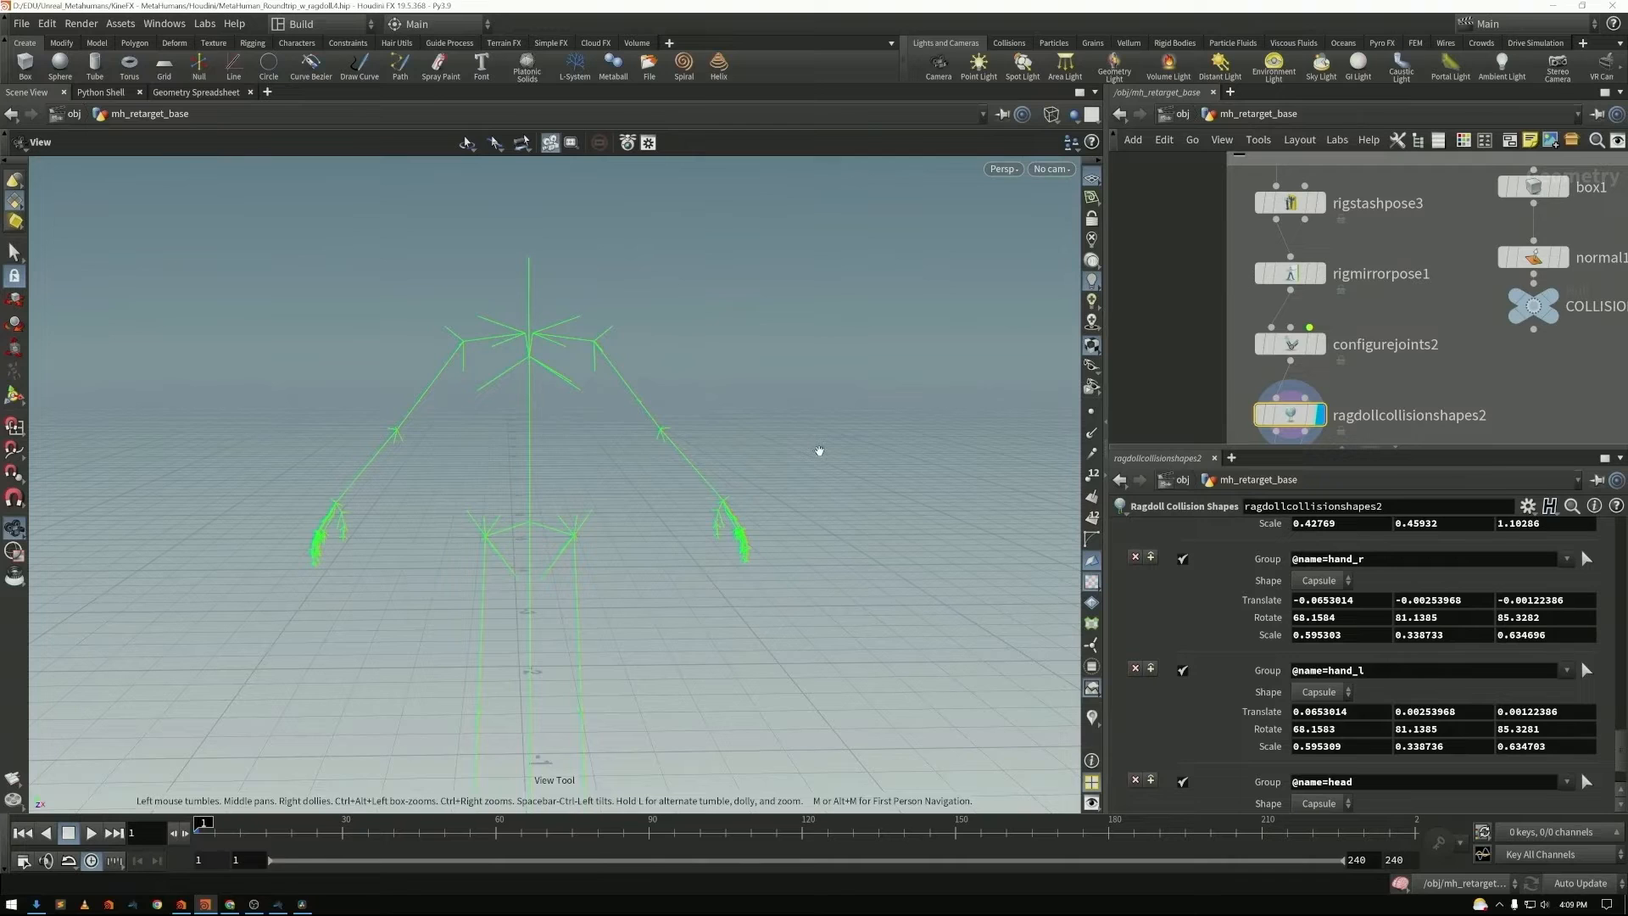
pyautogui.moveTo(1167, 418); pyautogui.dragTo(1159, 337, button='middle')
pyautogui.click(1159, 337)
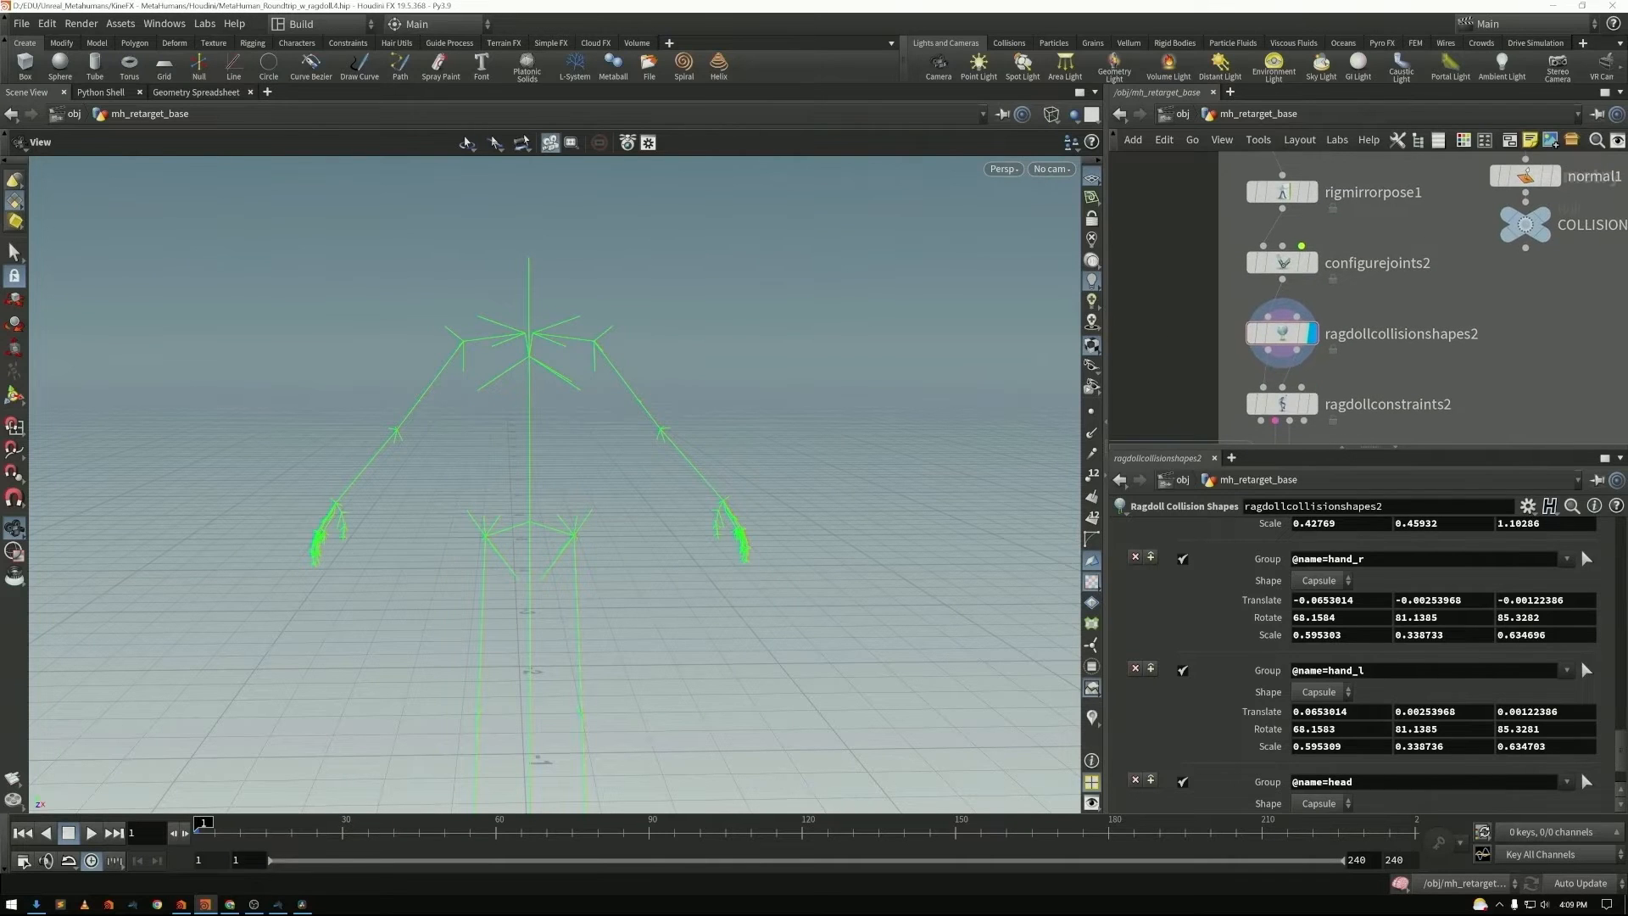
# - Display ragdollconstraints2 and review its rest pose and configuration attribute settings
pyautogui.scroll(10, 1314, 604)
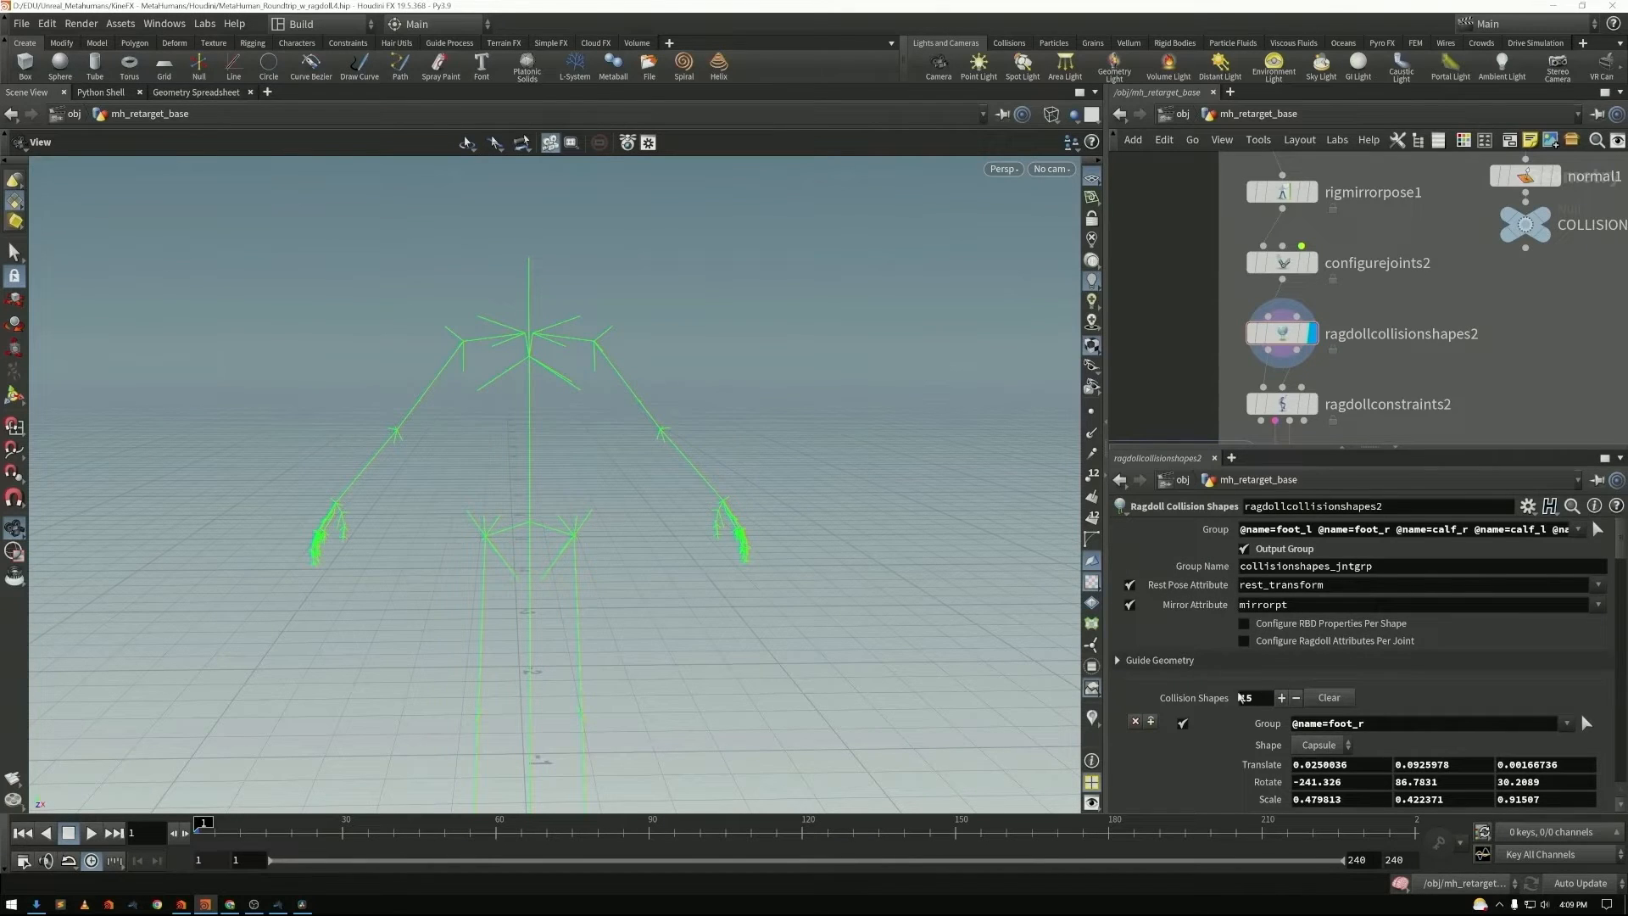
pyautogui.click(1312, 410)
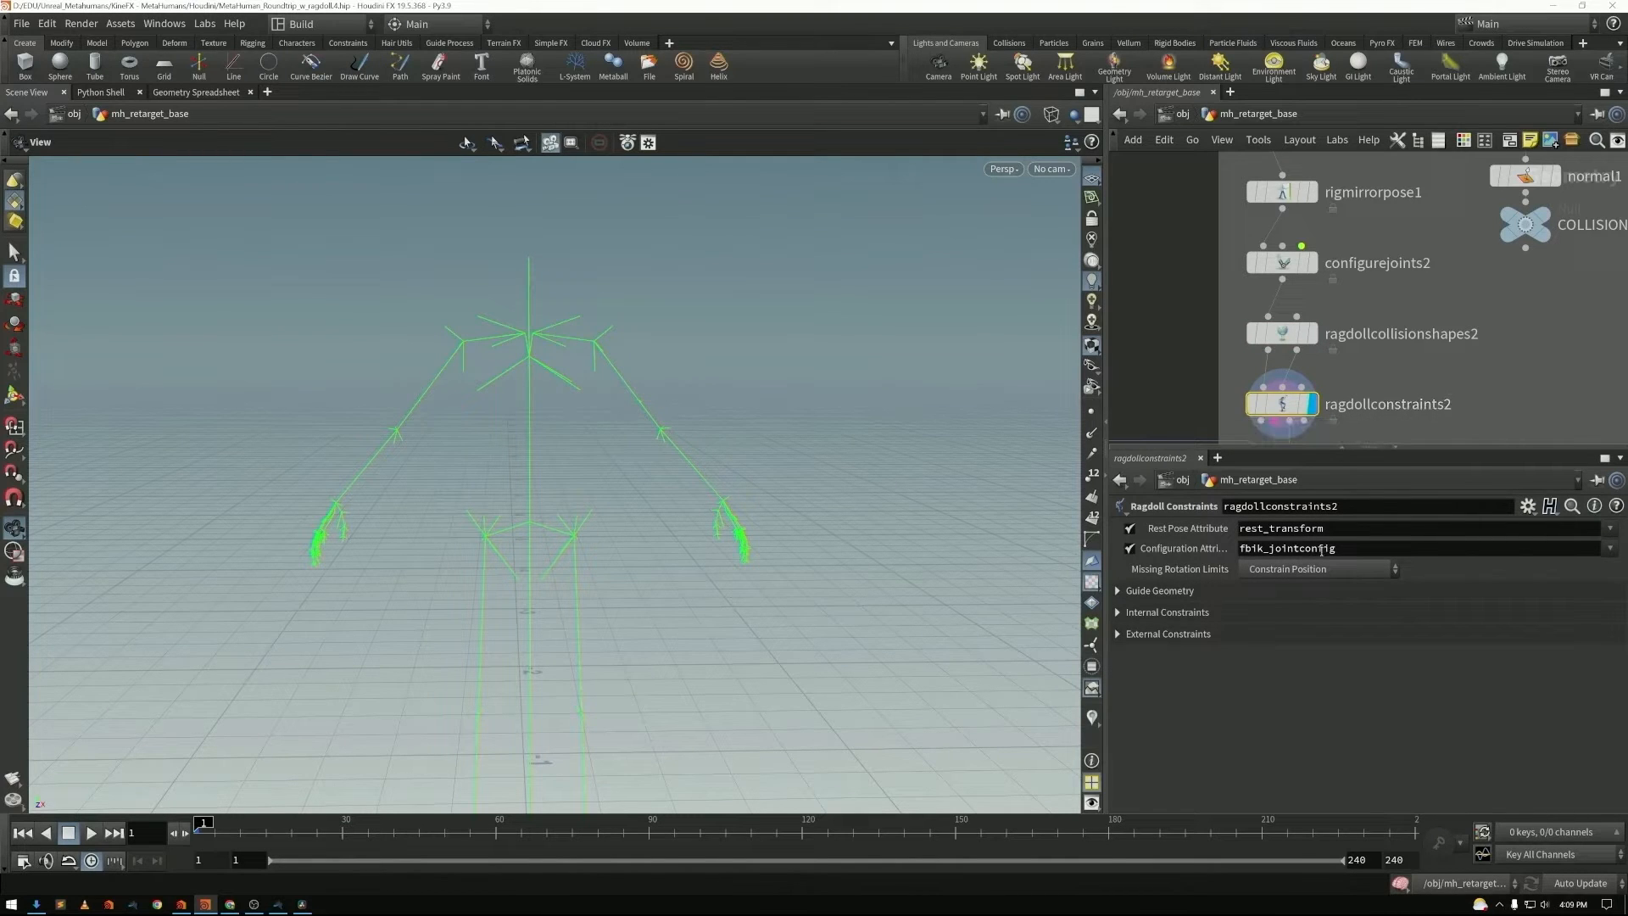
pyautogui.moveTo(1367, 551); pyautogui.dragTo(1198, 570)
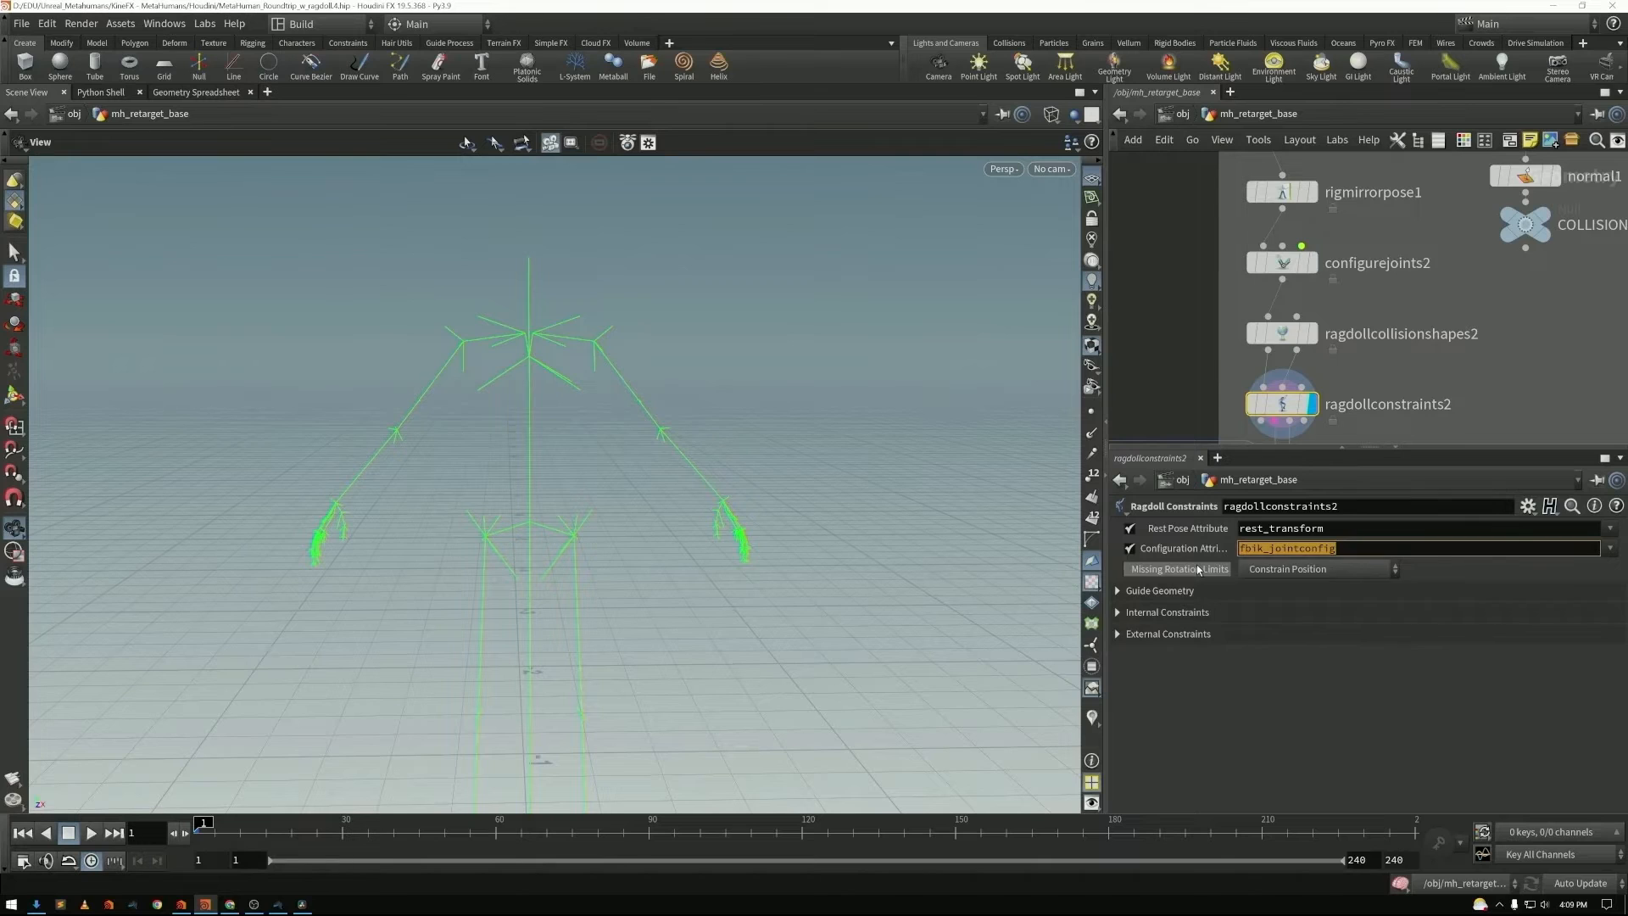
# - Bring up ragdollsolver2, play its simulation while following the skeleton across the ground, and stop playback
pyautogui.click(1175, 407)
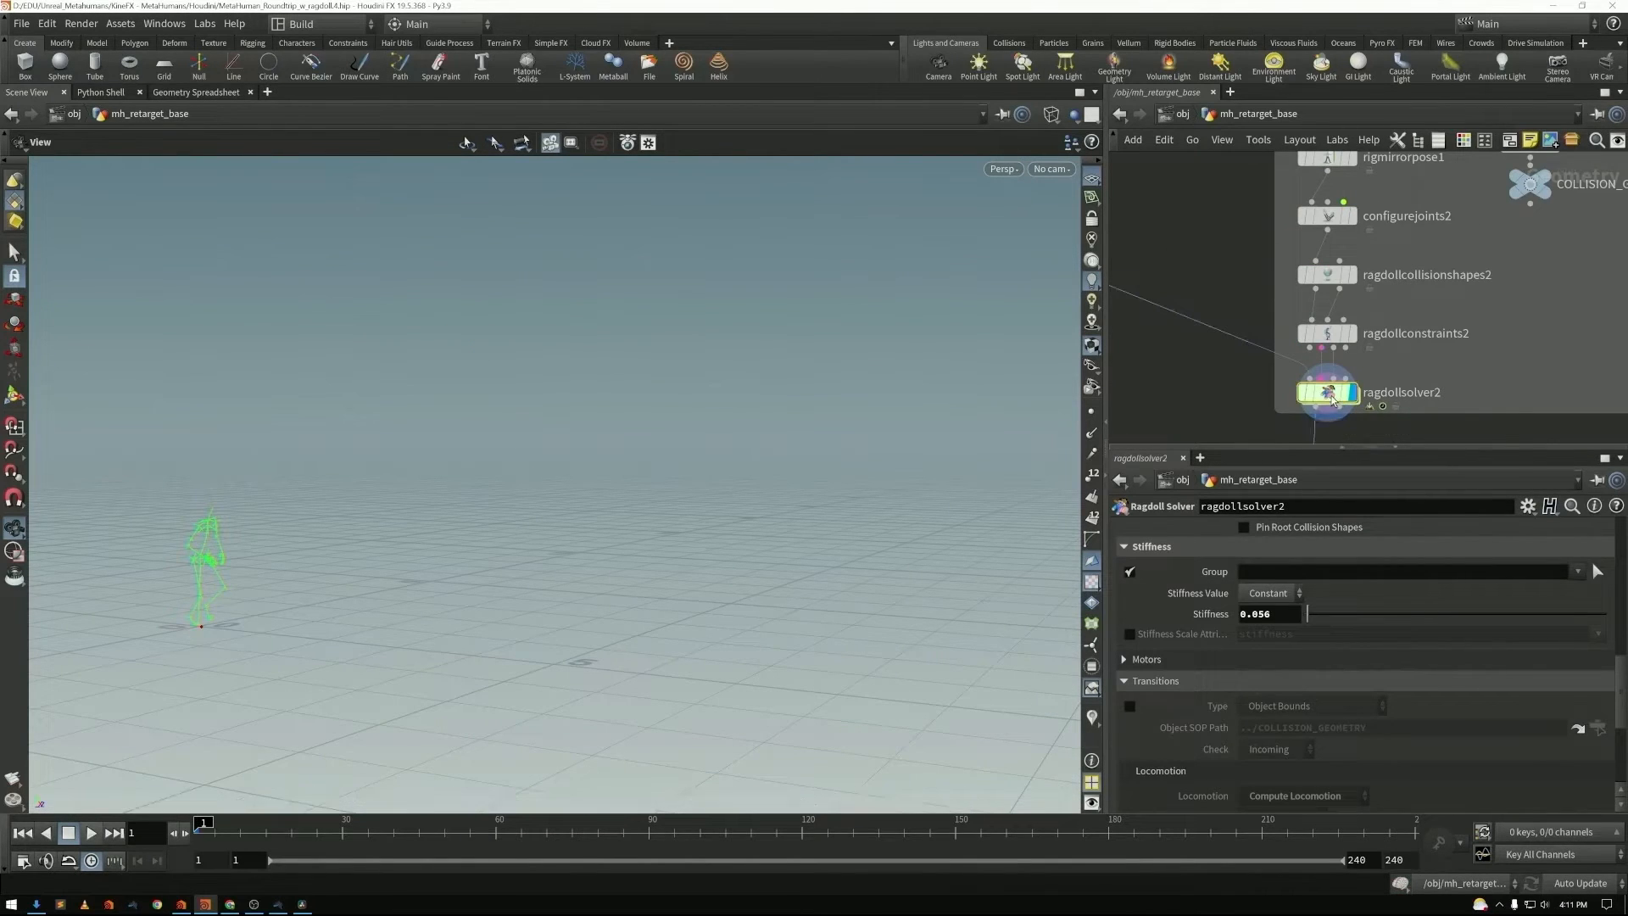
pyautogui.scroll(-2, 1231, 396)
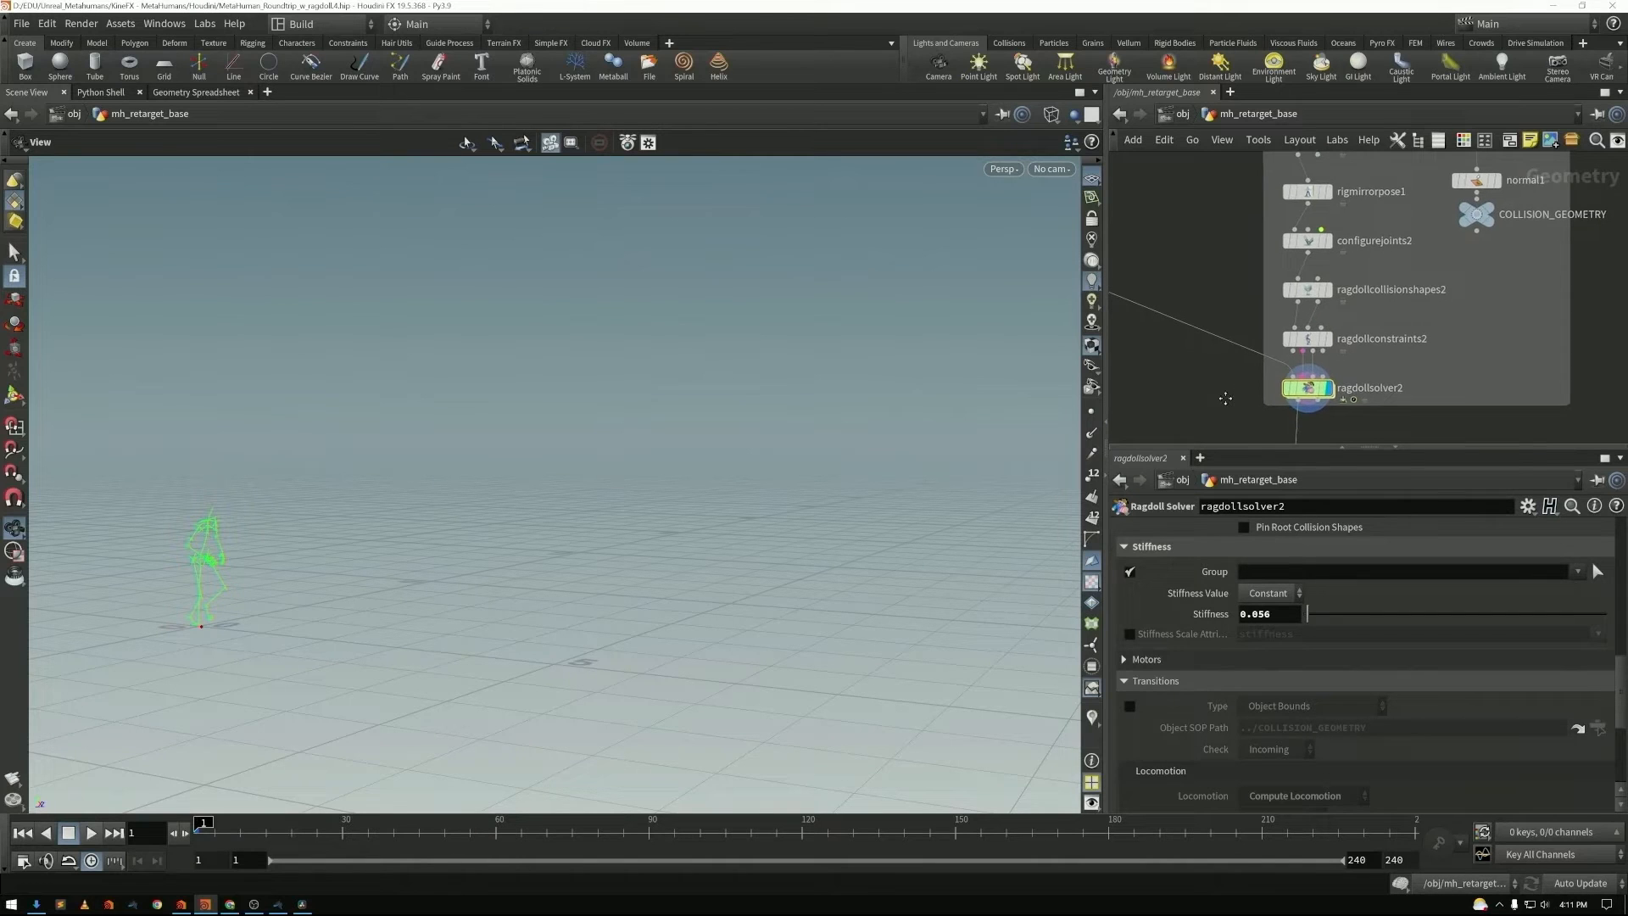
pyautogui.moveTo(454, 484); pyautogui.dragTo(385, 484, button='middle')
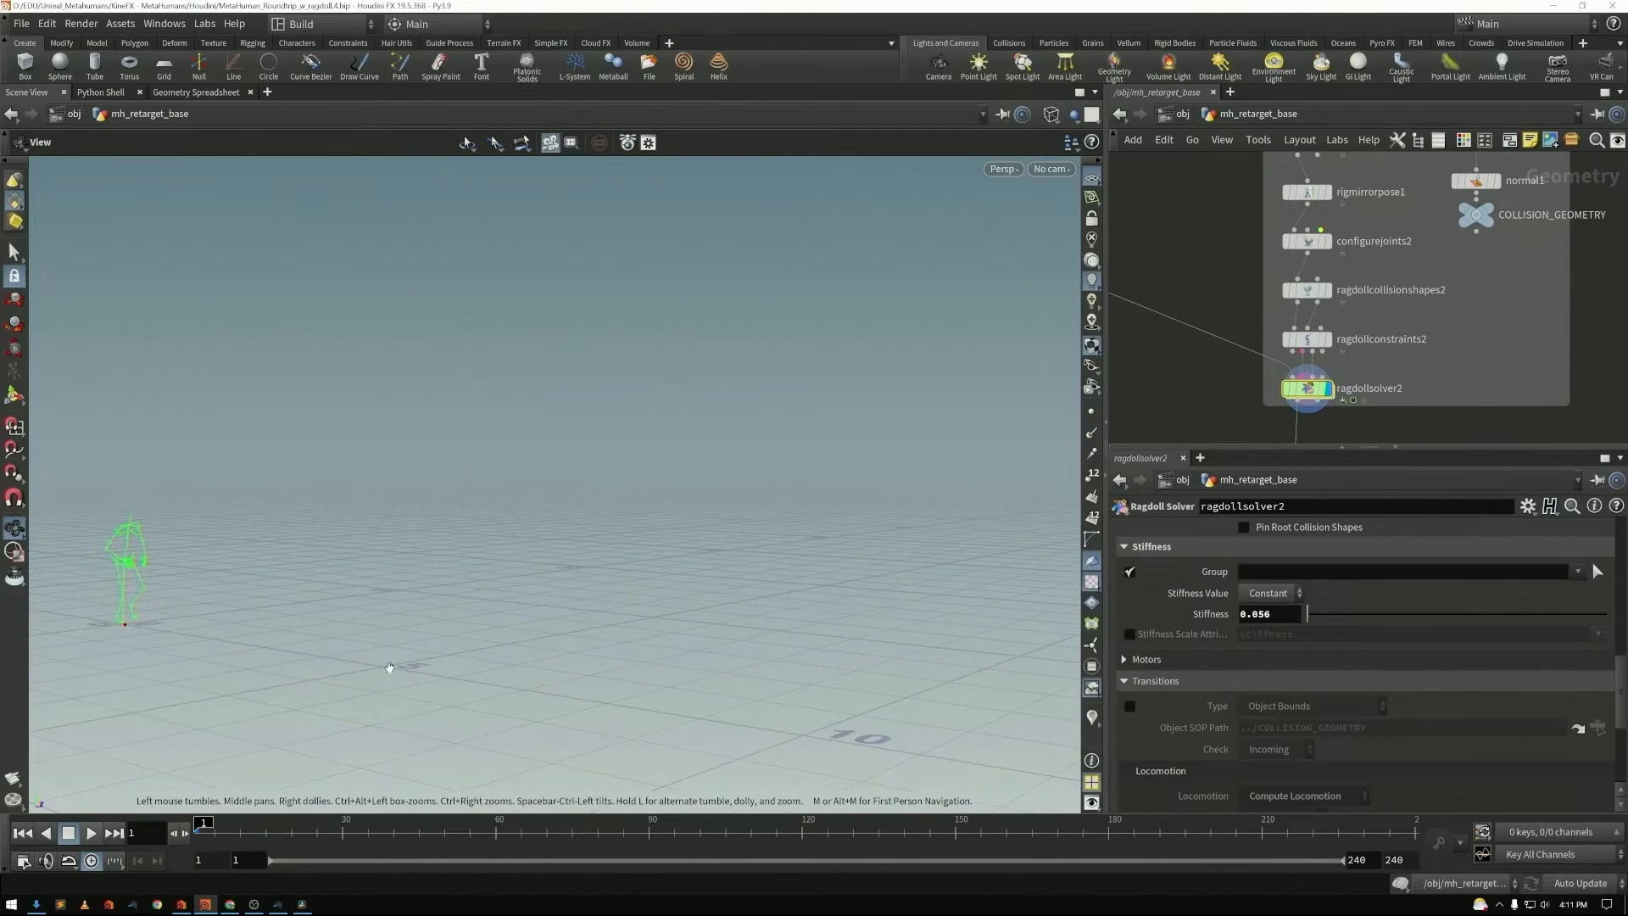
pyautogui.click(92, 838)
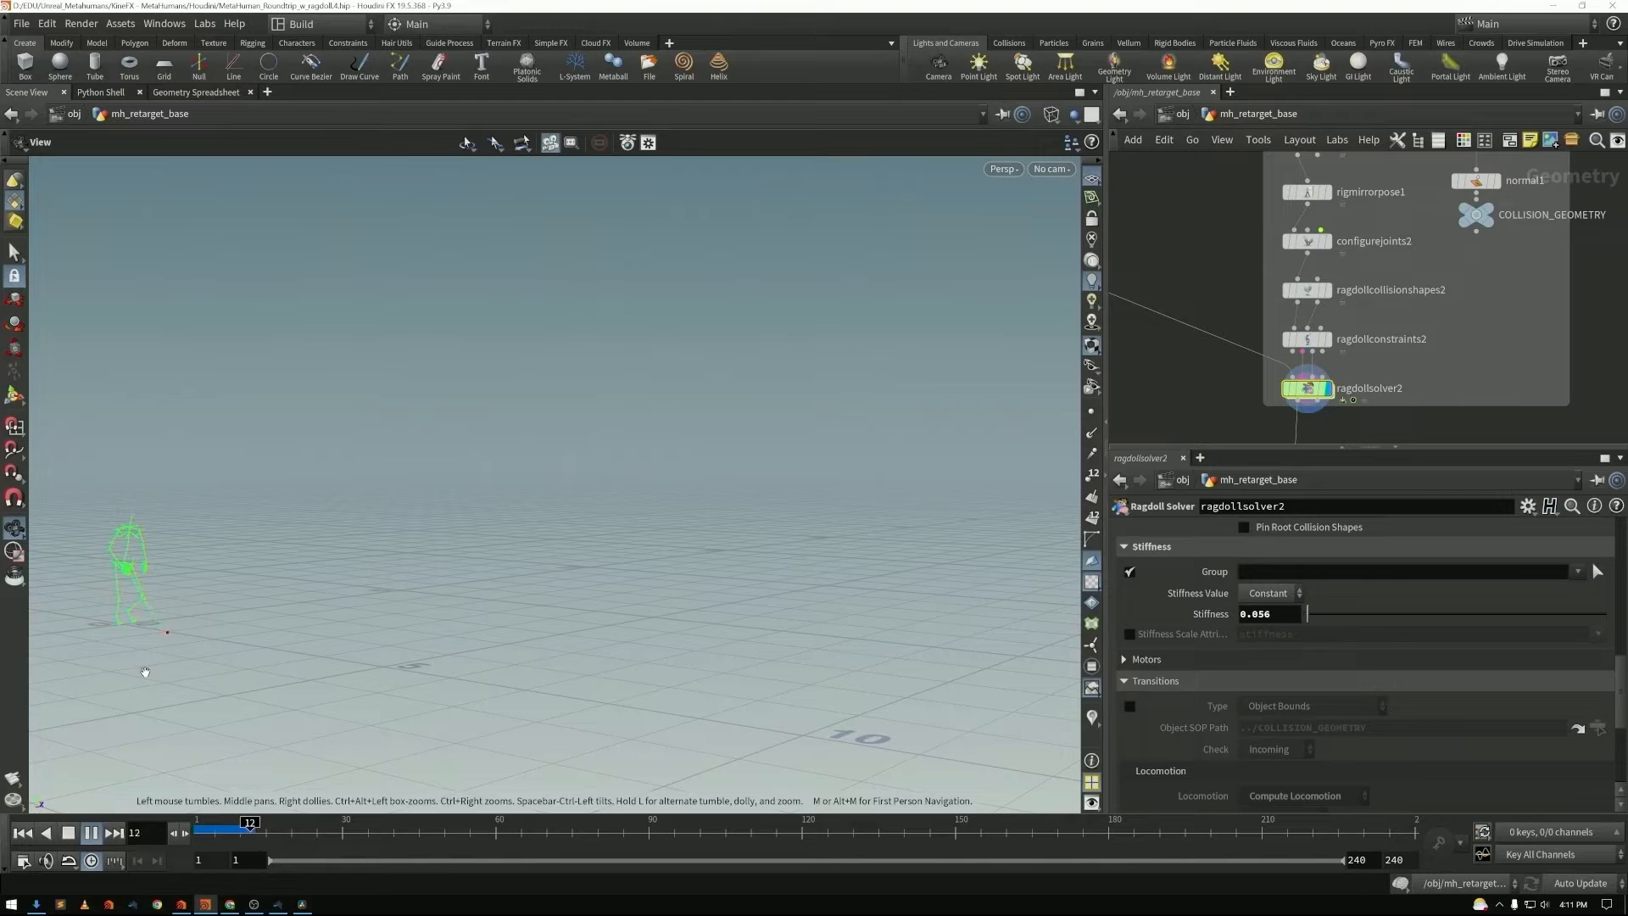
pyautogui.moveTo(136, 666); pyautogui.dragTo(473, 653, button='middle')
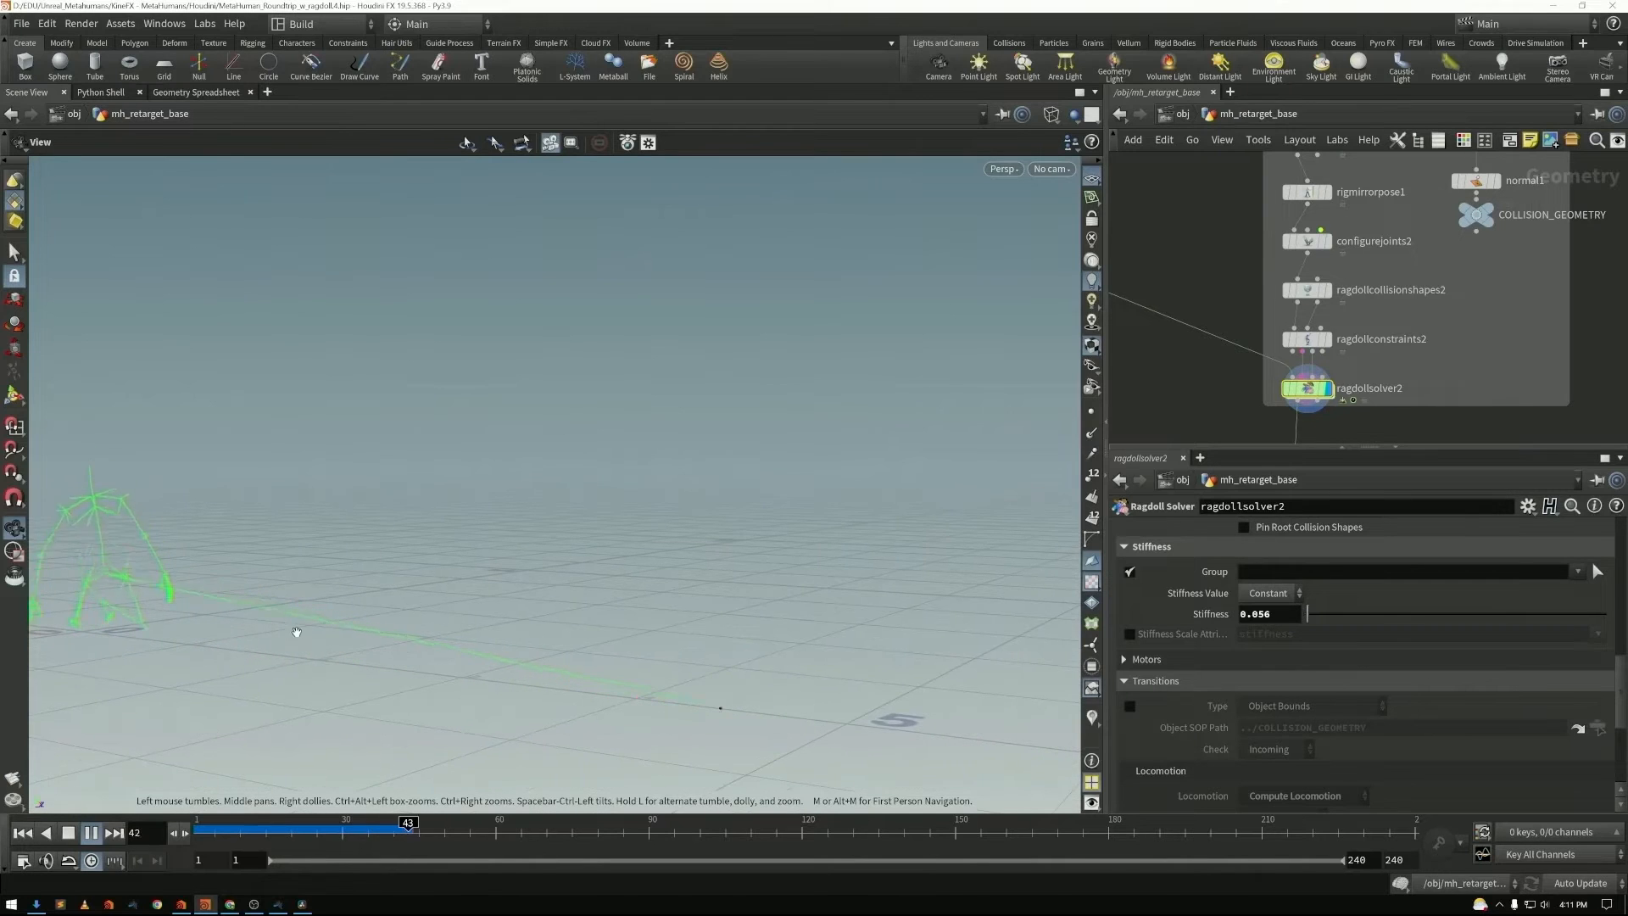
pyautogui.moveTo(165, 617); pyautogui.dragTo(574, 640, button='middle')
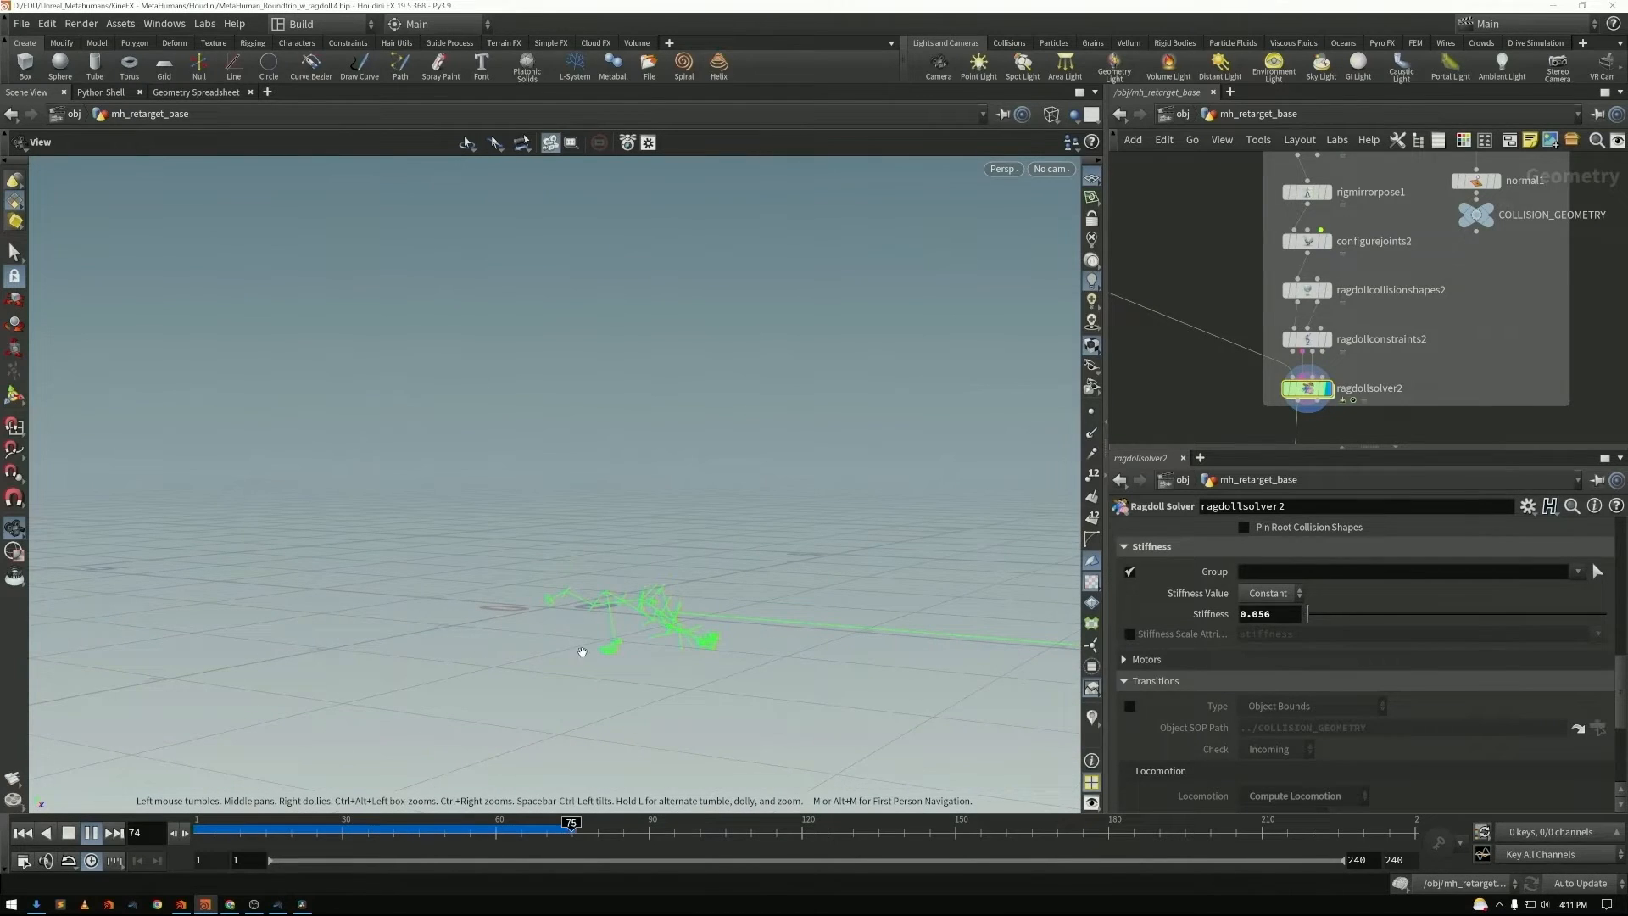
pyautogui.click(68, 833)
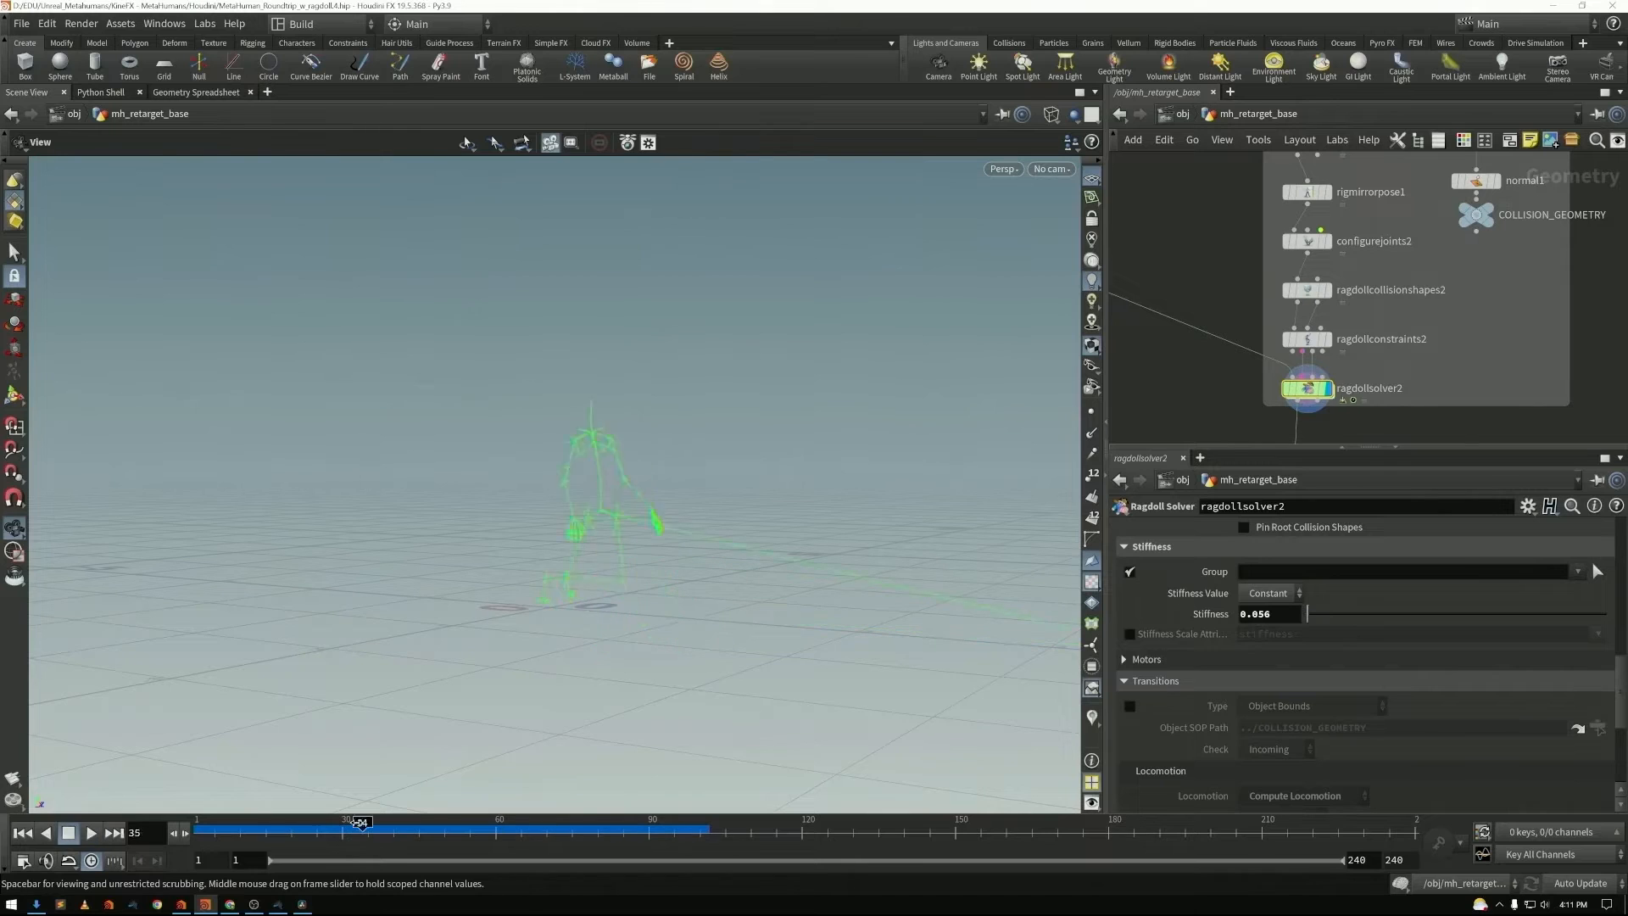
# - Enable the transitions on ragdollsolver2 and keep Object Bounds as the transition type
pyautogui.moveTo(731, 540); pyautogui.dragTo(520, 600, button='middle')
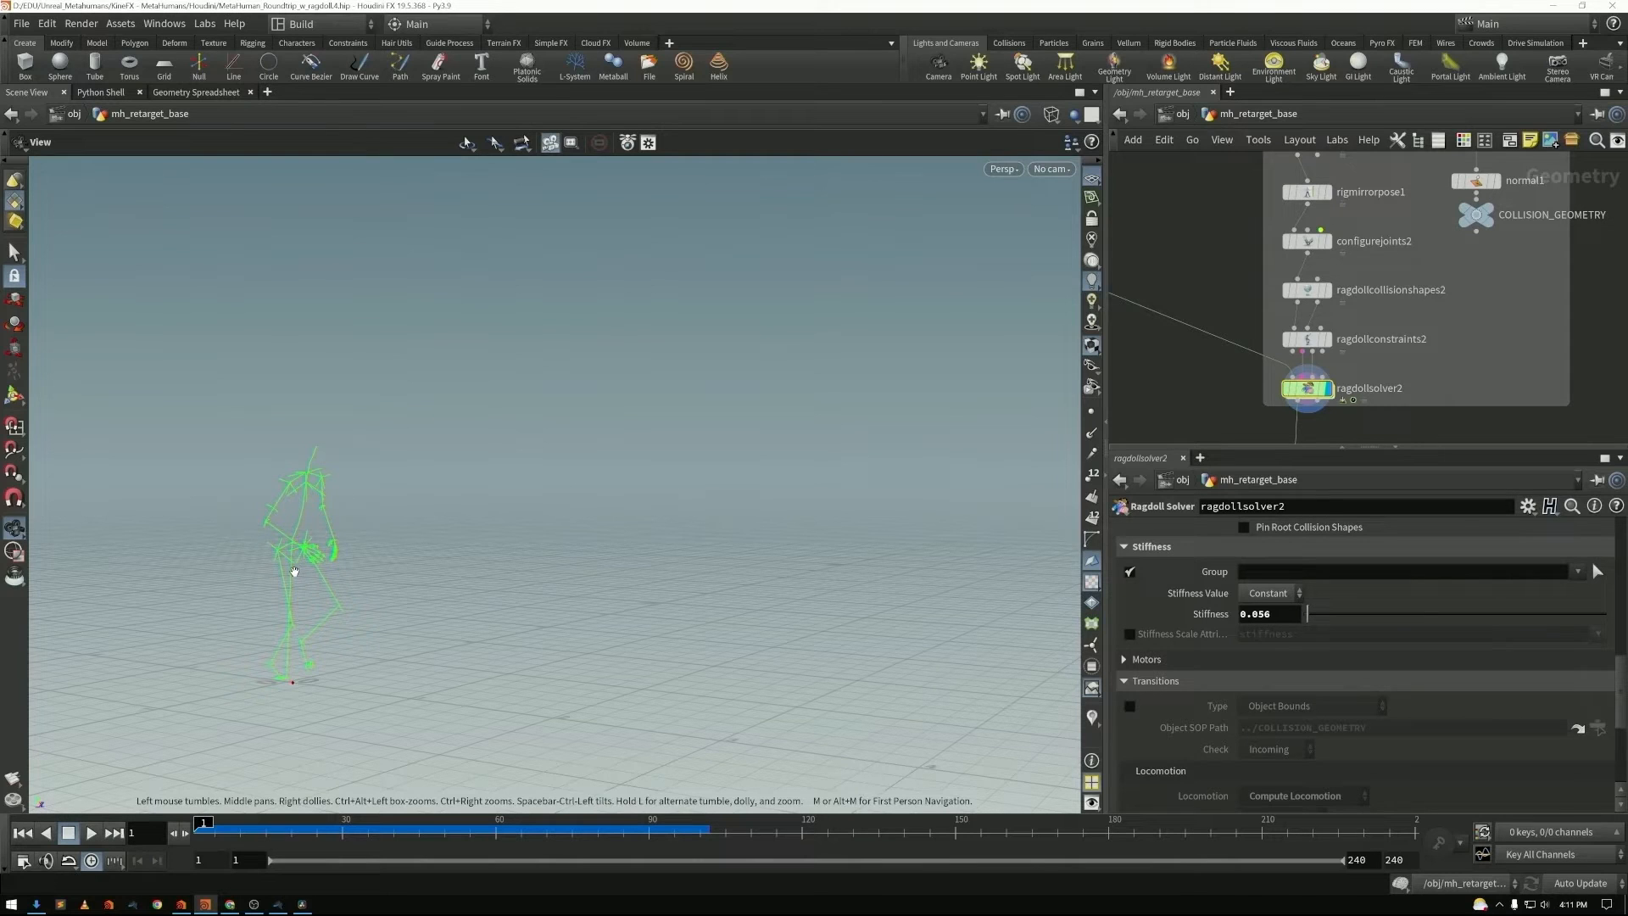
pyautogui.scroll(-5, 1173, 574)
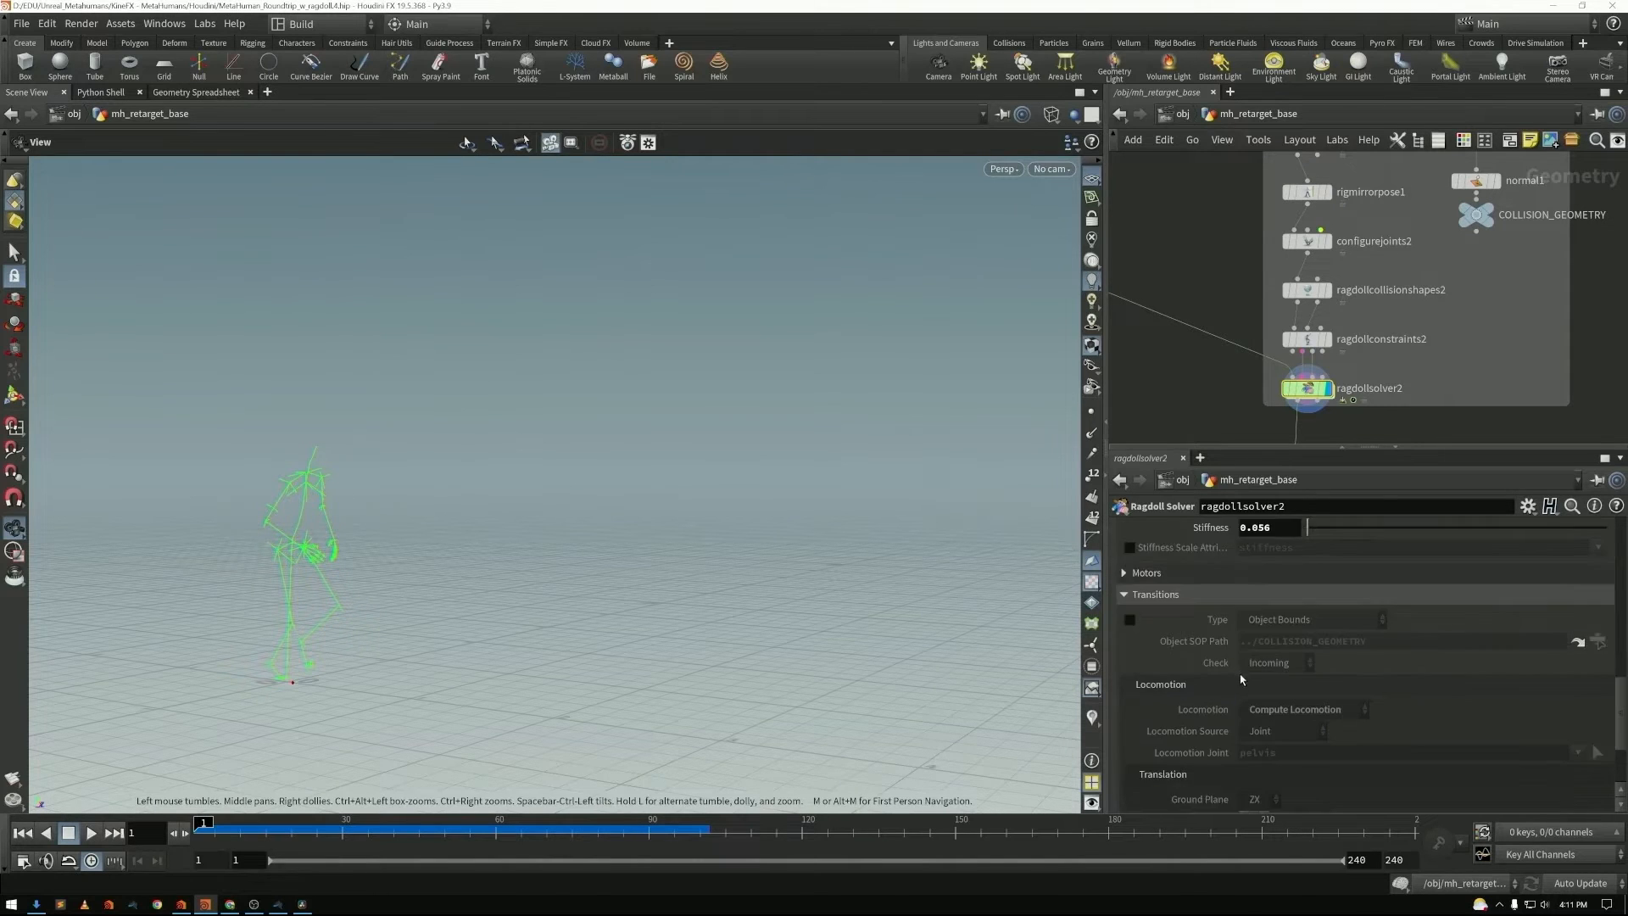
pyautogui.scroll(2, 1173, 574)
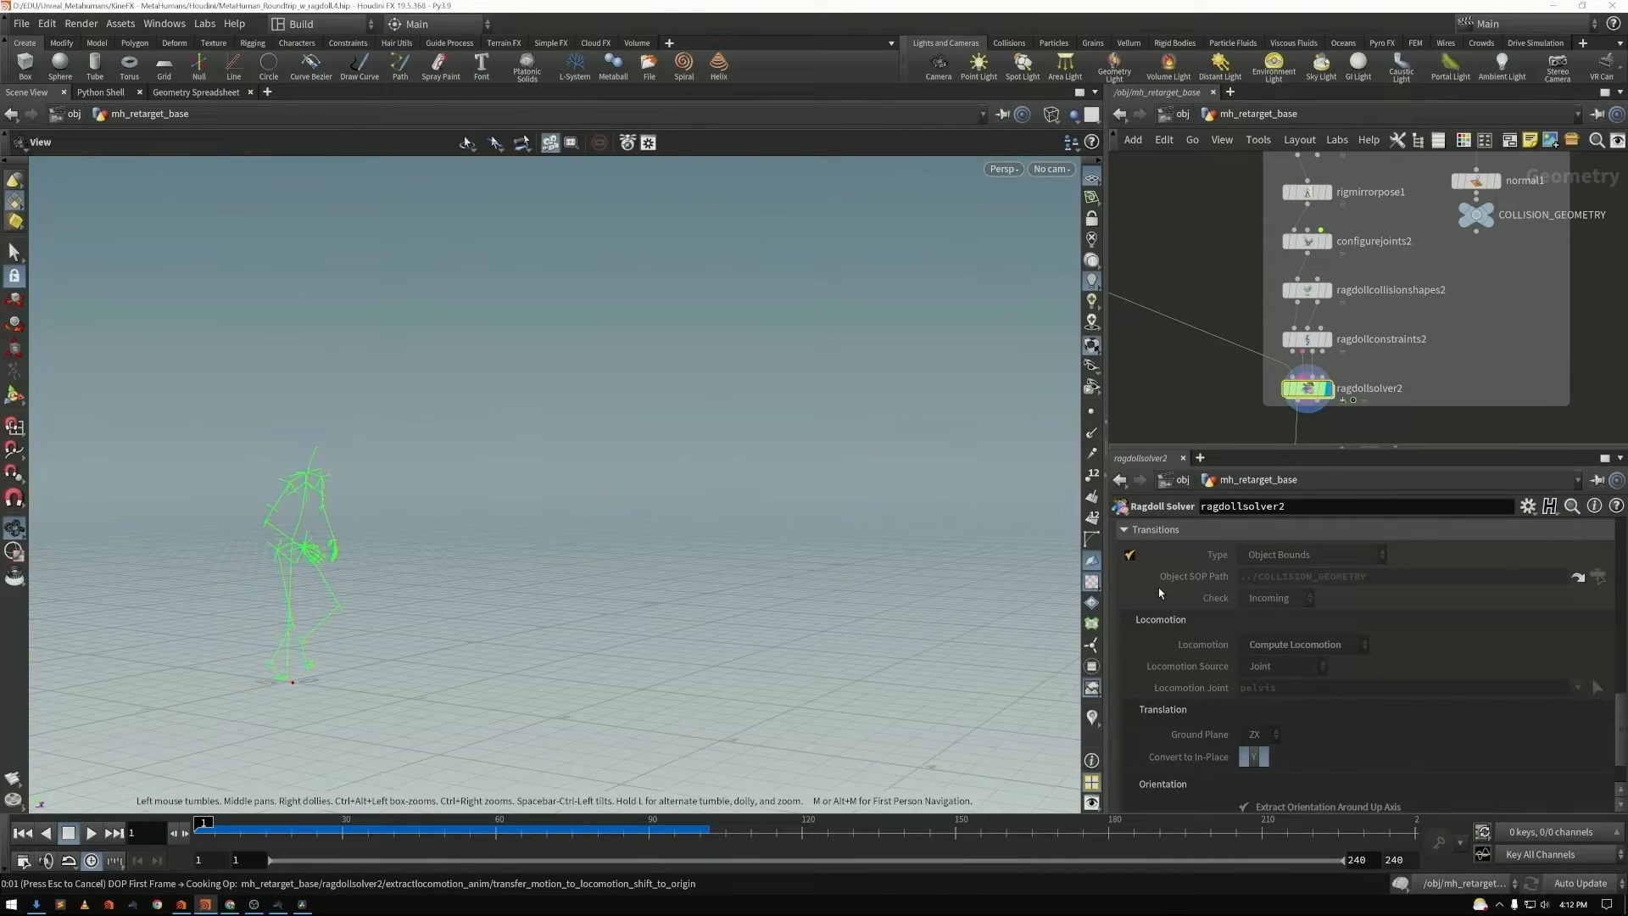
pyautogui.click(1263, 558)
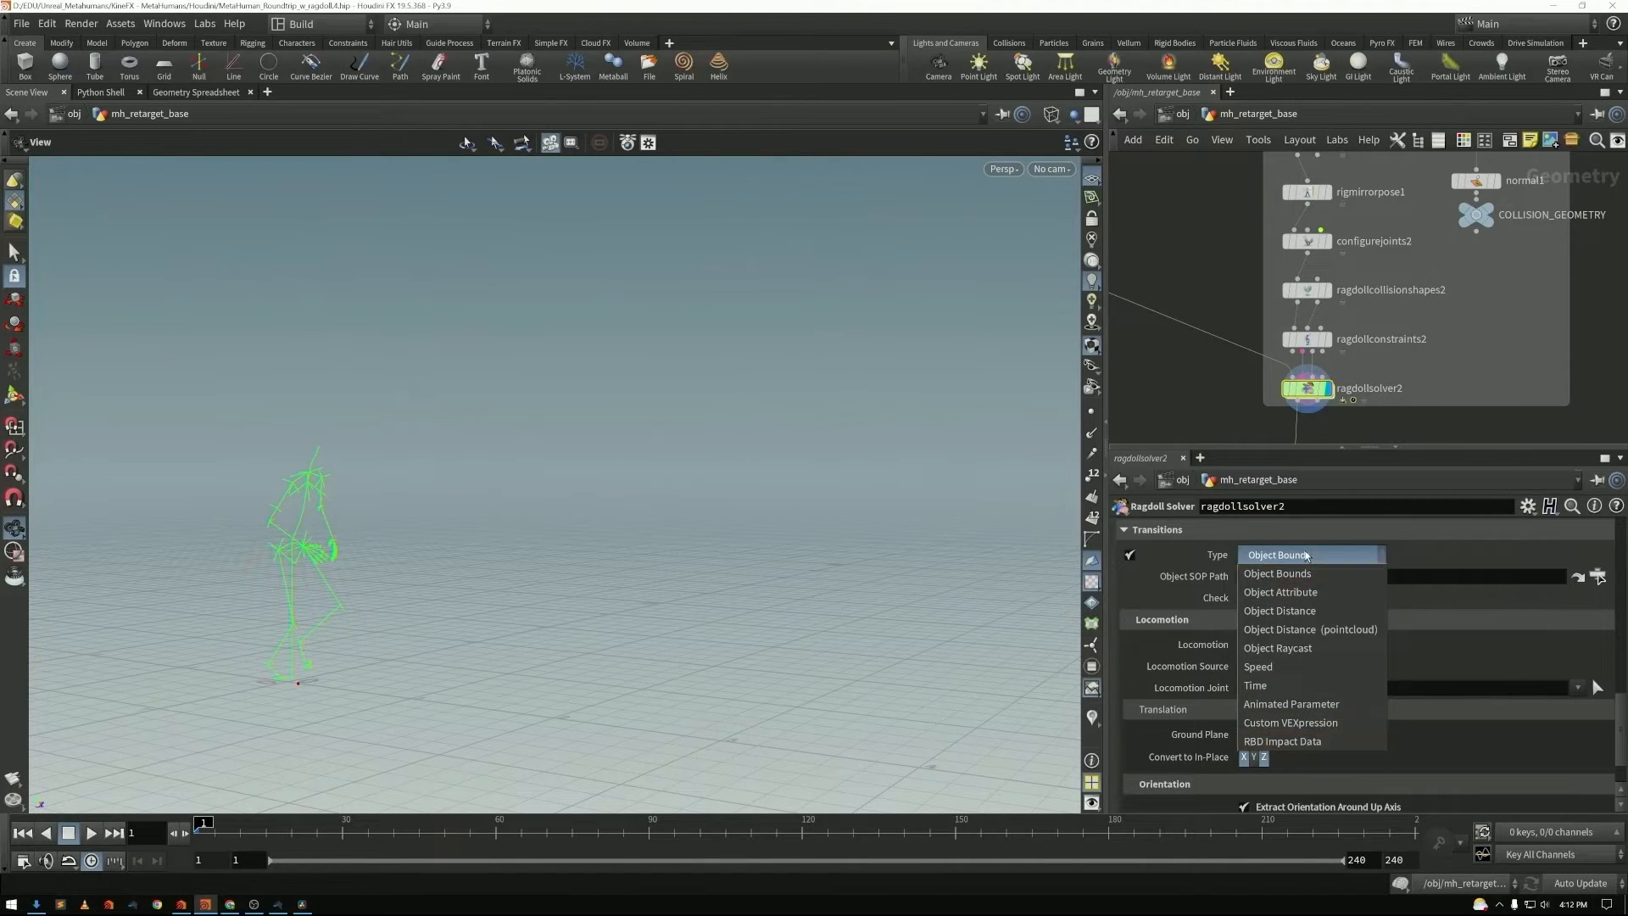
pyautogui.click(1306, 555)
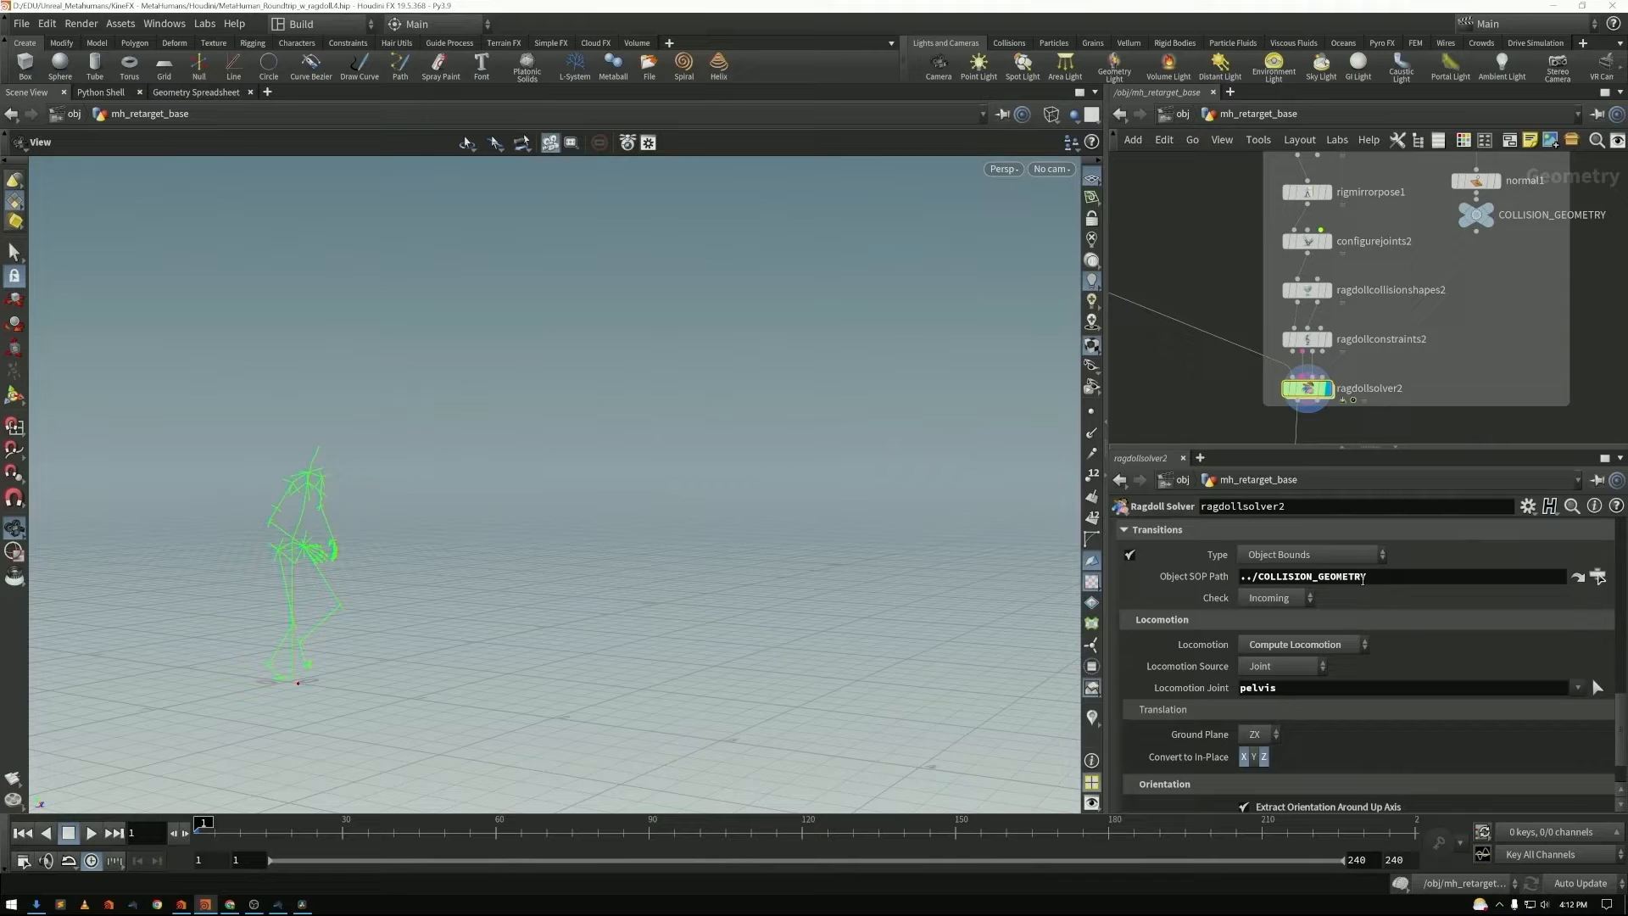
# - Show COLLISION_GEOMETRY as a template box in the viewport and look through the cam_ragdoll camera
pyautogui.scroll(3, 1519, 394)
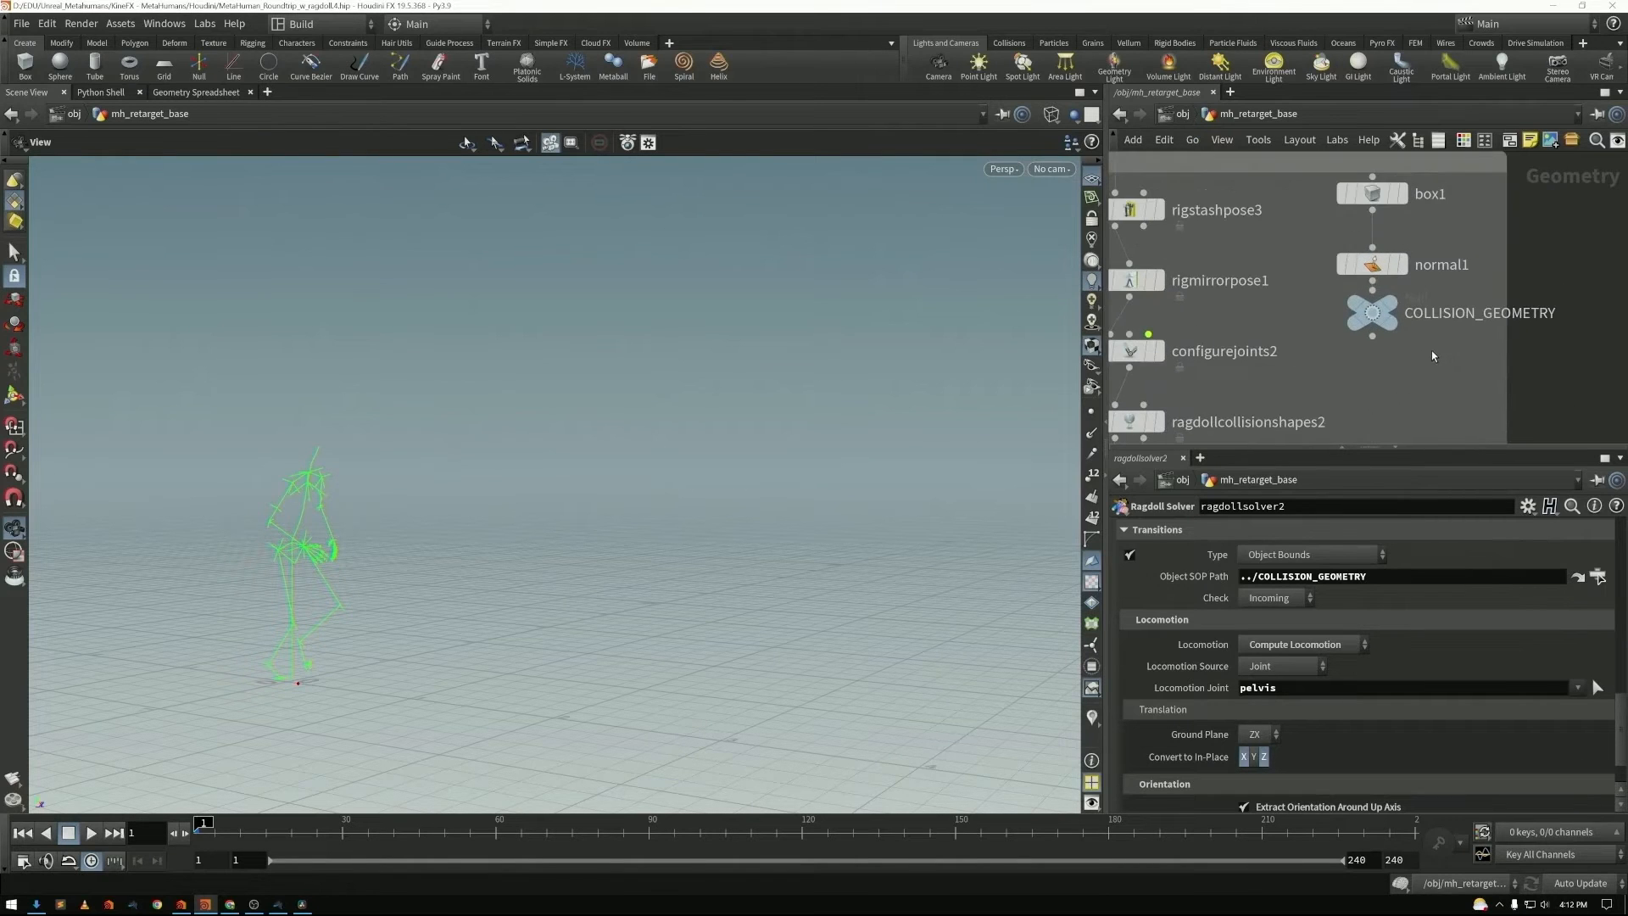
pyautogui.click(1390, 321)
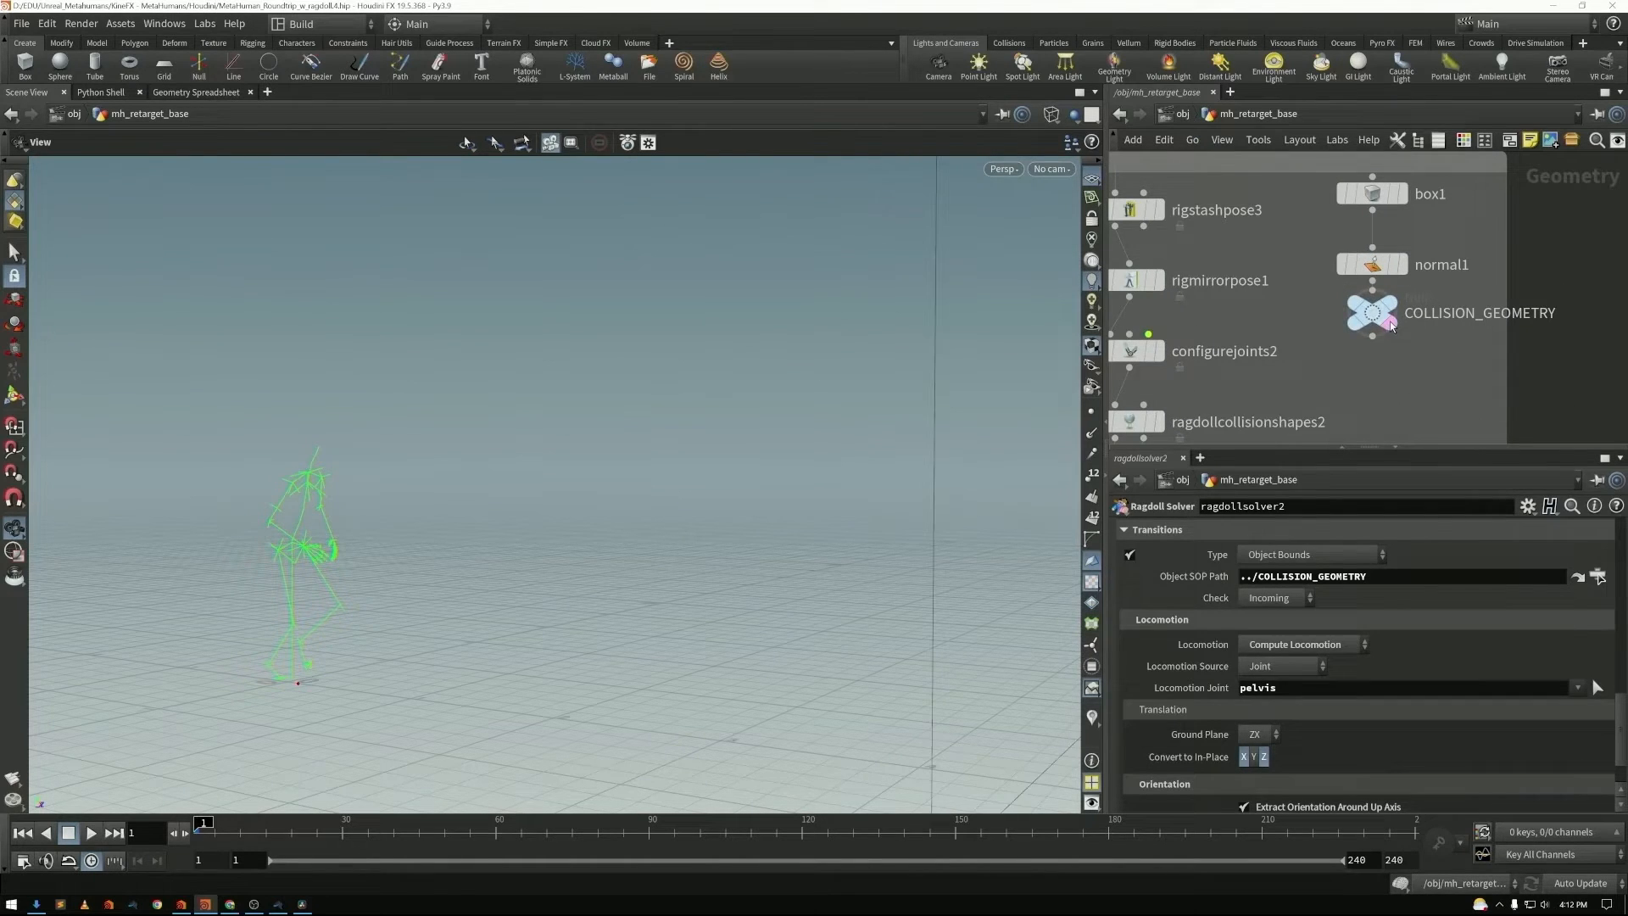
pyautogui.moveTo(781, 490); pyautogui.dragTo(738, 409)
pyautogui.click(1050, 169)
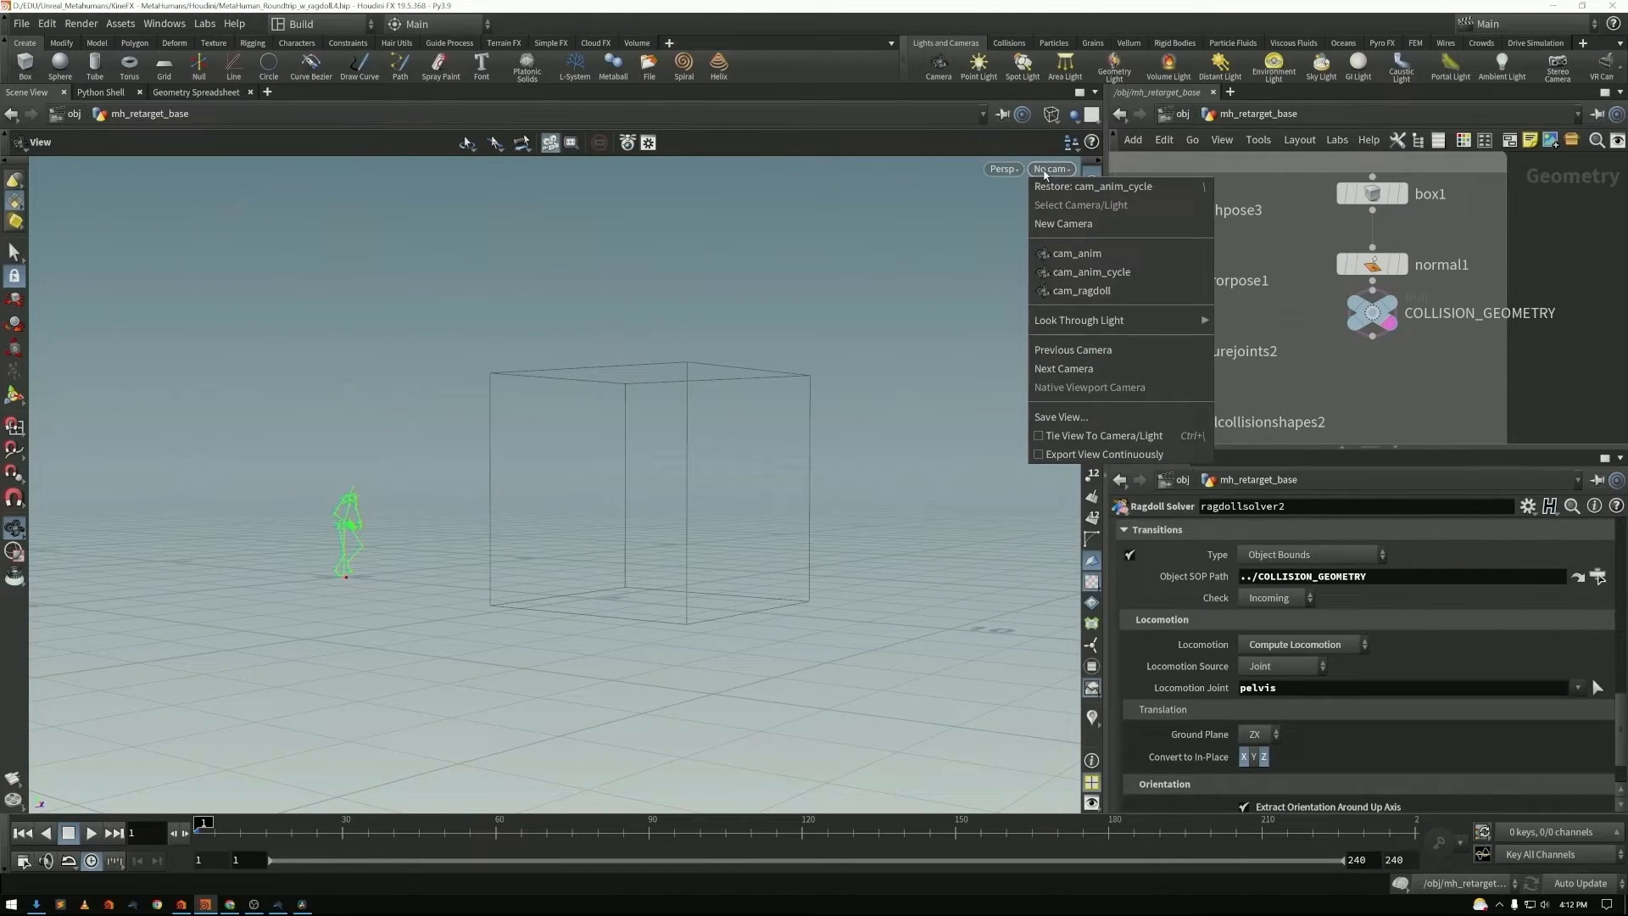
pyautogui.click(1051, 285)
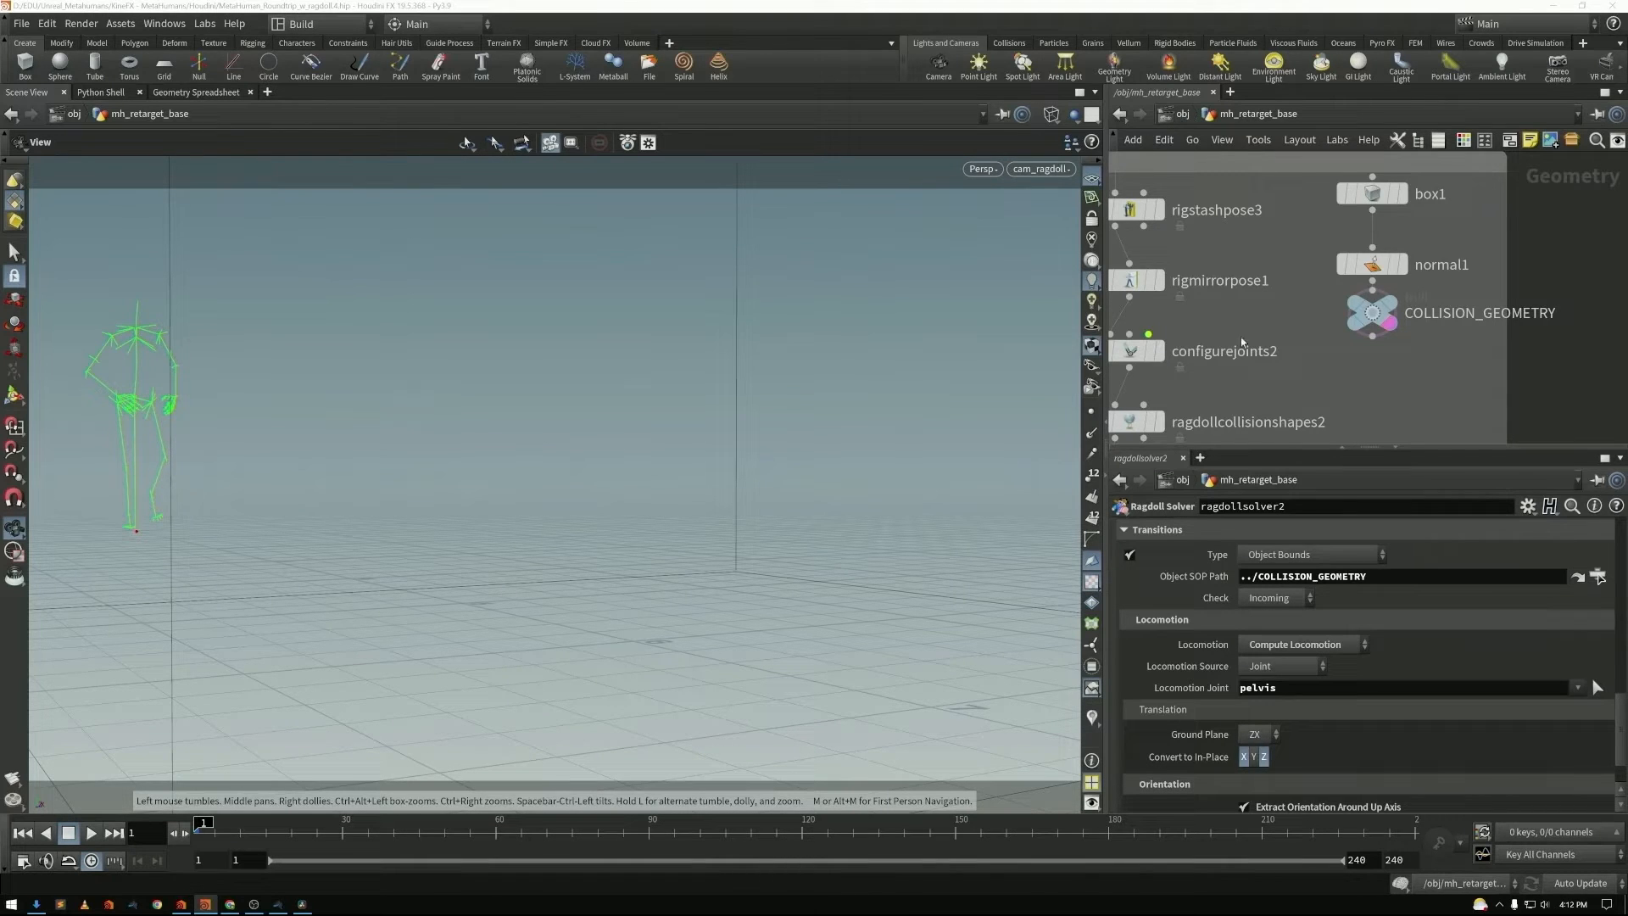
# - Play the ragdollsolver2 simulation through cam_ragdoll to check the transition at the collision box, and return to frame 1
pyautogui.scroll(-2, 1428, 382)
pyautogui.moveTo(1428, 380); pyautogui.dragTo(1487, 245, button='middle')
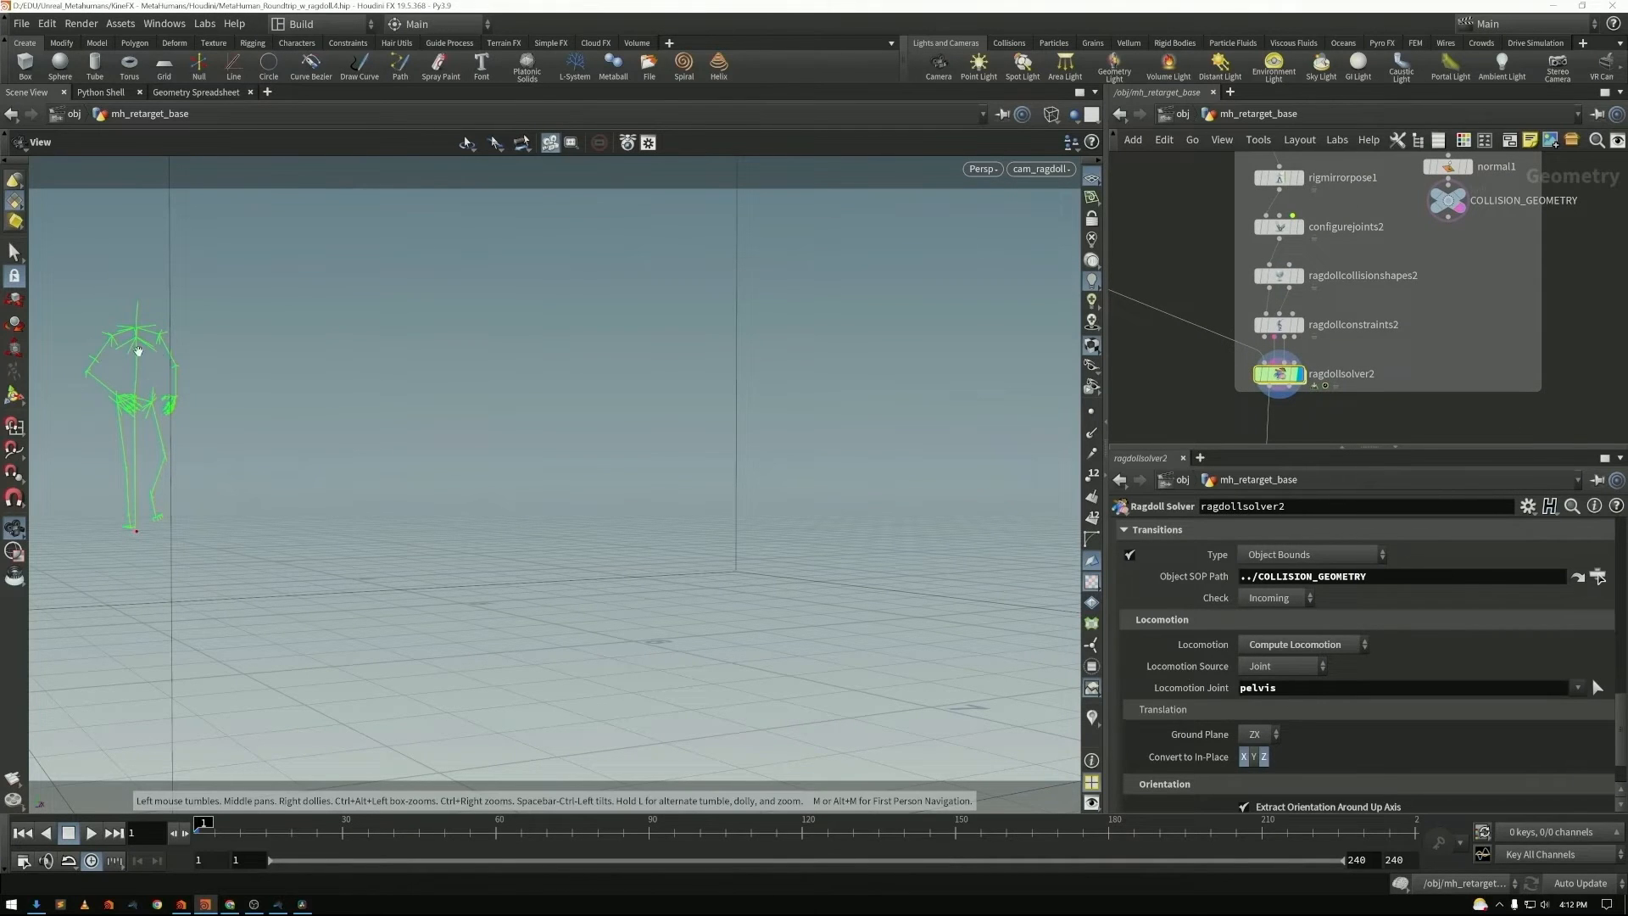
pyautogui.click(90, 833)
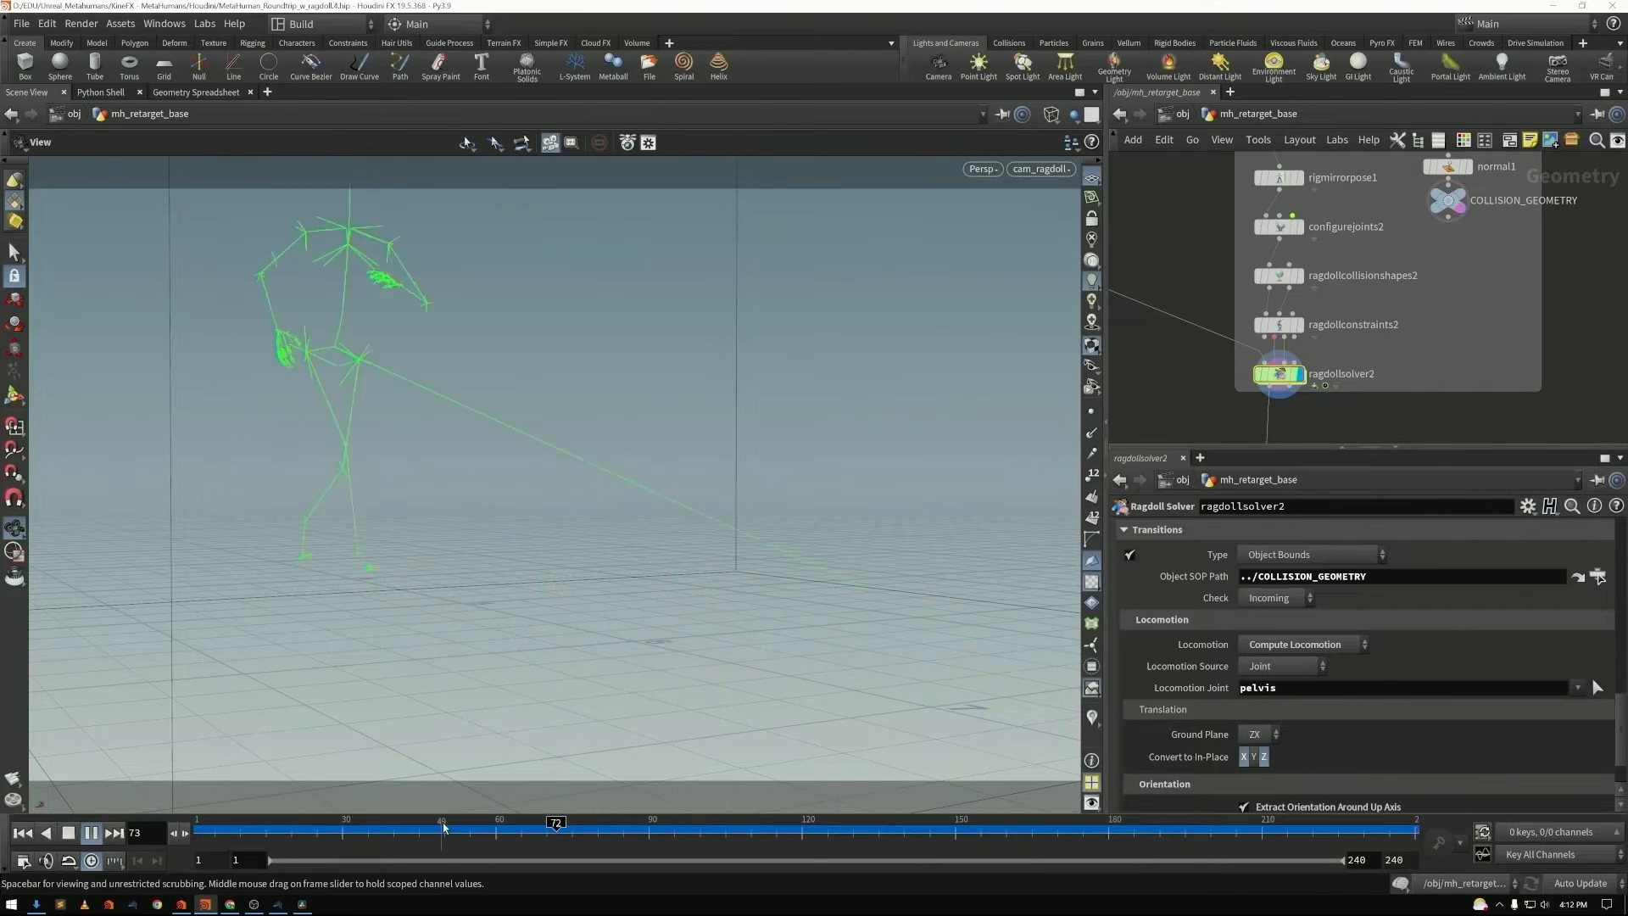
pyautogui.click(336, 828)
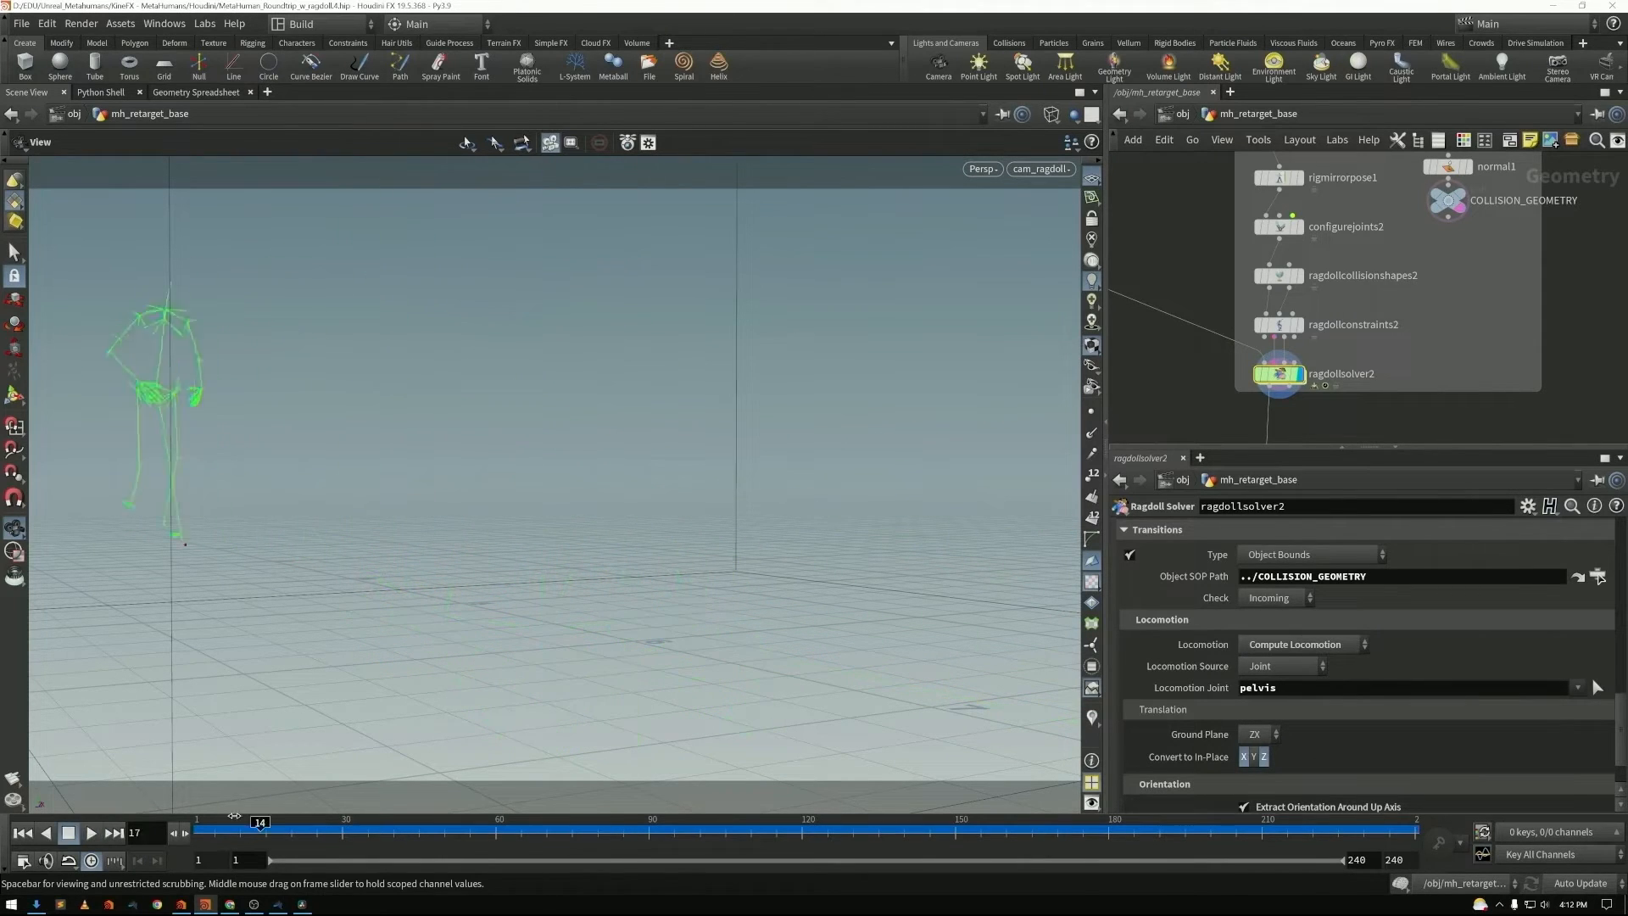
pyautogui.hotkey('ctrl', 'Up')
# - Place jointdeform1 near the ragdoll setup and connect ragdollsolver2's animated skeleton output to its third input
pyautogui.scroll(-5, 1134, 361)
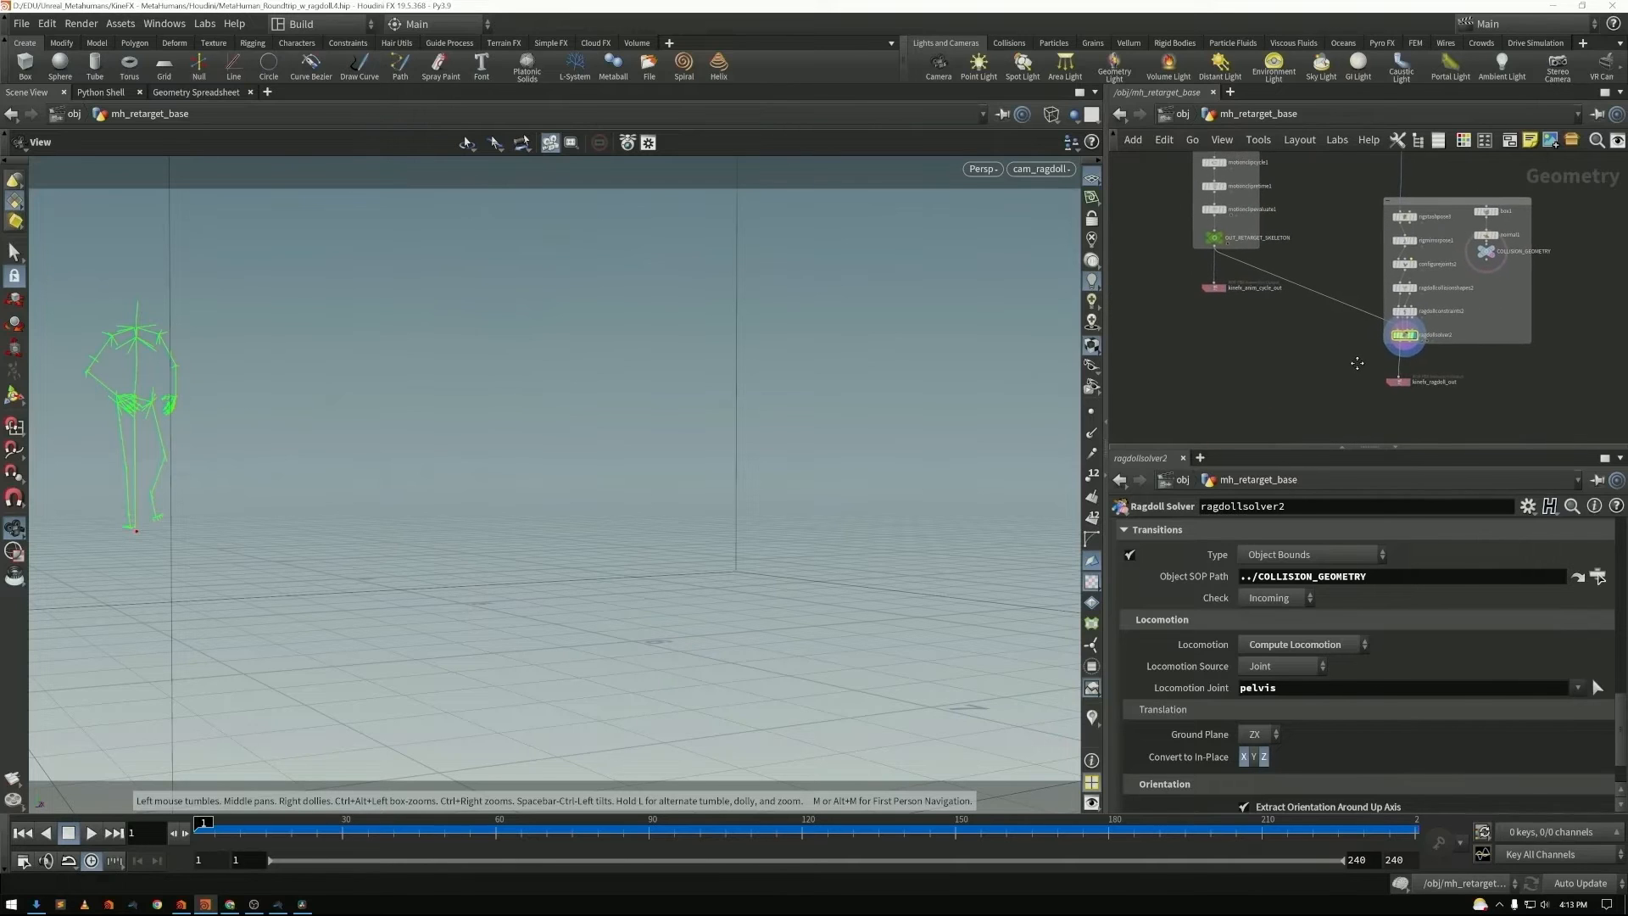
pyautogui.scroll(-3, 1311, 376)
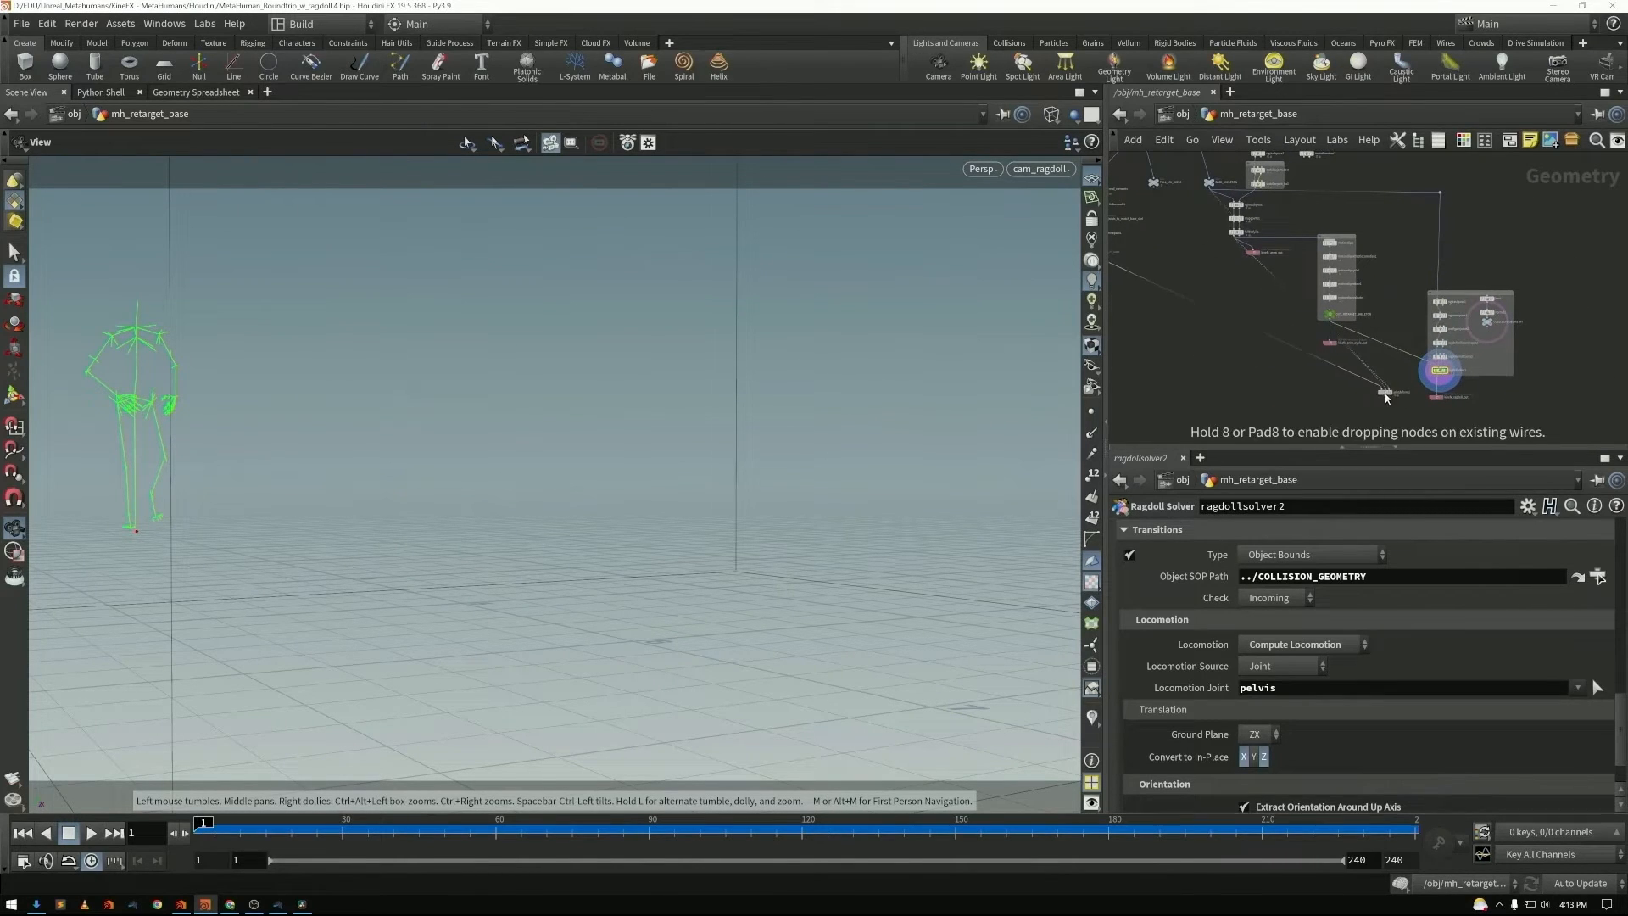
pyautogui.scroll(5, 1405, 410)
pyautogui.click(1369, 340)
pyautogui.click(1535, 299)
# - Display jointdeform1, play the skinned body through the ragdoll simulation, and return to frame 1
pyautogui.click(1359, 355)
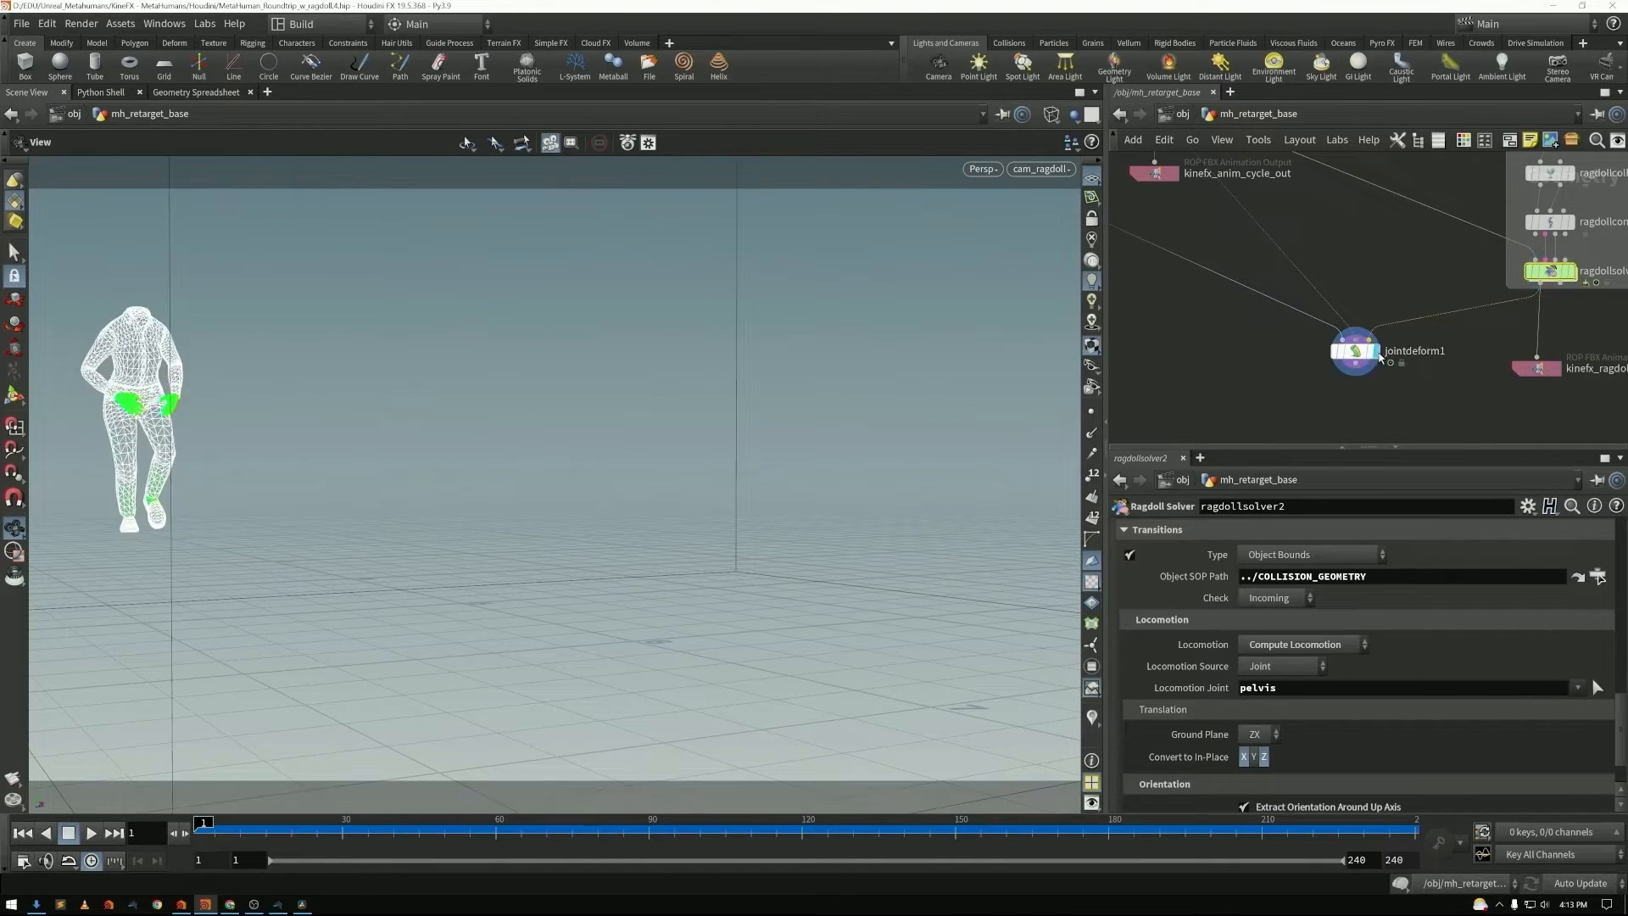
pyautogui.click(1357, 351)
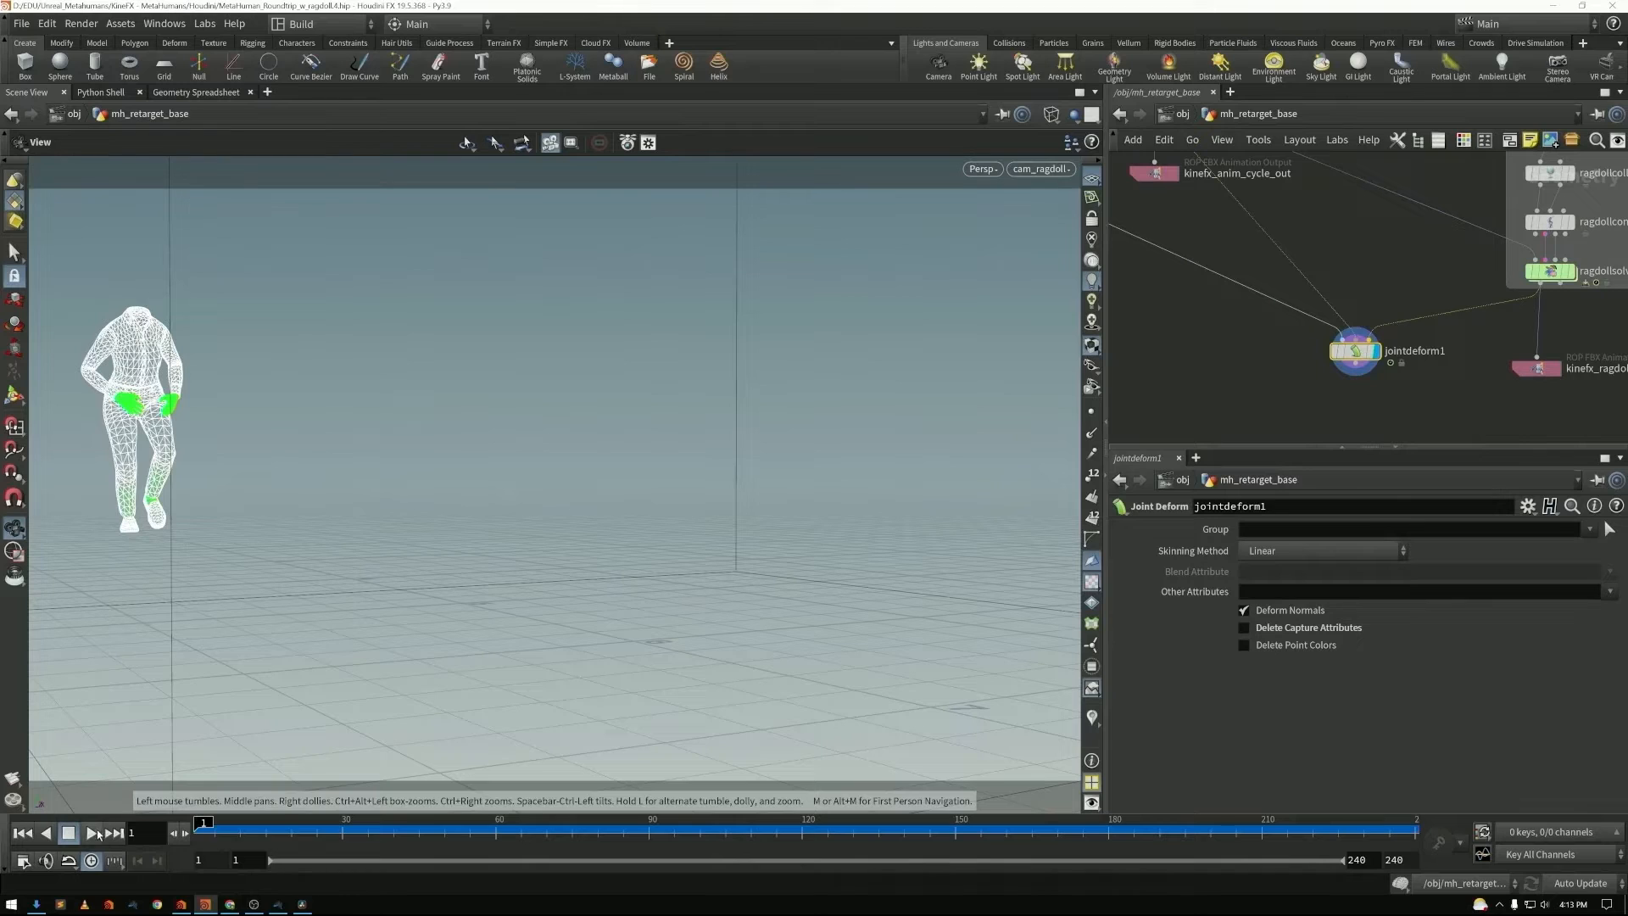
pyautogui.click(96, 834)
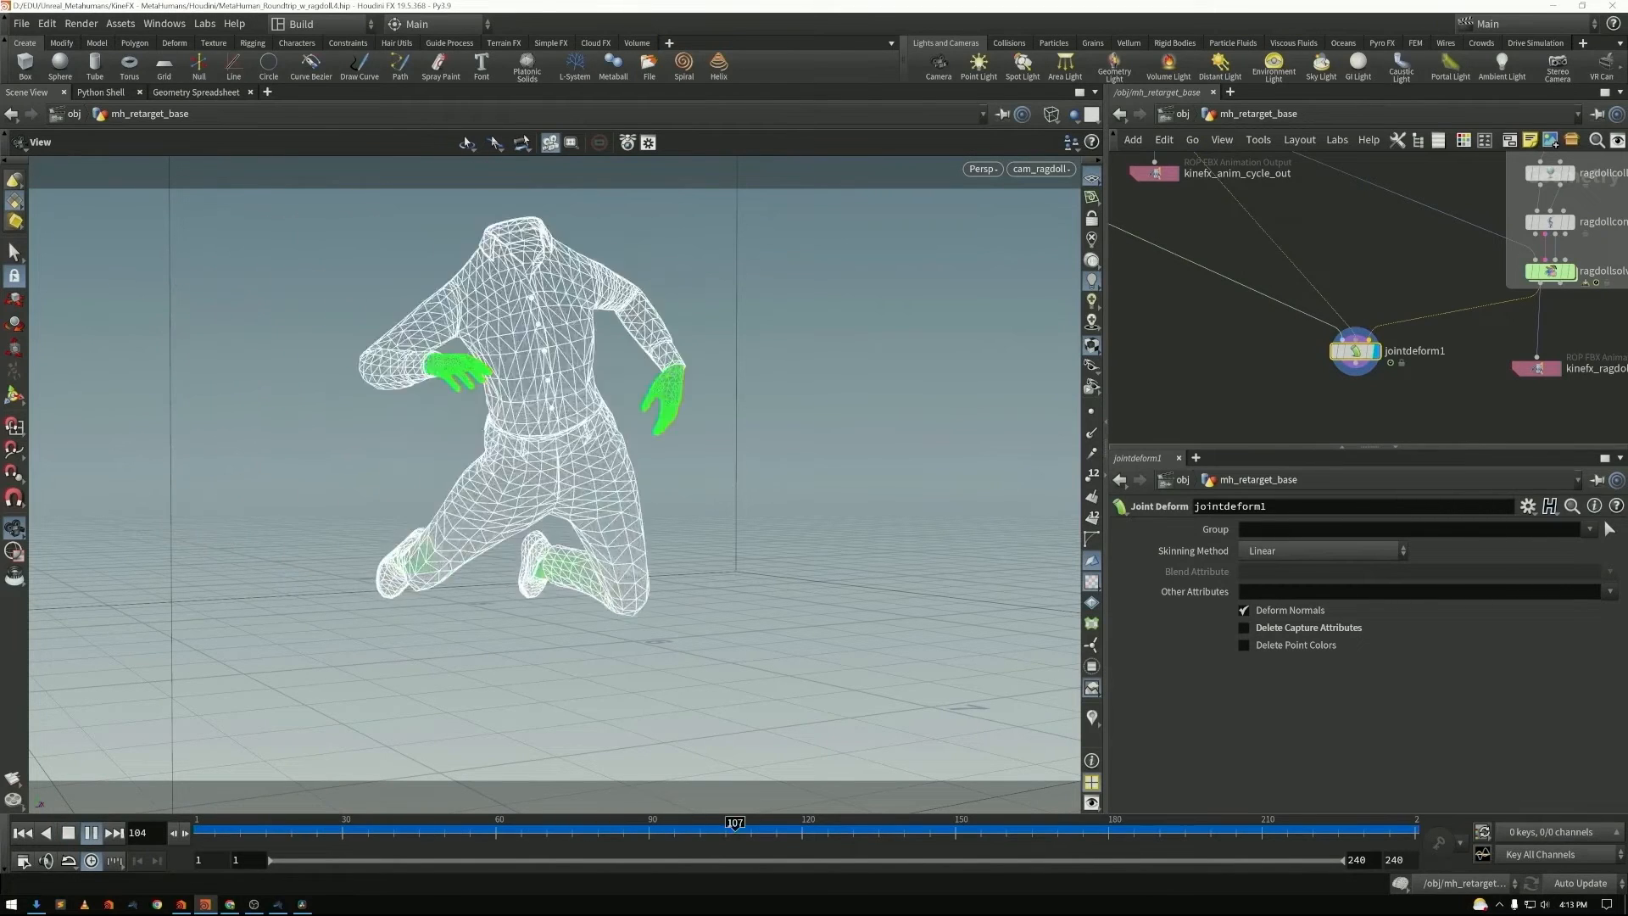
pyautogui.moveTo(198, 830)
pyautogui.mouseDown()
pyautogui.moveTo(944, 831)
pyautogui.moveTo(441, 814)
pyautogui.moveTo(925, 826)
pyautogui.moveTo(197, 831)
pyautogui.mouseUp()
# - Check the output path and clip name of kinefx_ragdoll_out and save the ragdoll animation to kinefx_ragdoll_out.fbx
pyautogui.moveTo(1265, 333); pyautogui.dragTo(1042, 337, button='middle')
pyautogui.moveTo(1392, 319); pyautogui.dragTo(1251, 403)
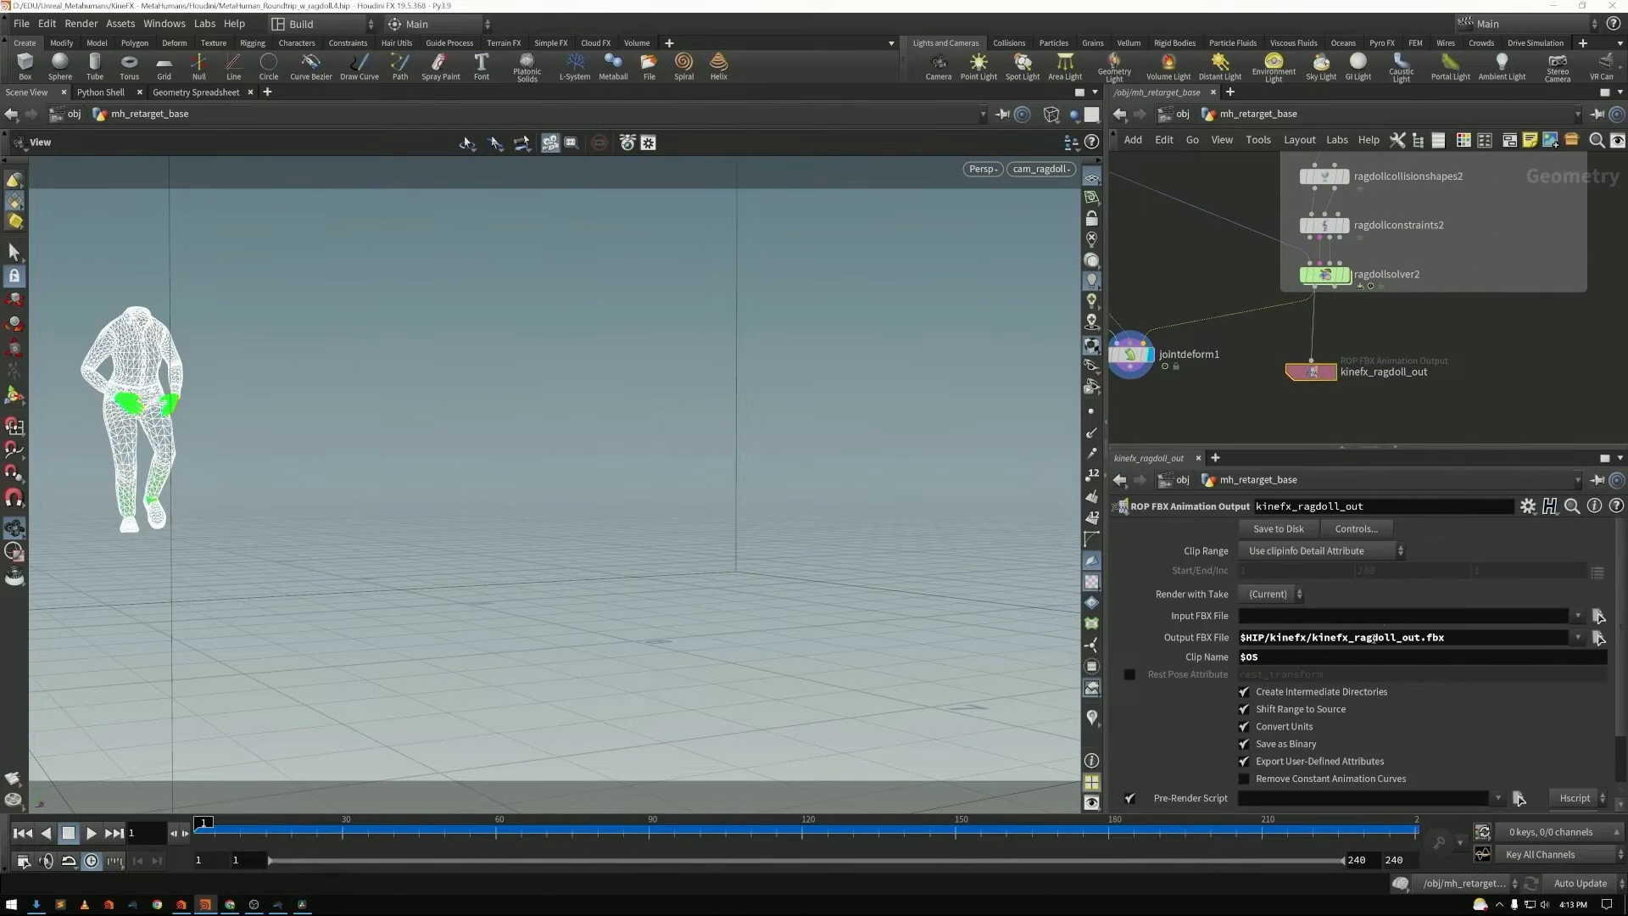
pyautogui.click(1185, 656)
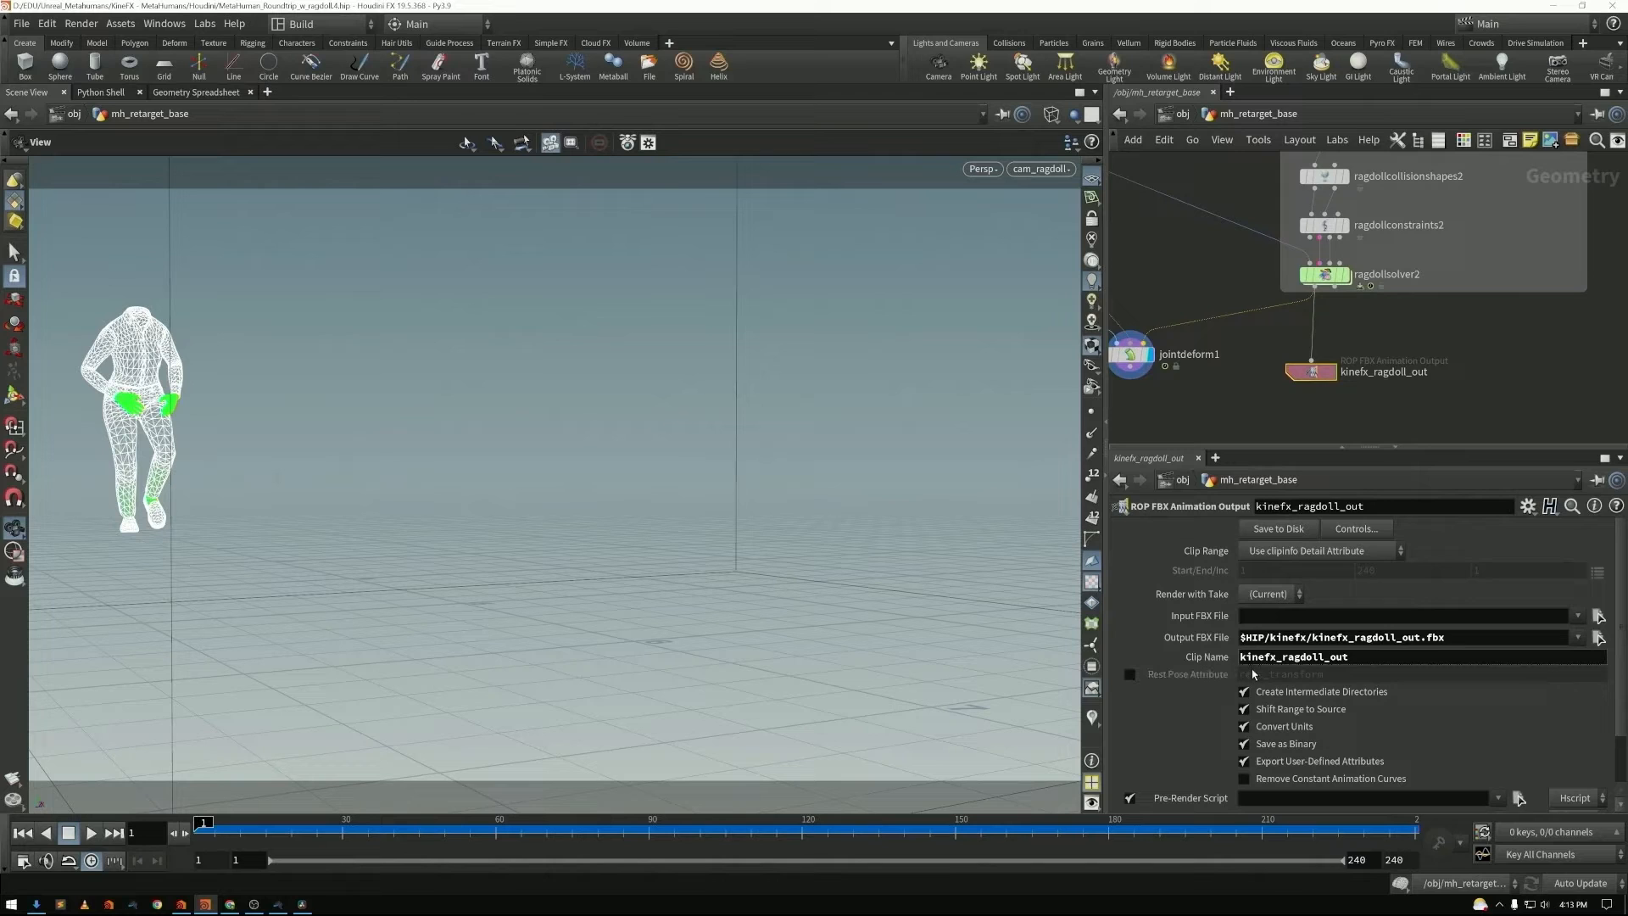
pyautogui.click(1204, 656)
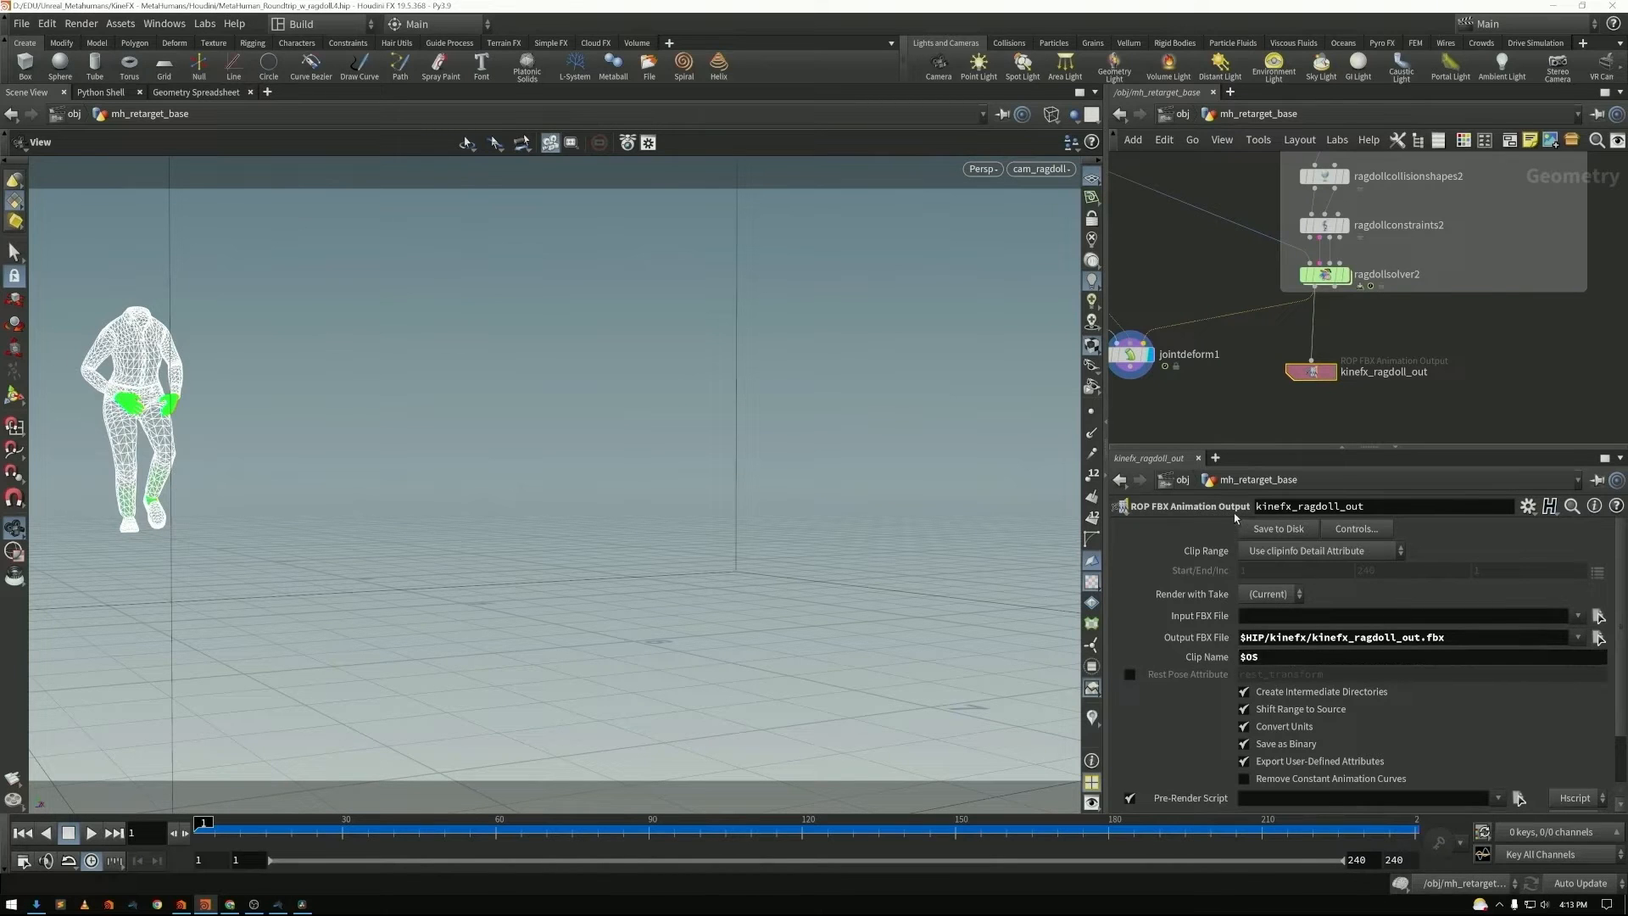
pyautogui.click(1254, 530)
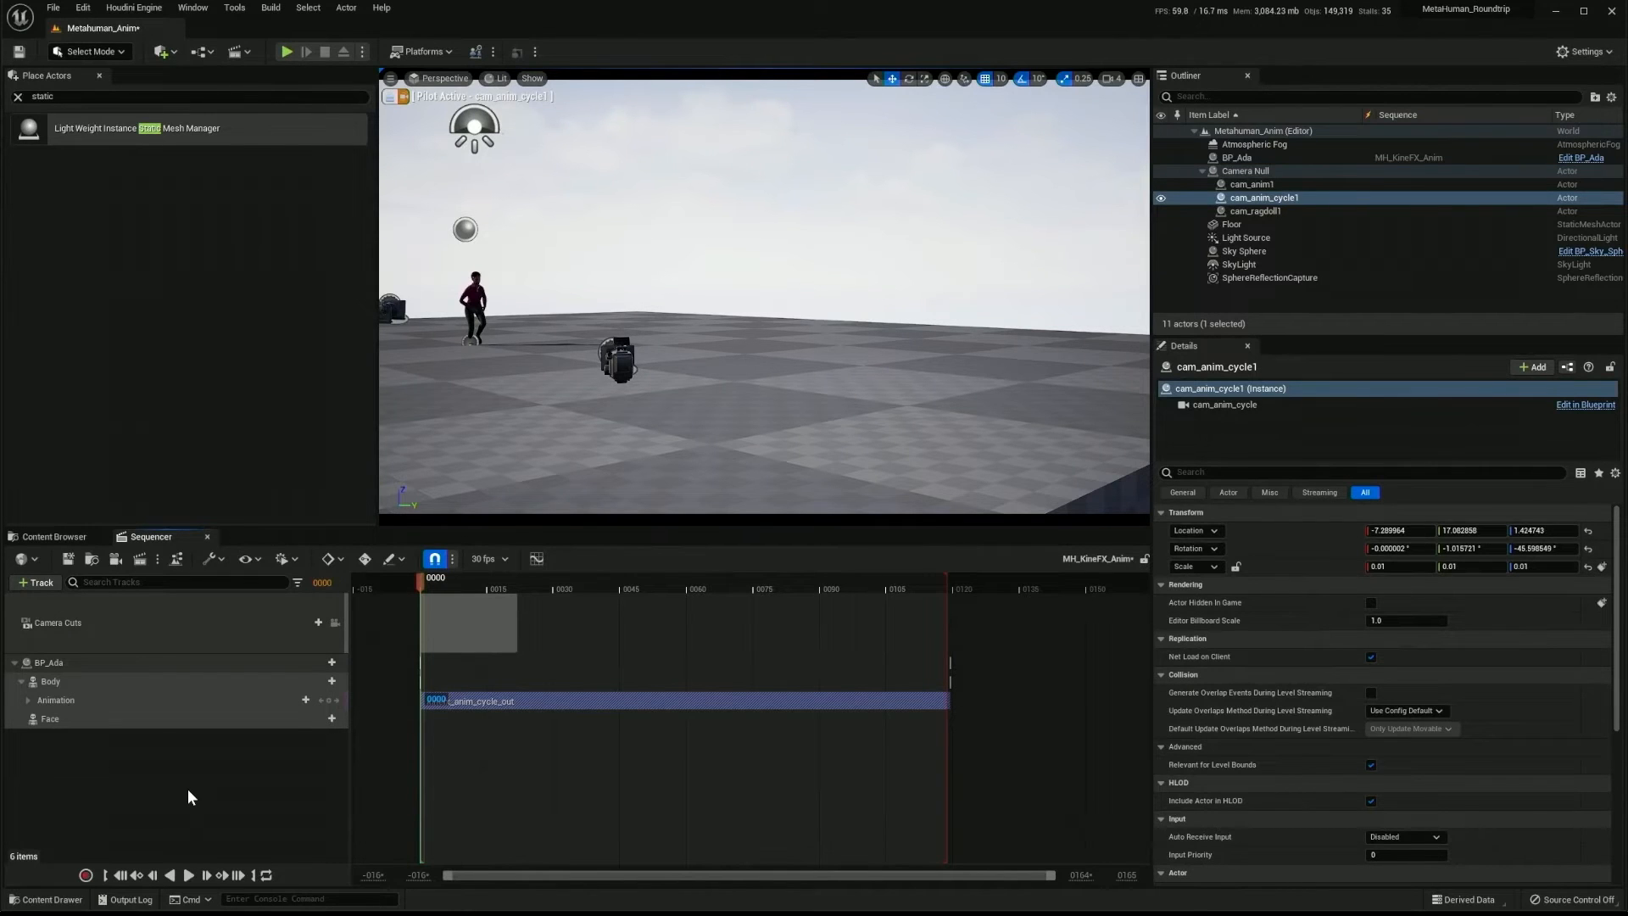
# - Import kinefx_ragdoll_out.fbx into the KineFX_Anim folder, using metahuman_base_skel as its skeleton
pyautogui.click(28, 536)
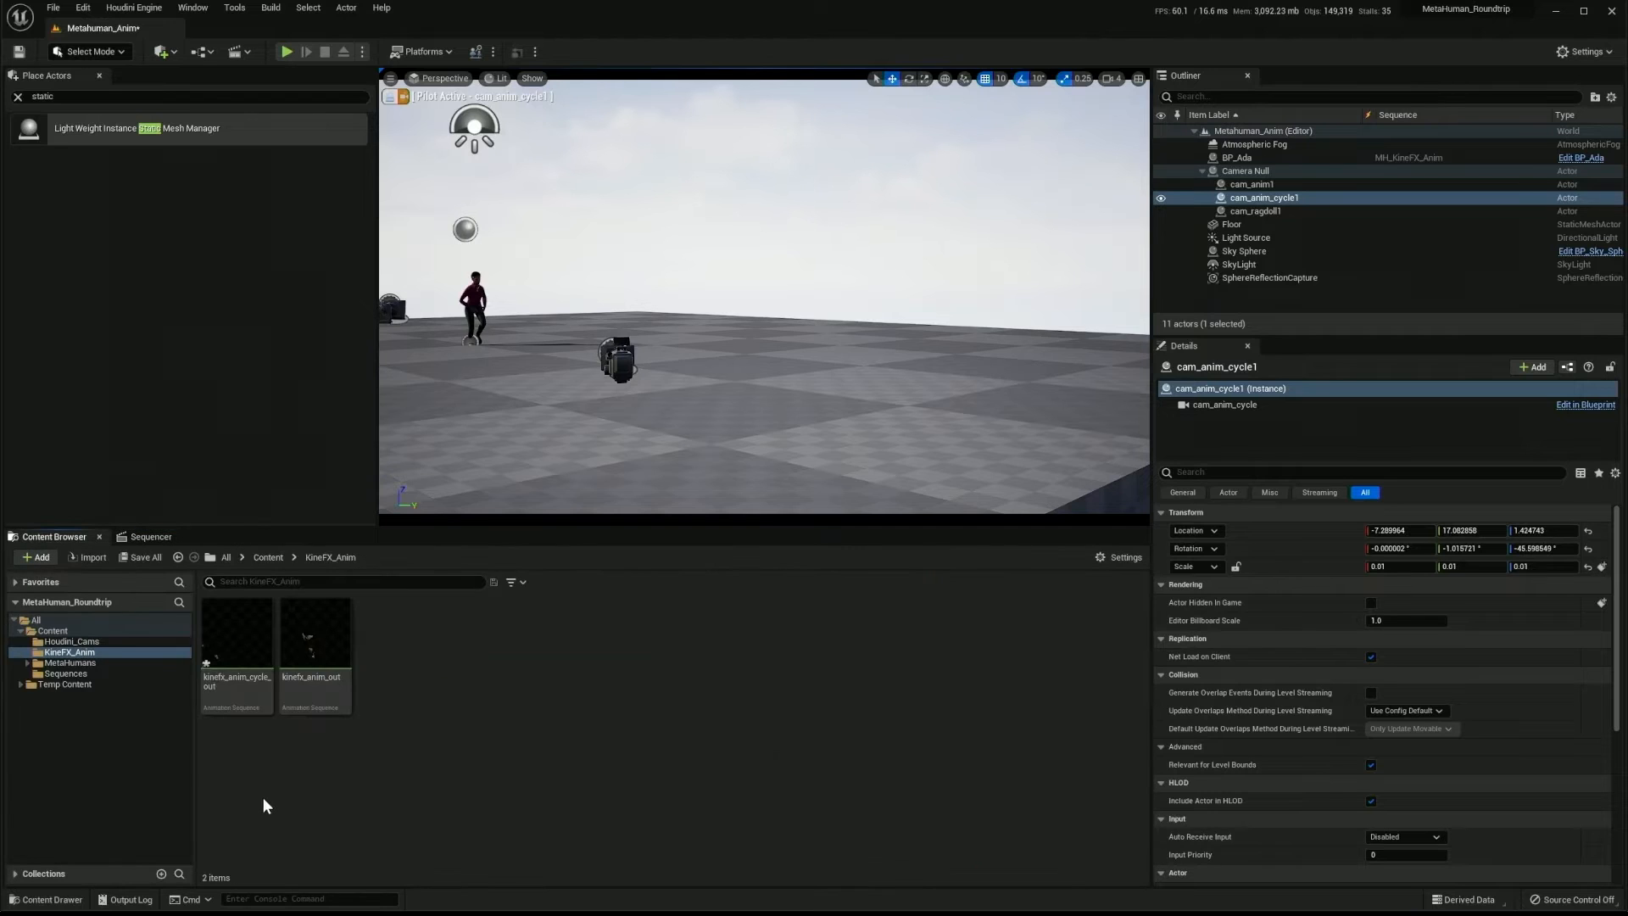
pyautogui.rightClick(288, 791)
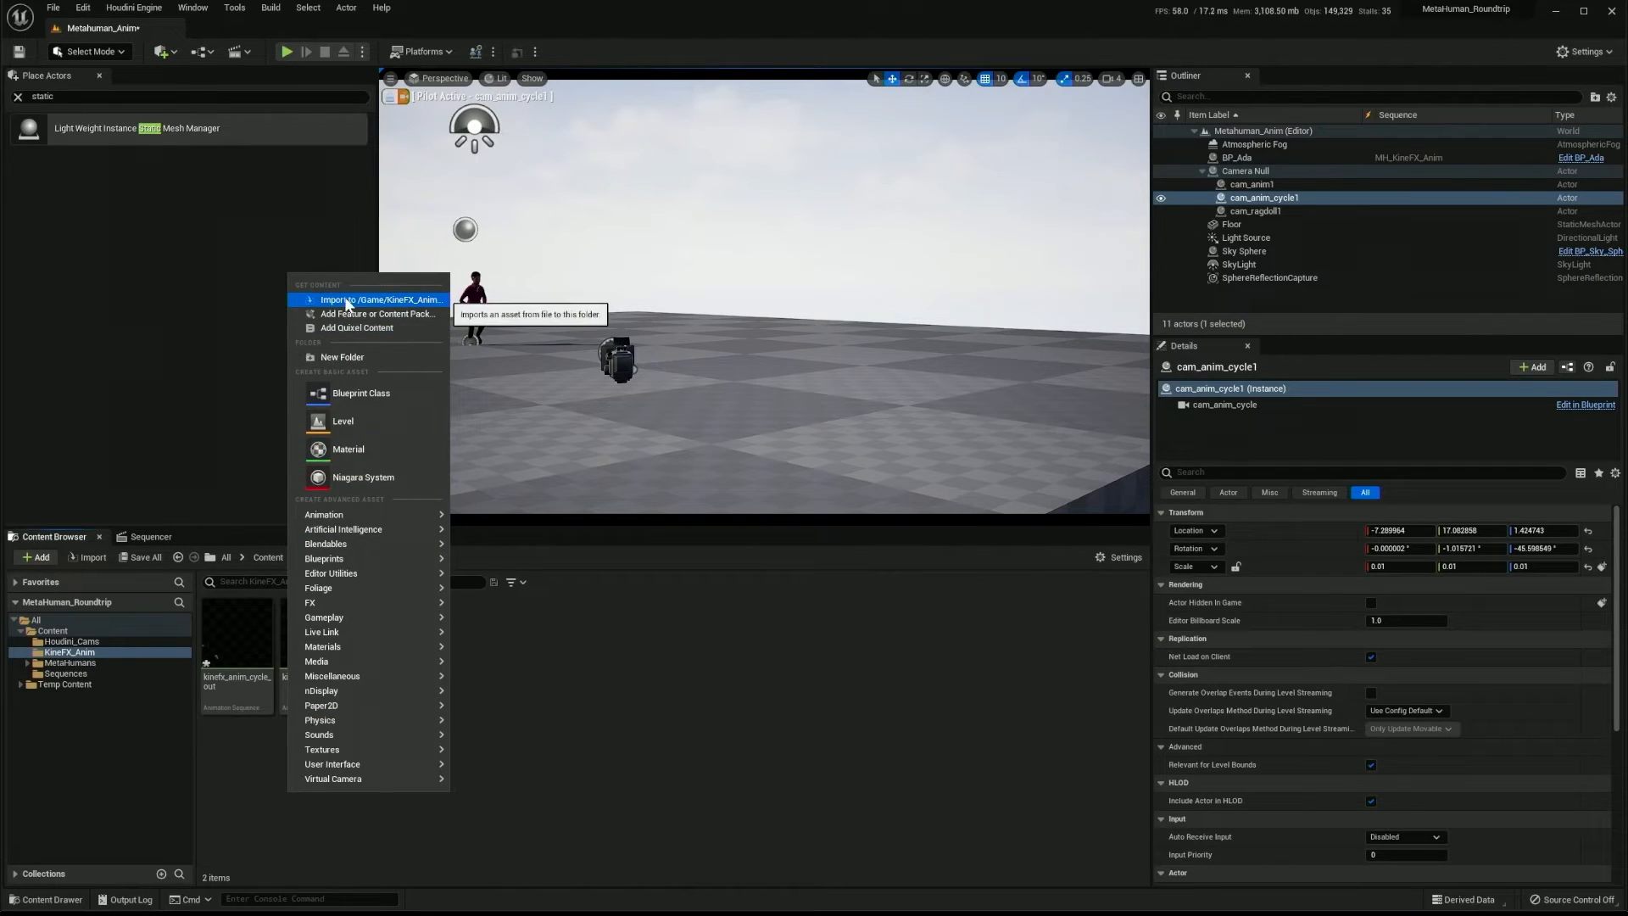
pyautogui.click(343, 299)
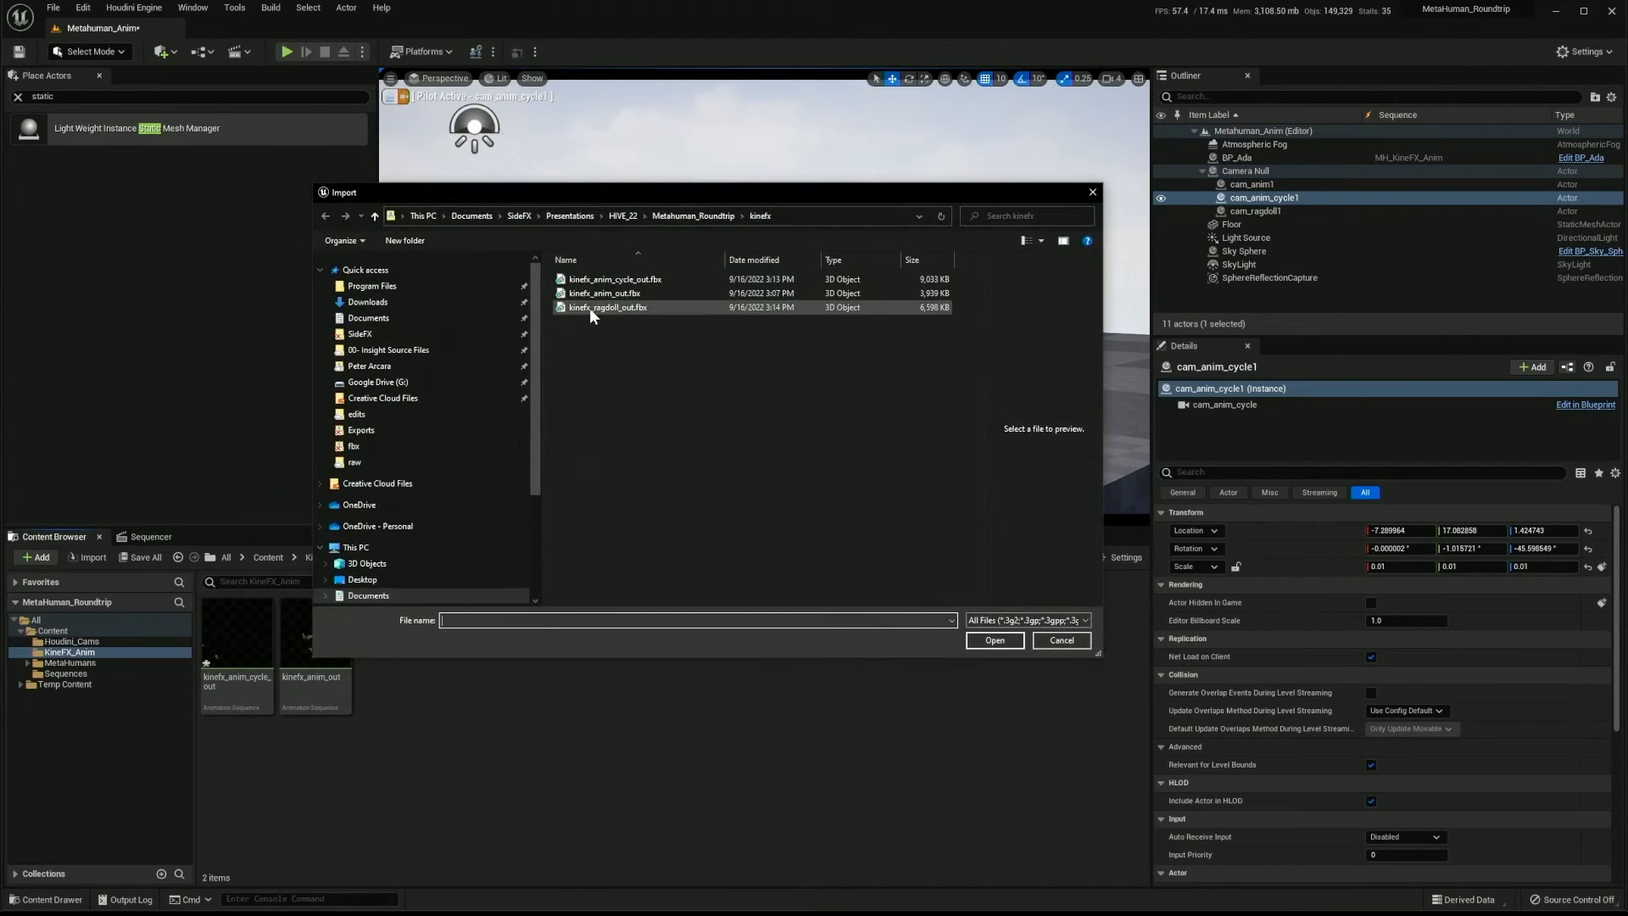
pyautogui.click(578, 308)
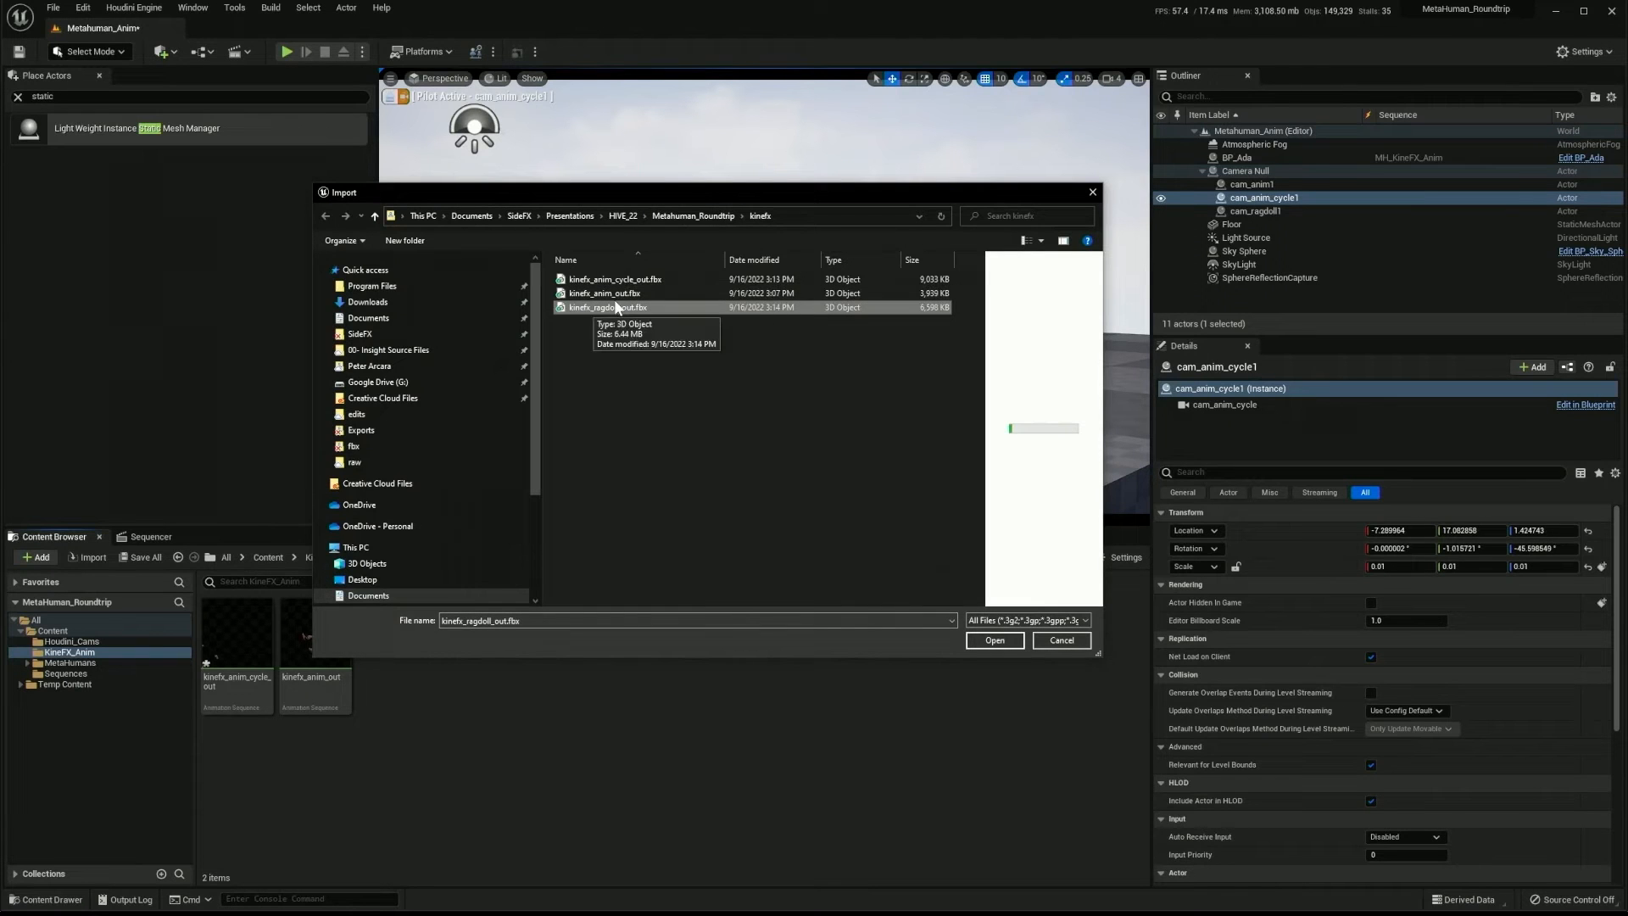
pyautogui.click(993, 641)
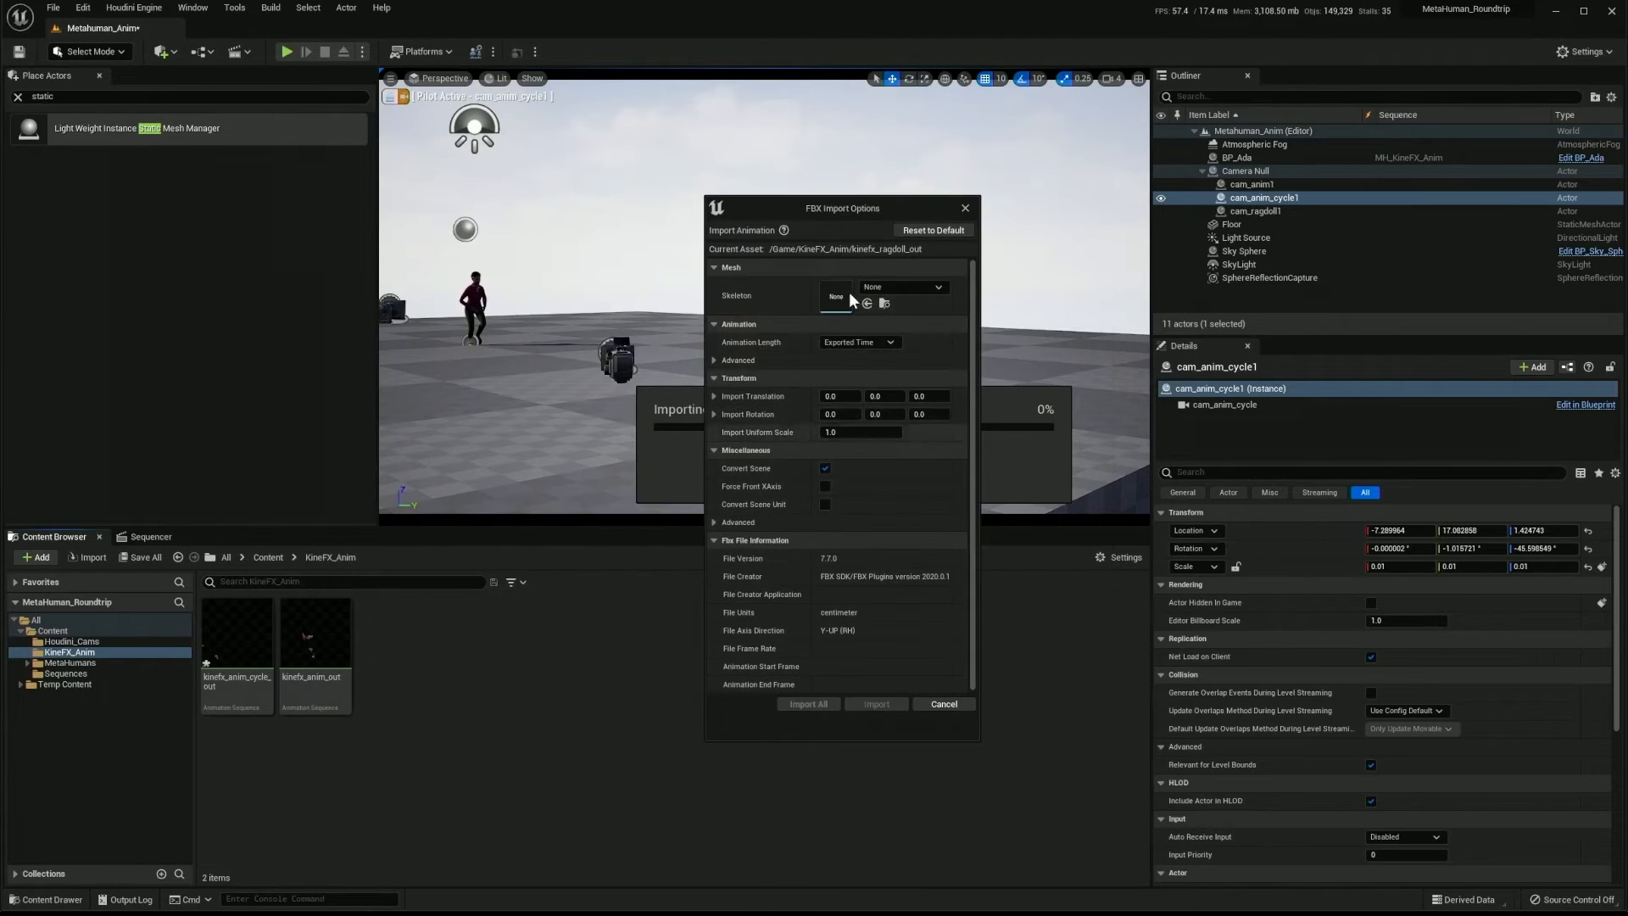
pyautogui.click(903, 287)
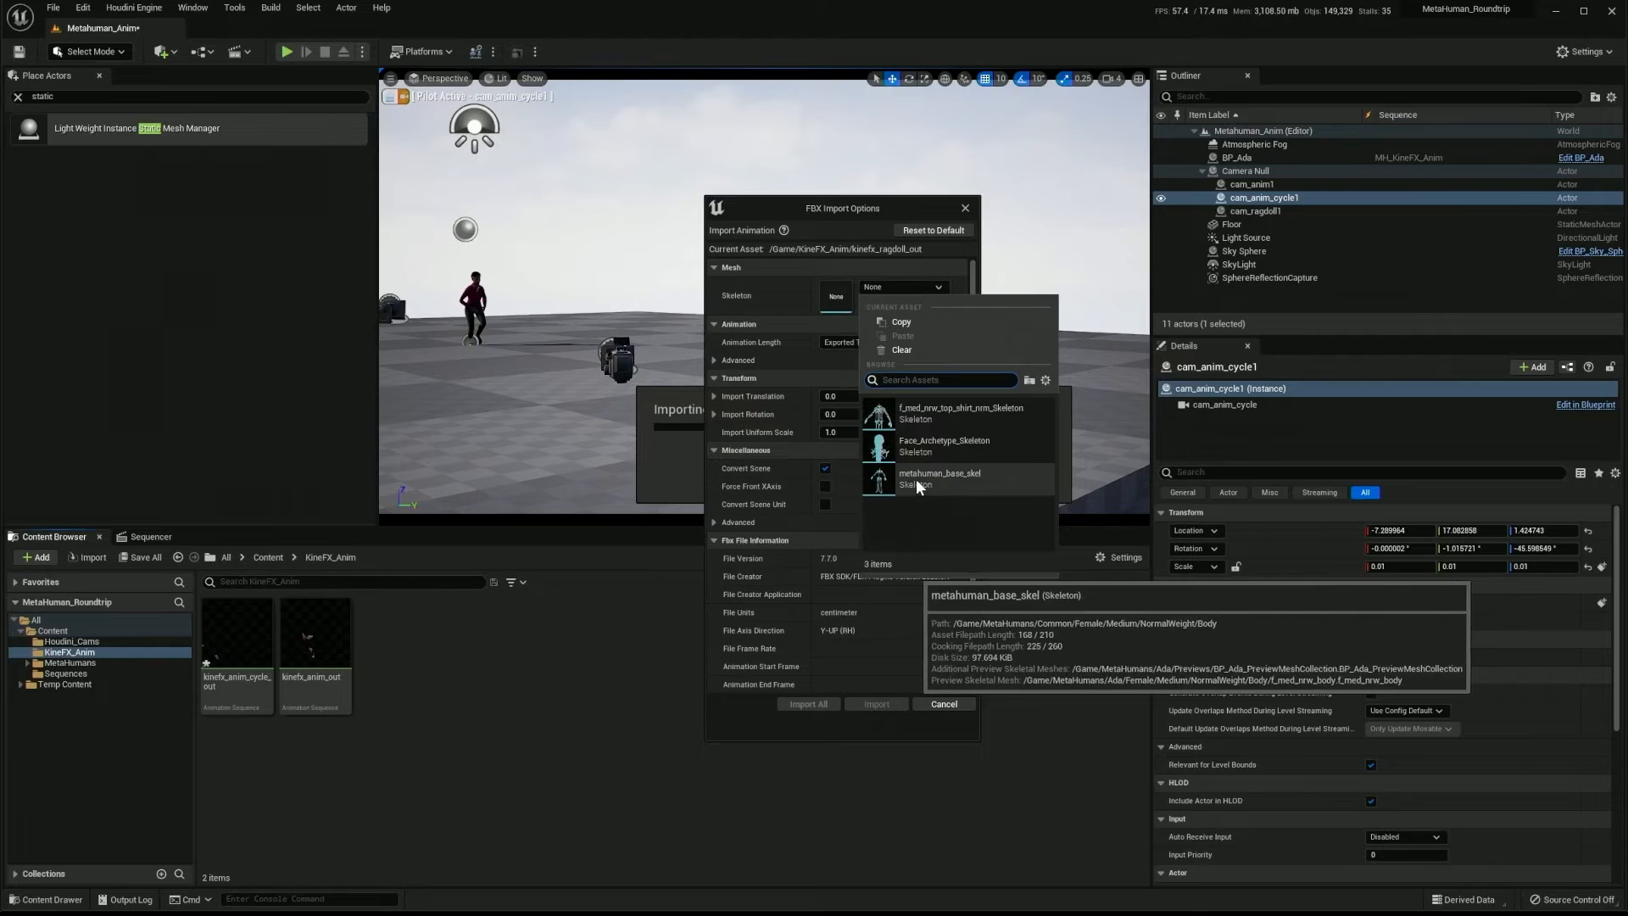
pyautogui.click(915, 478)
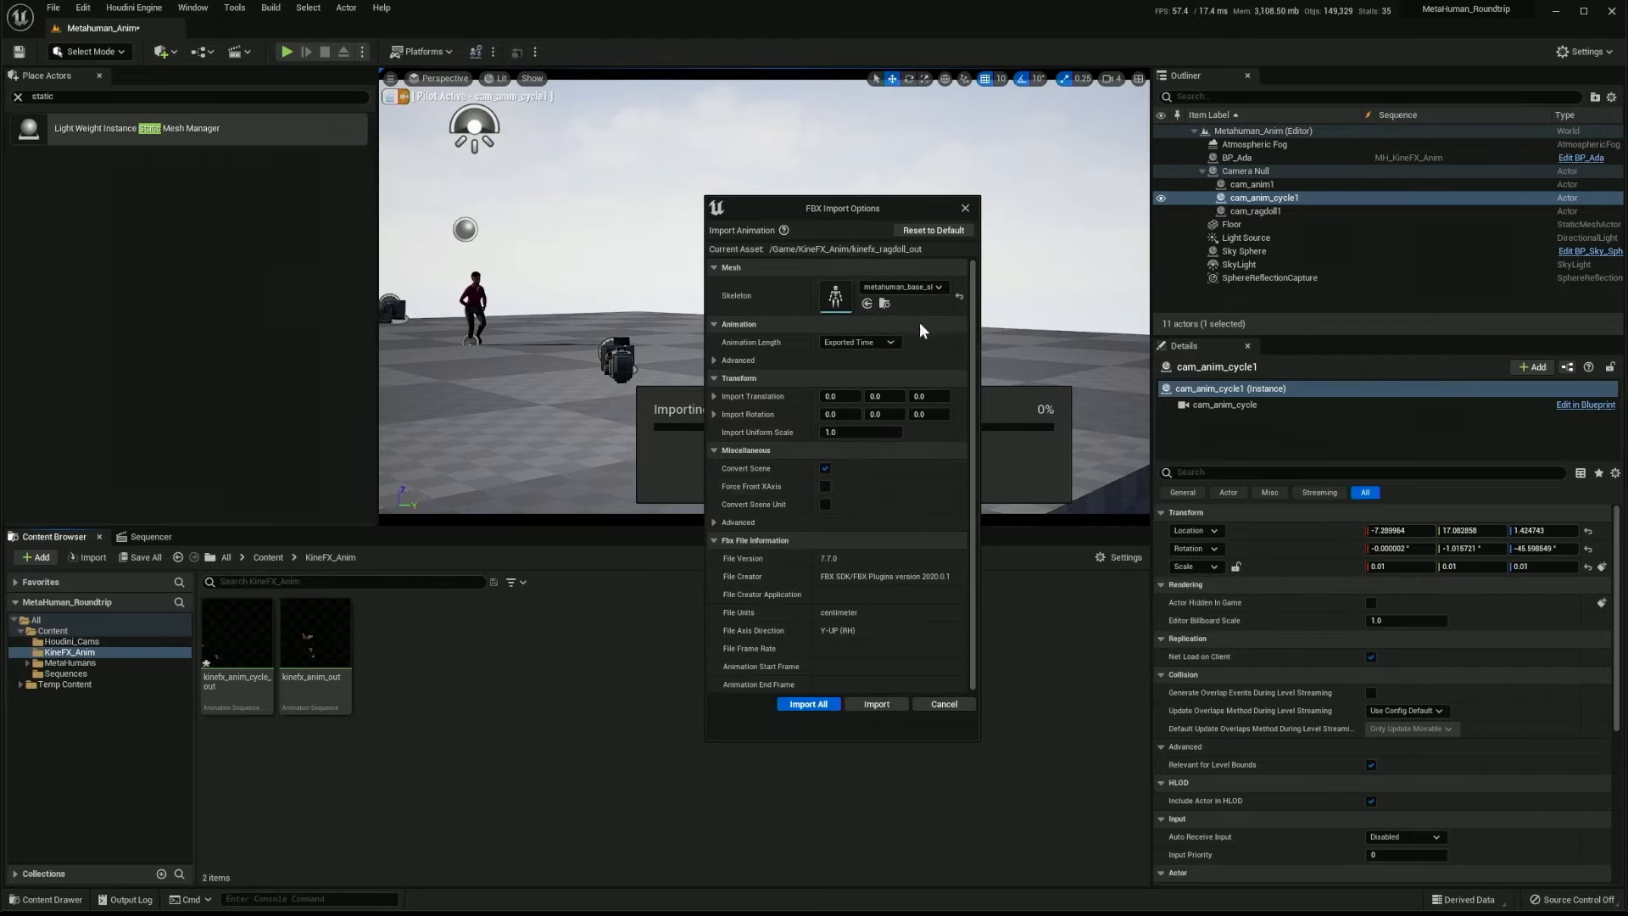
pyautogui.click(874, 701)
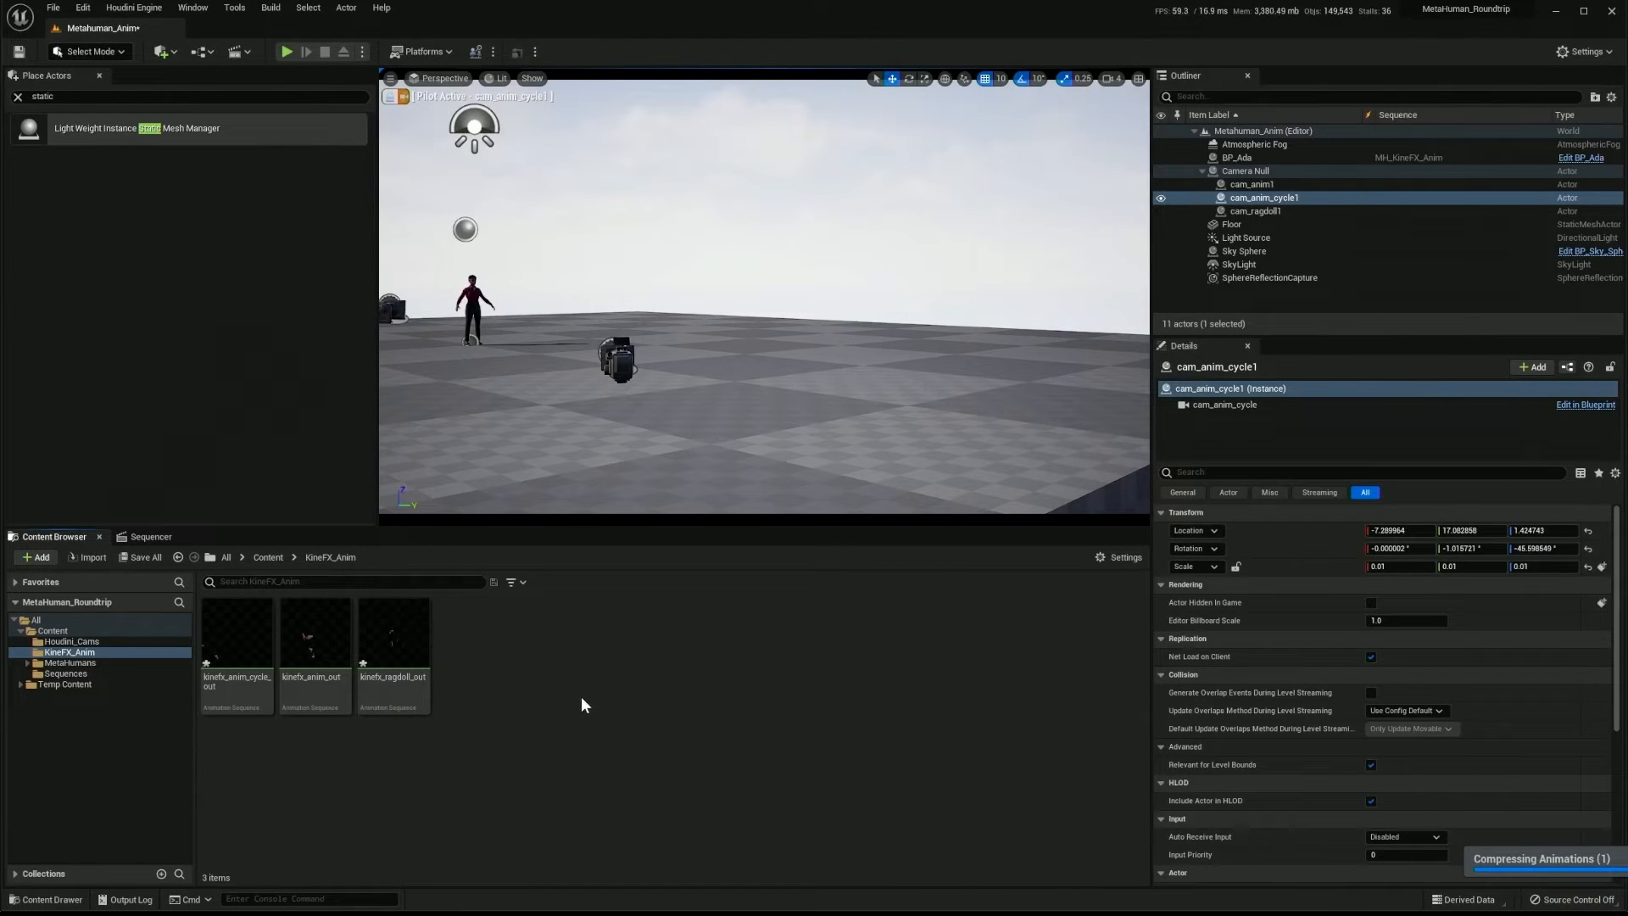
# - Replace the cycle animation on BP_Ada's Body track in the sequence with the kinefx_ragdoll_out animation
pyautogui.click(141, 540)
pyautogui.click(49, 704)
pyautogui.press('Delete')
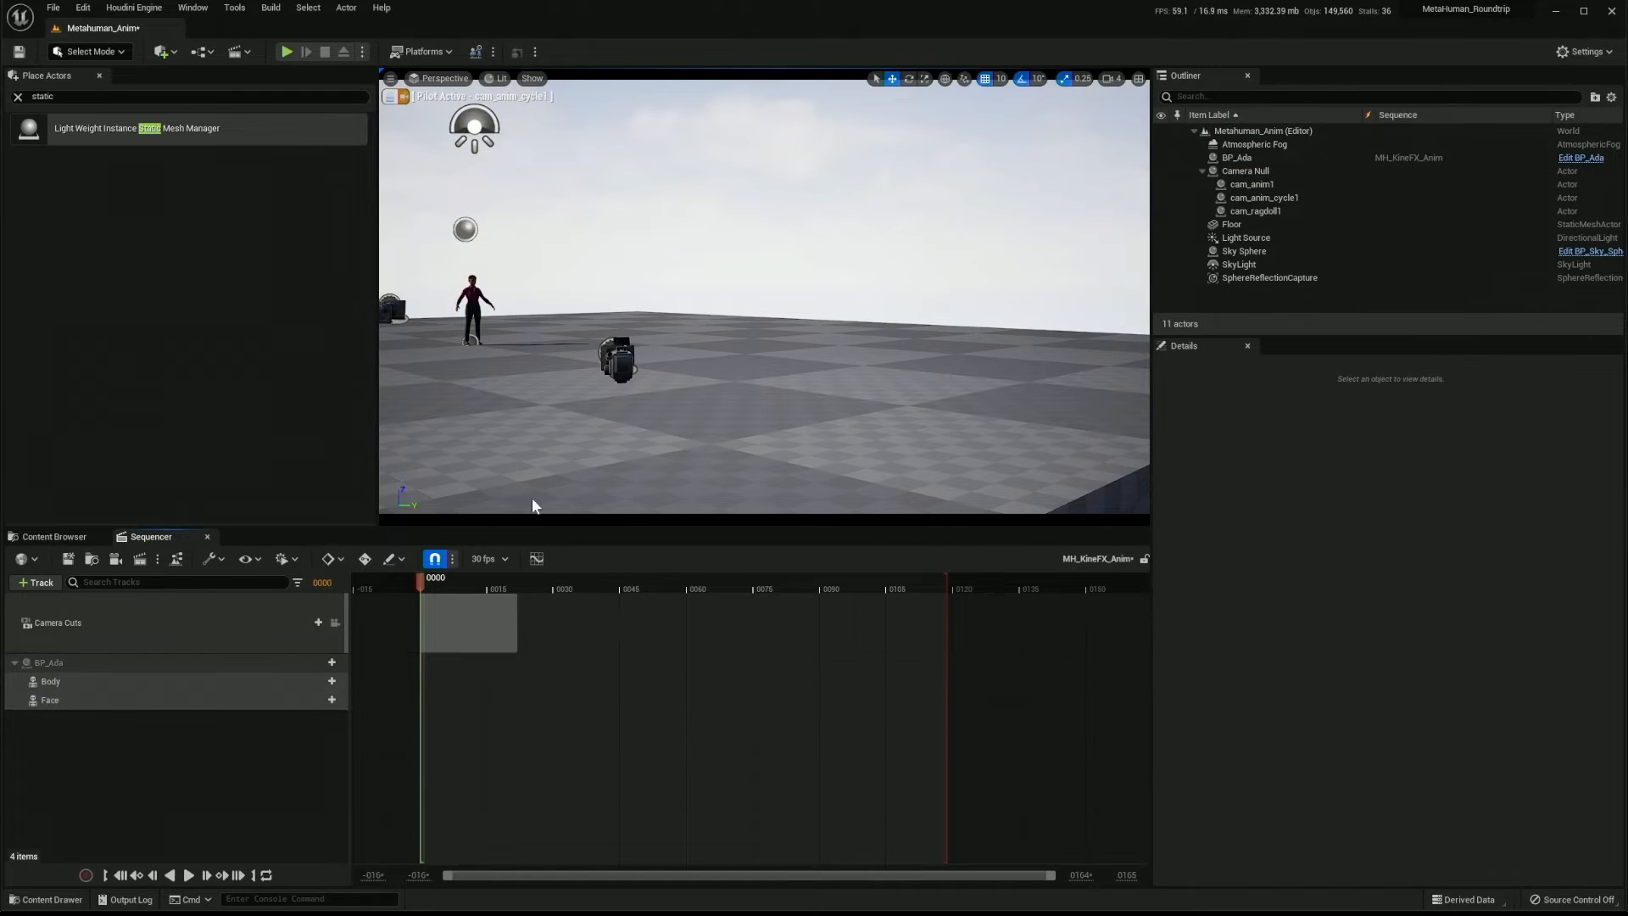
pyautogui.click(312, 680)
pyautogui.moveTo(350, 26)
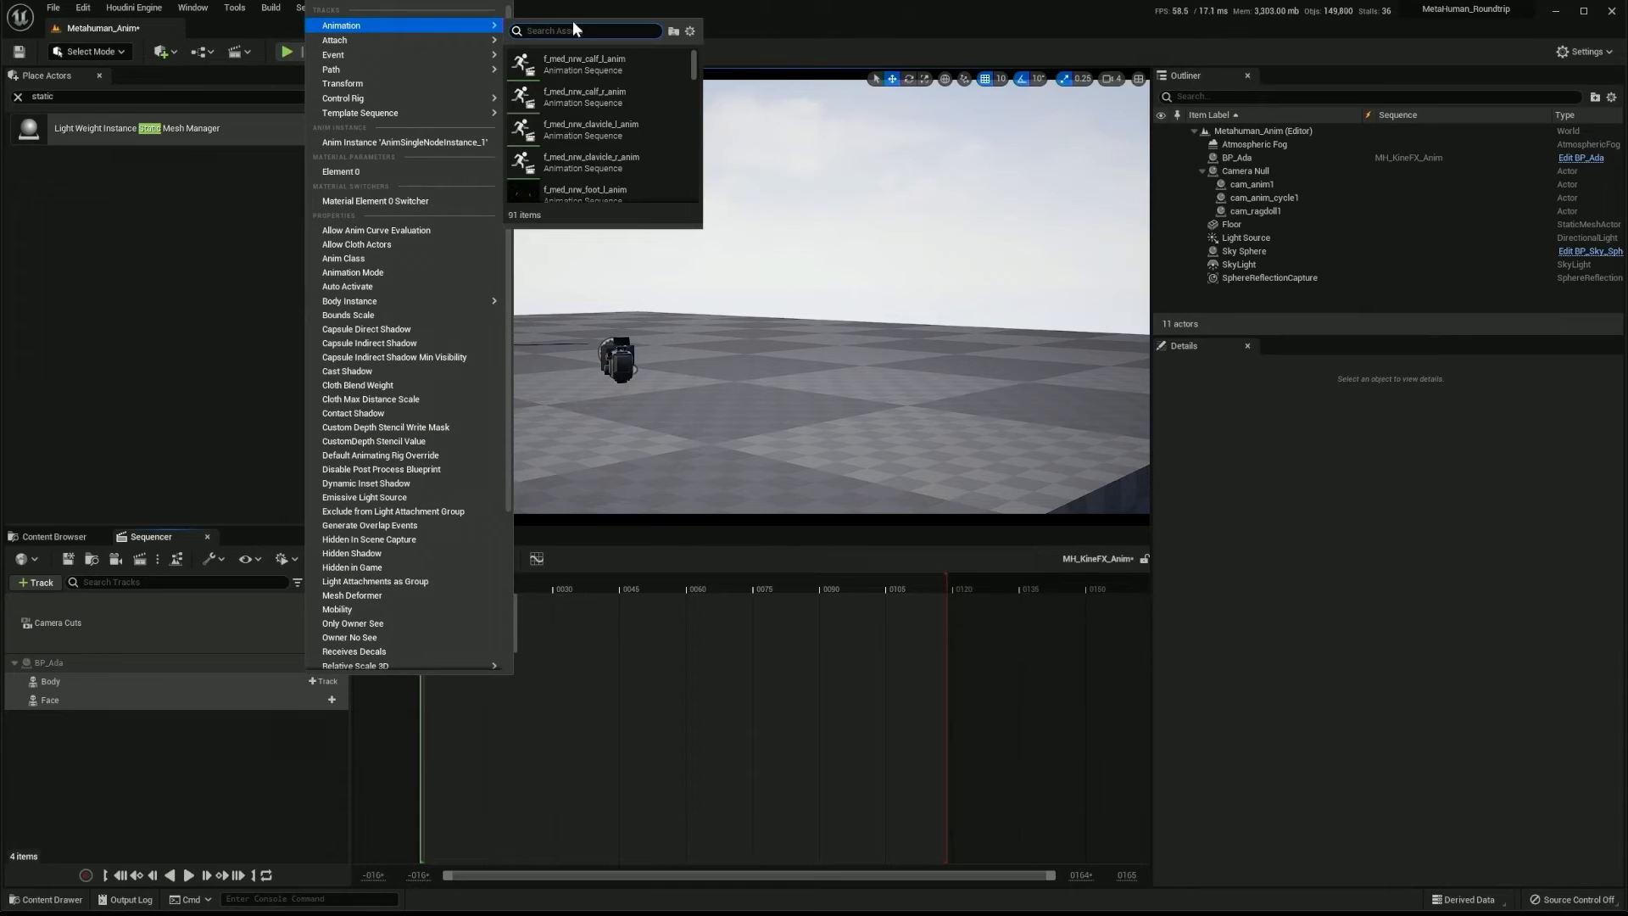
pyautogui.write('kinefx')
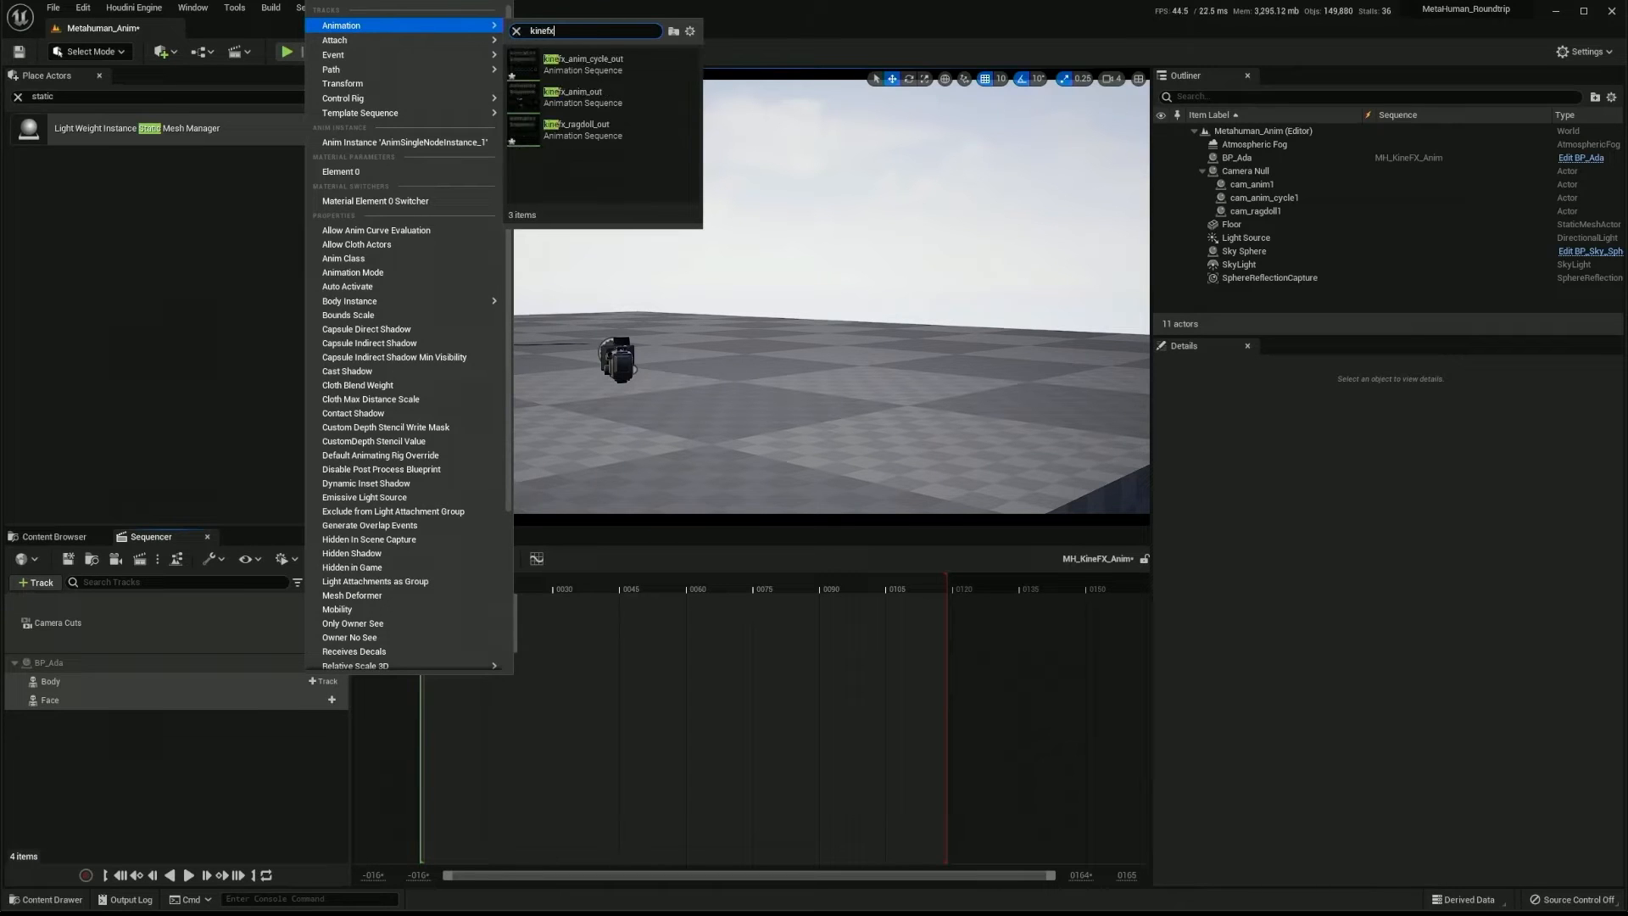
pyautogui.click(563, 129)
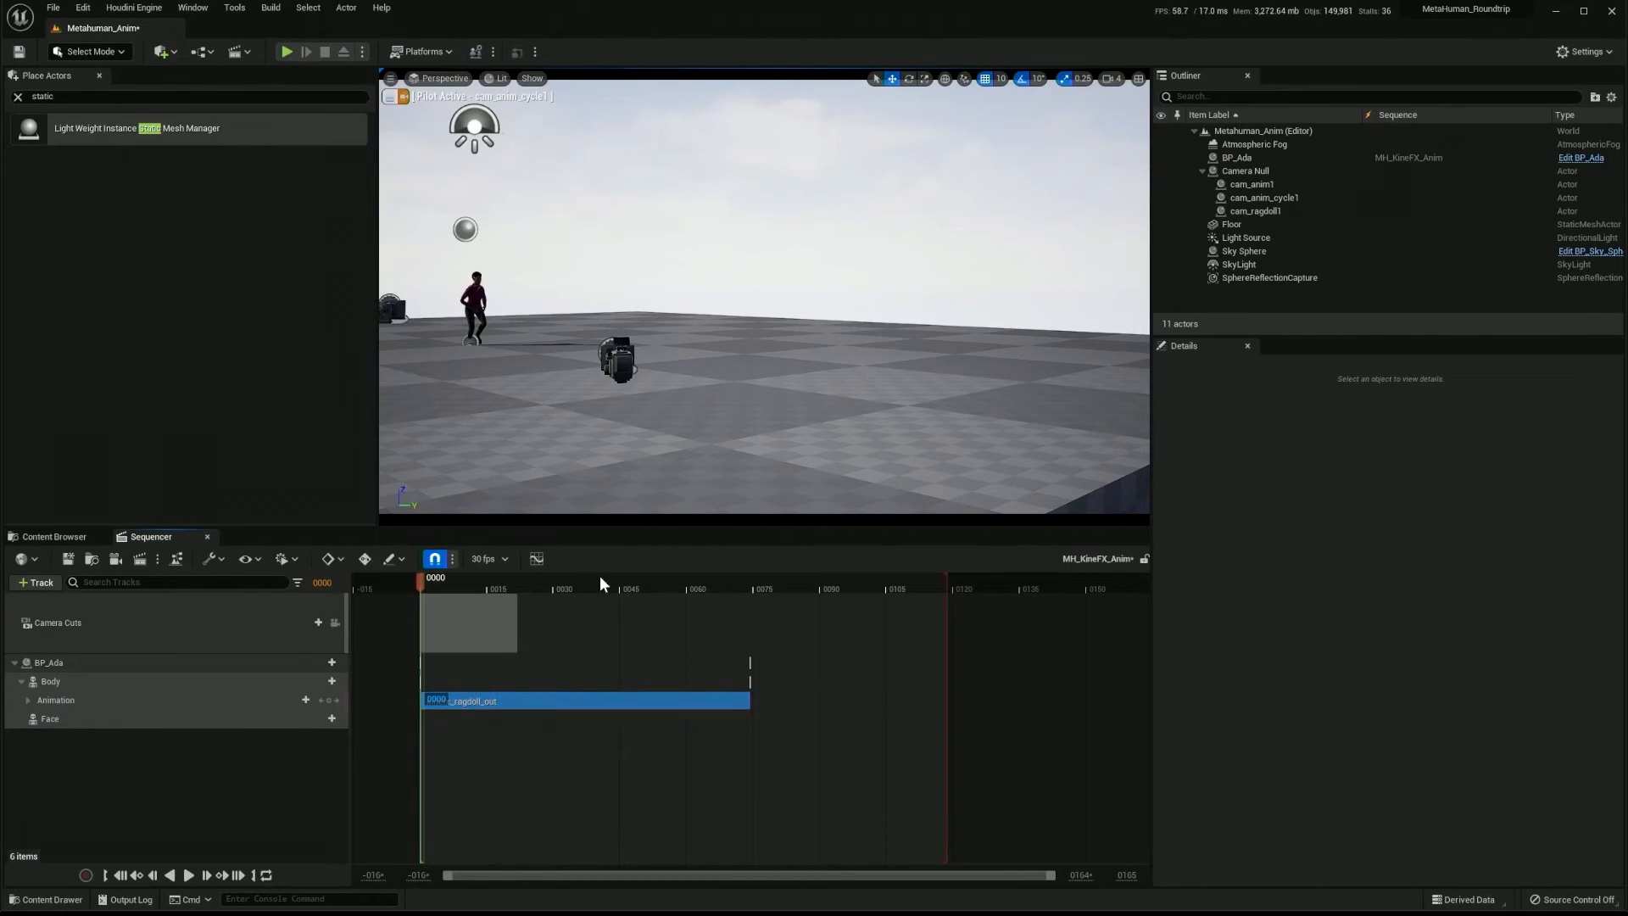
# - Shorten the sequence's playback range to the end of the ragdoll clip at frame 74 and return to frame 0
pyautogui.moveTo(722, 584); pyautogui.dragTo(752, 588)
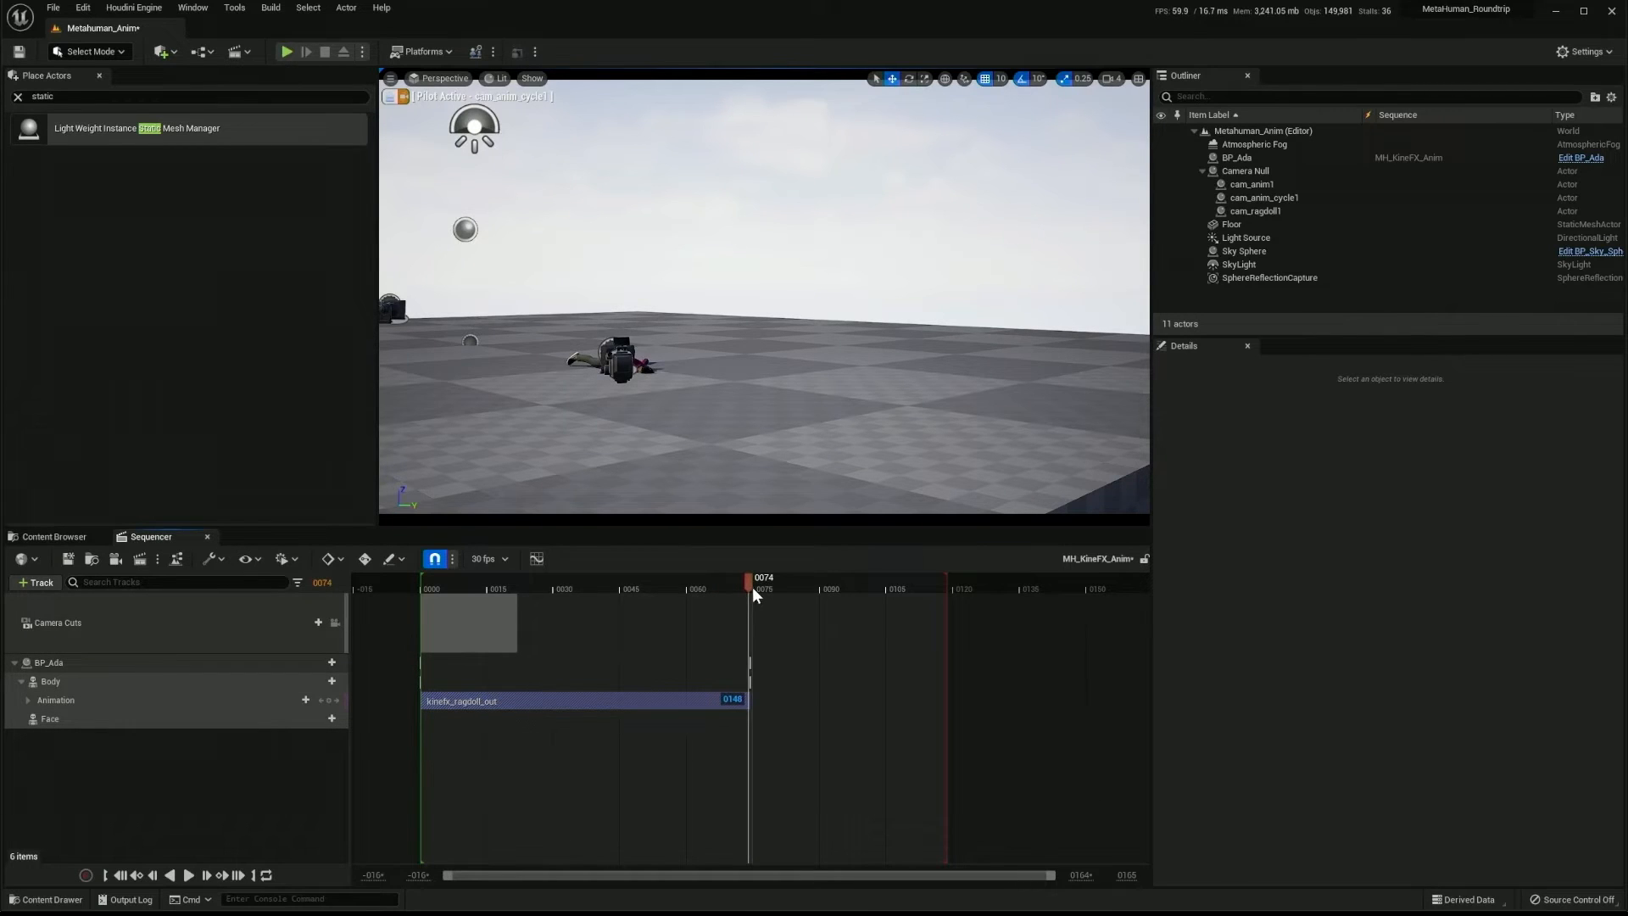
pyautogui.moveTo(947, 583); pyautogui.dragTo(749, 594)
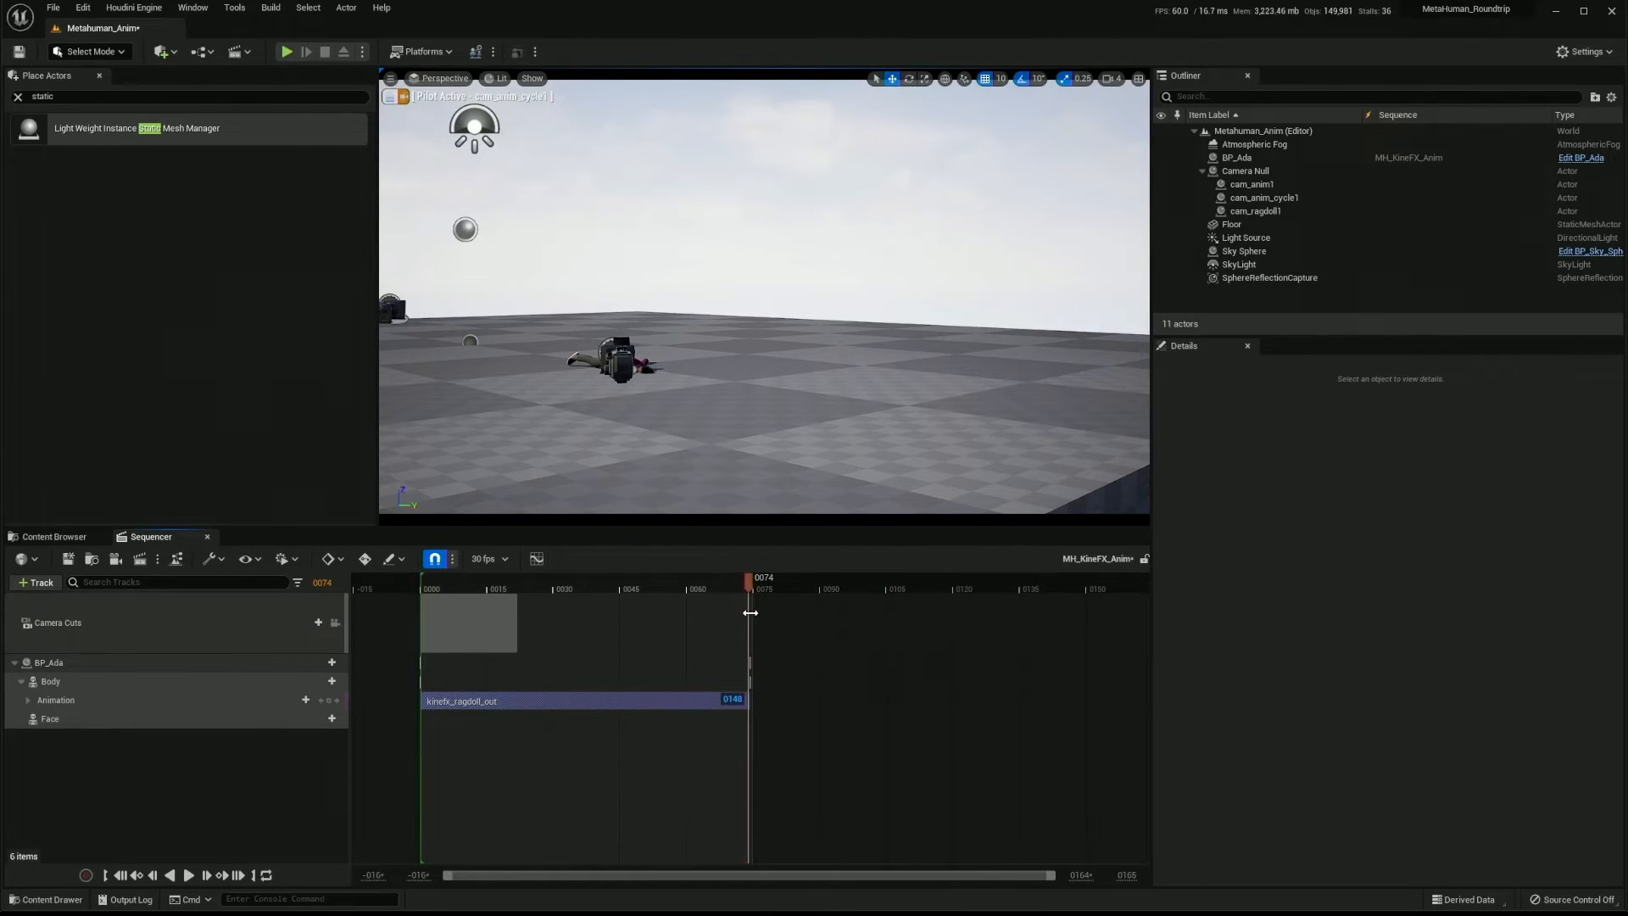
pyautogui.click(602, 583)
pyautogui.moveTo(578, 587); pyautogui.dragTo(423, 583)
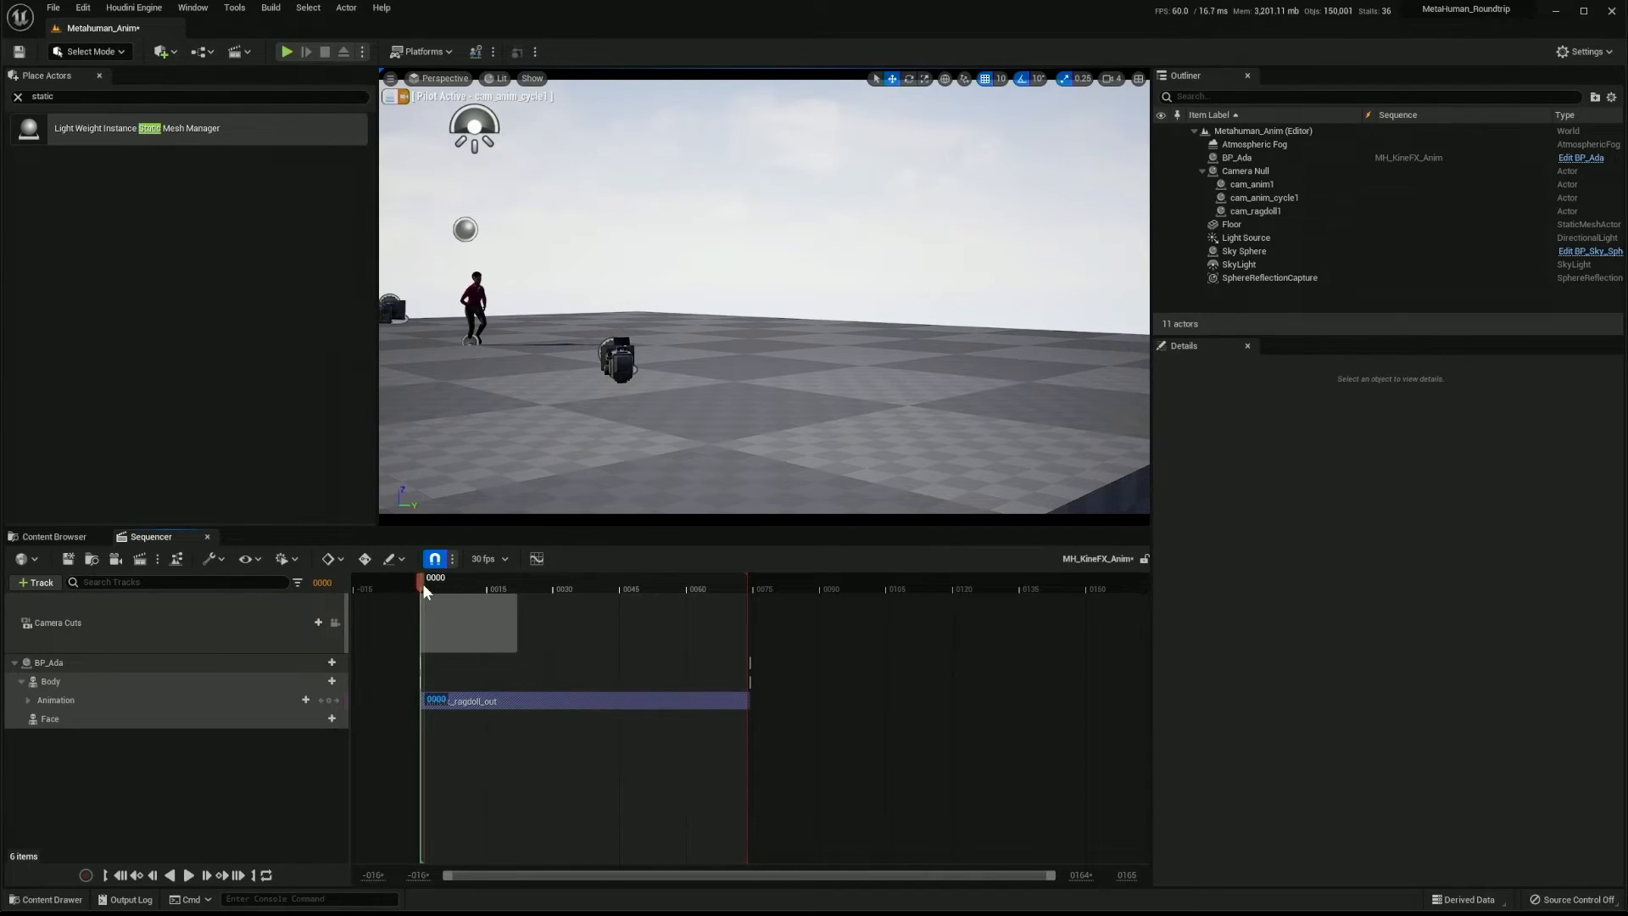
# - Pilot the cam_ragdoll1 camera actor and play the sequence to review the ragdoll animation through it
pyautogui.rightClick(1249, 212)
pyautogui.click(1289, 327)
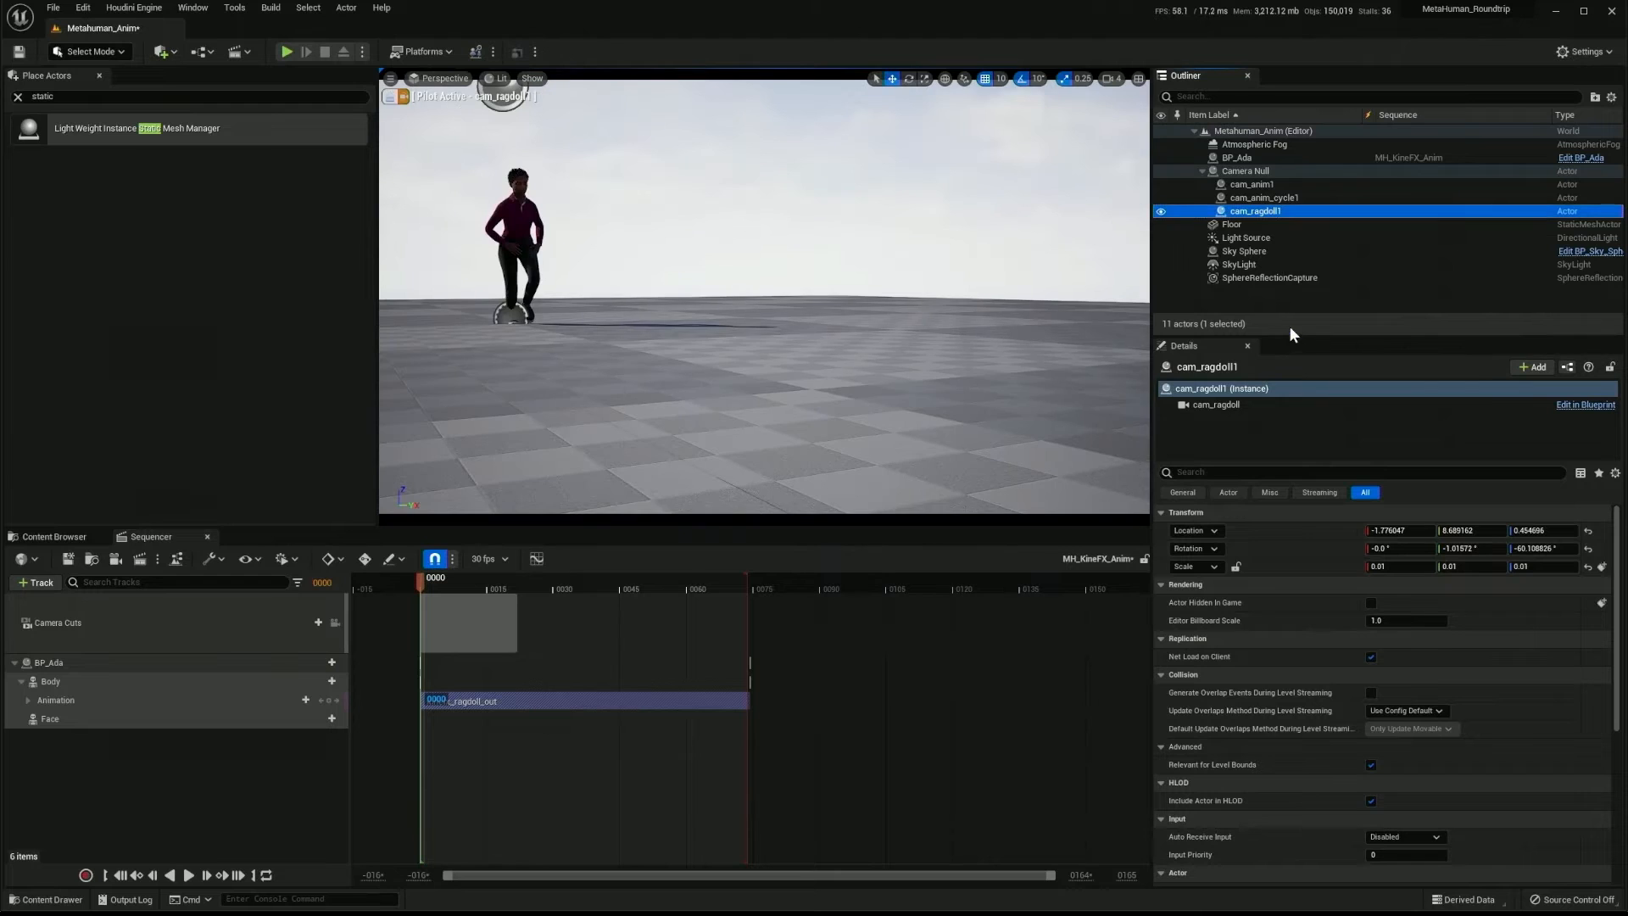
pyautogui.click(188, 875)
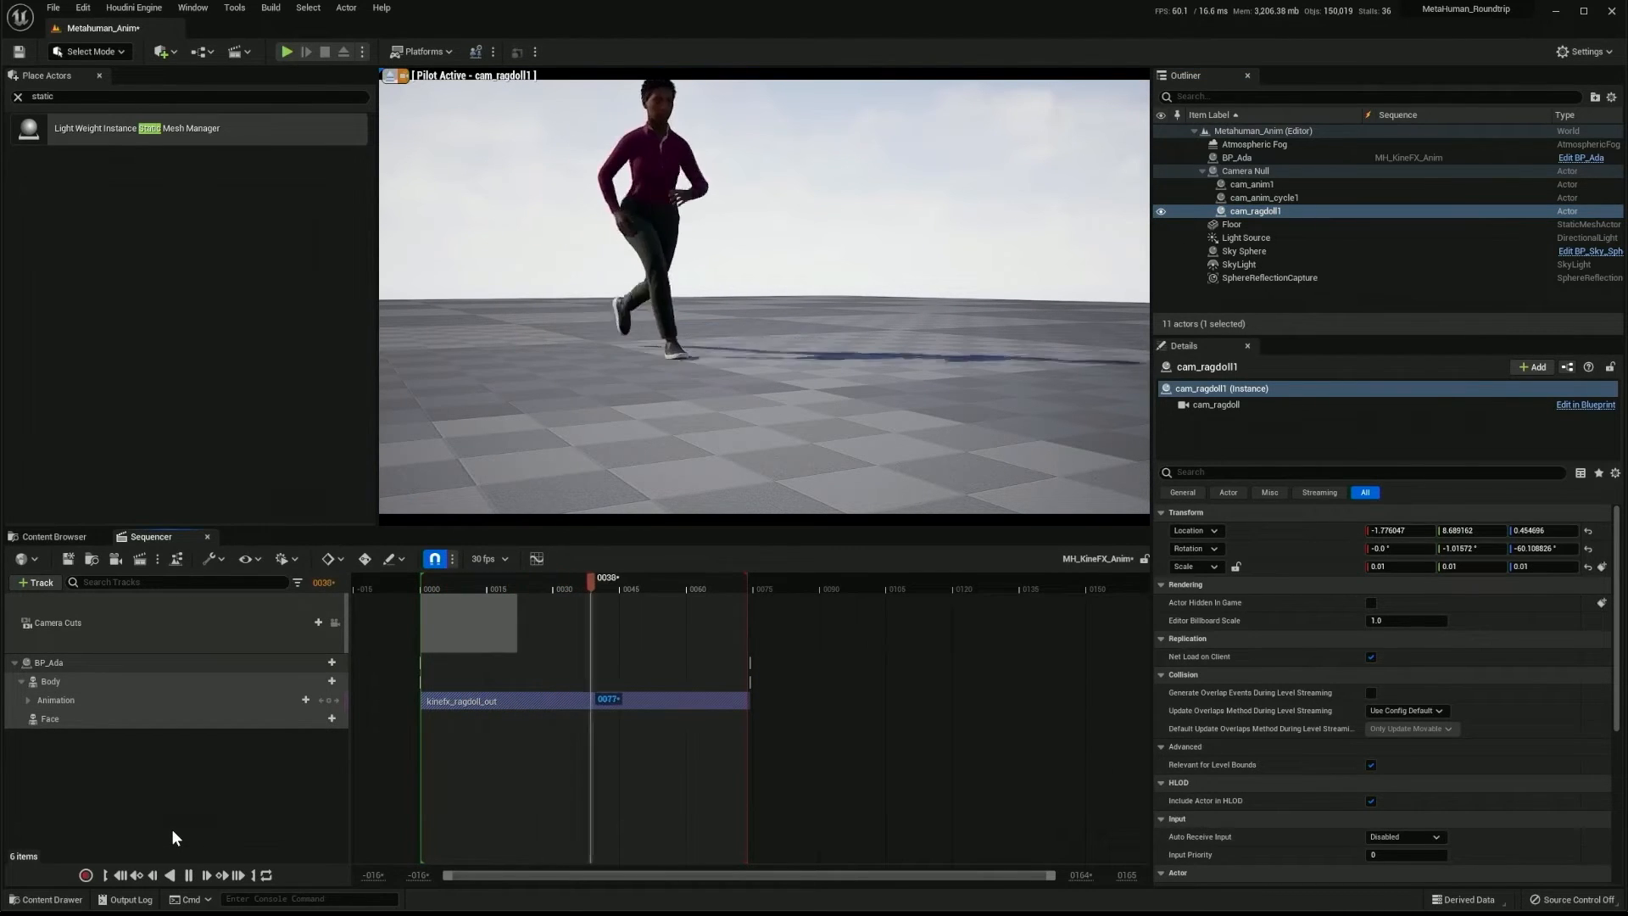